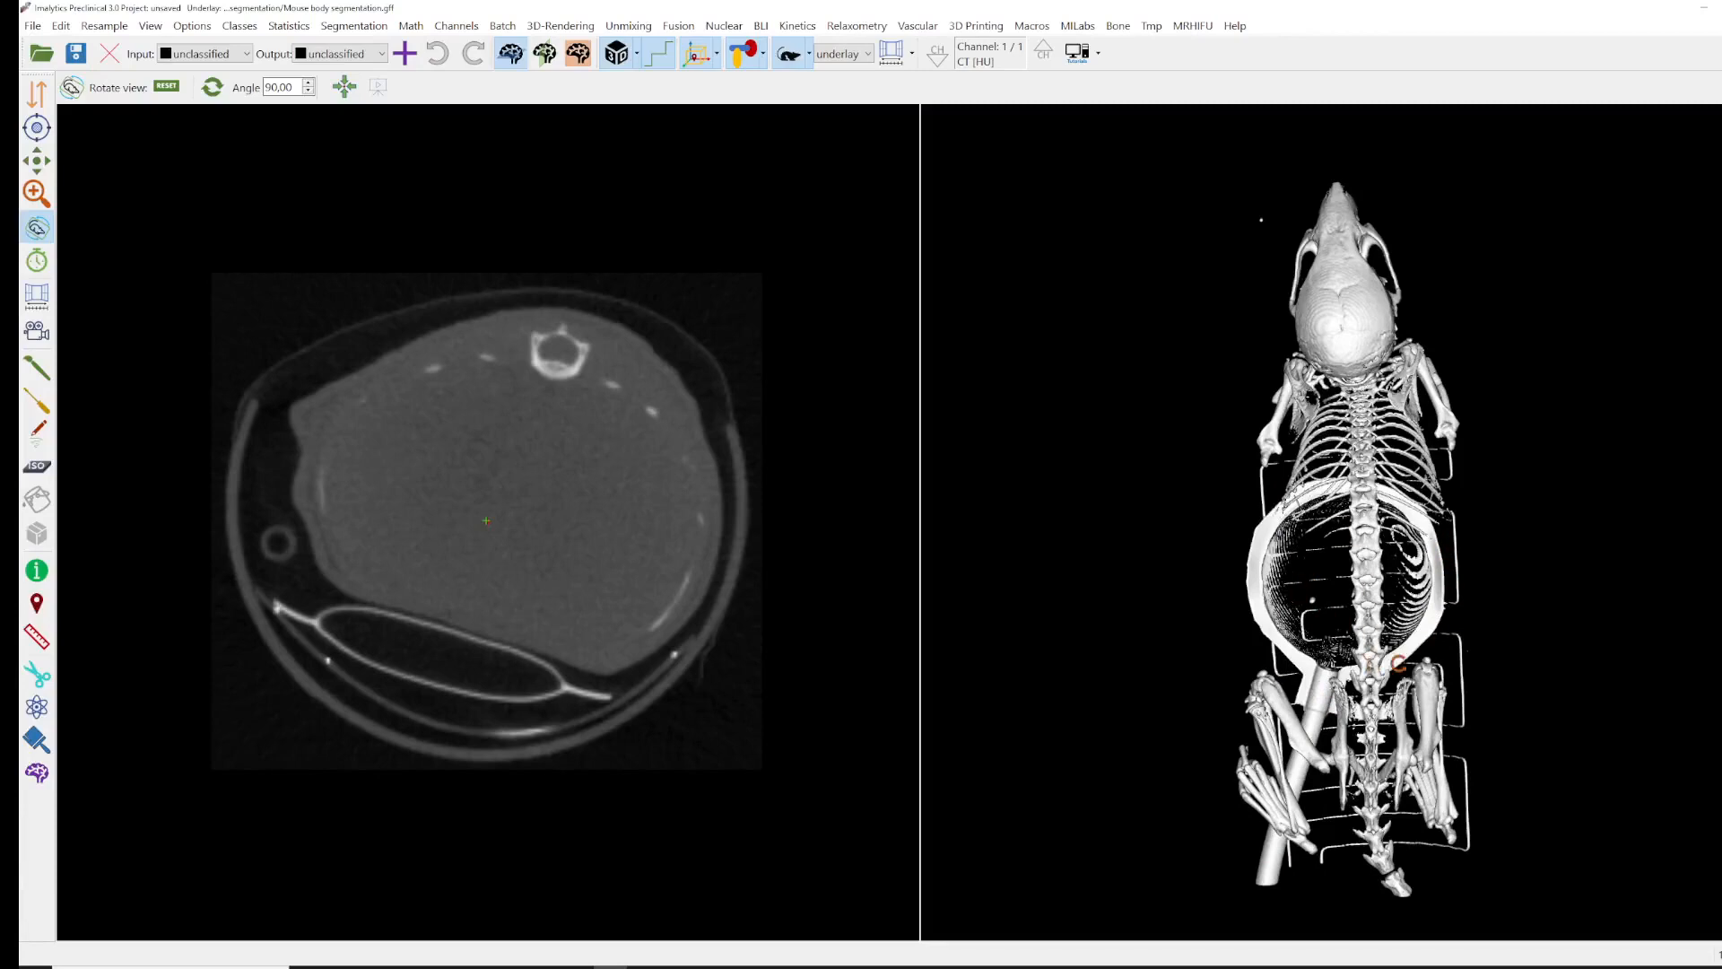
- Lower the upper windowing limit of the CT underlay to show the body surface in 3D, and inspect the mouse from several angles
{"action": "left_click", "coordinate": [892, 52]}
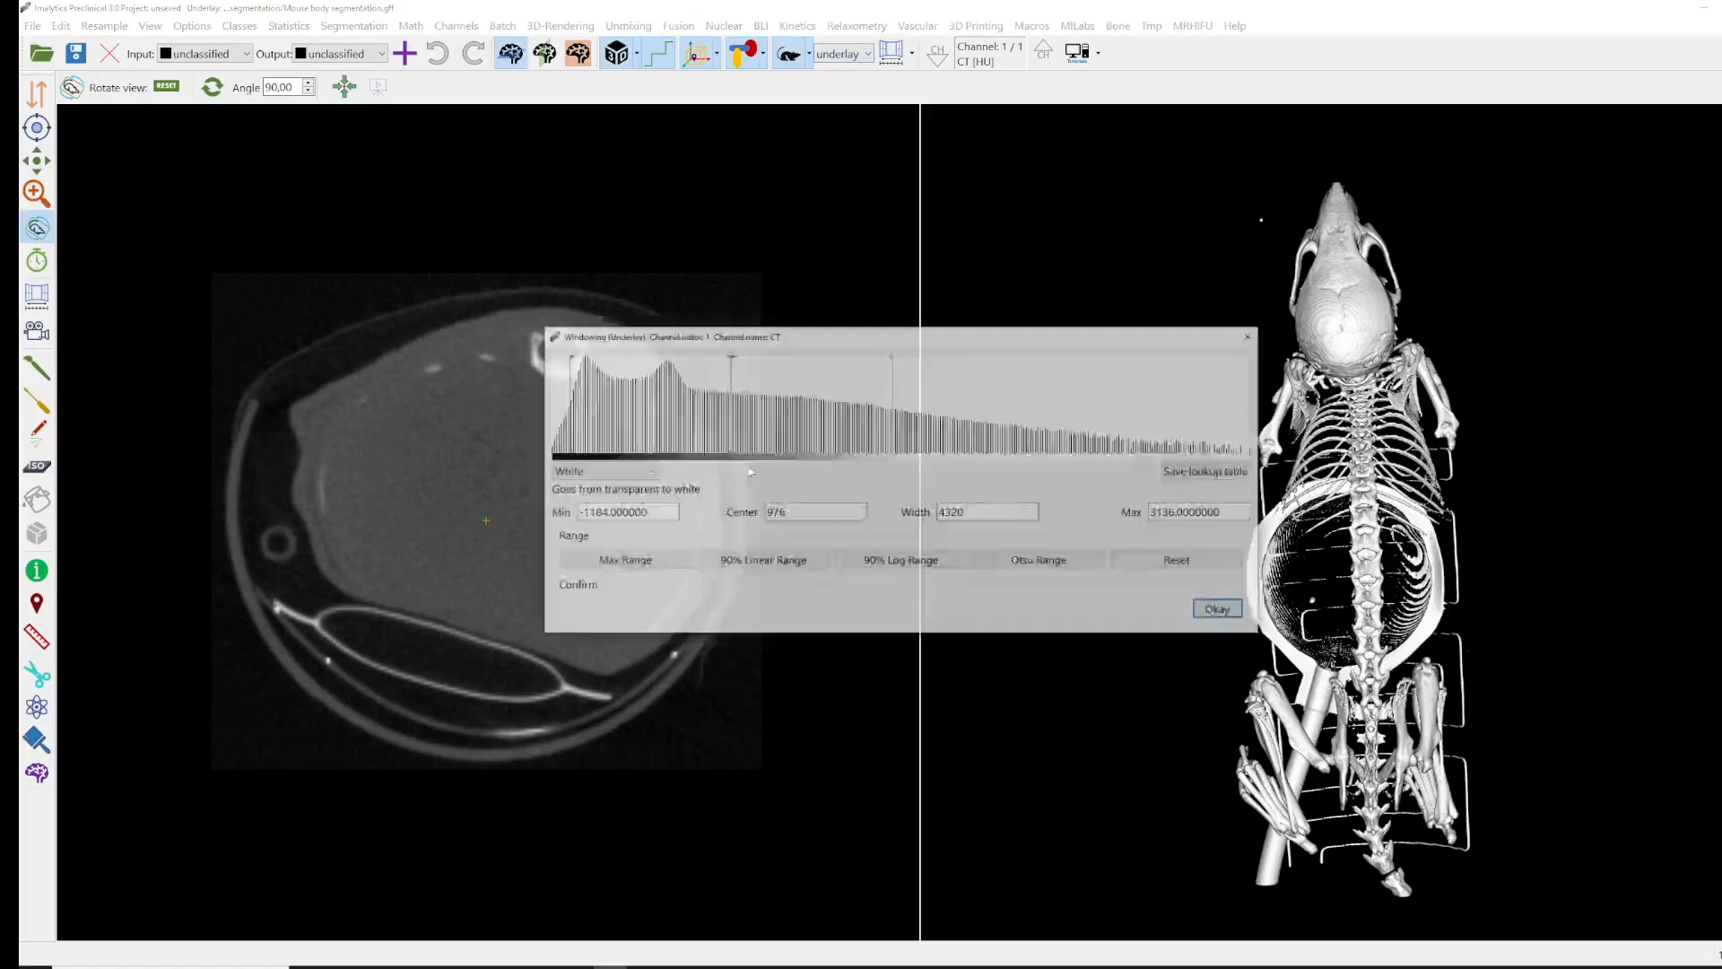
{"action": "left_click_drag", "start_coordinate": [892, 453], "coordinate": [742, 454]}
{"action": "left_click", "coordinate": [1252, 335]}
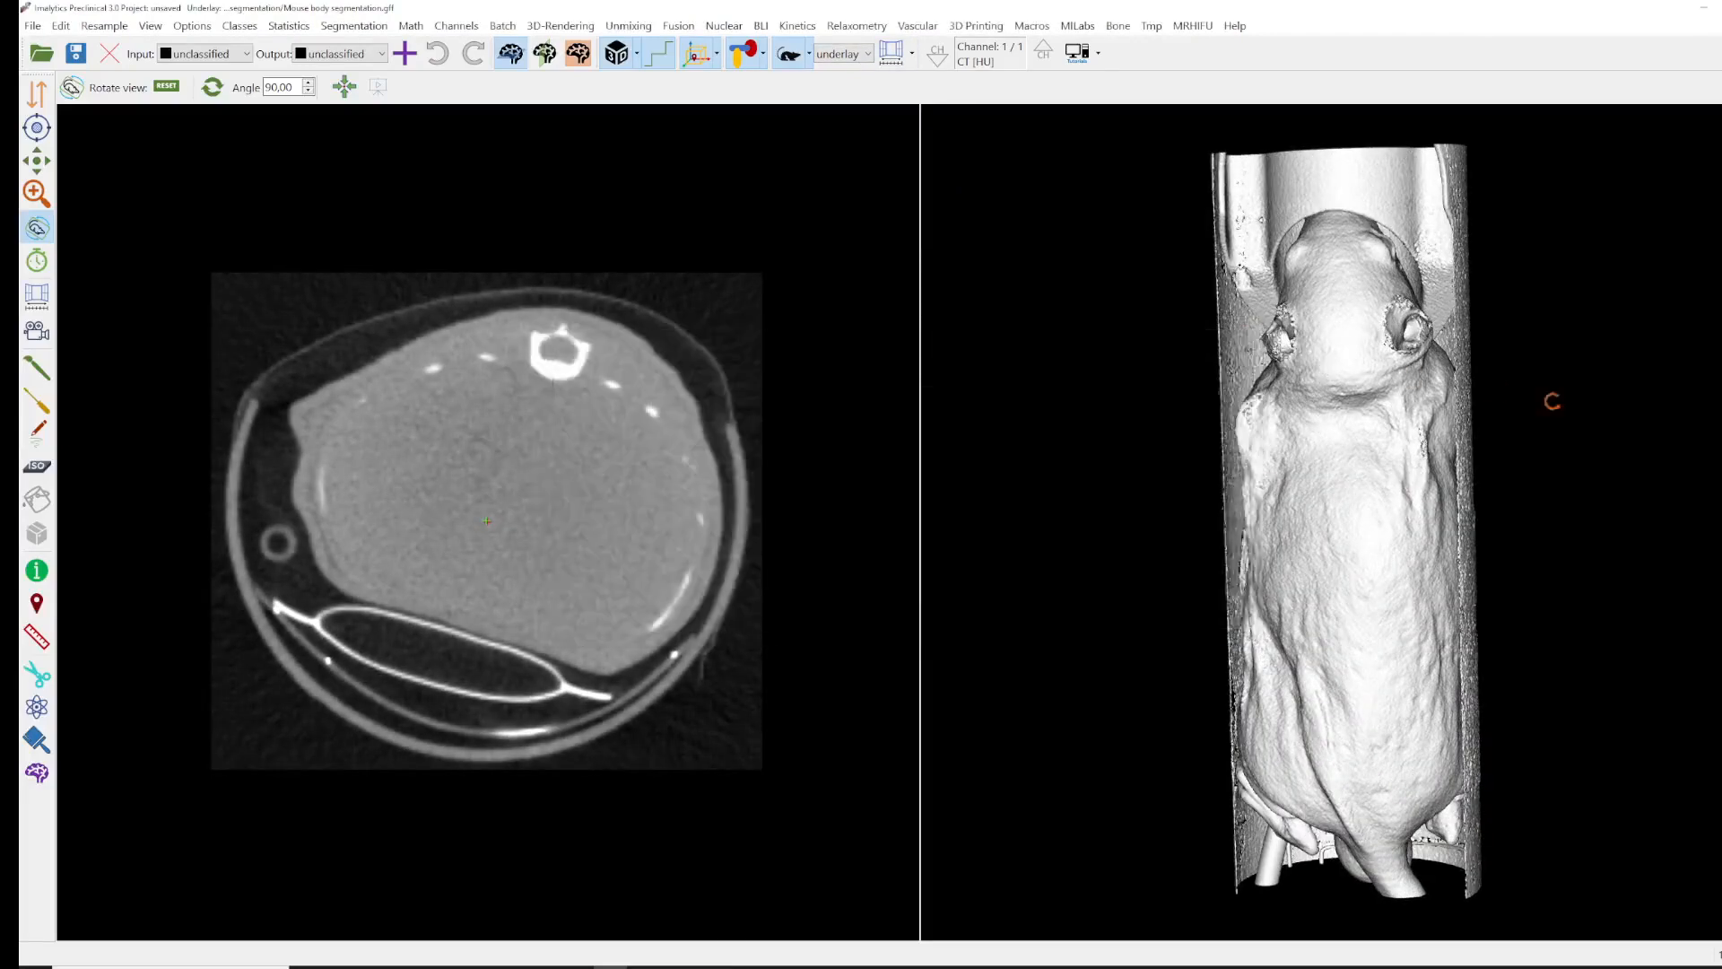
{"action": "left_click_drag", "start_coordinate": [1553, 400], "coordinate": [1422, 426]}
{"action": "left_click_drag", "start_coordinate": [1402, 500], "coordinate": [1321, 462]}
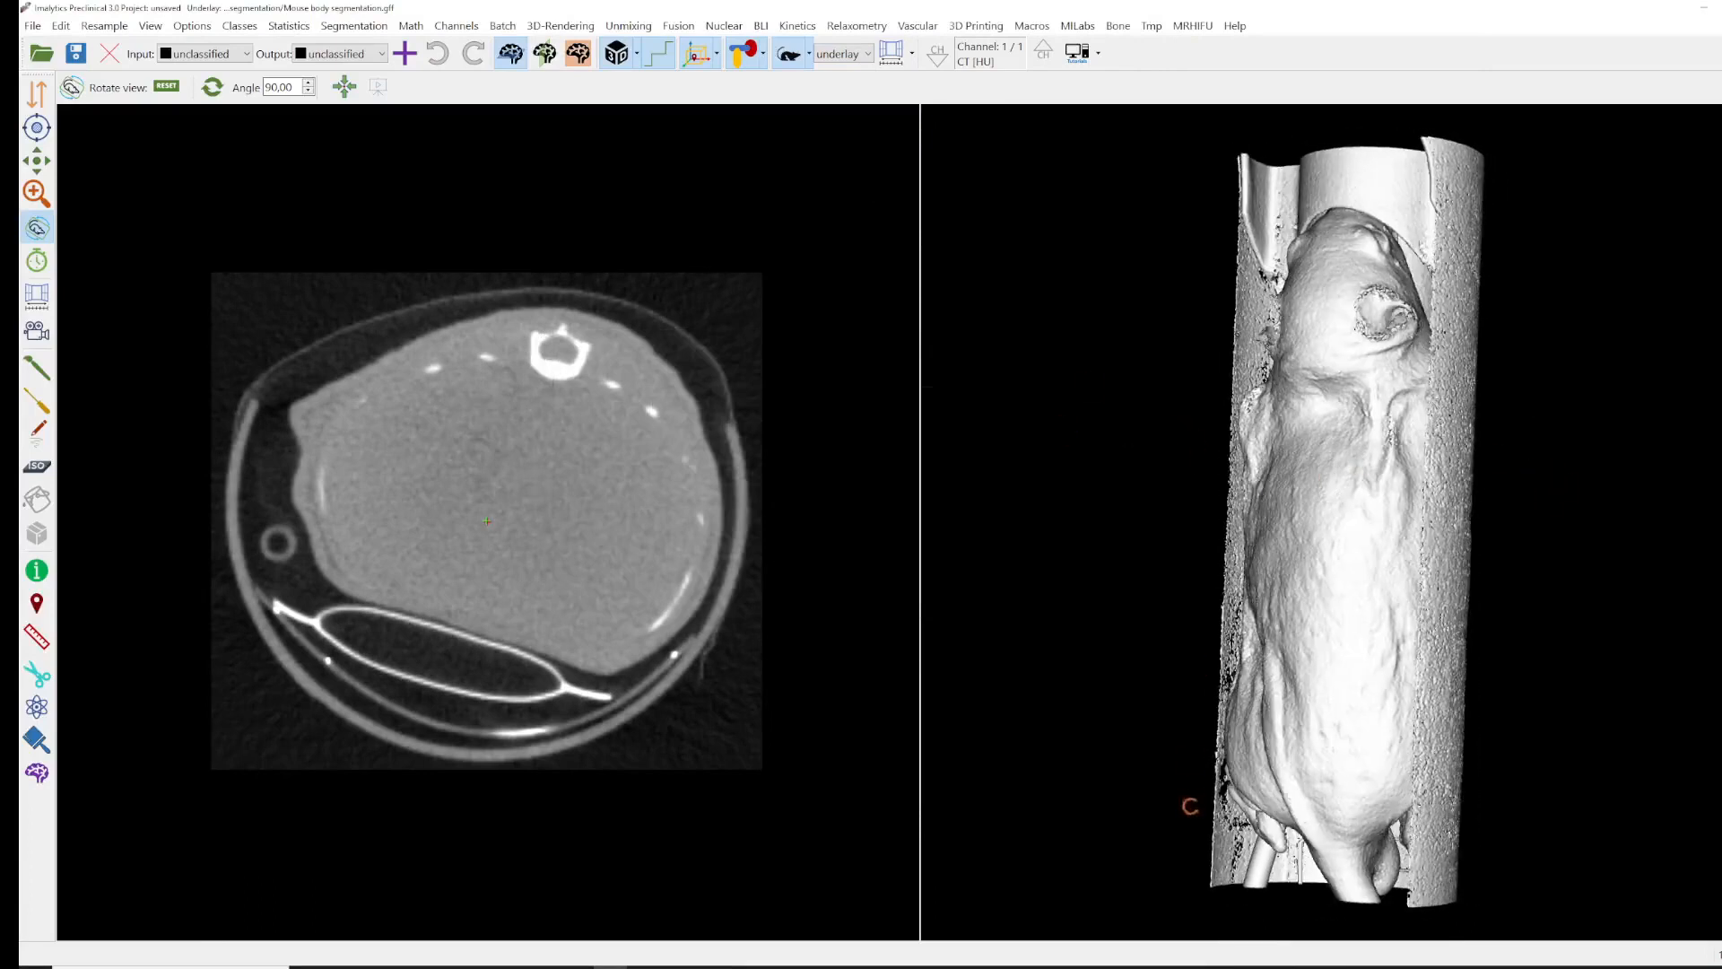
{"action": "left_click_drag", "start_coordinate": [1428, 469], "coordinate": [1275, 169]}
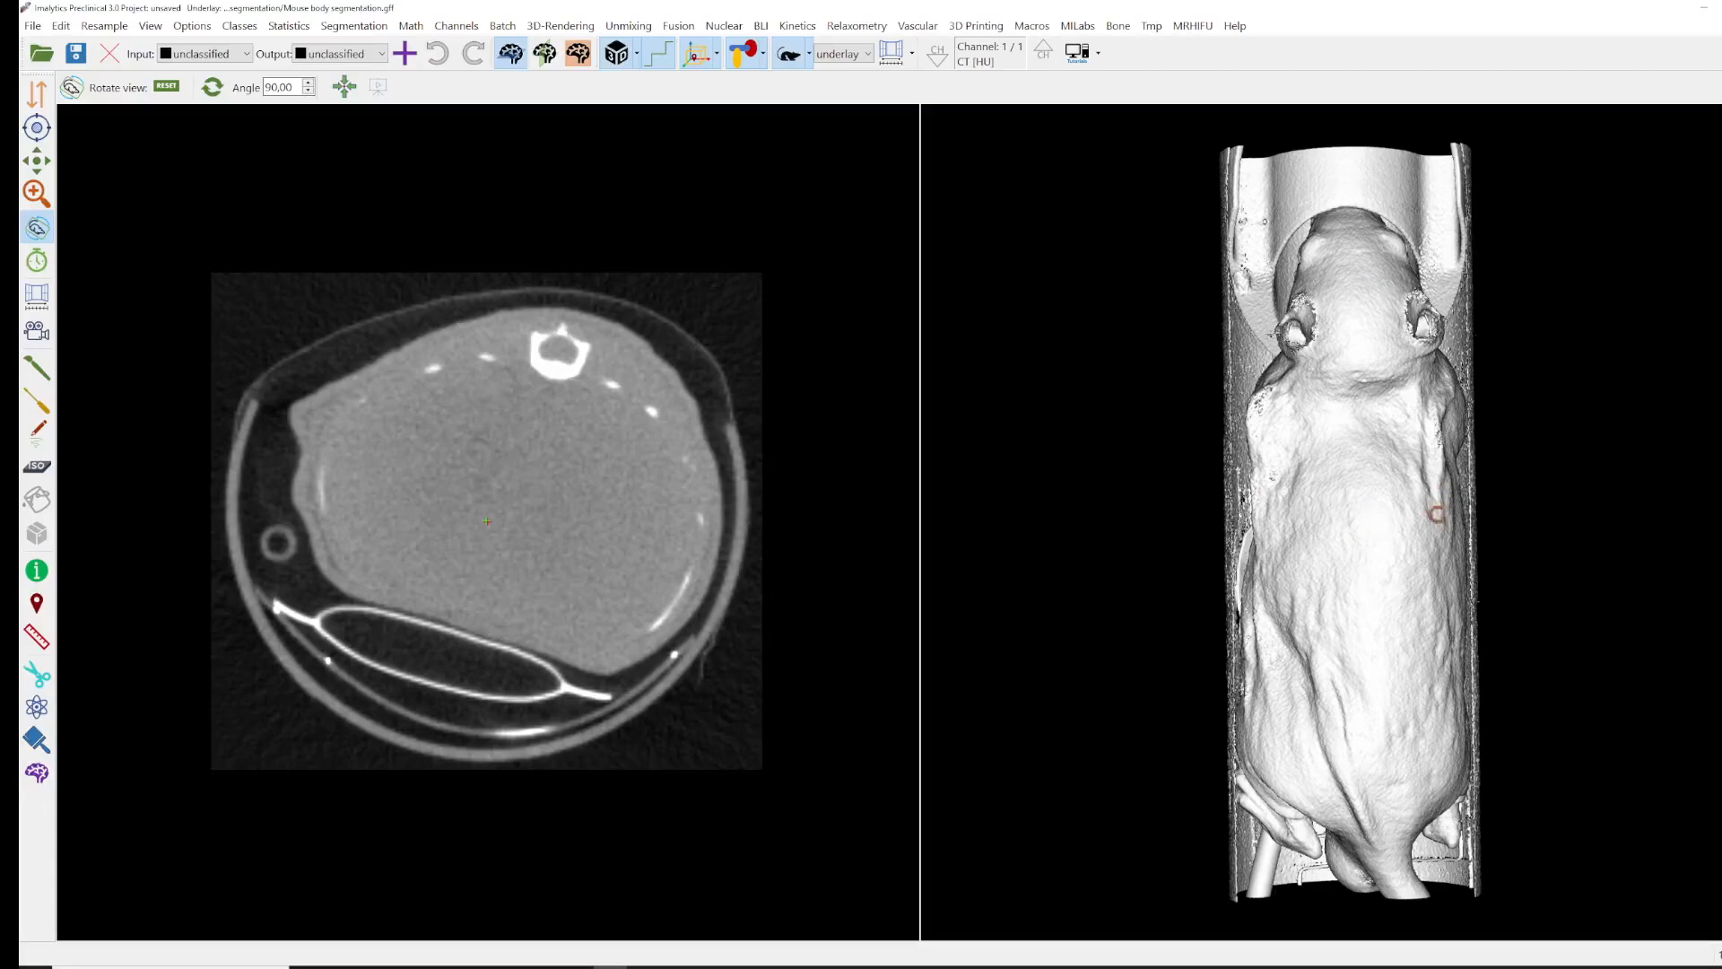
- Widen the CT underlay's windowing to a maximum of 3101.5 so the 3D rendering shows the skeleton and the heating pad wires
{"action": "left_click", "coordinate": [892, 52]}
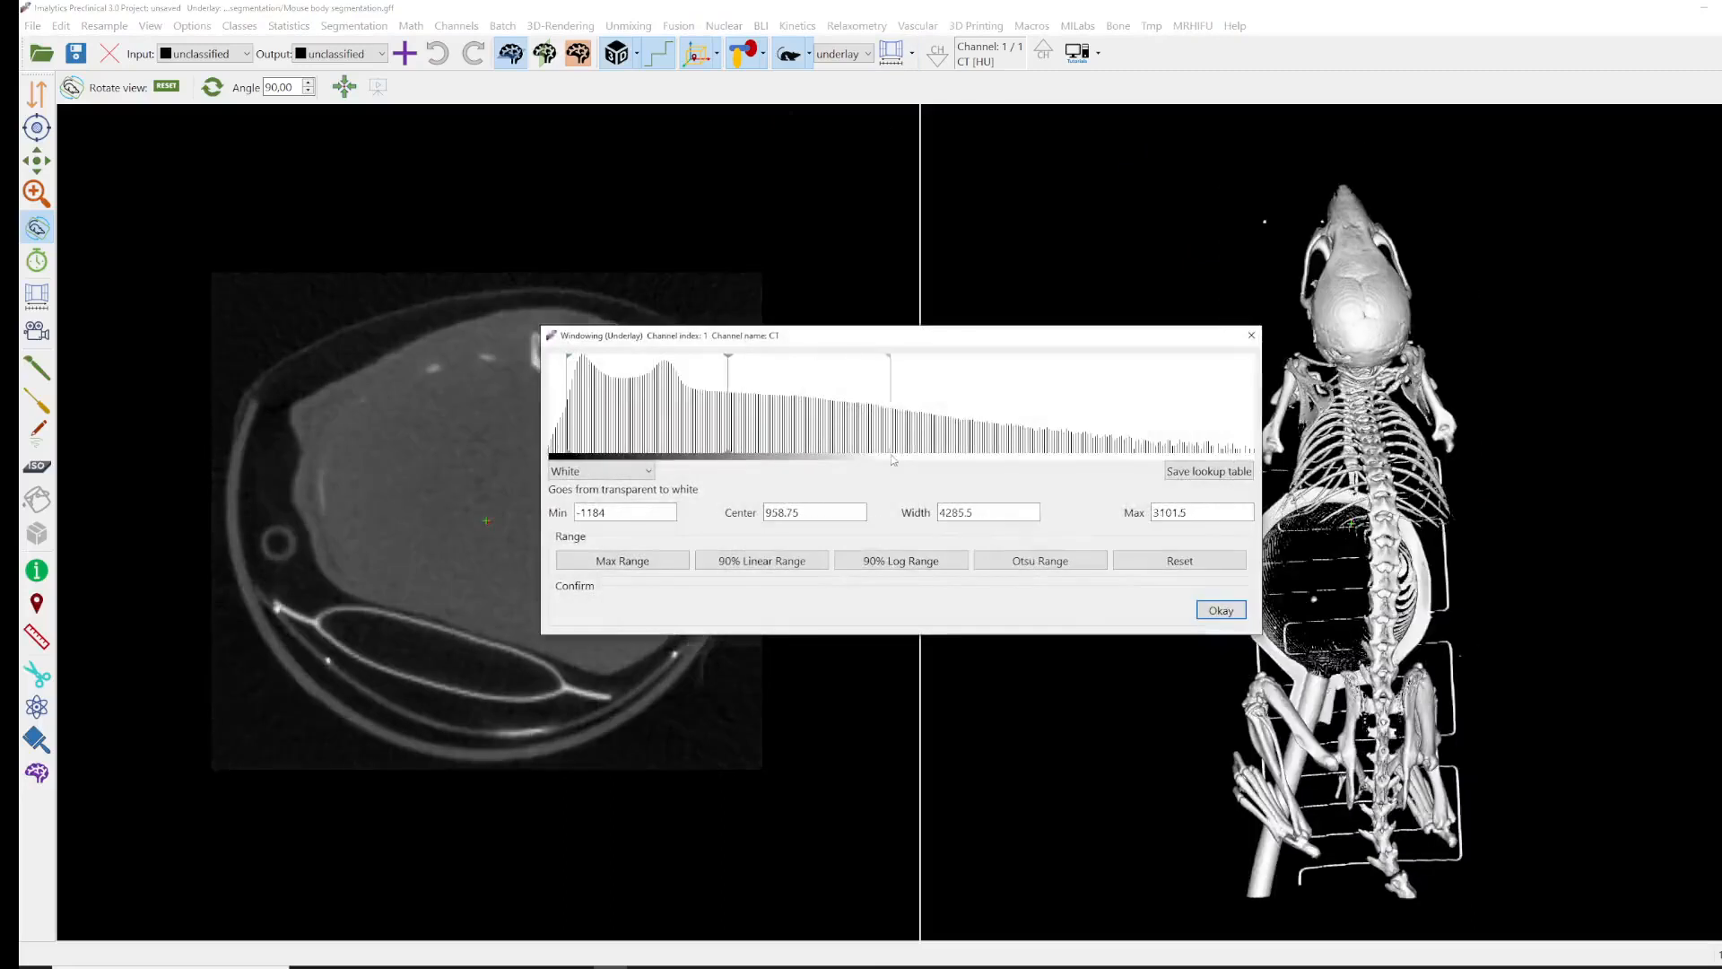
{"action": "left_click", "coordinate": [1251, 335]}
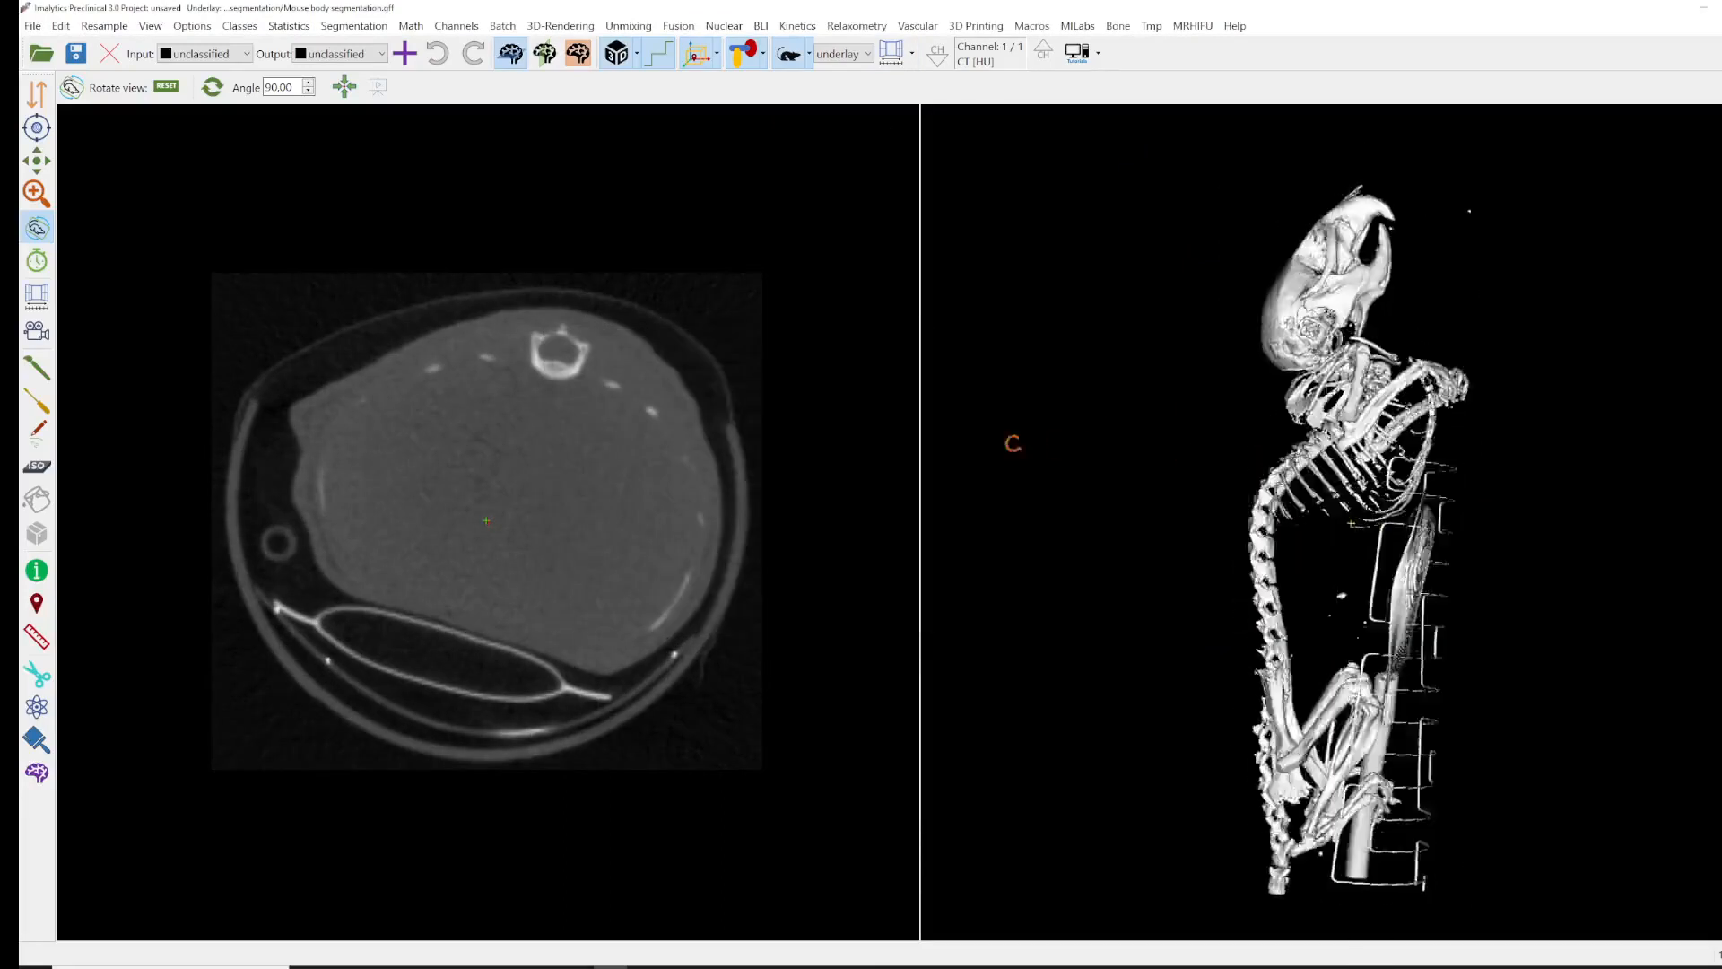
- Add a new segmentation class named tmp
{"action": "right_click", "coordinate": [451, 488]}
{"action": "left_click", "coordinate": [498, 500]}
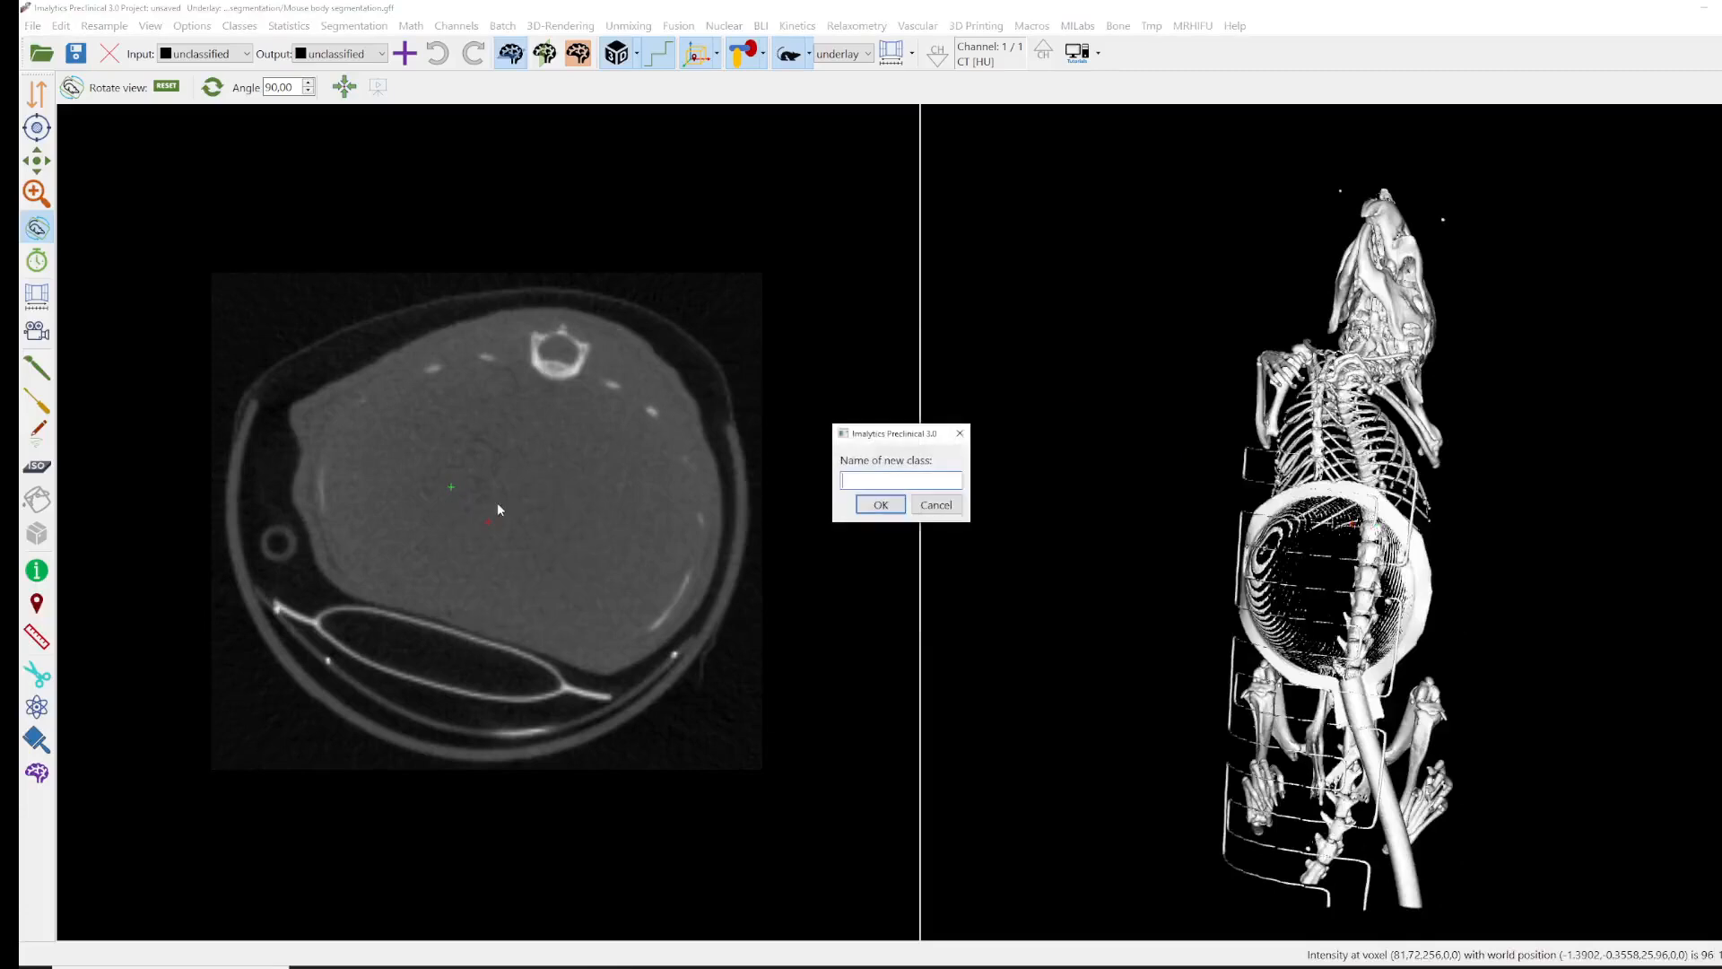
{"action": "type", "text": "tmp"}
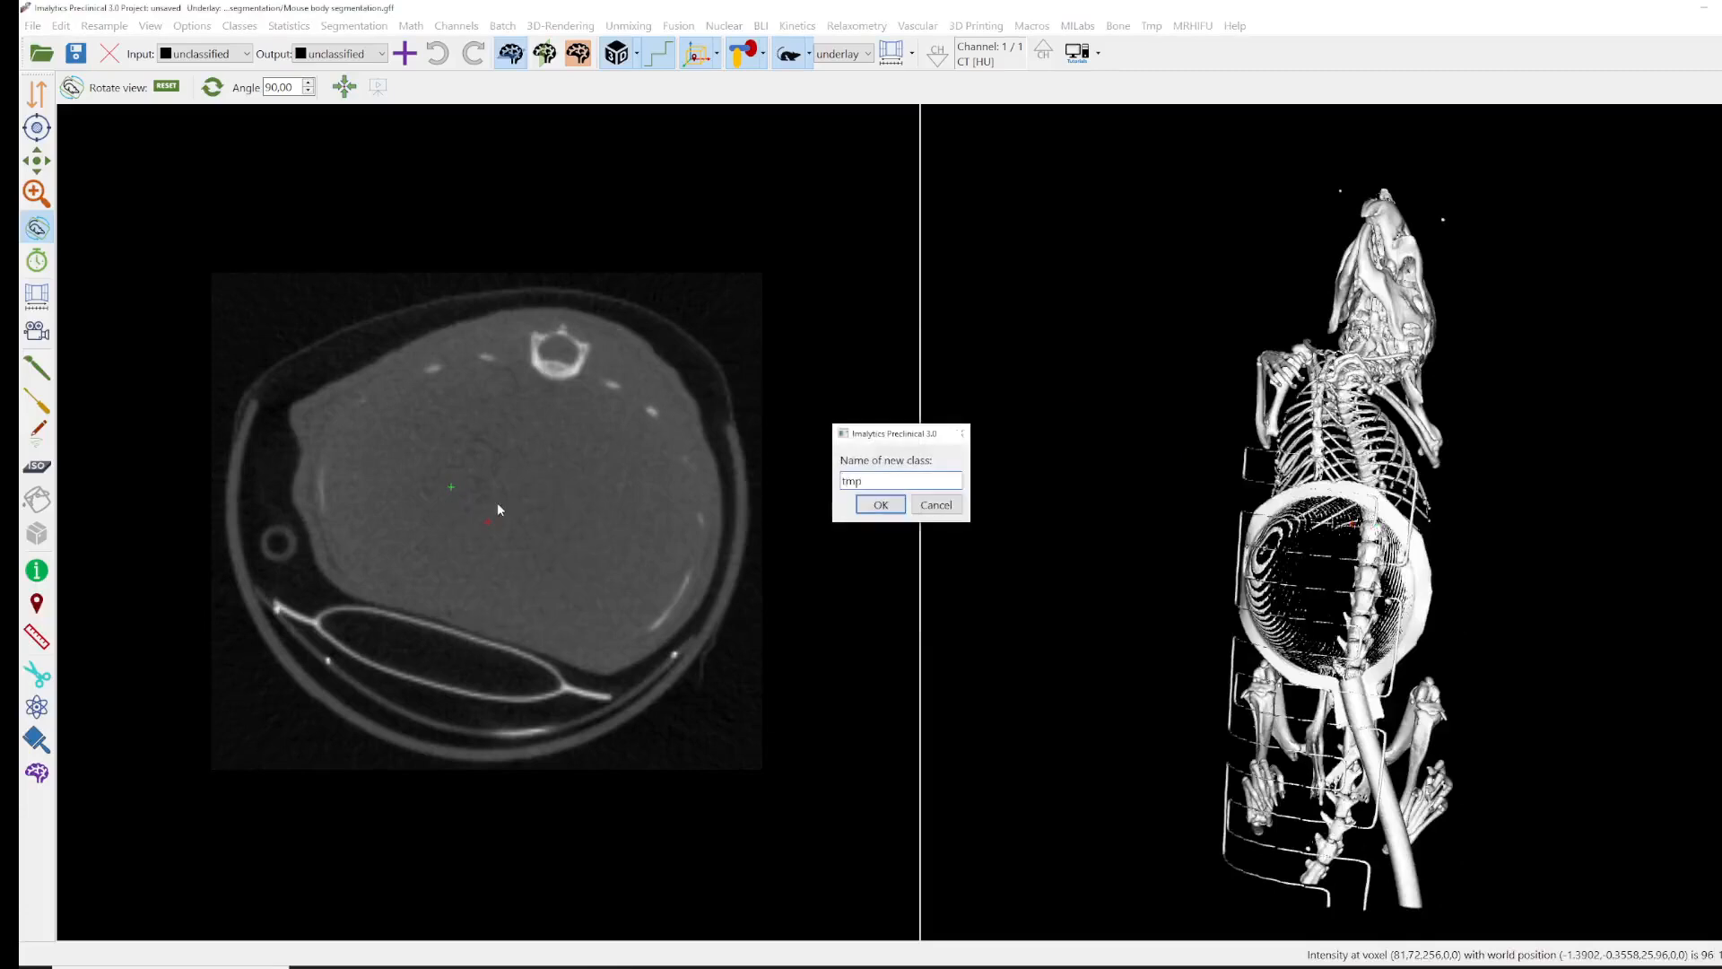
{"action": "key", "text": "Return"}
- Assign all underlay voxels with intensity above 250 to the tmp class by thresholding
{"action": "right_click", "coordinate": [498, 503]}
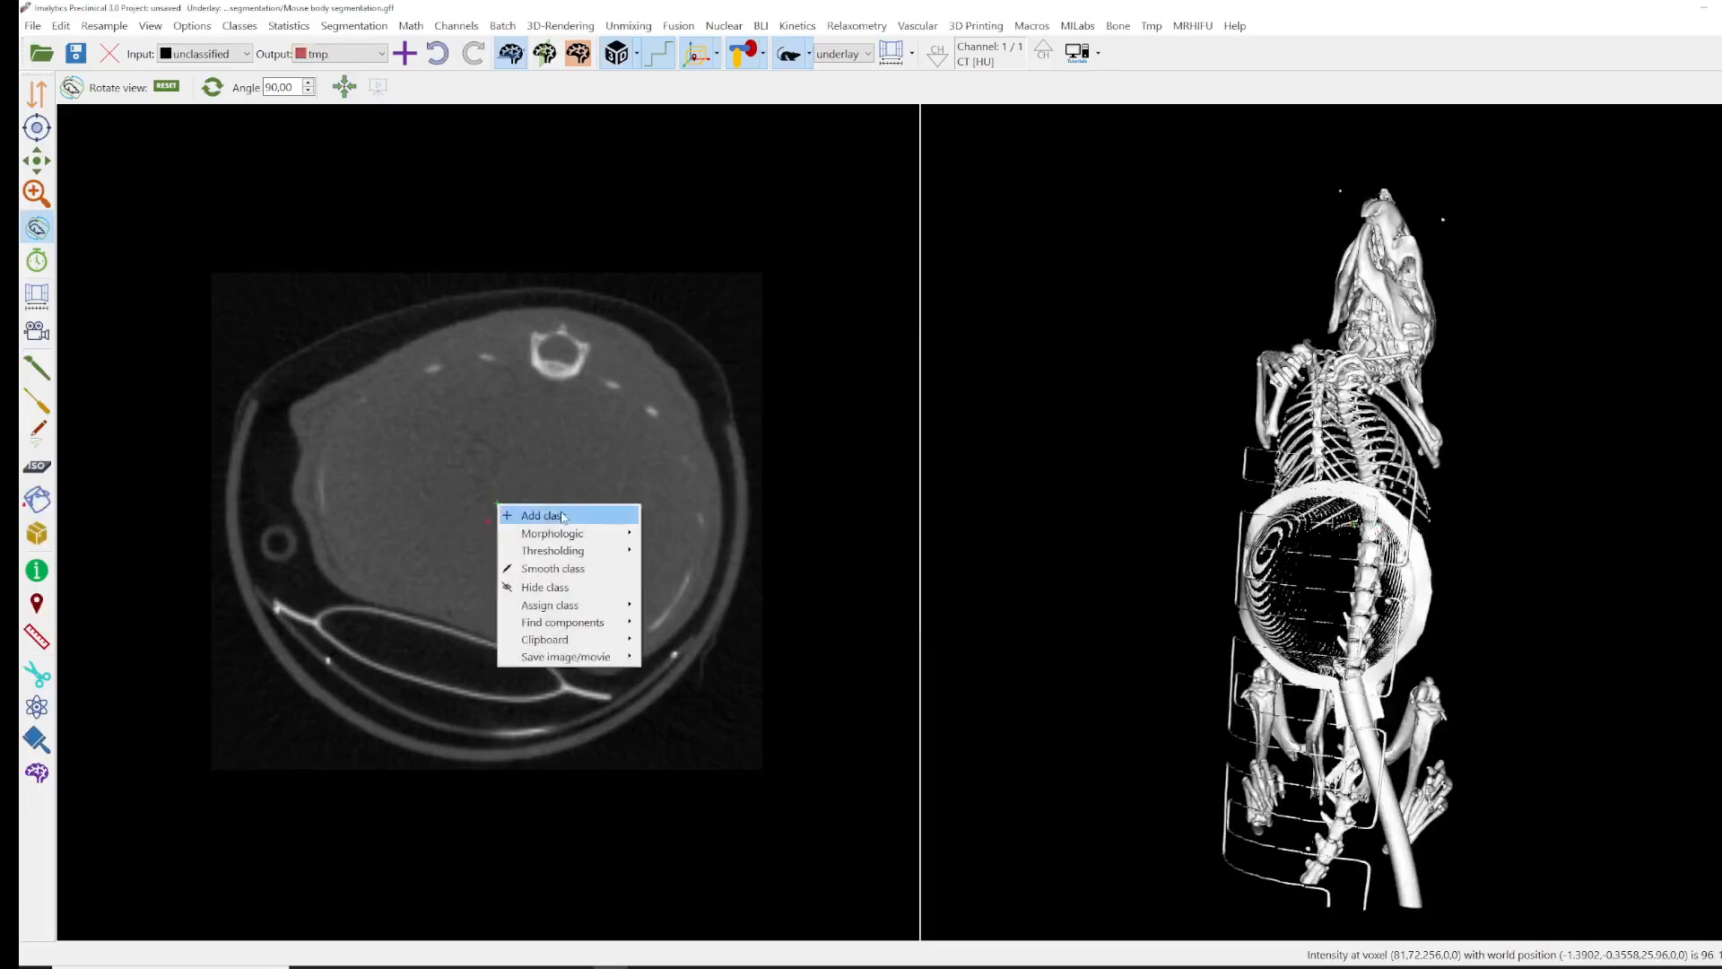
{"action": "mouse_move", "coordinate": [568, 551]}
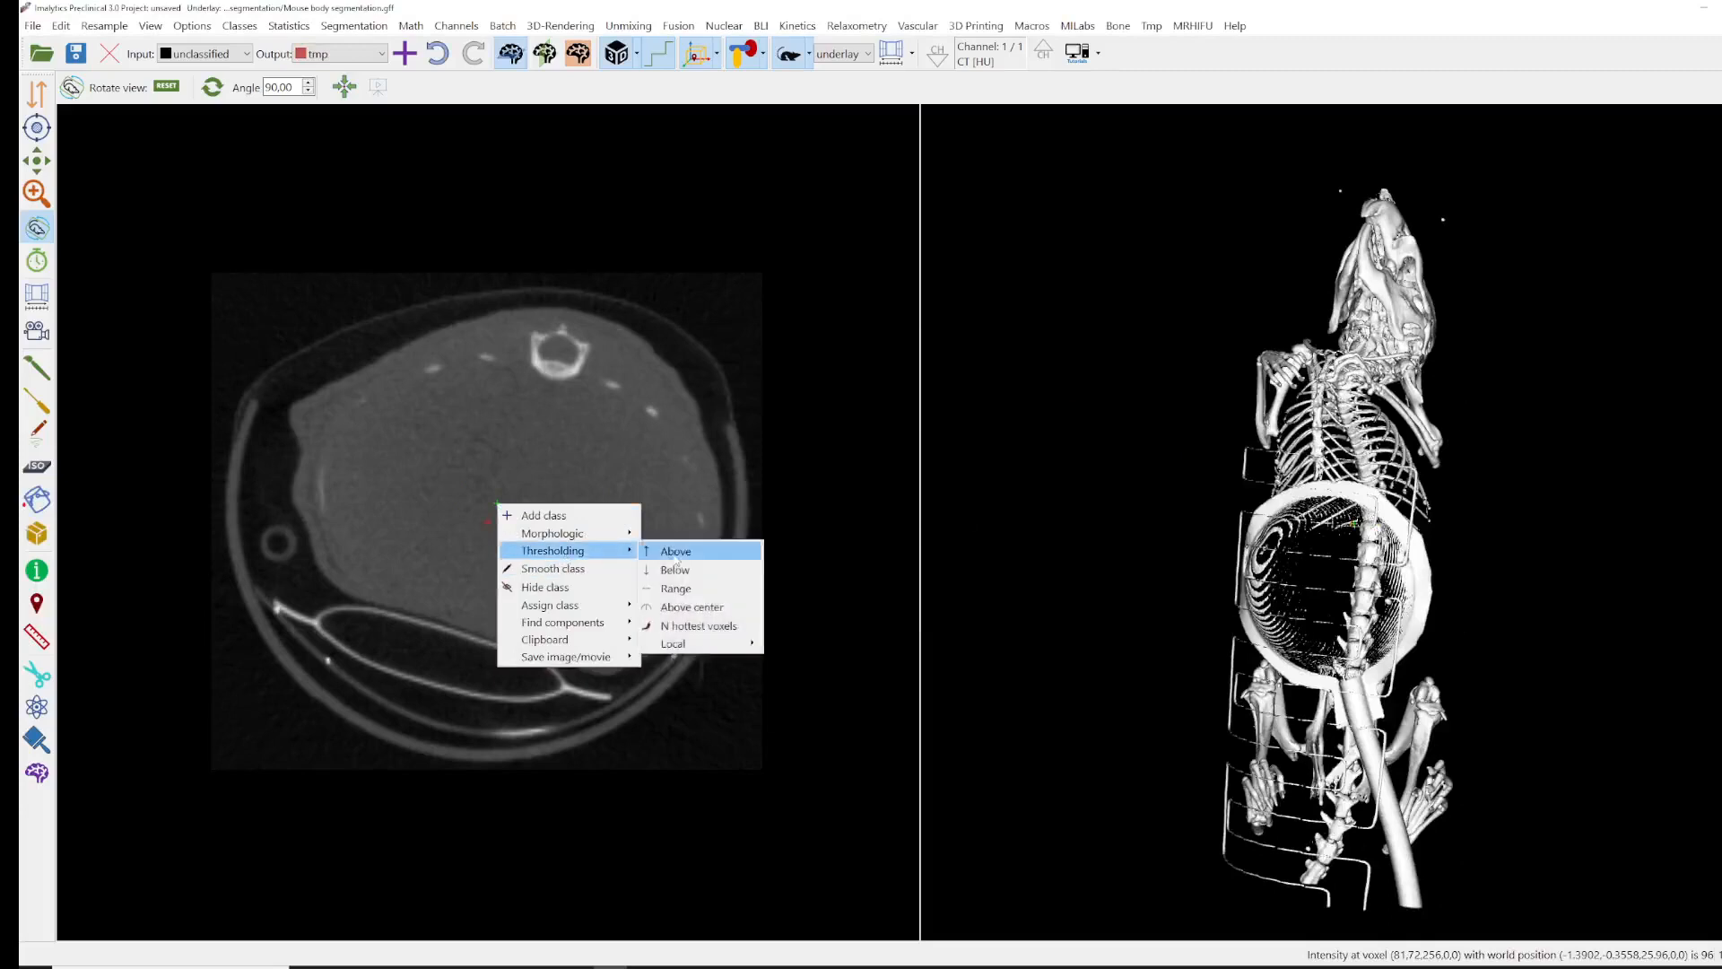
{"action": "left_click", "coordinate": [675, 553]}
{"action": "type", "text": "250"}
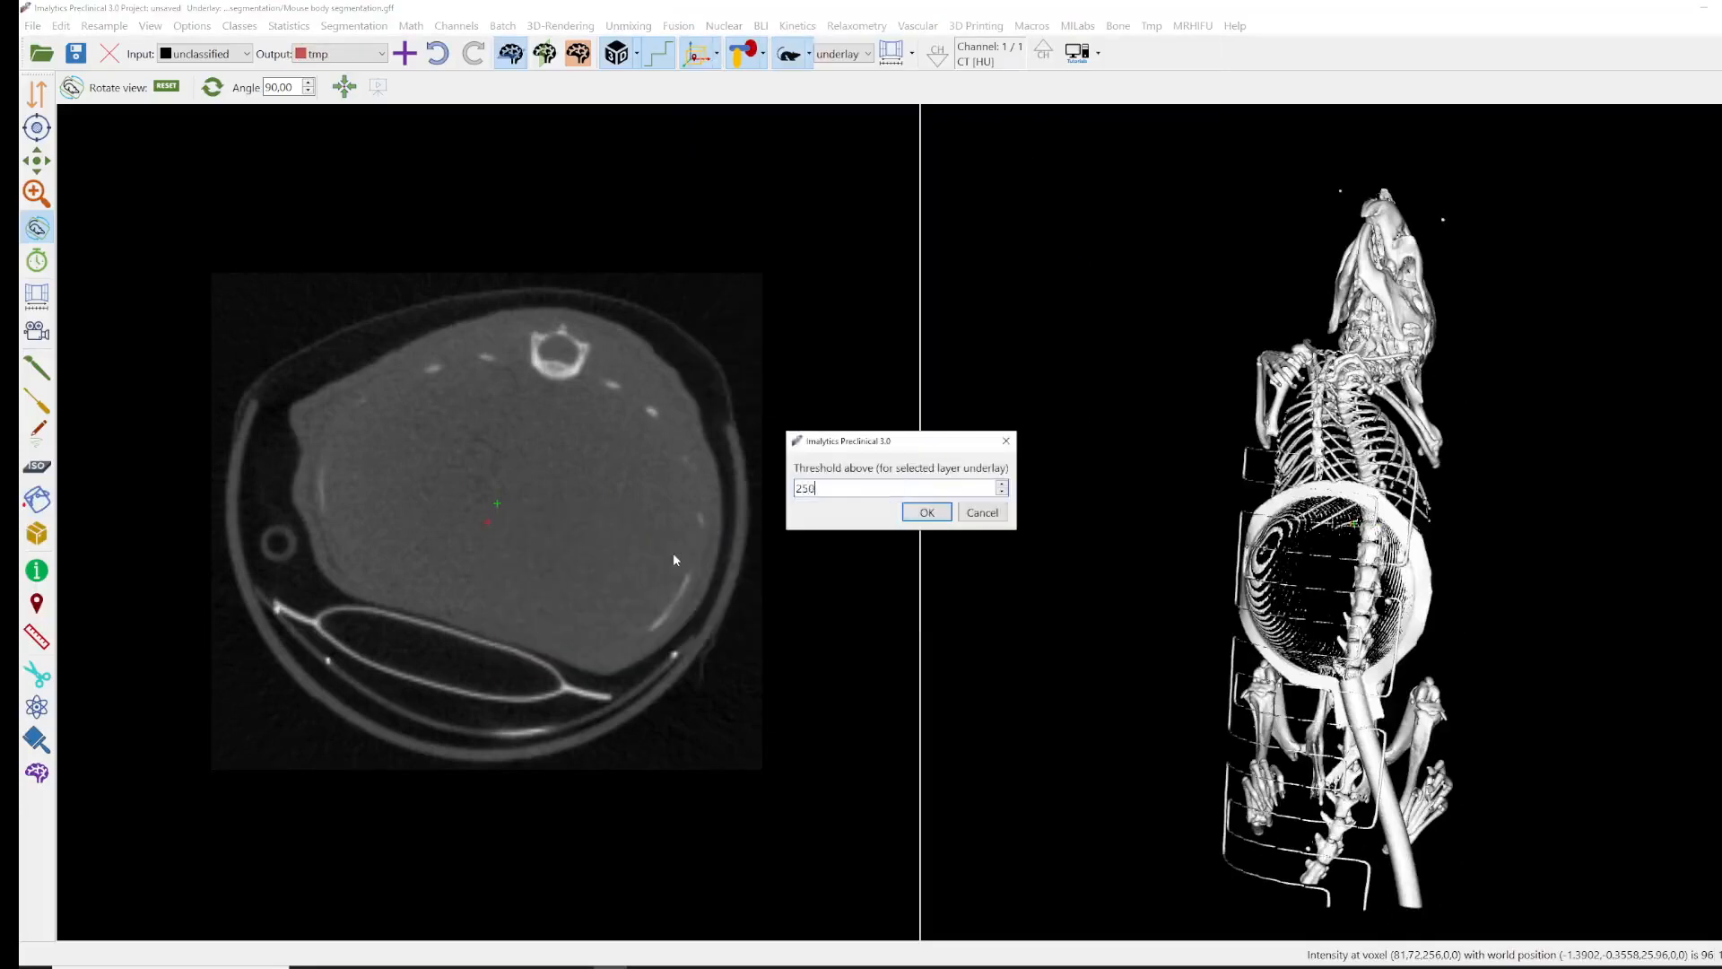
{"action": "key", "text": "Return"}
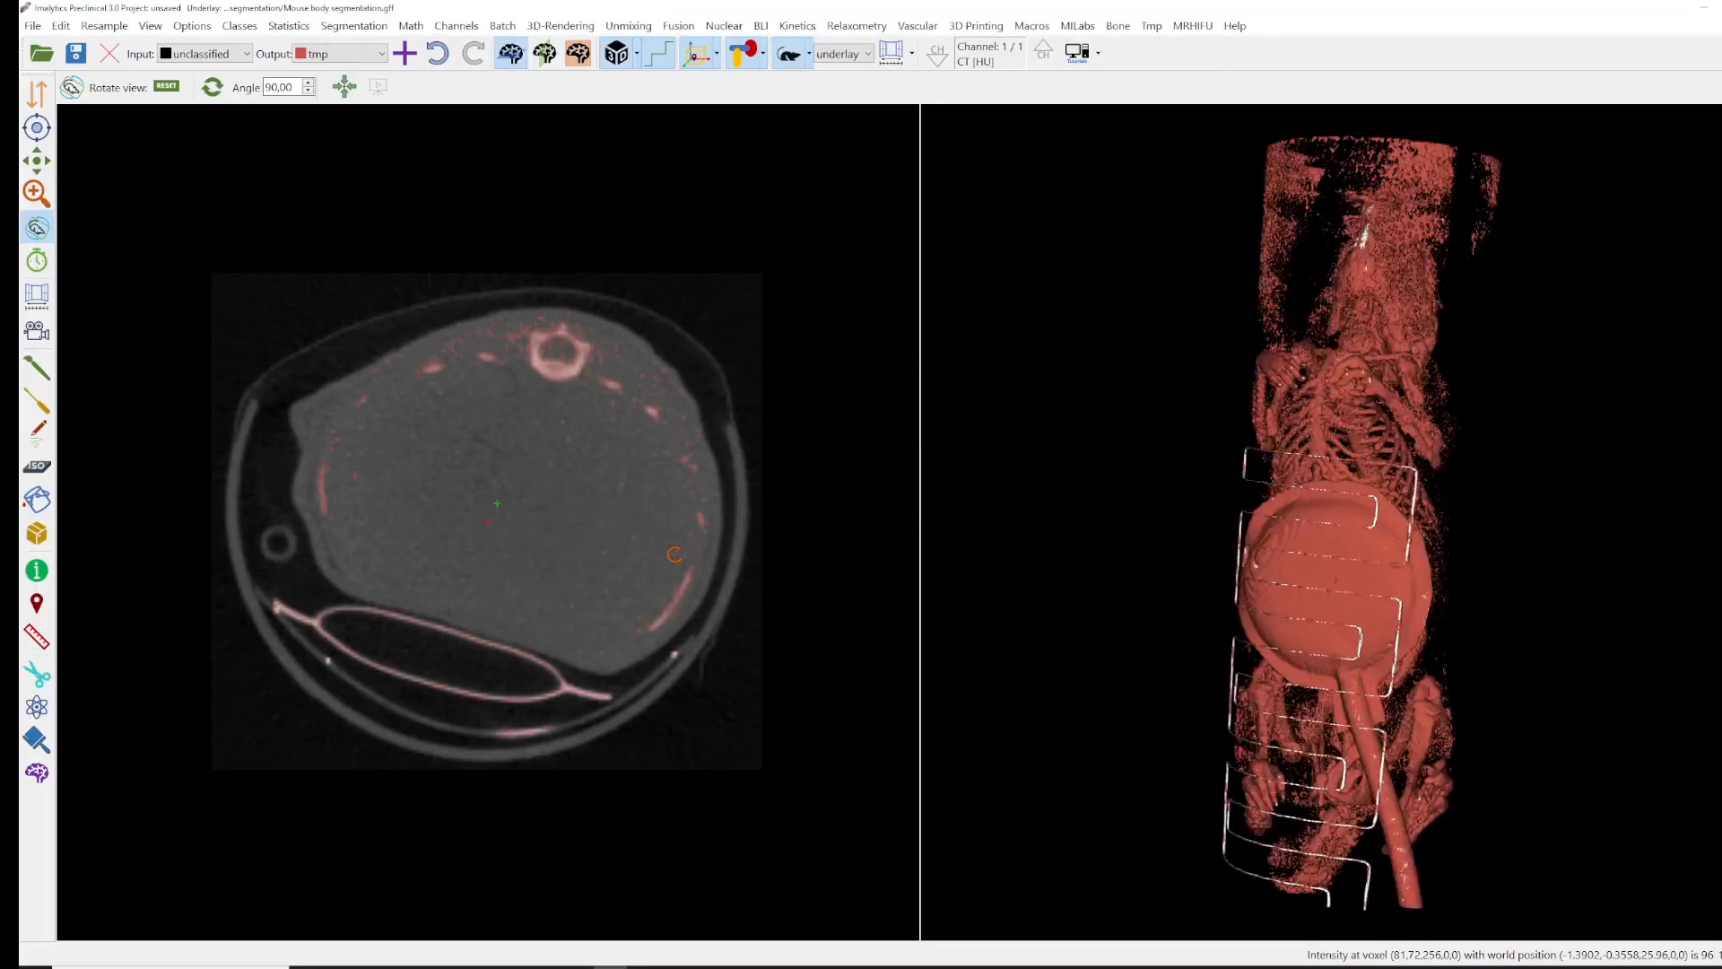
- Activate the Fill region class tool in Unlimited mode and try to fill the round pad below the mouse in the 3D rendering
{"action": "left_click_drag", "start_coordinate": [1144, 635], "coordinate": [1315, 595]}
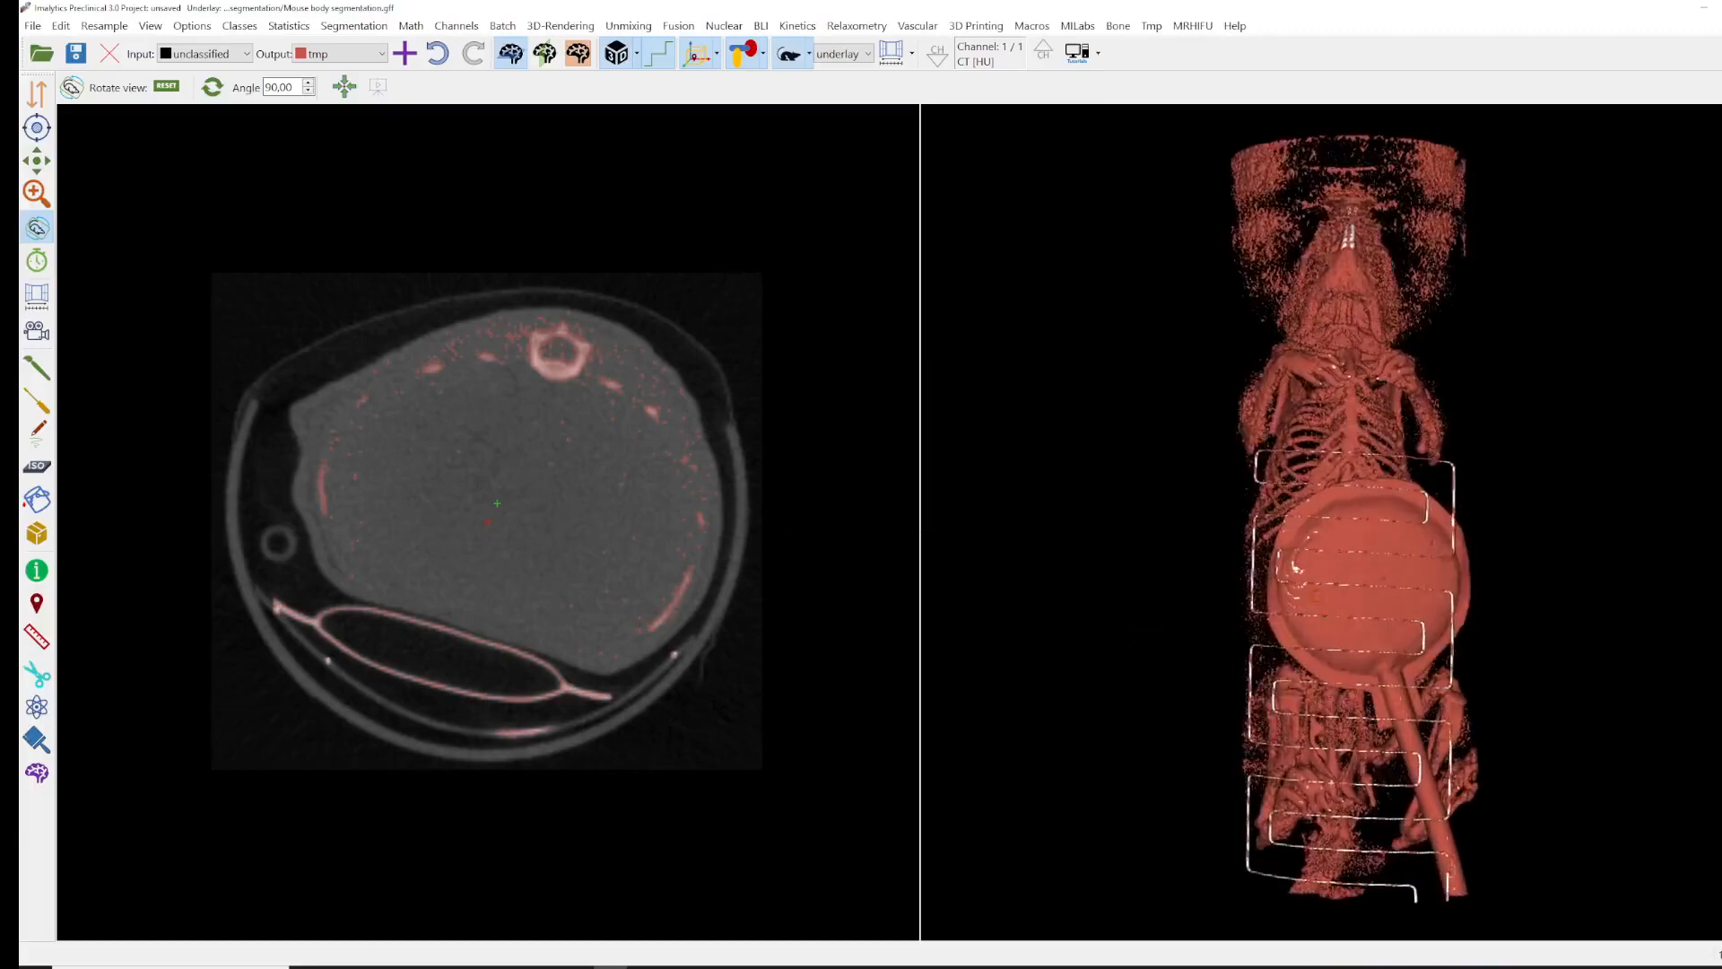
{"action": "scroll", "coordinate": [1345, 538], "scroll_direction": "up", "scroll_amount": 3}
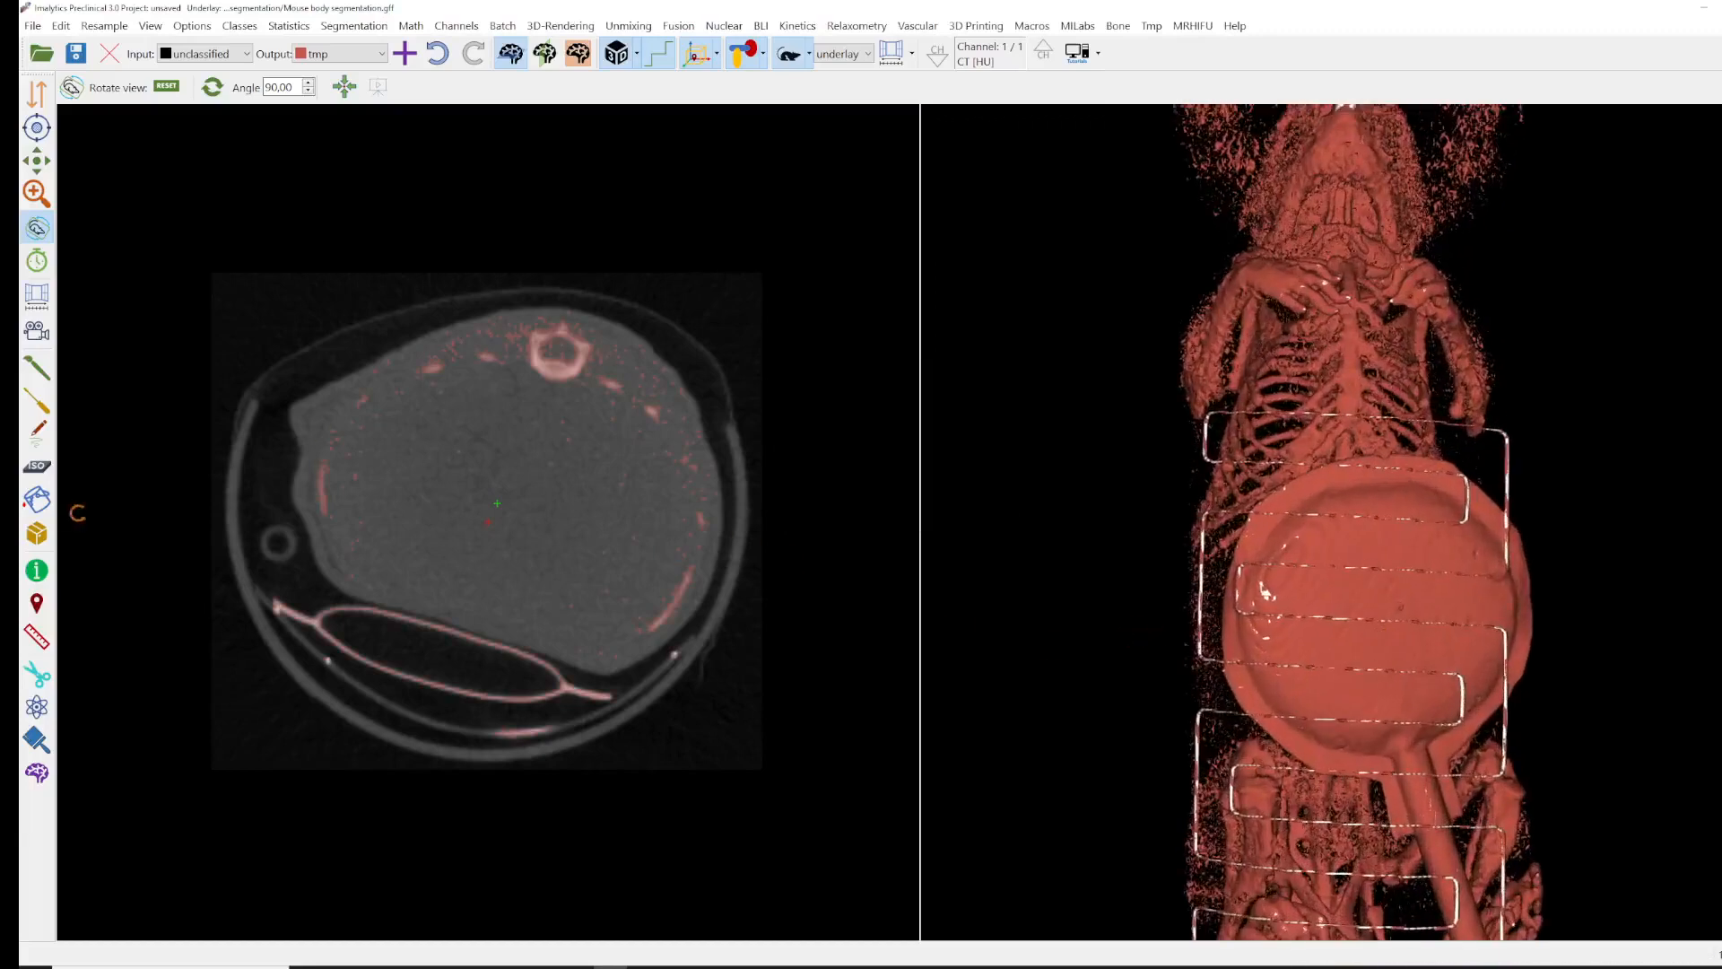
{"action": "left_click", "coordinate": [43, 498]}
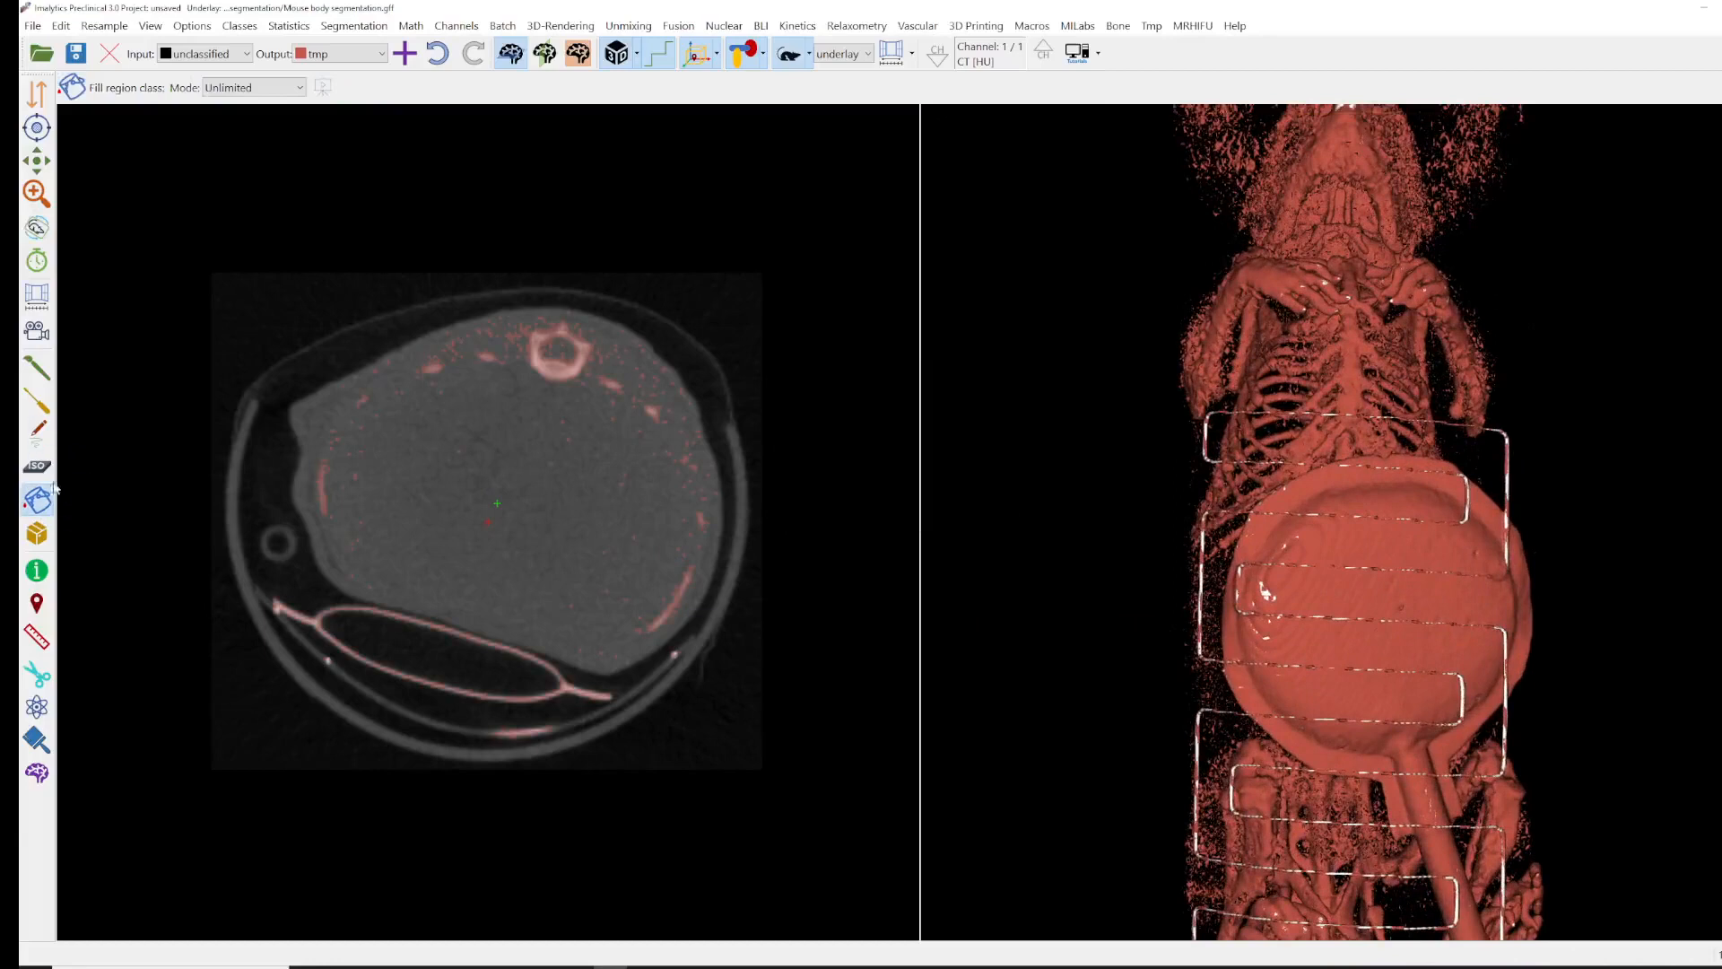
{"action": "left_click", "coordinate": [1302, 557]}
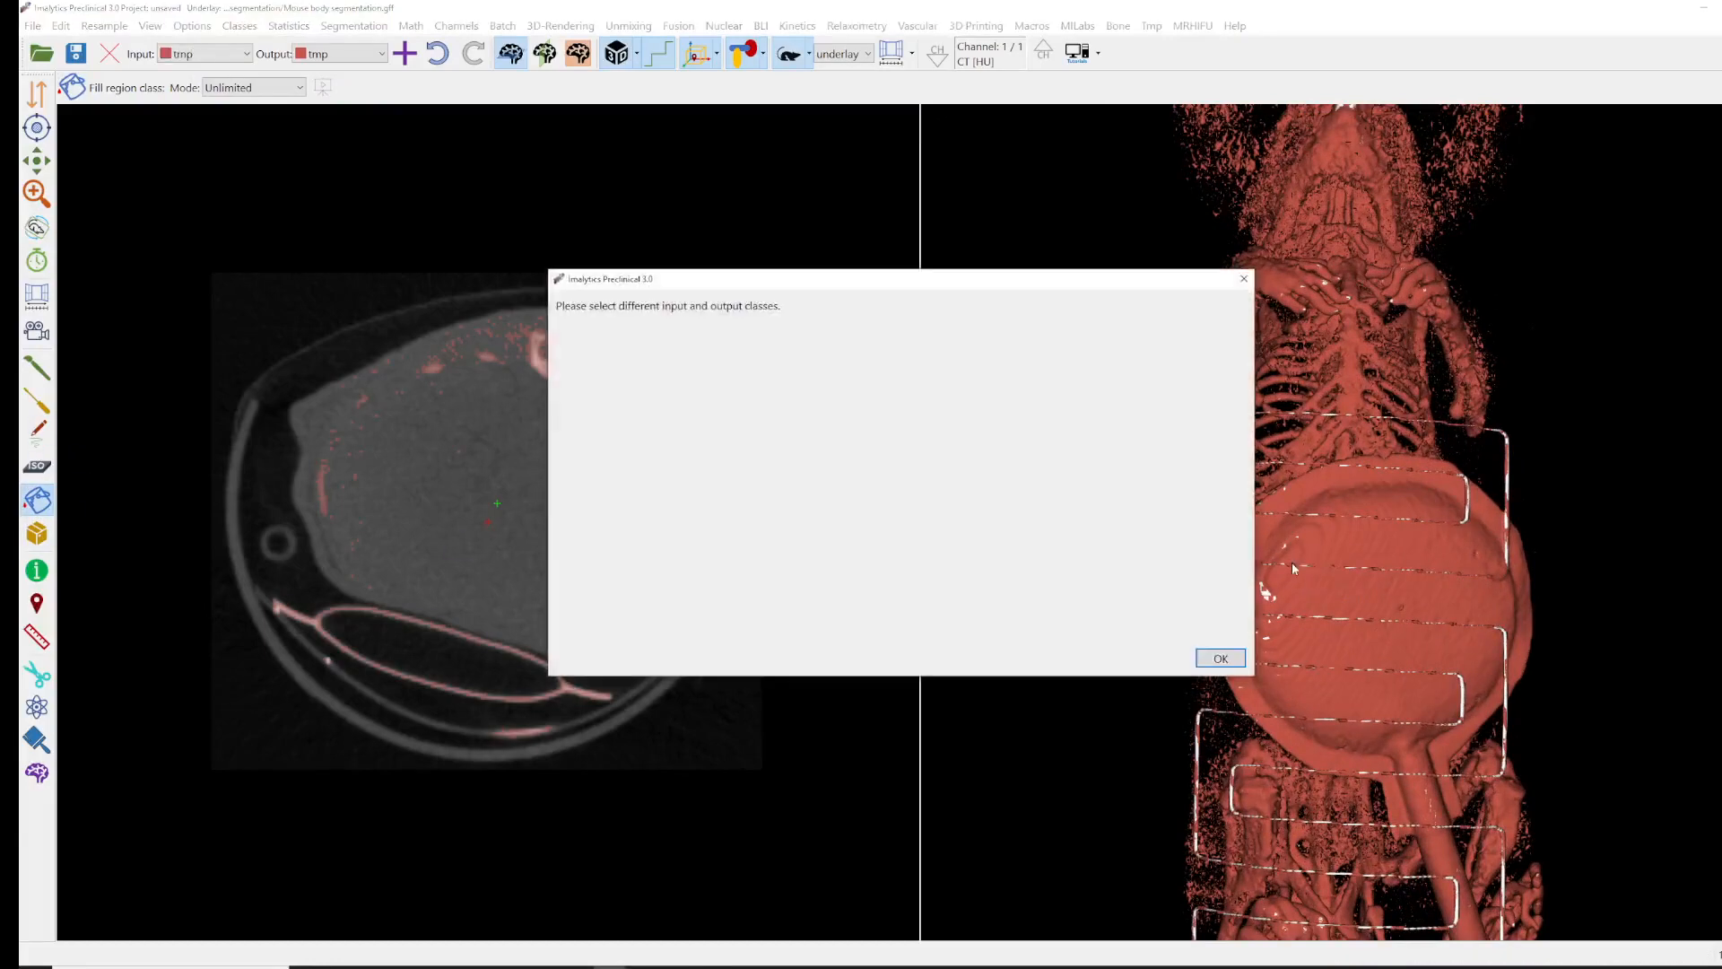
{"action": "left_click", "coordinate": [1220, 658]}
- Add a second class named Wires as the output class
{"action": "right_click", "coordinate": [575, 444]}
{"action": "left_click", "coordinate": [592, 455]}
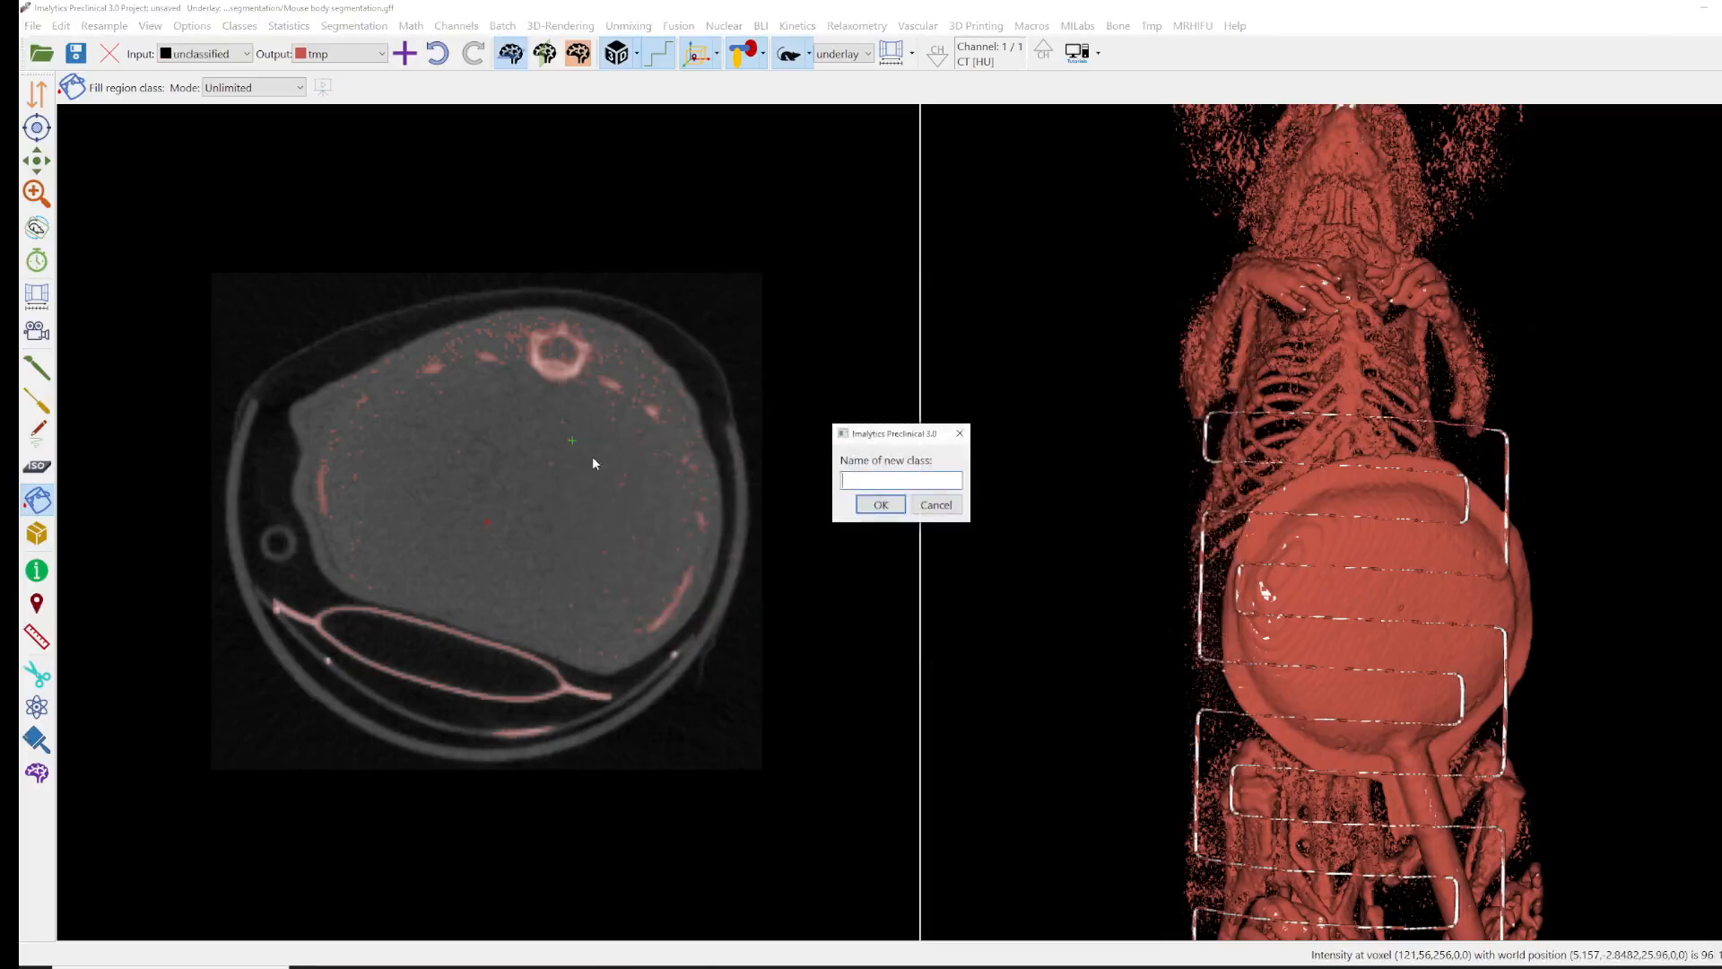
{"action": "type", "text": "Wires"}
{"action": "key", "text": "Return"}
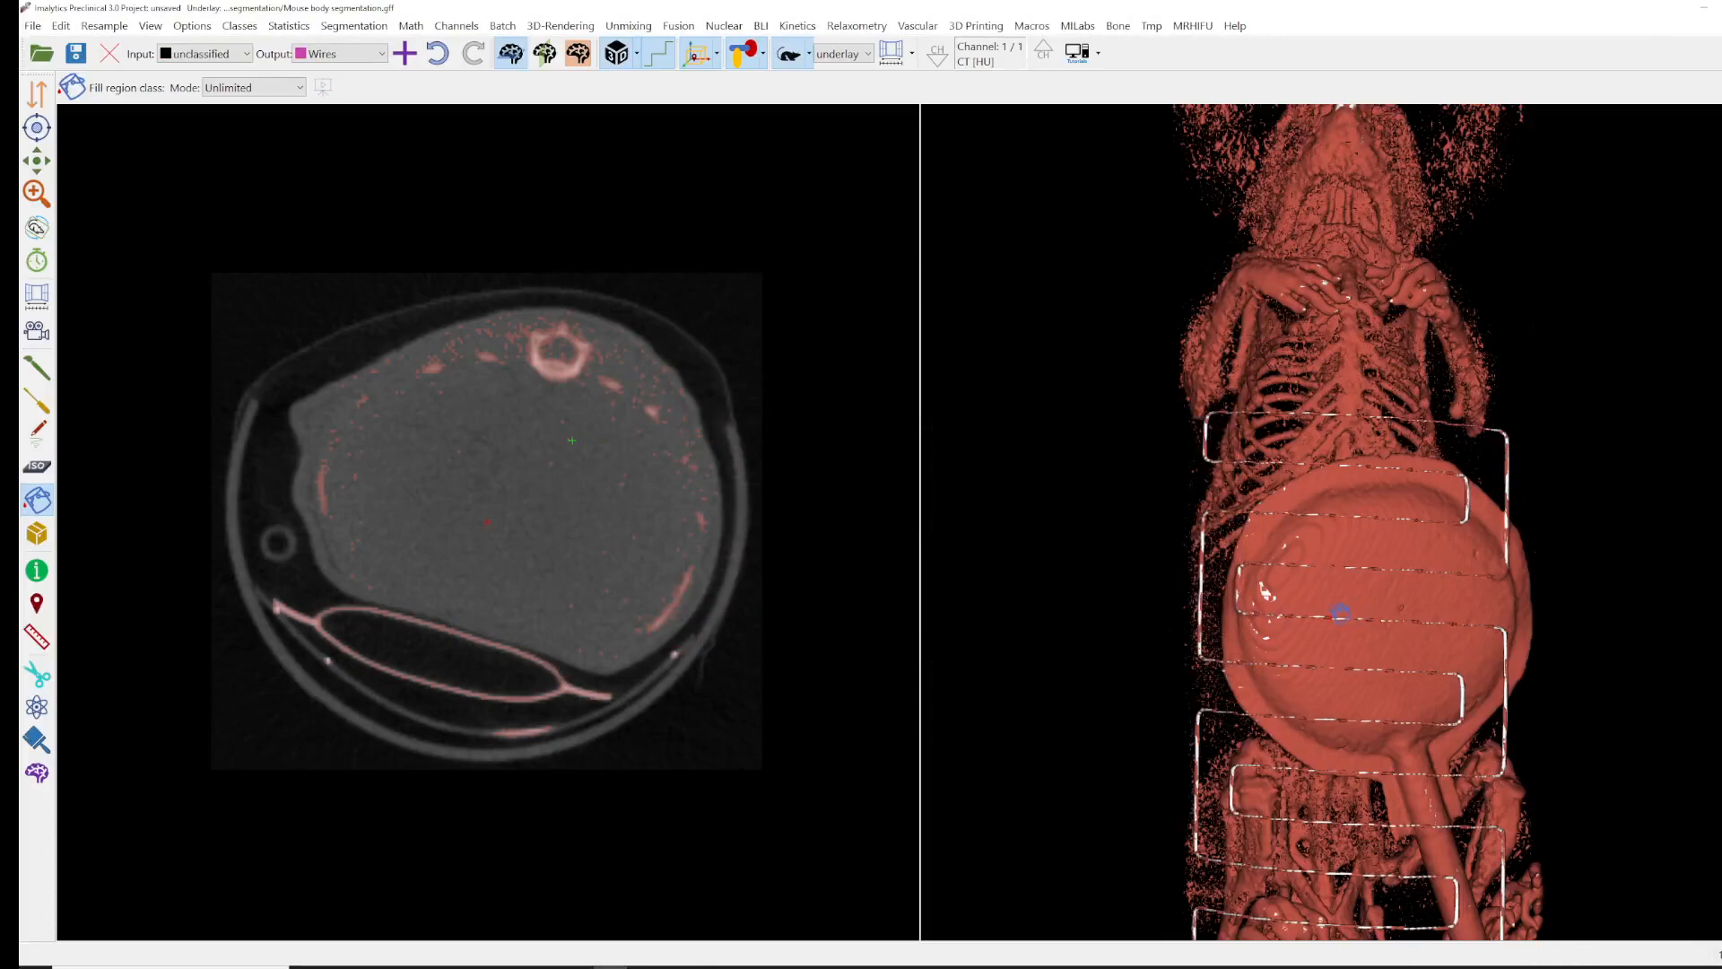
- Fill the connected round pad and wire region from tmp into the Wires class, and check the result in 3D and in the slices
{"action": "left_click", "coordinate": [1339, 611]}
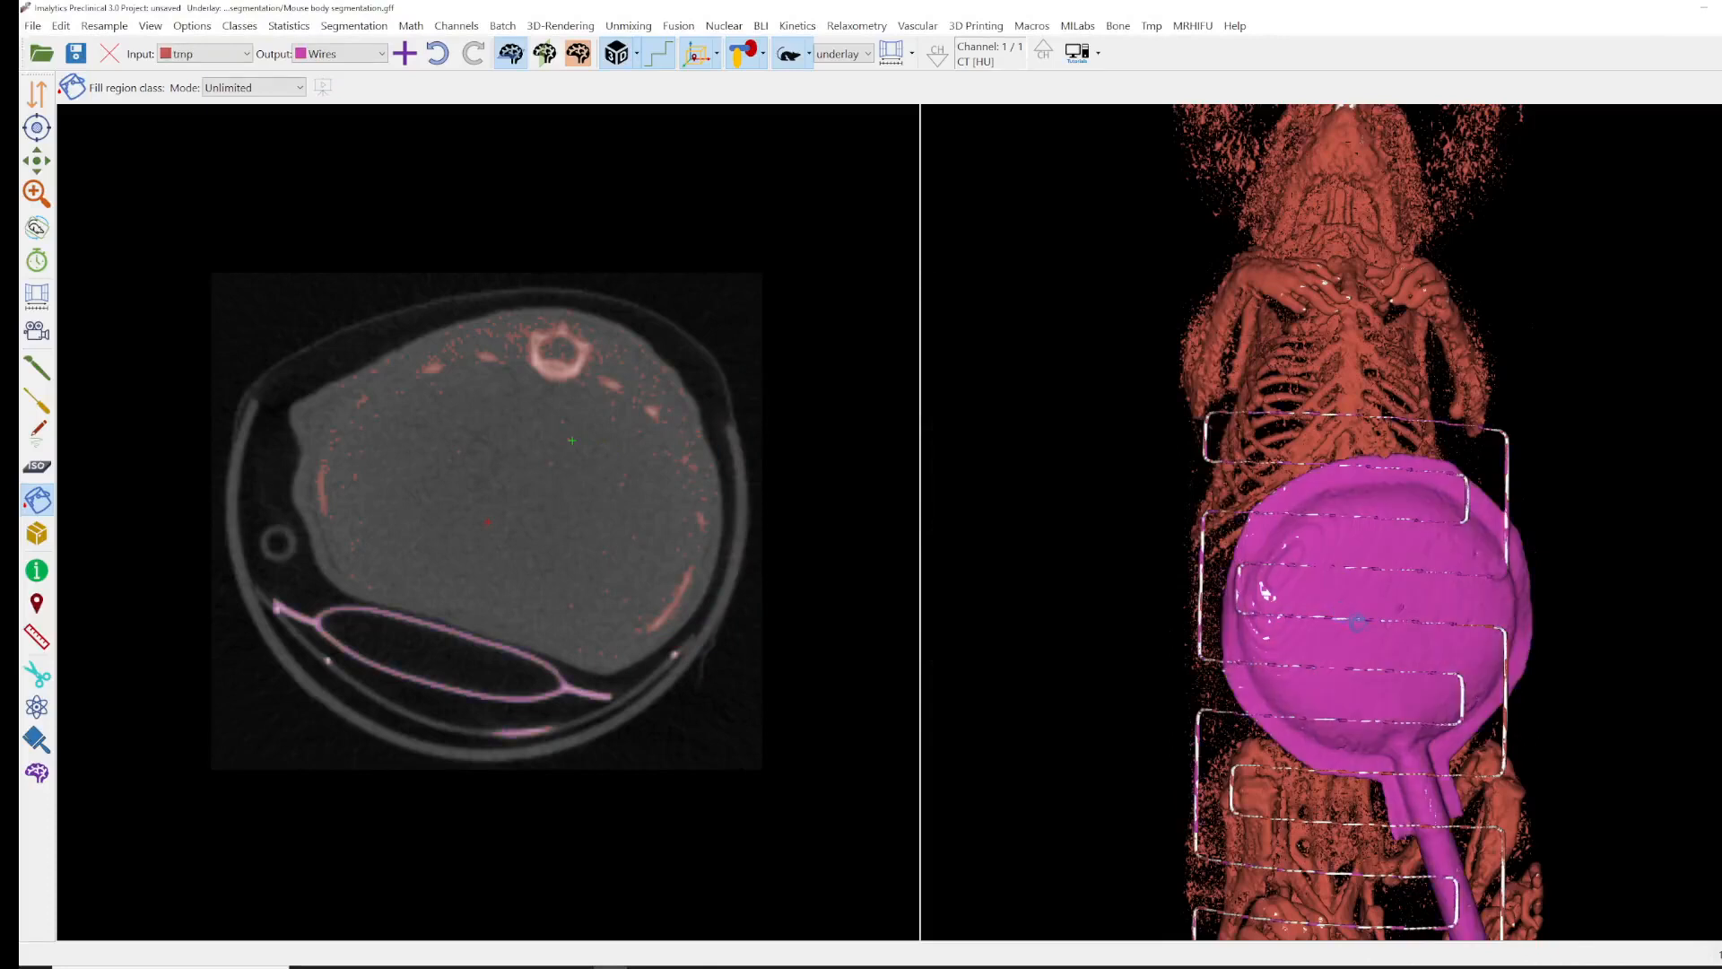
{"action": "left_click_drag", "start_coordinate": [1332, 722], "coordinate": [1193, 619]}
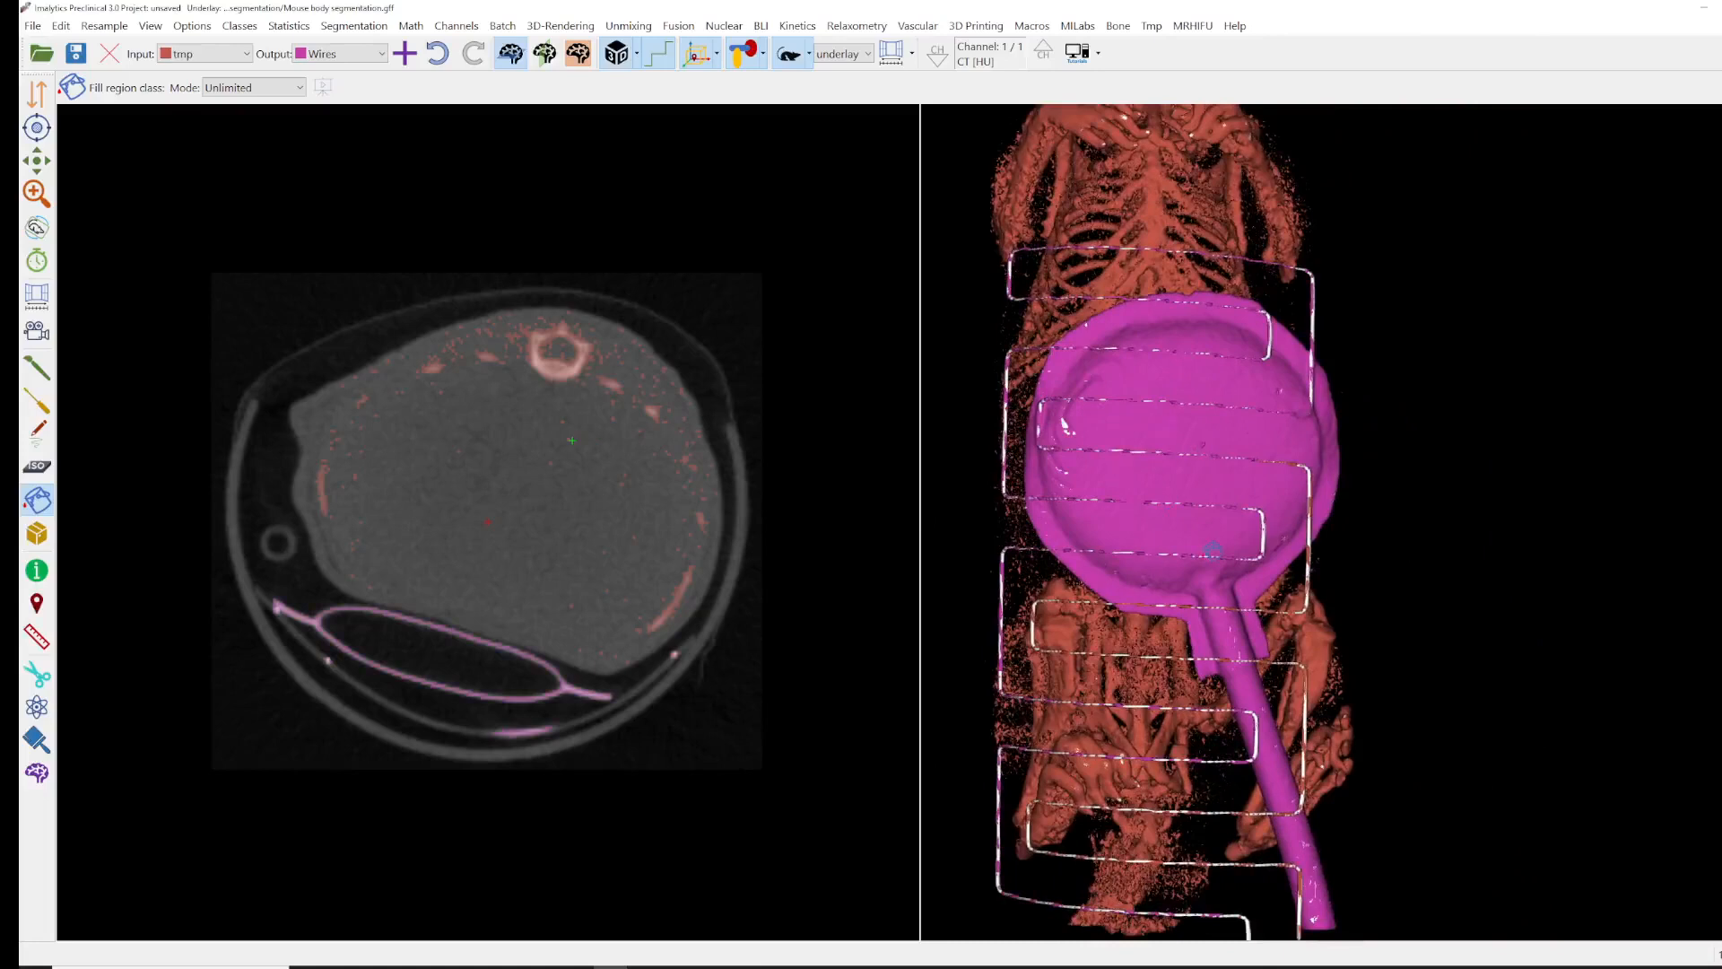
{"action": "left_click_drag", "start_coordinate": [1090, 821], "coordinate": [1162, 870]}
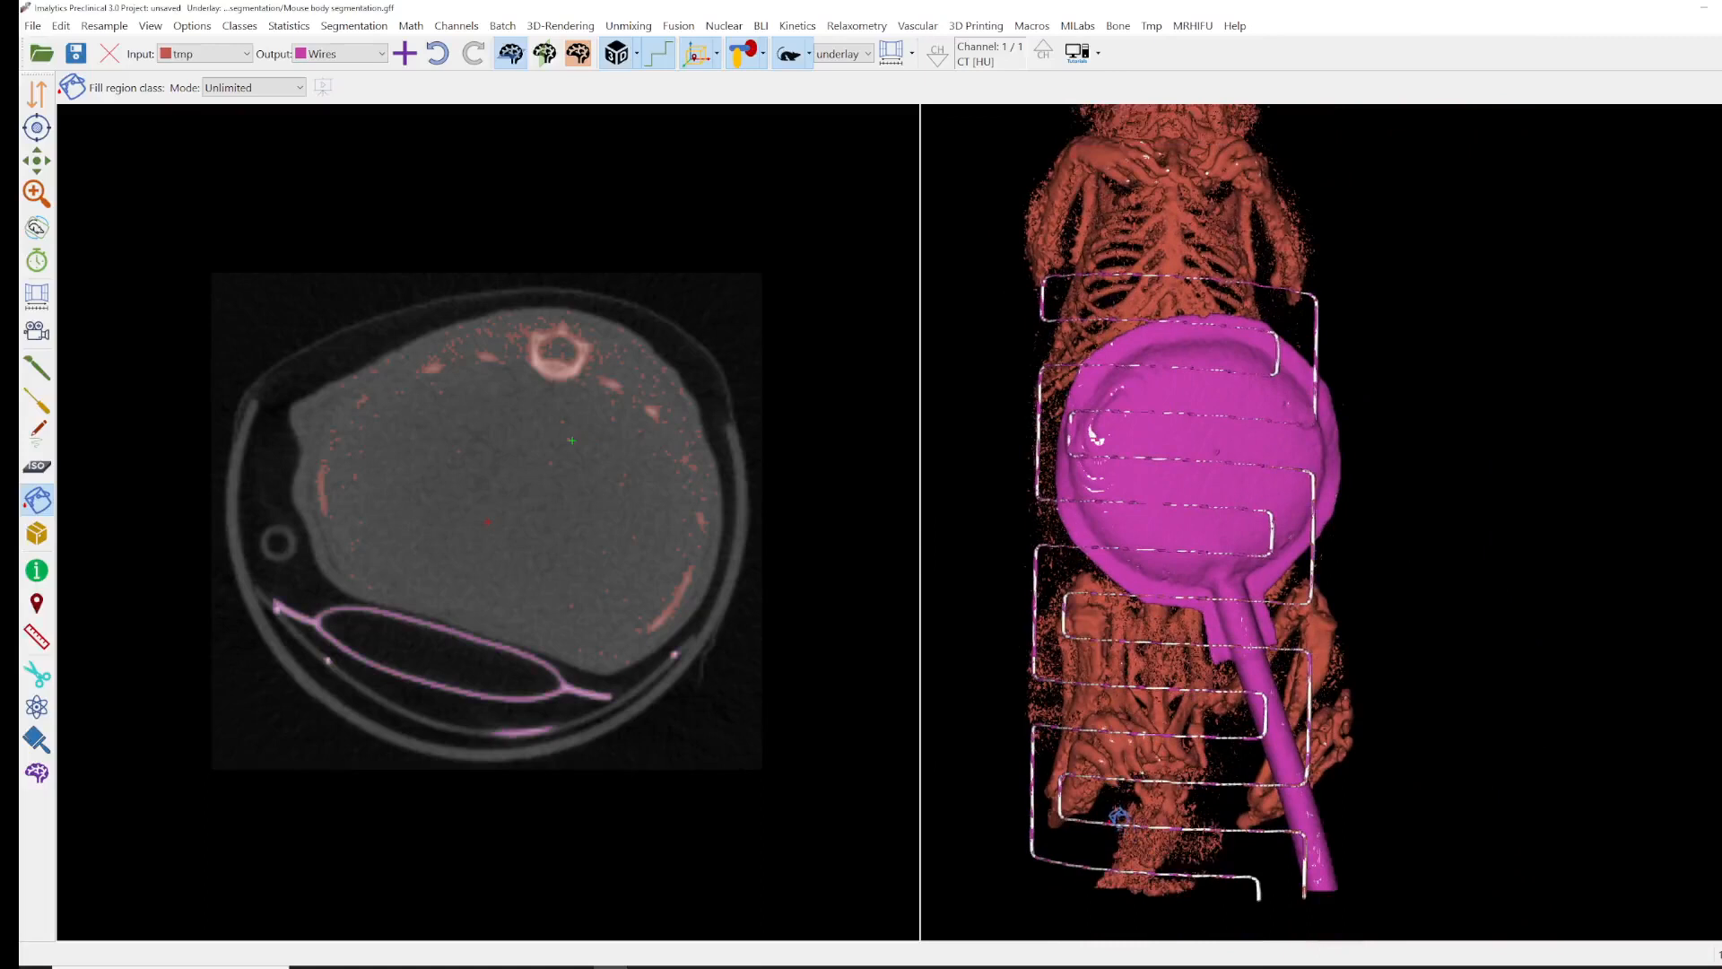
{"action": "left_click_drag", "start_coordinate": [1139, 714], "coordinate": [1121, 595]}
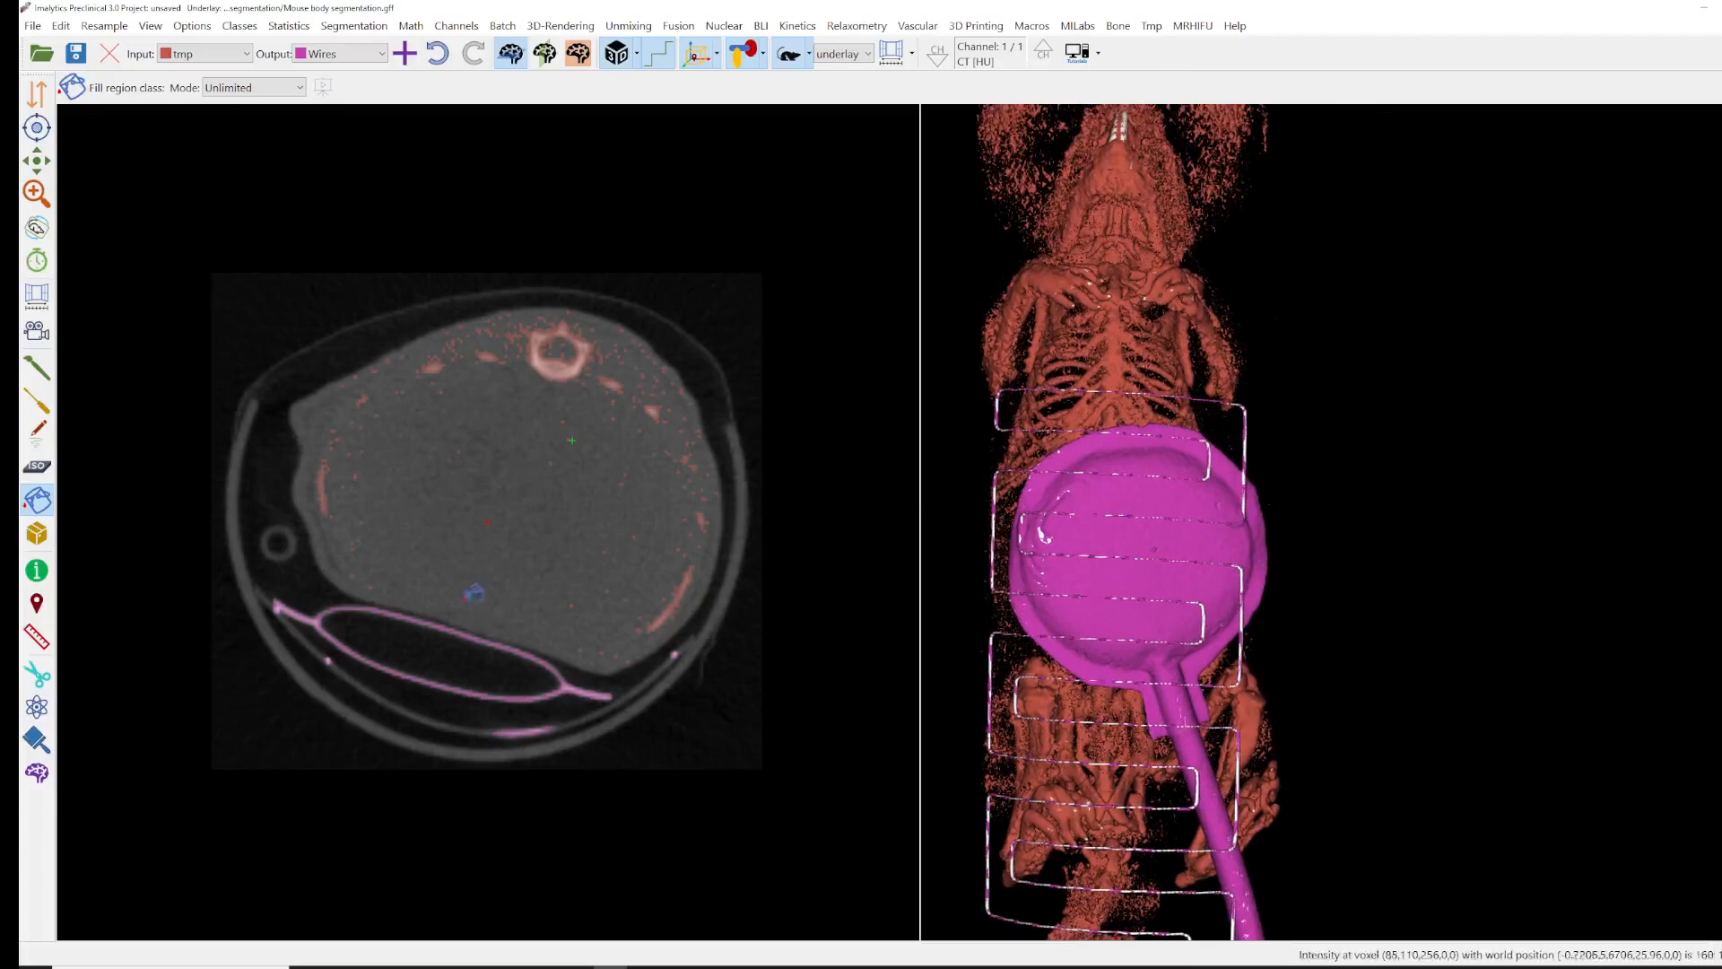
{"action": "scroll", "coordinate": [541, 300], "scroll_direction": "down", "scroll_amount": 5}
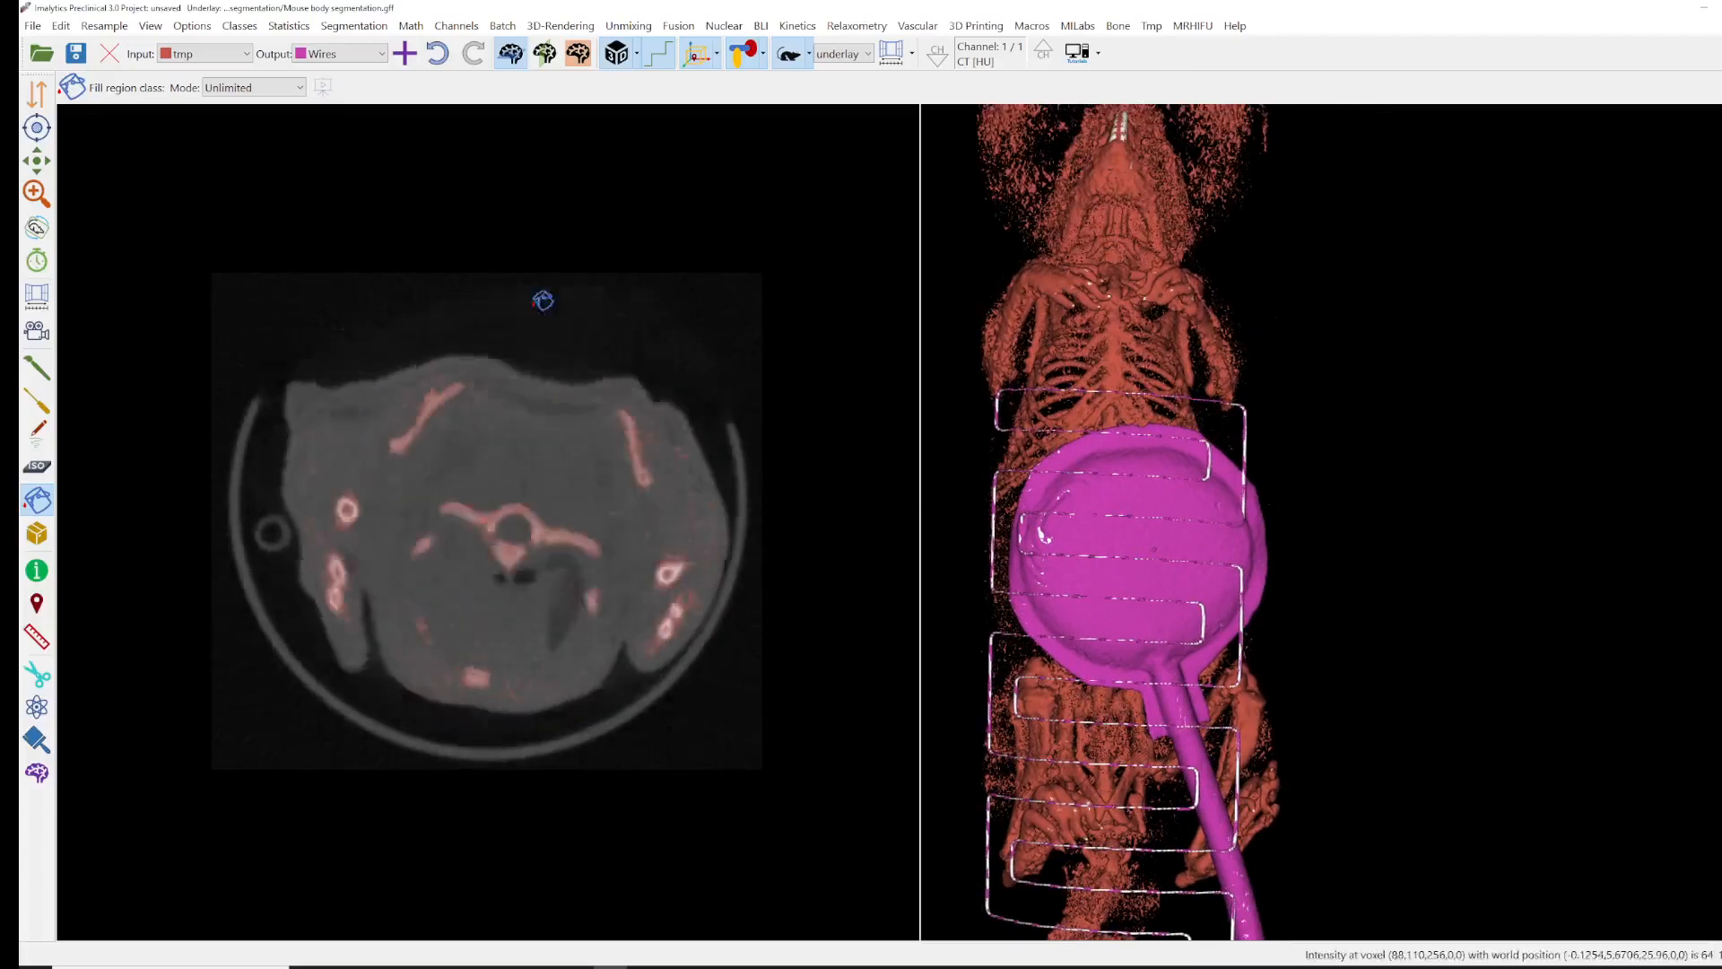
- Dilate the Wires class morphologically to cover the full thickness of the wires
{"action": "right_click", "coordinate": [1109, 548]}
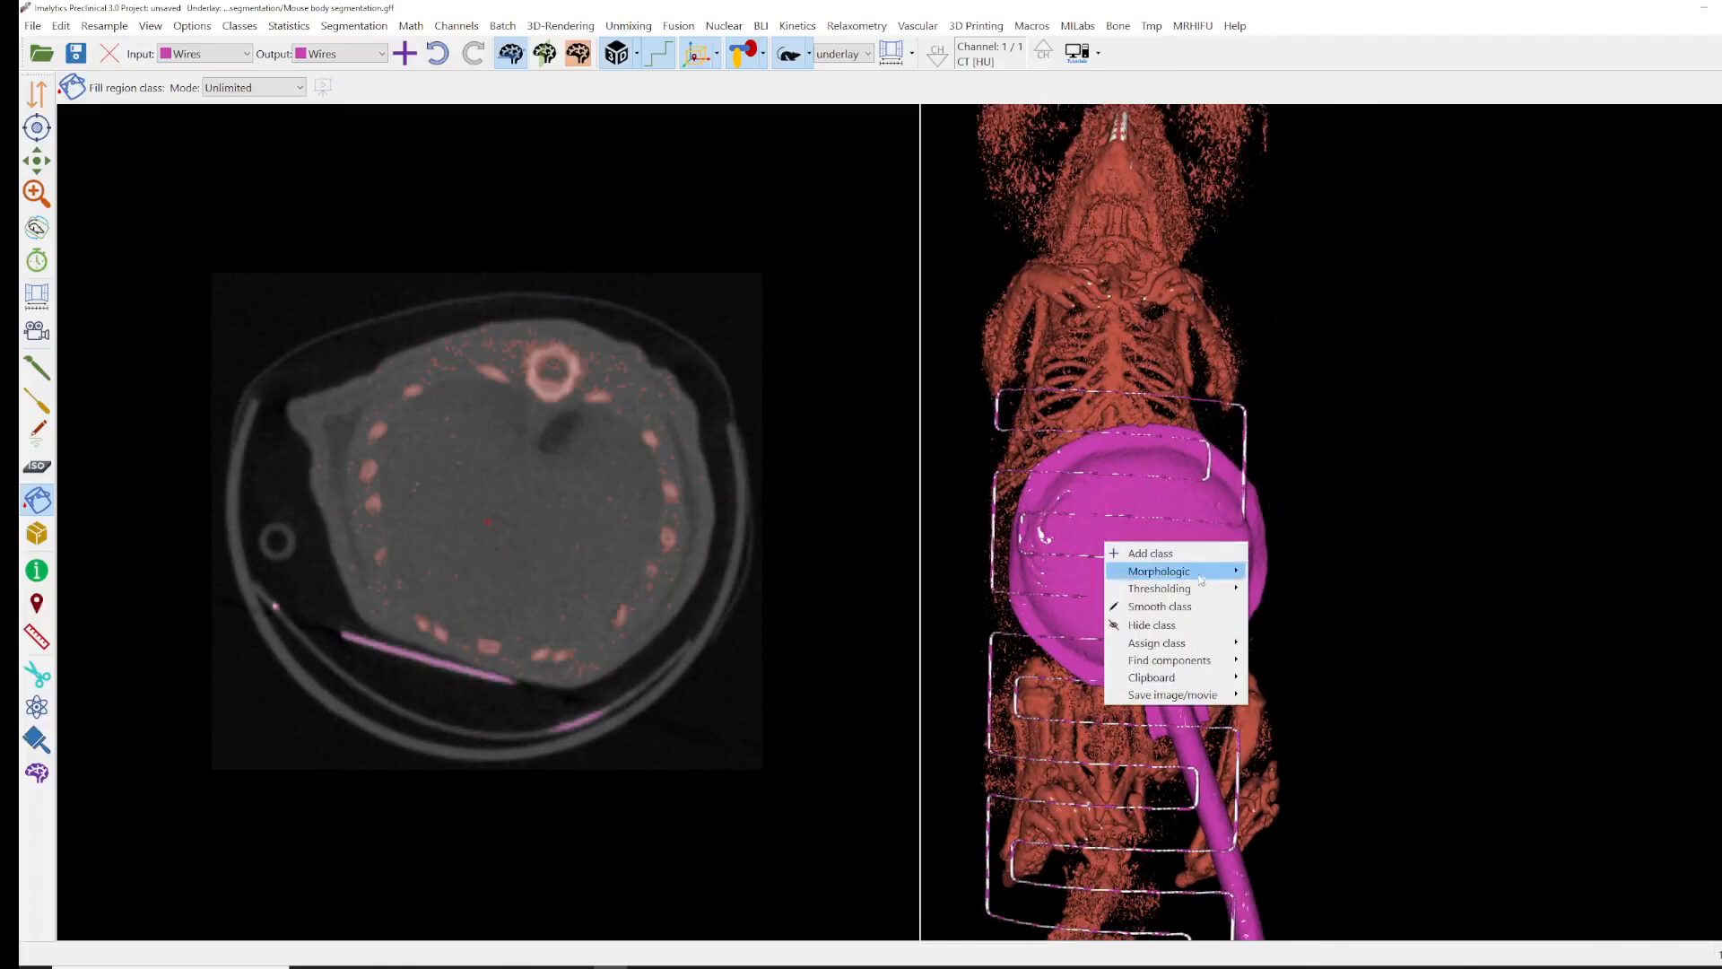
{"action": "mouse_move", "coordinate": [1200, 574]}
{"action": "left_click", "coordinate": [1261, 574]}
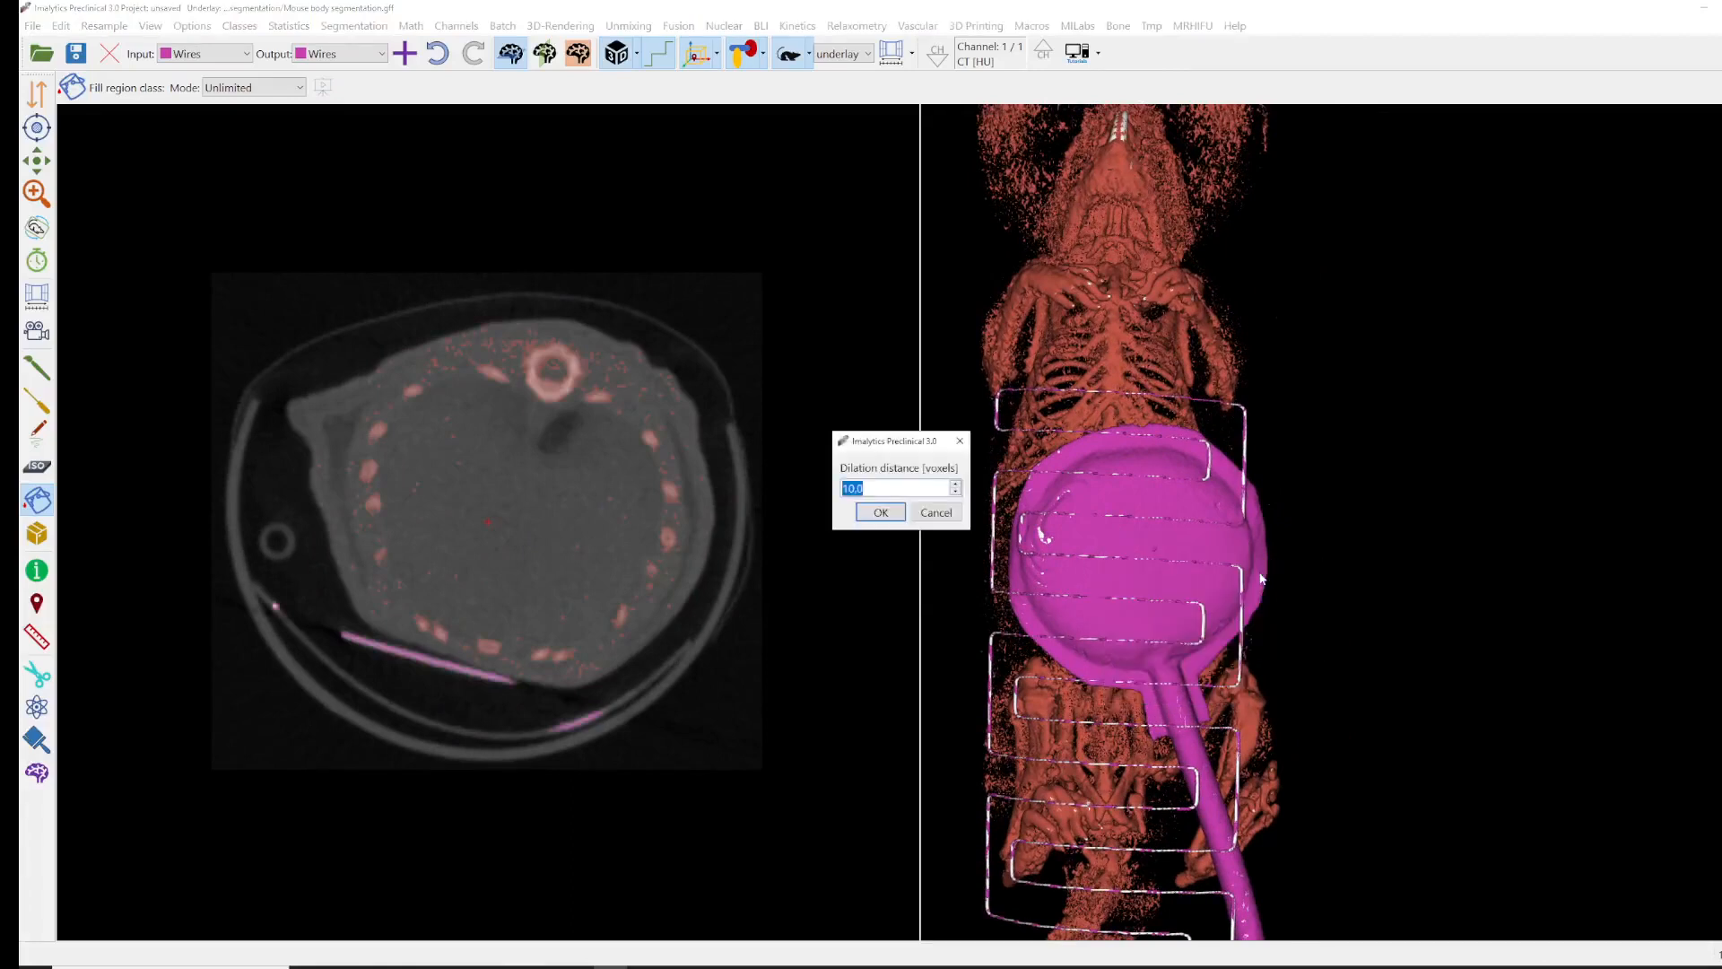
{"action": "key", "text": "Return"}
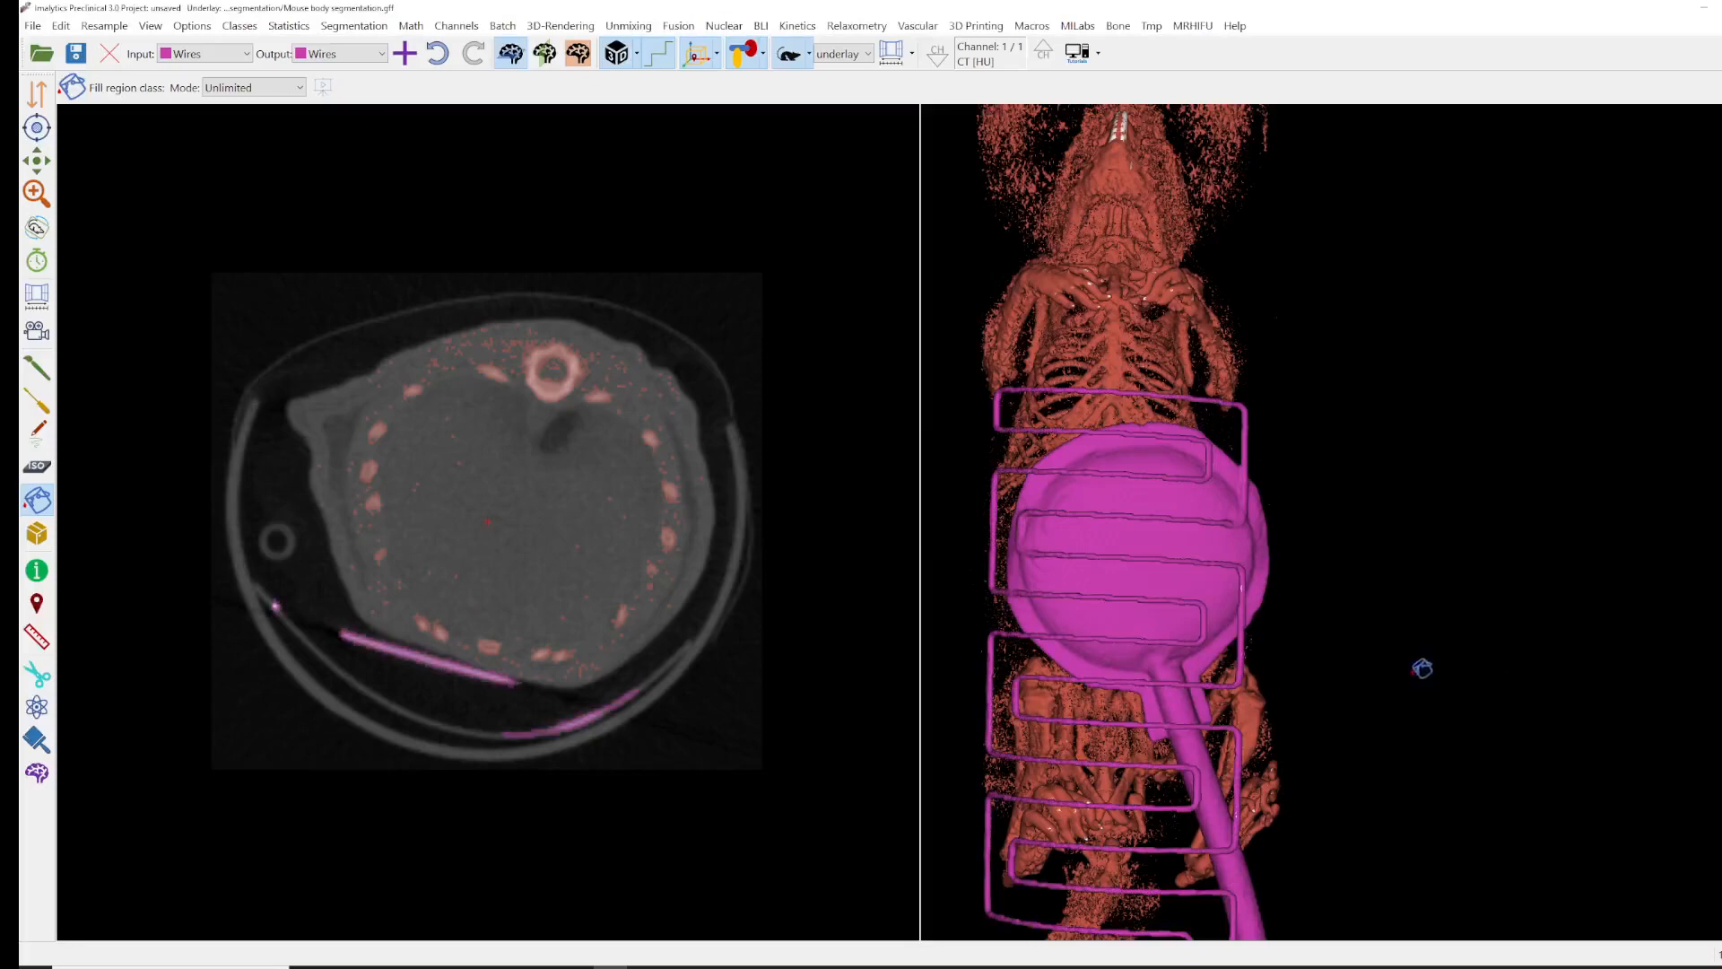
- Set the underlay intensity inside the Wires class to a constant -1000
{"action": "scroll", "coordinate": [1121, 735], "scroll_direction": "down", "scroll_amount": 2}
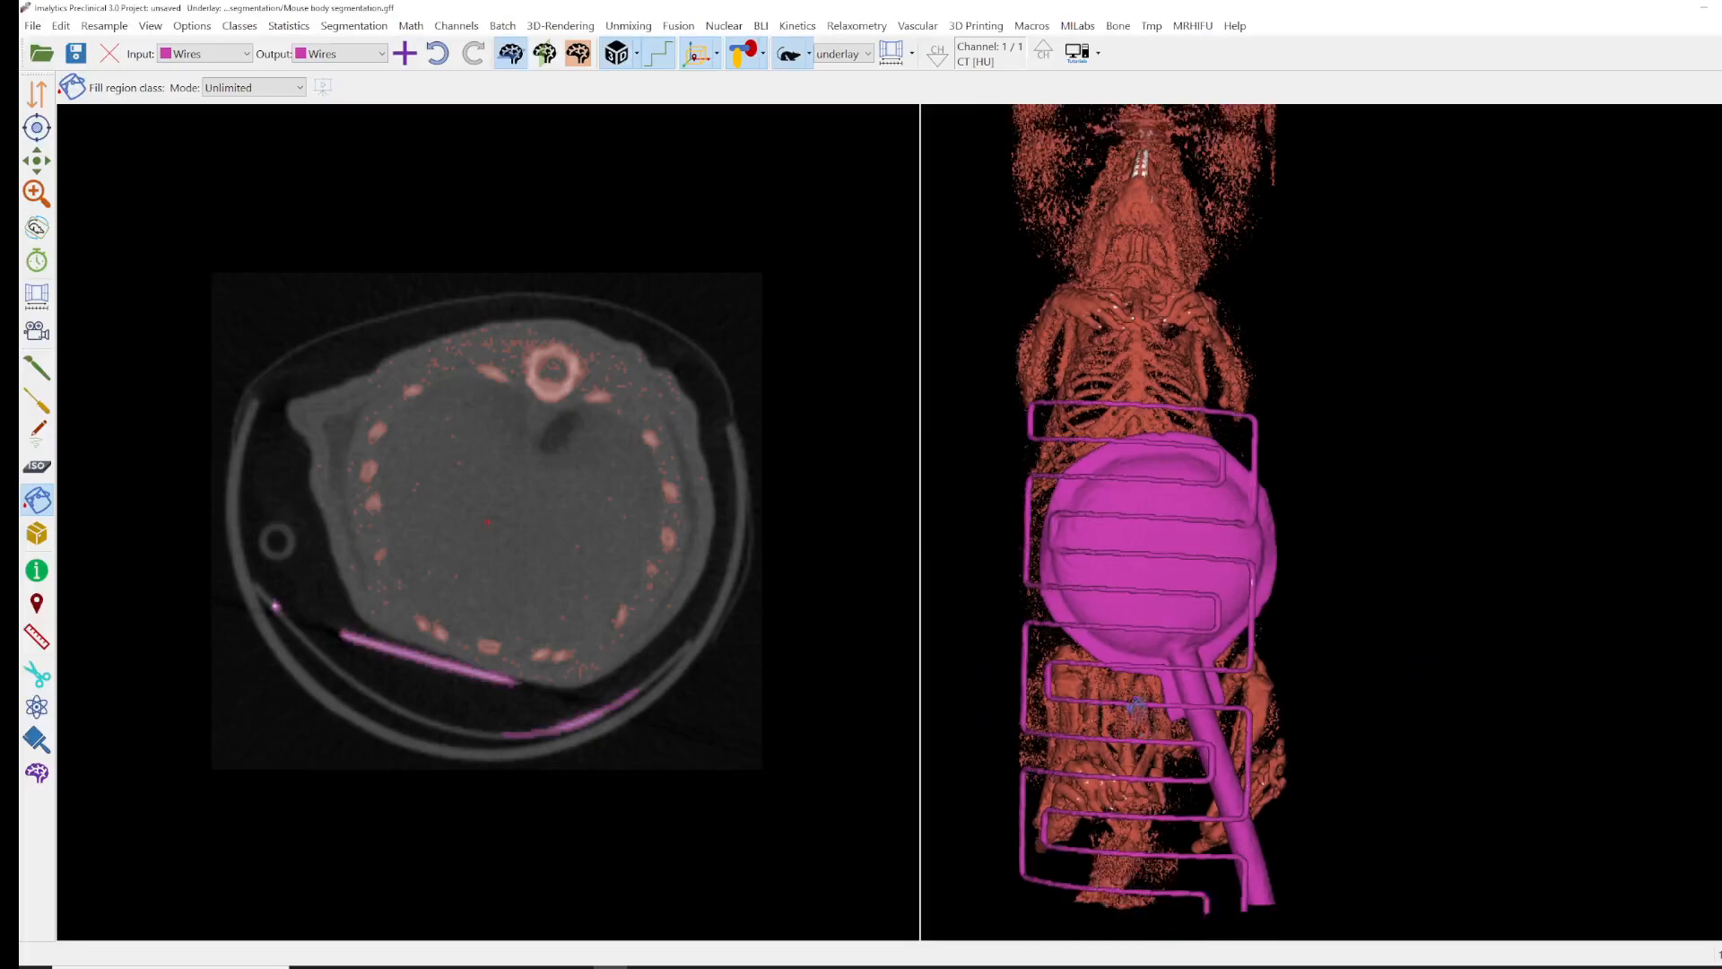
{"action": "left_click", "coordinate": [61, 26]}
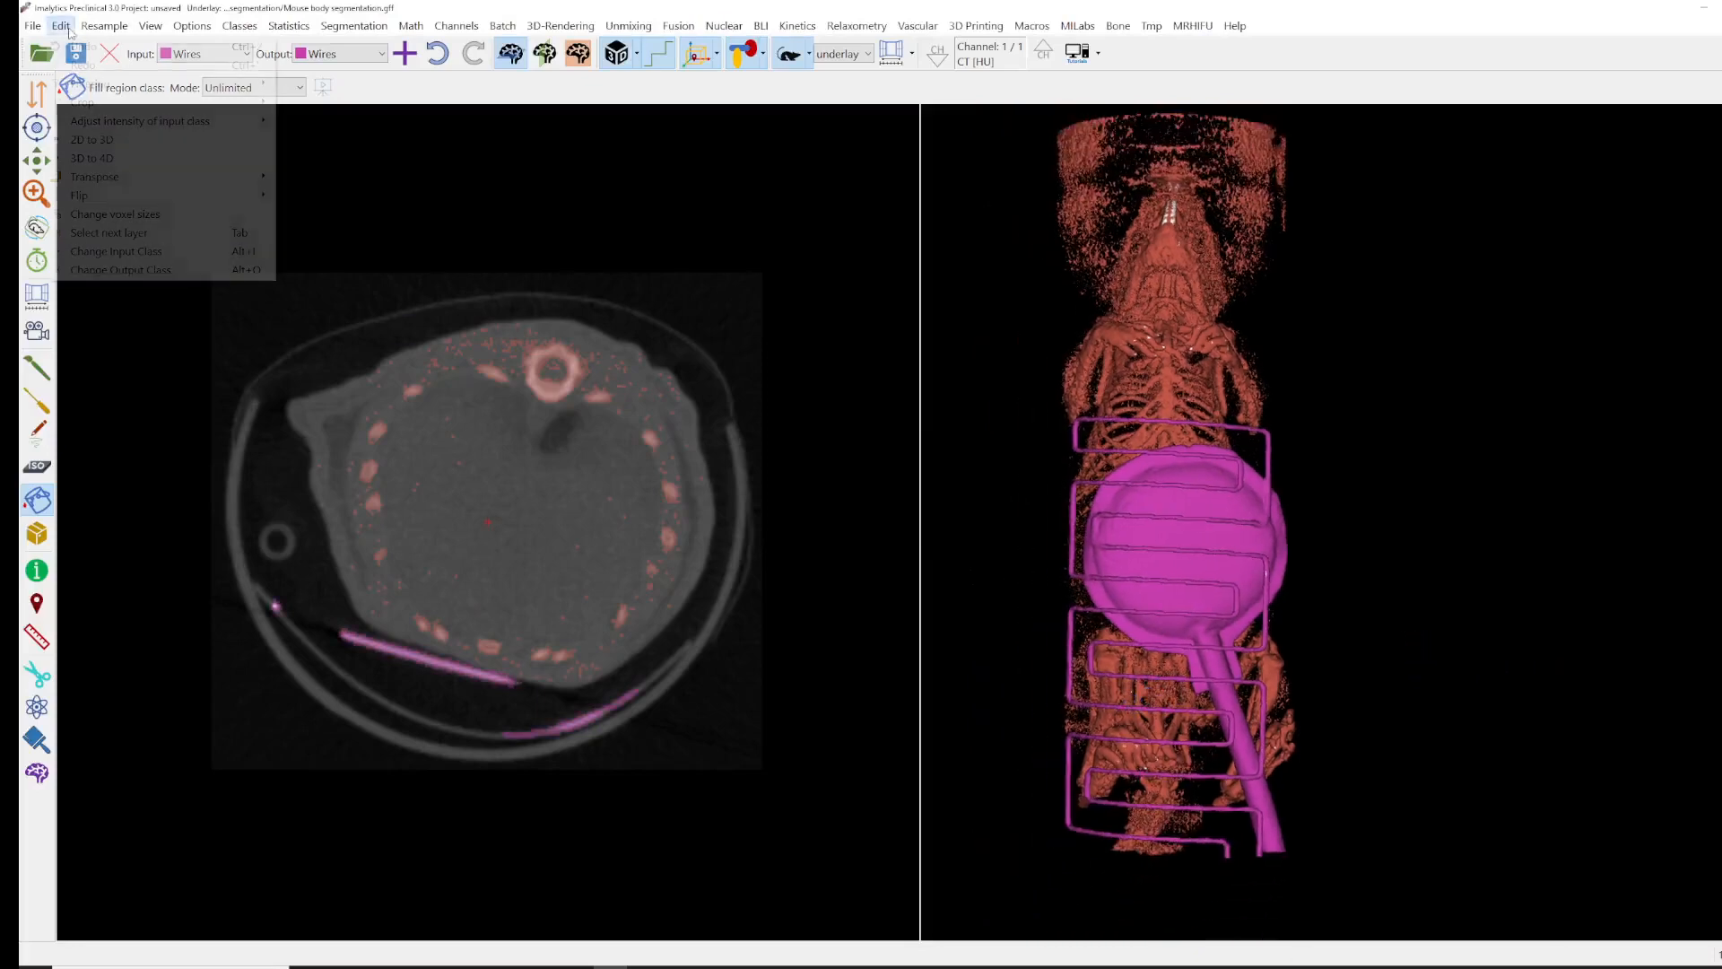
{"action": "mouse_move", "coordinate": [113, 126]}
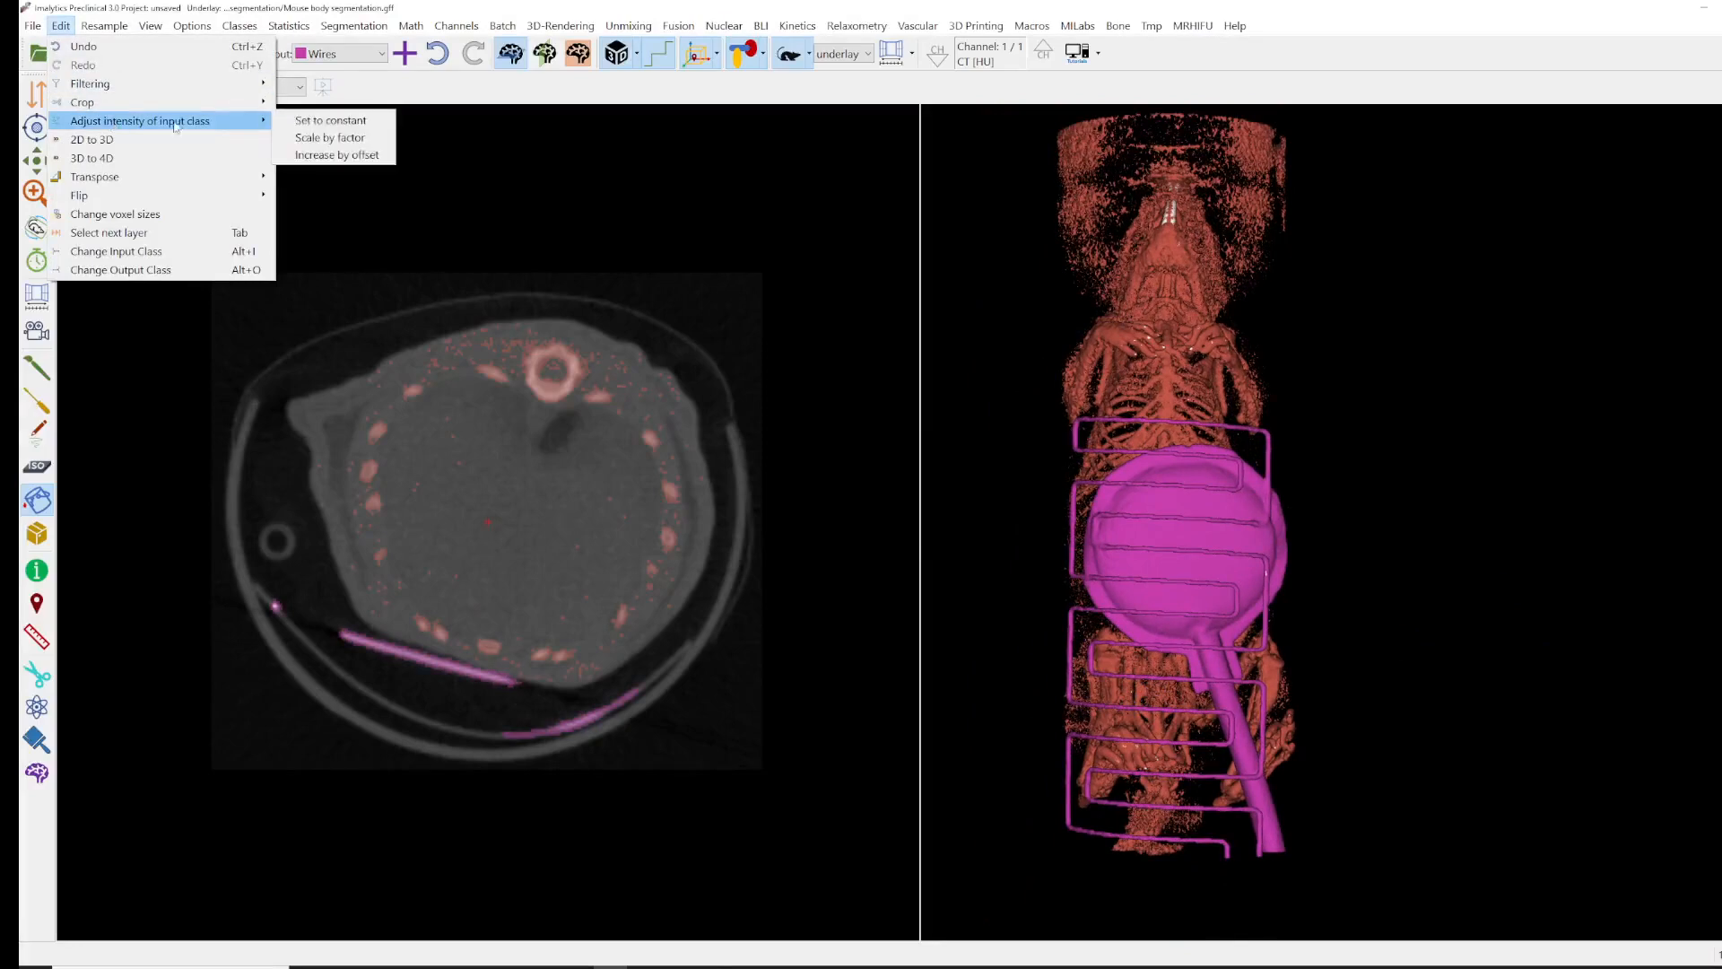
{"action": "left_click", "coordinate": [305, 121]}
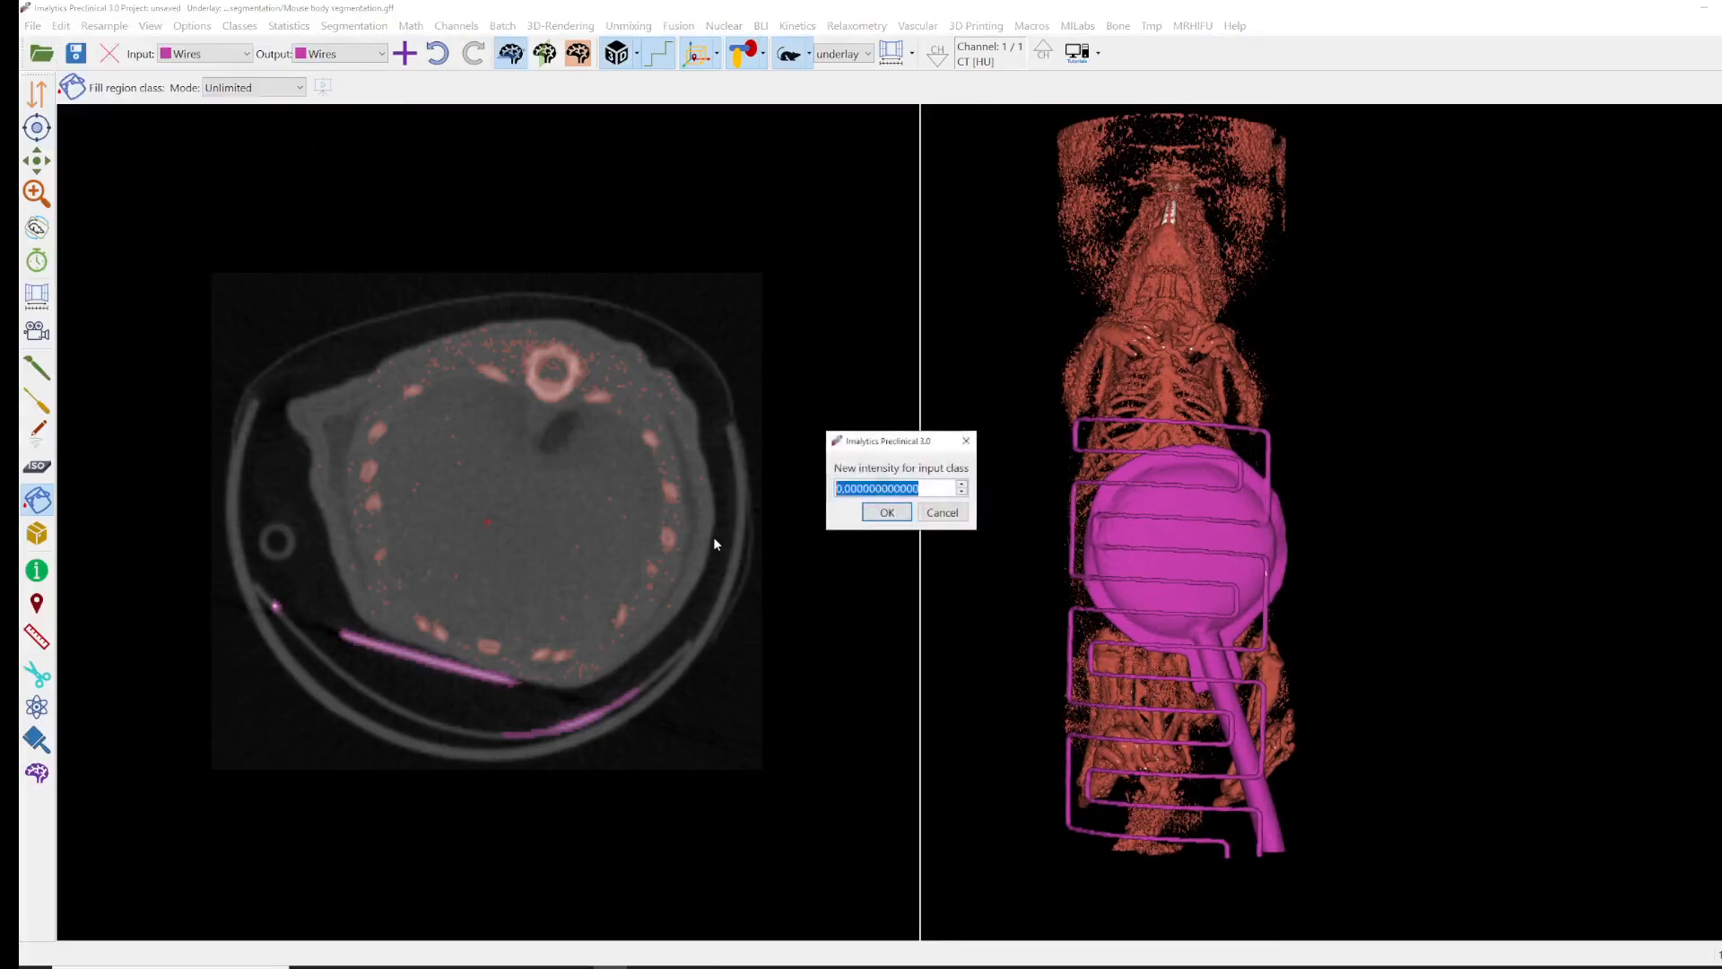
{"action": "type", "text": "-1000"}
{"action": "key", "text": "Return"}
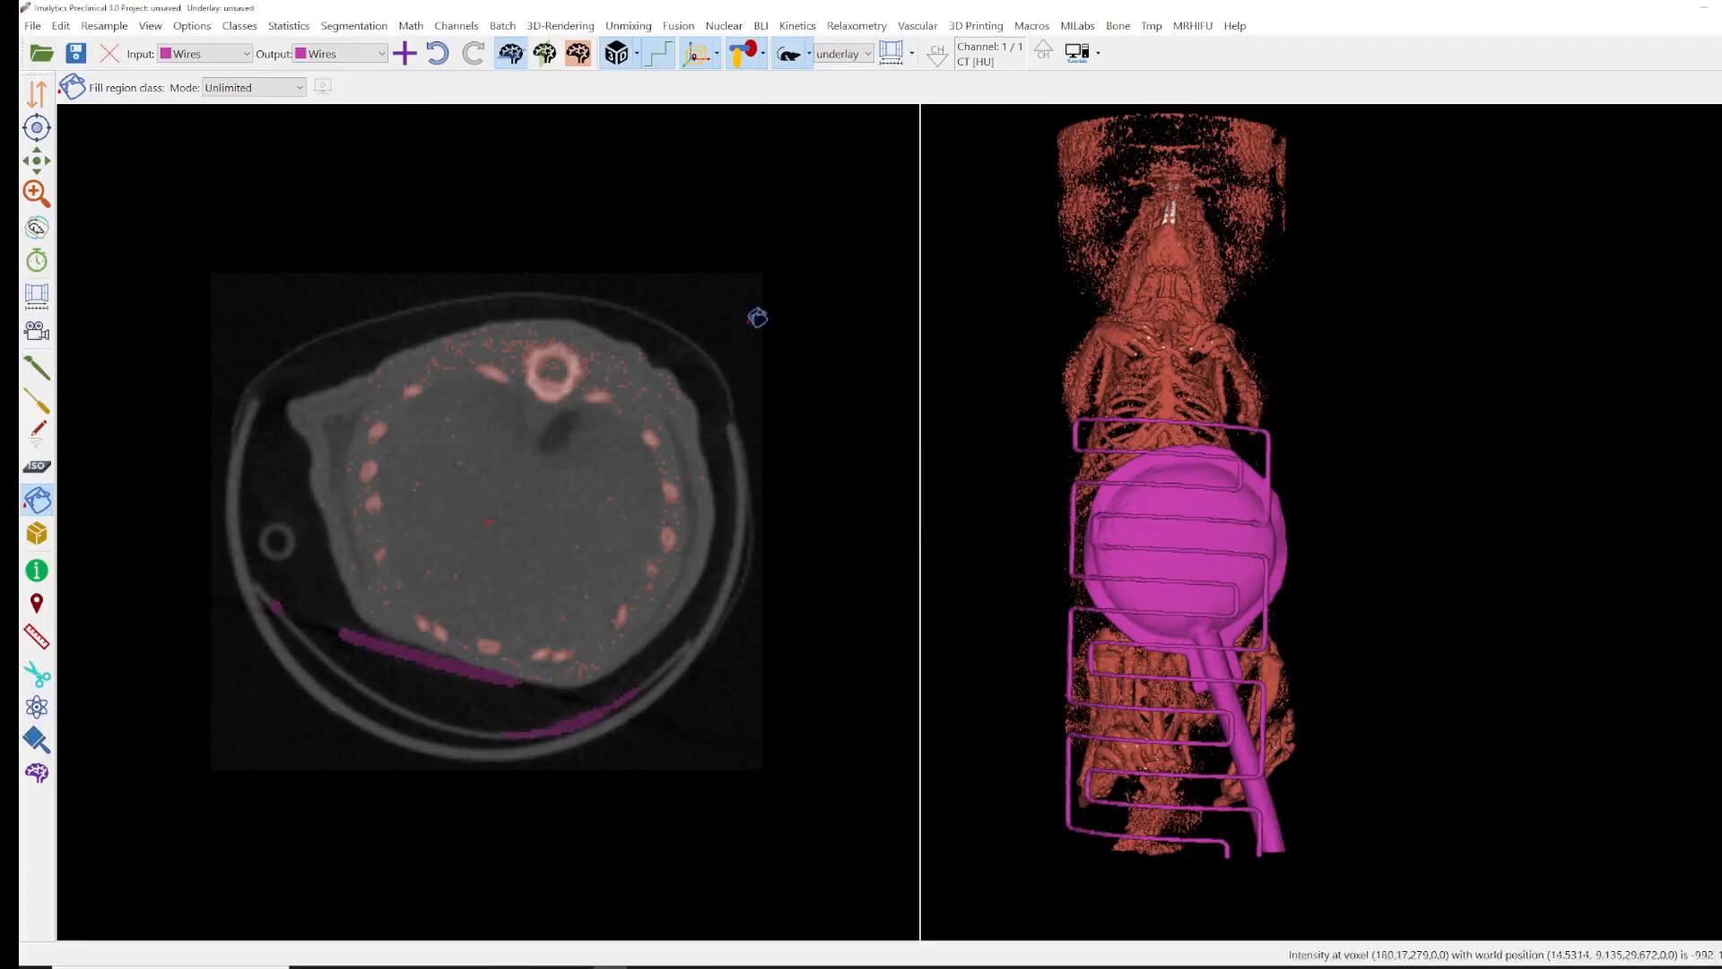
{"action": "left_click", "coordinate": [791, 53]}
{"action": "left_click", "coordinate": [791, 53]}
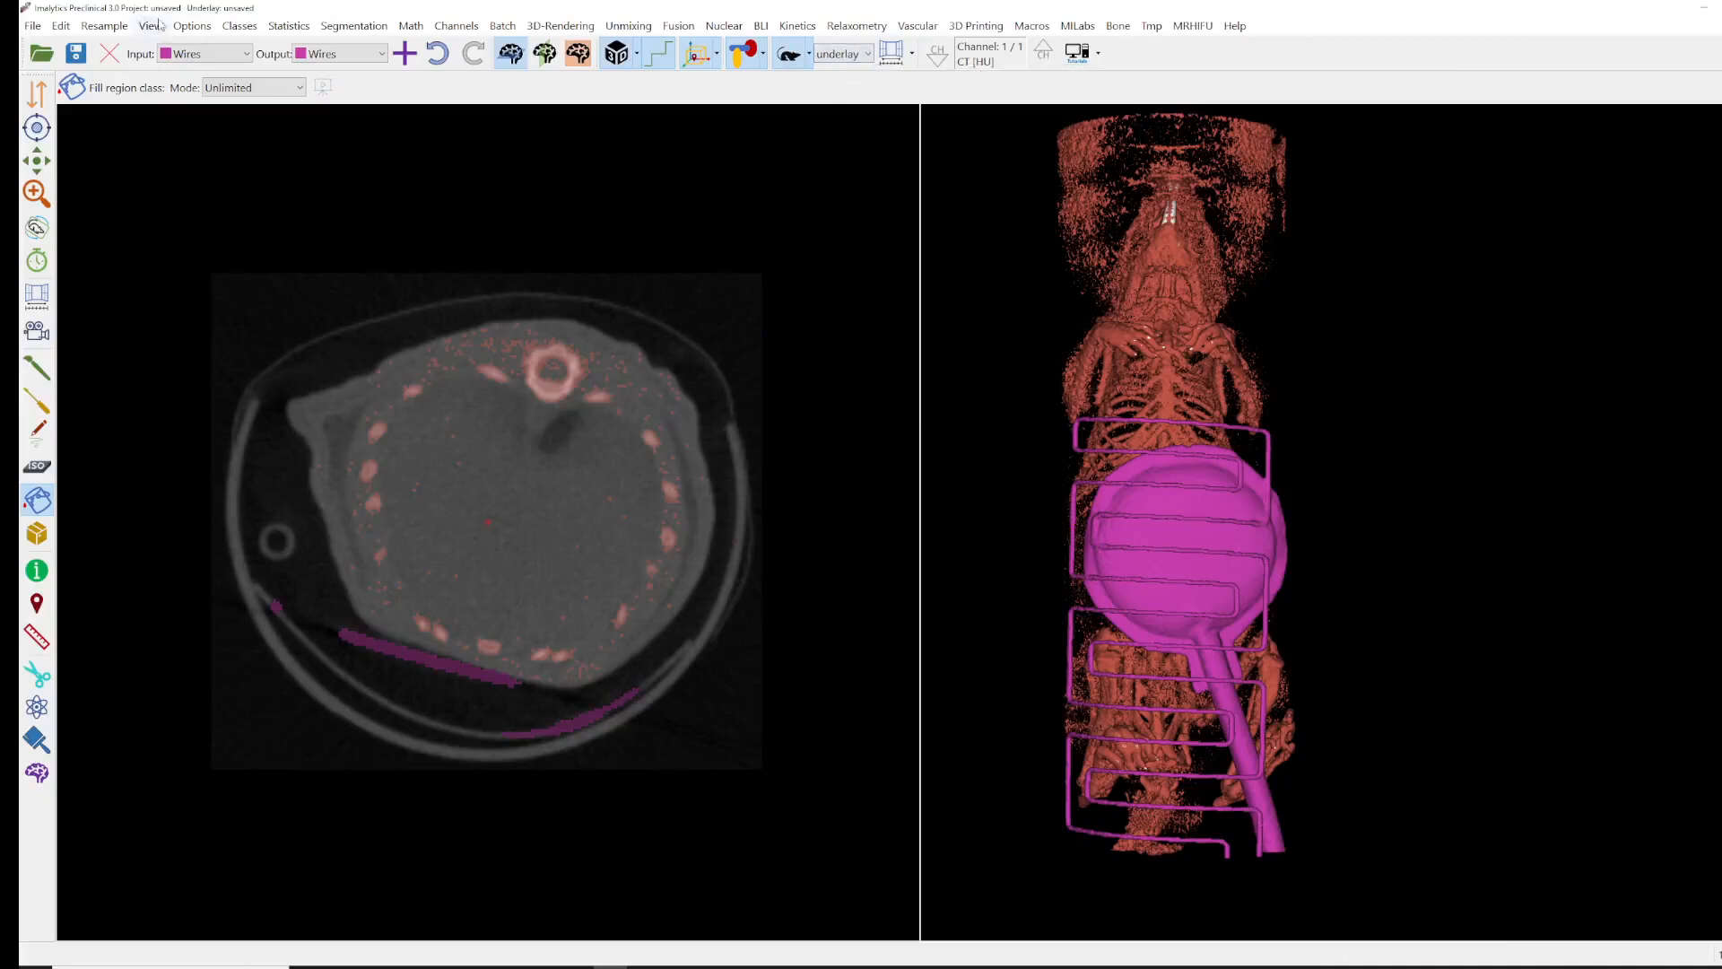
- Delete the Wires class
{"action": "left_click", "coordinate": [239, 26]}
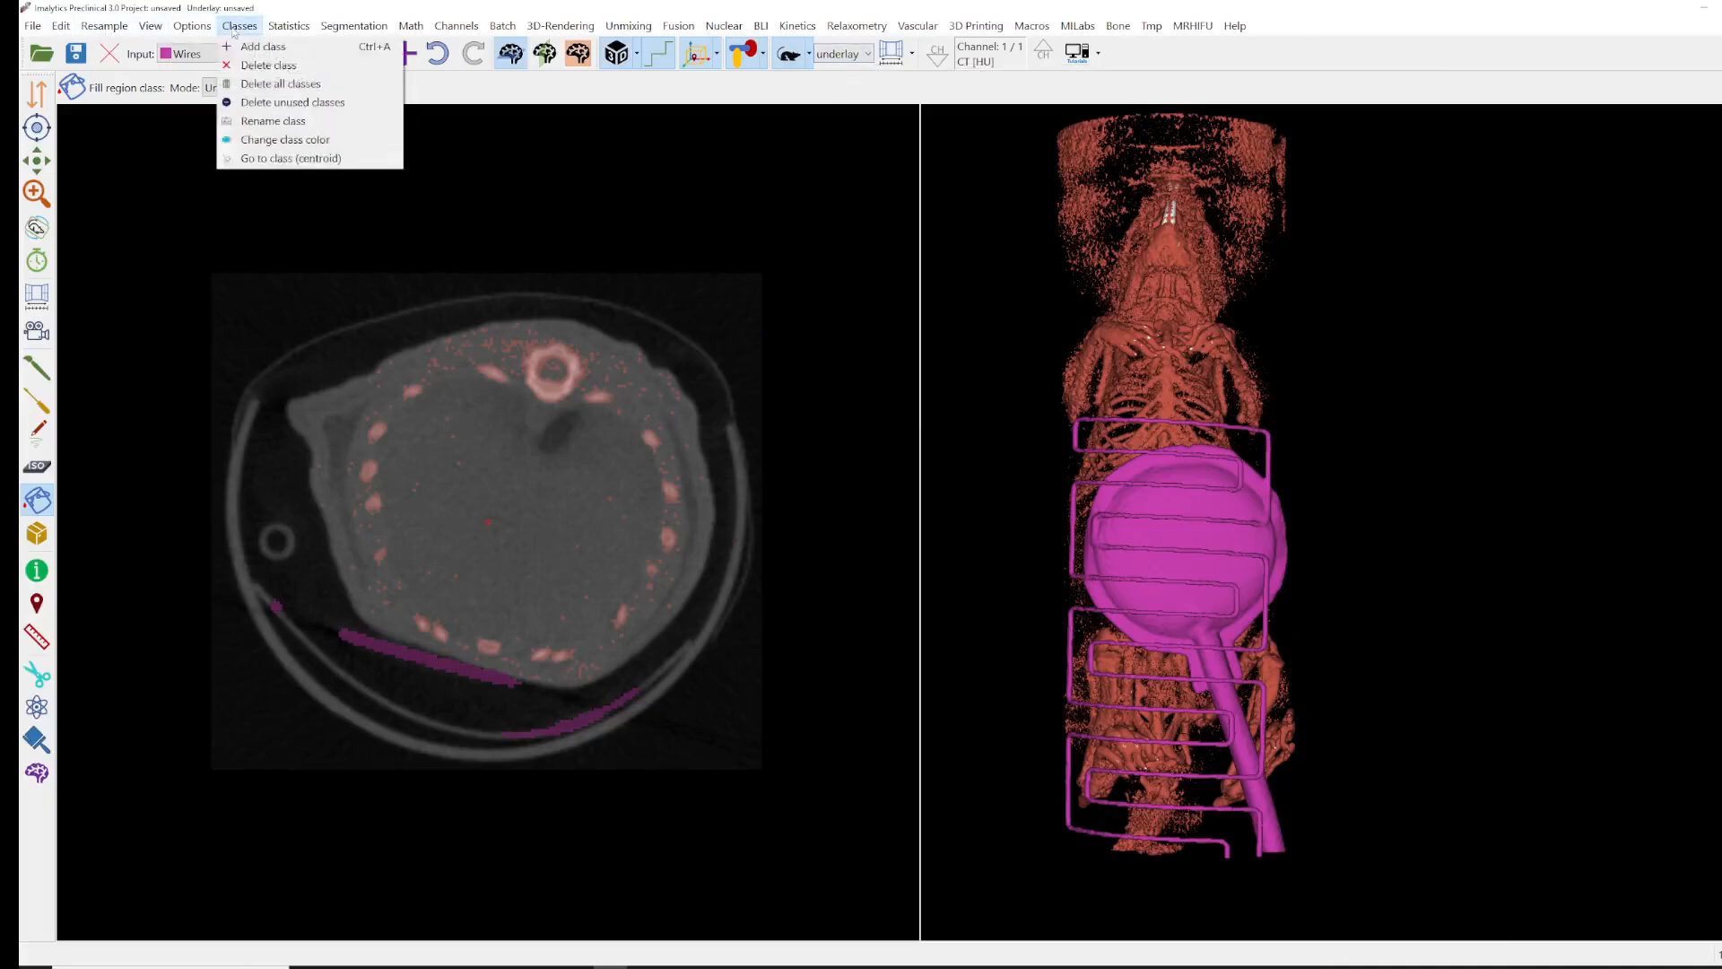
{"action": "left_click", "coordinate": [260, 66]}
{"action": "left_click", "coordinate": [881, 504]}
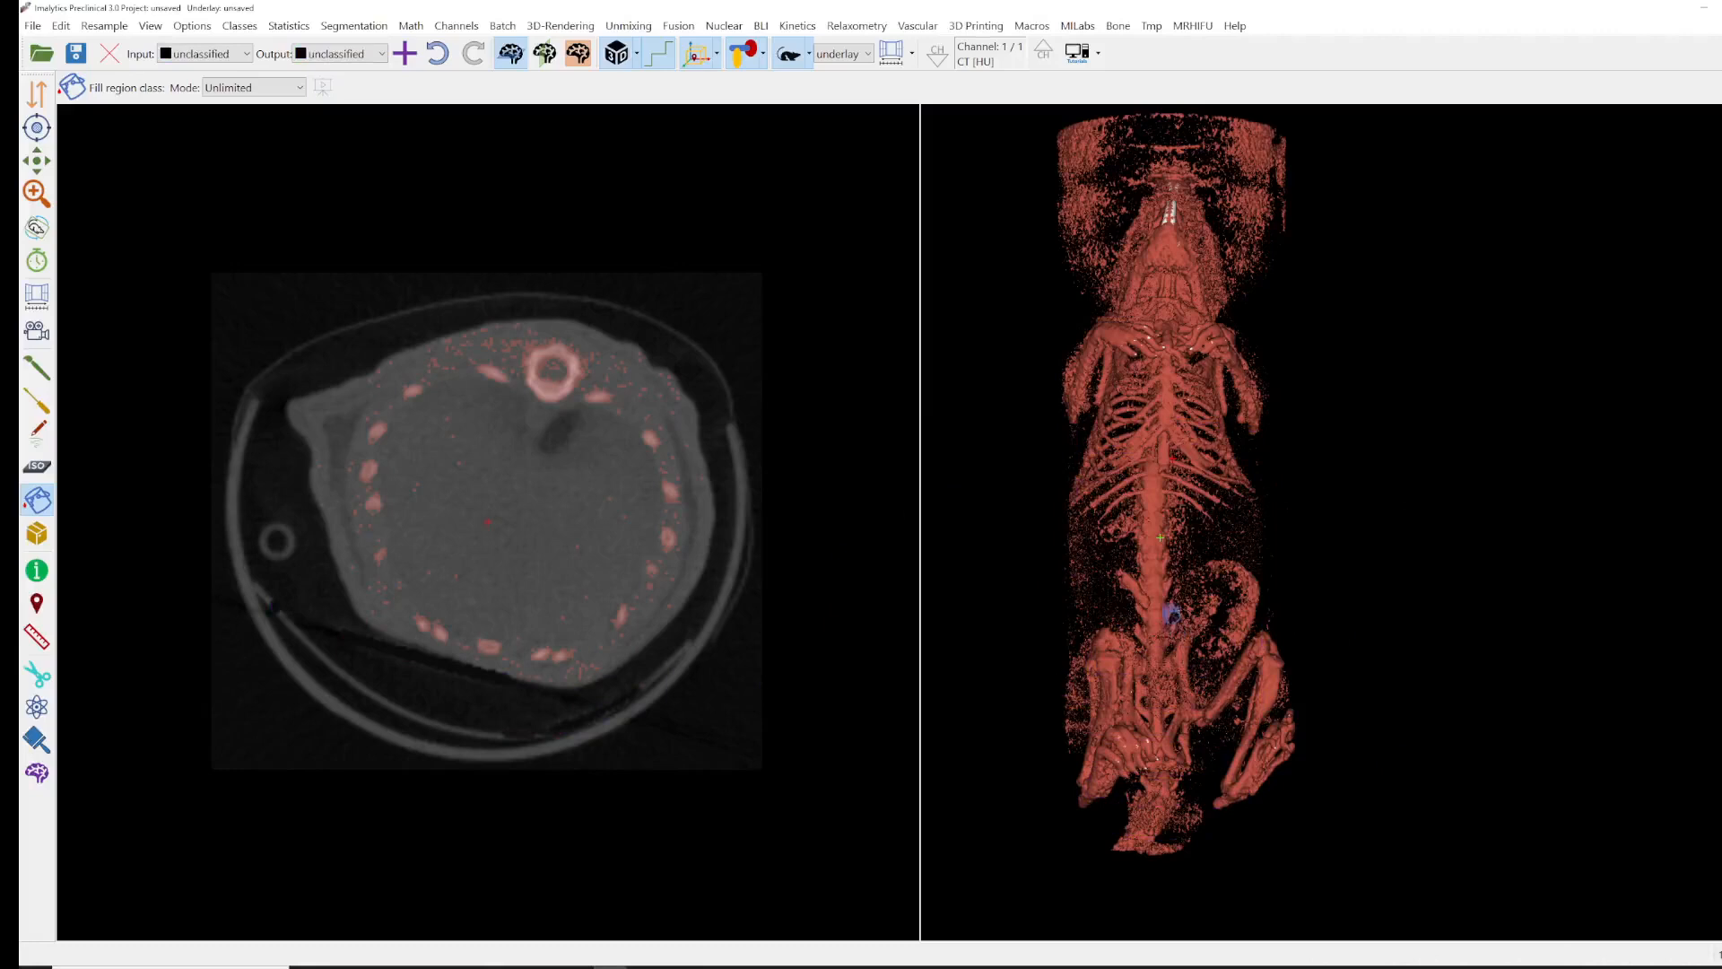
- Clear the tmp class by assigning all of its voxels to unclassified
{"action": "right_click", "coordinate": [1159, 604]}
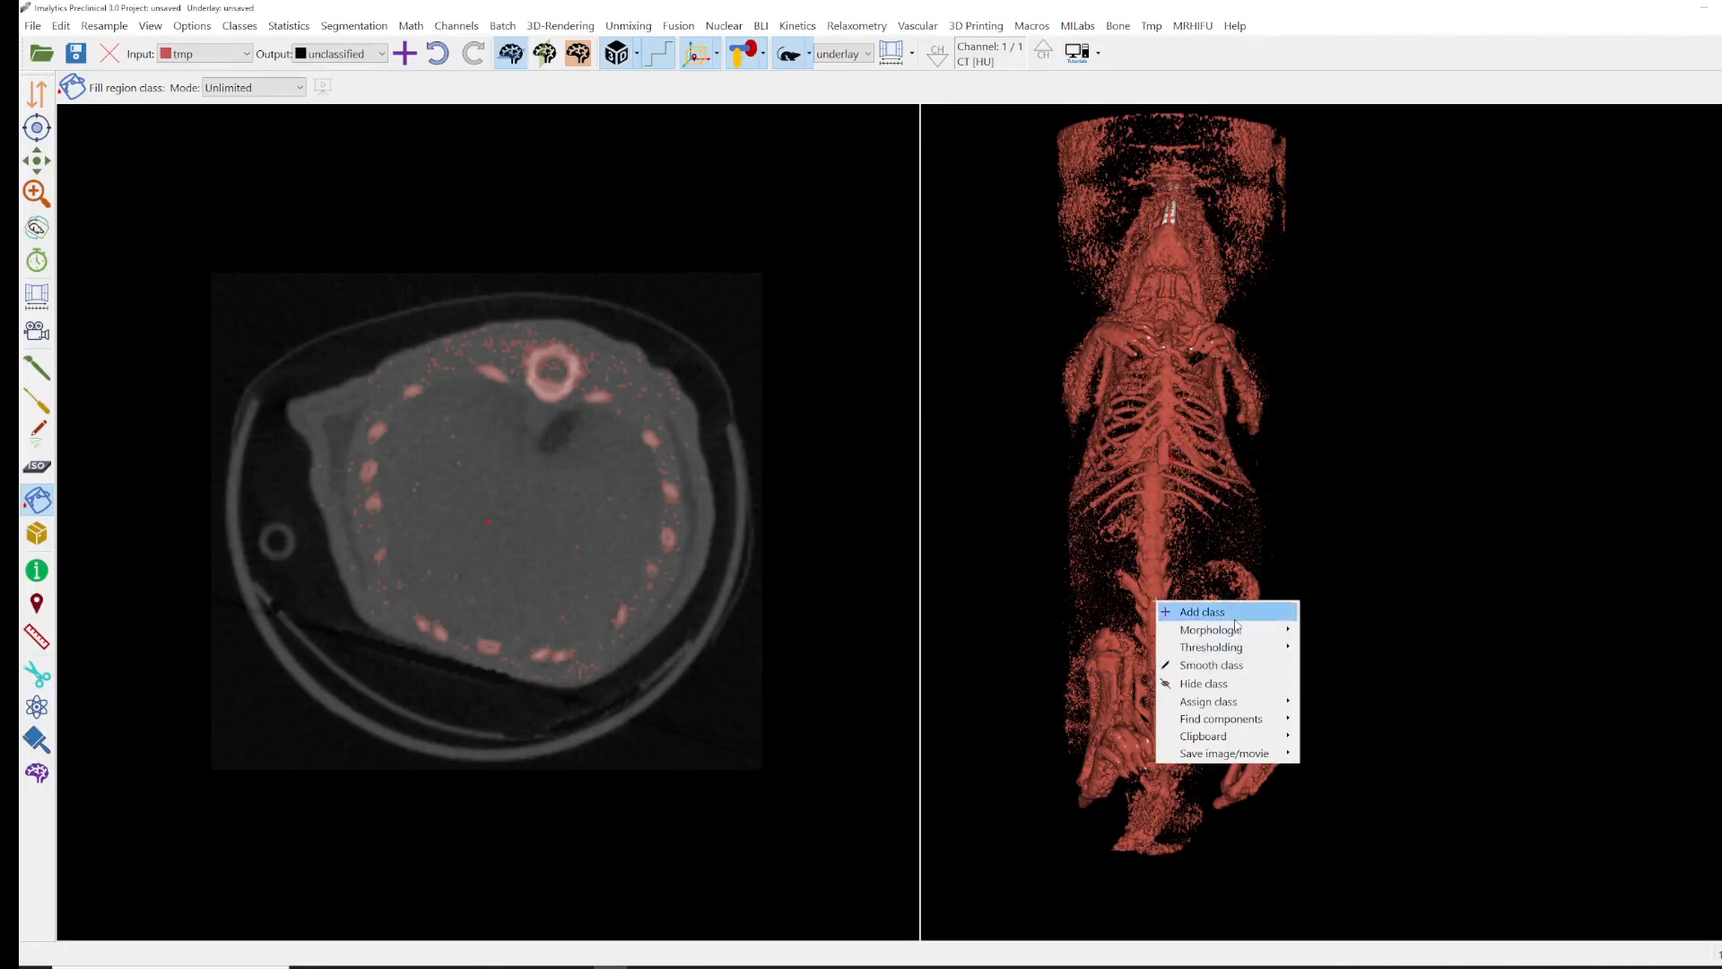
{"action": "mouse_move", "coordinate": [1238, 707]}
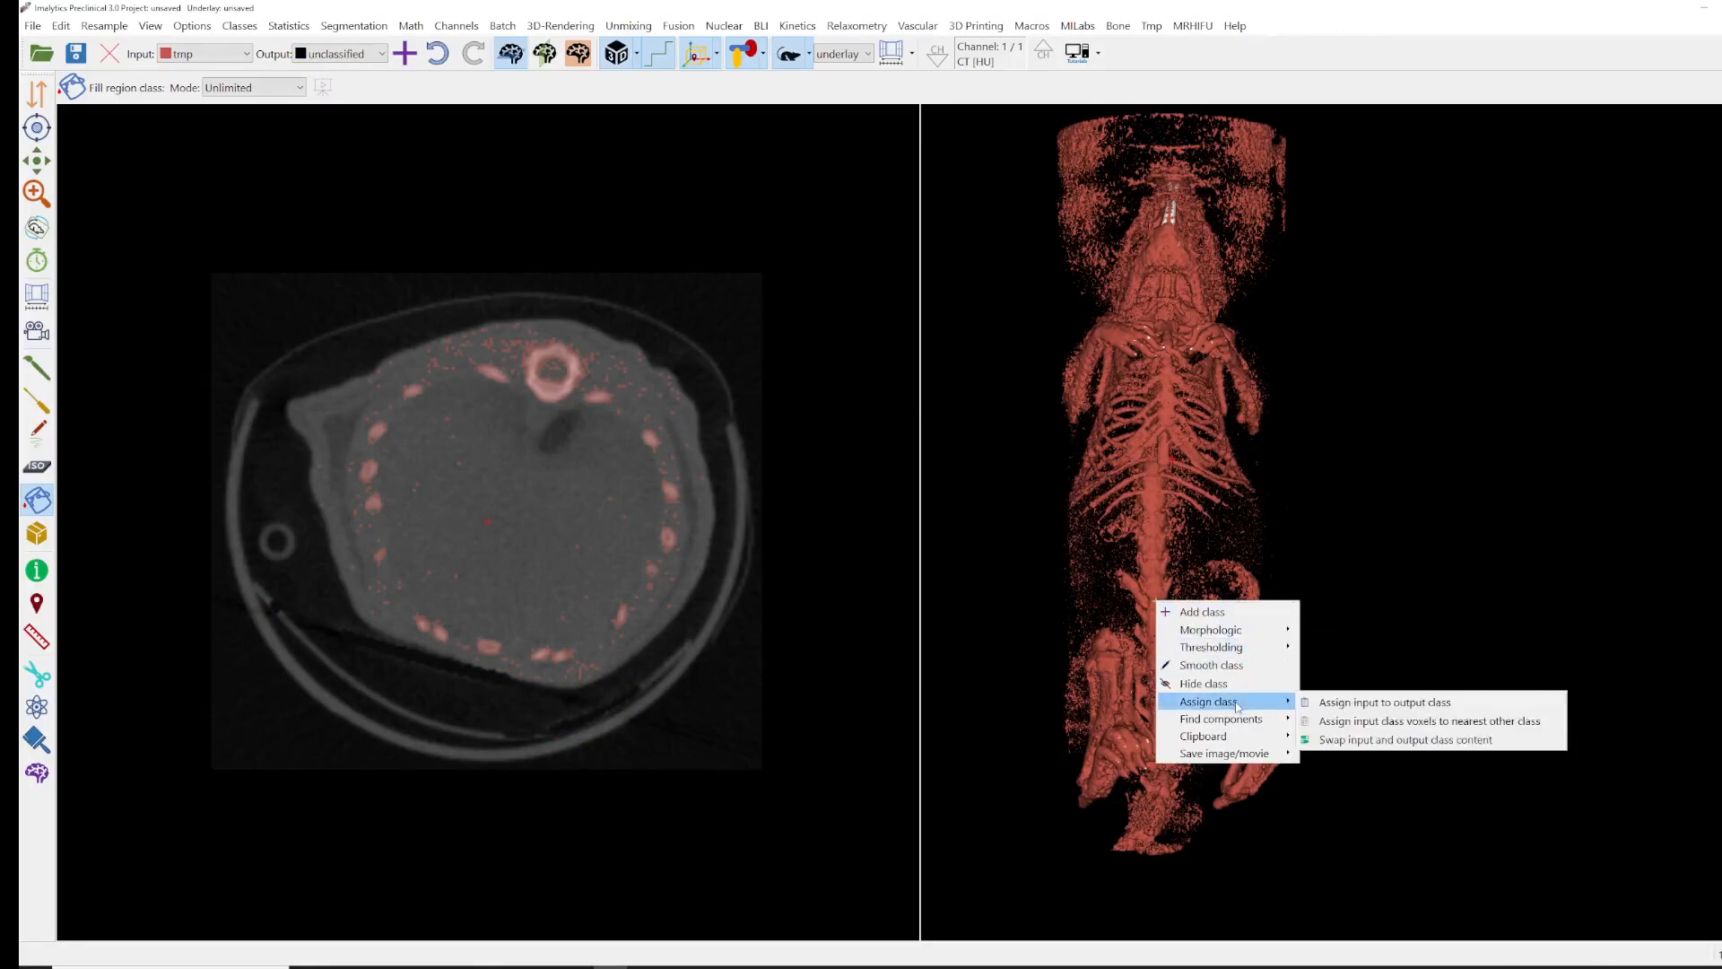
{"action": "left_click", "coordinate": [1336, 703]}
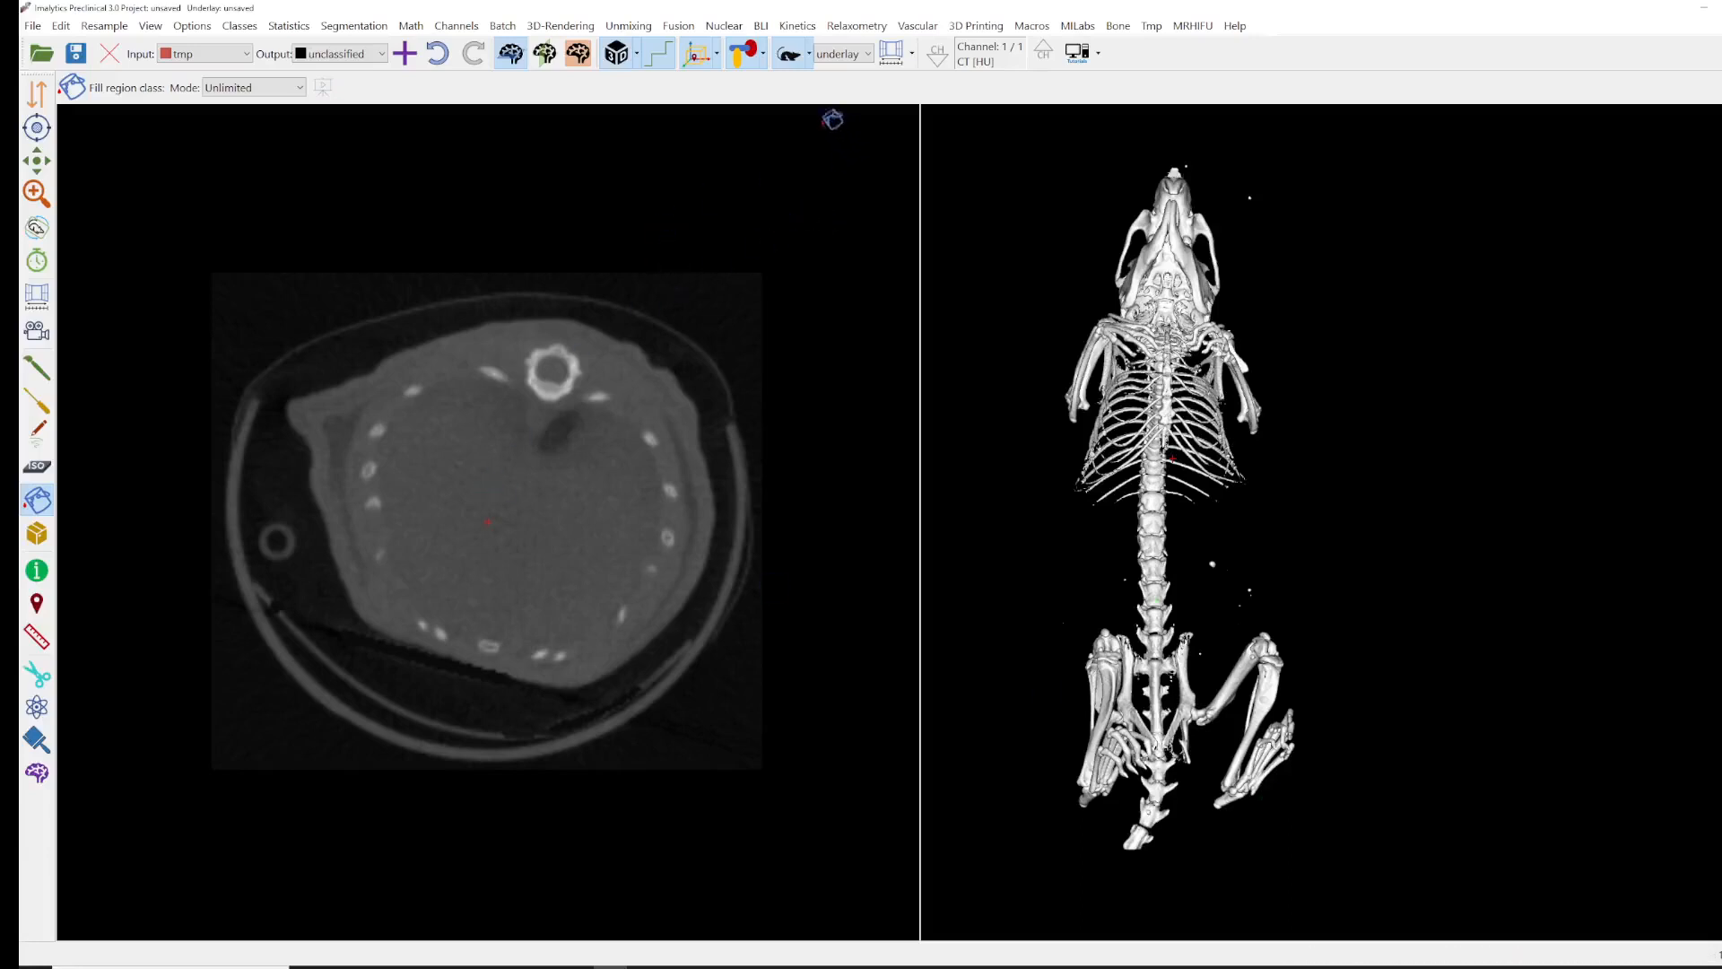
- Lower the maximum of the underlay windowing to about 1499 to brighten the soft tissue
{"action": "left_click", "coordinate": [890, 52]}
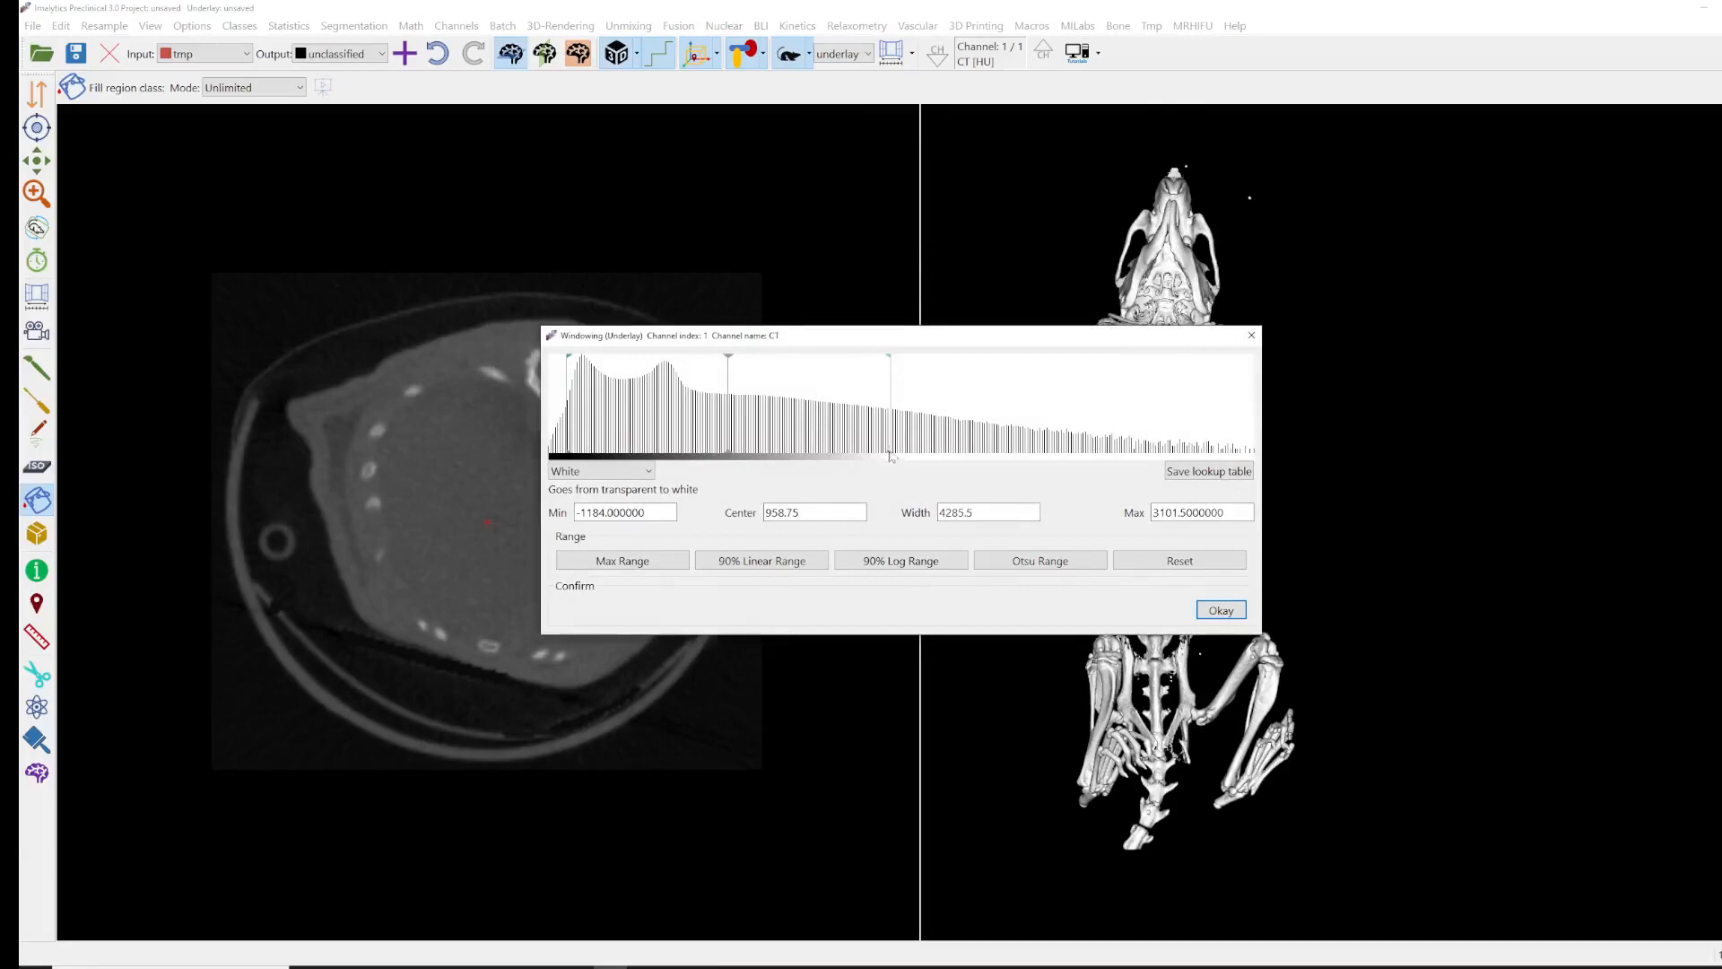
{"action": "left_click_drag", "start_coordinate": [890, 456], "coordinate": [770, 453]}
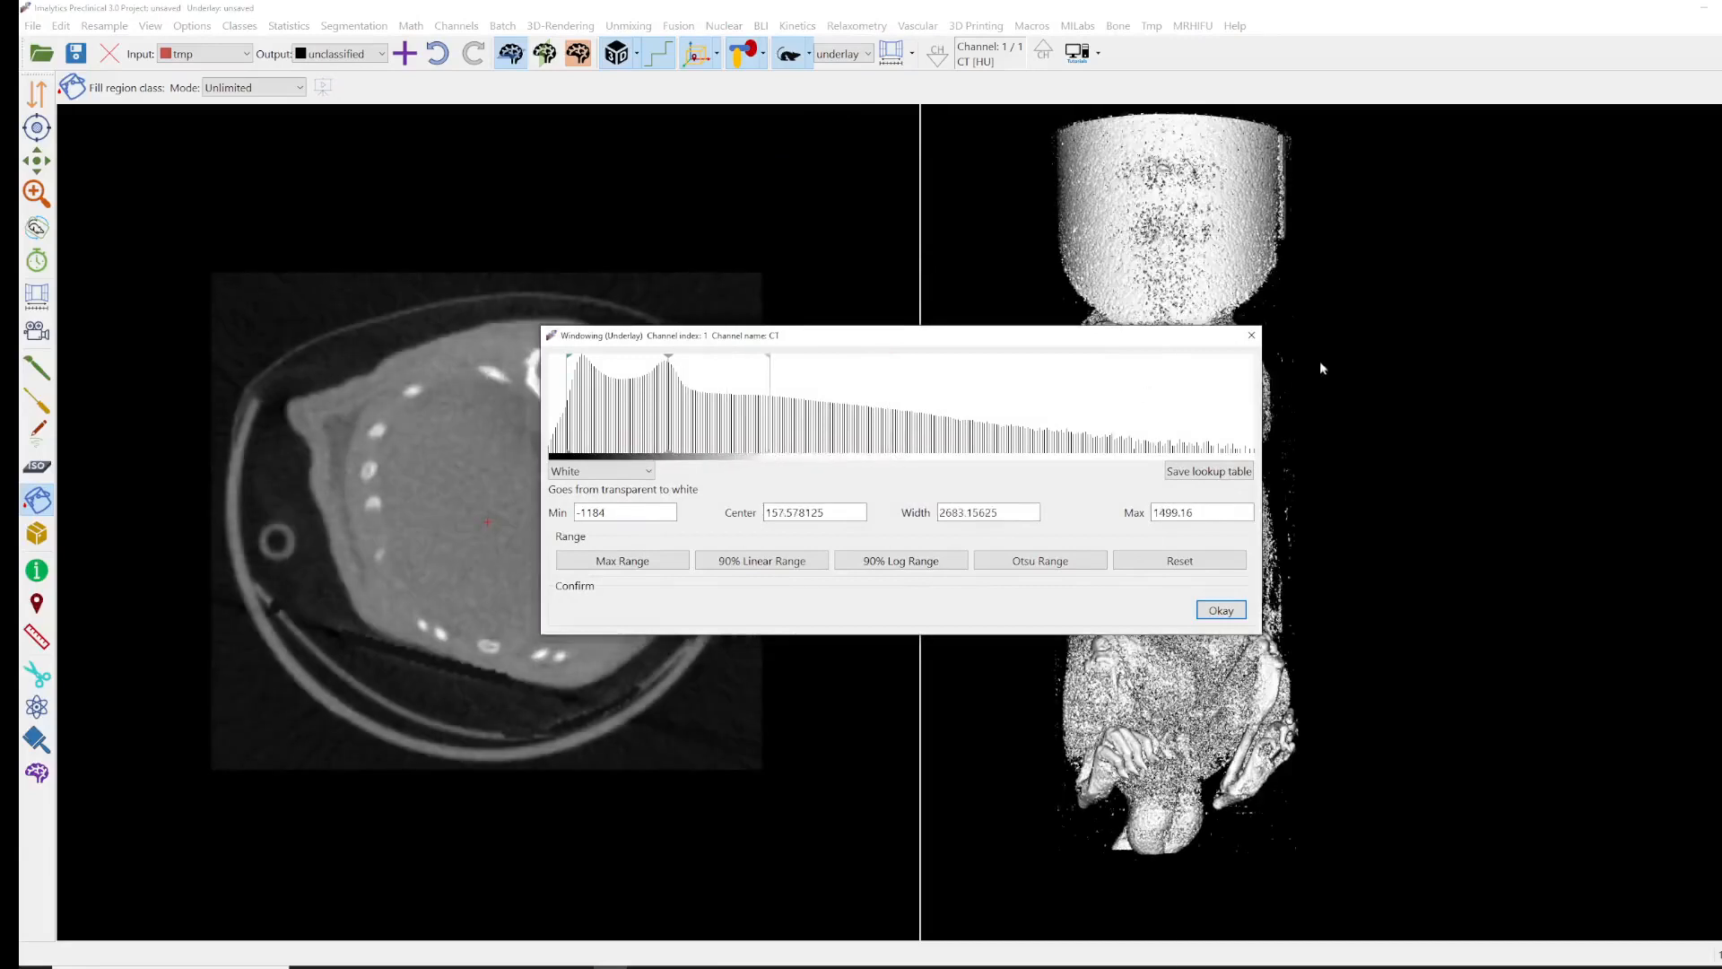
{"action": "left_click", "coordinate": [1251, 335]}
{"action": "right_click", "coordinate": [513, 544]}
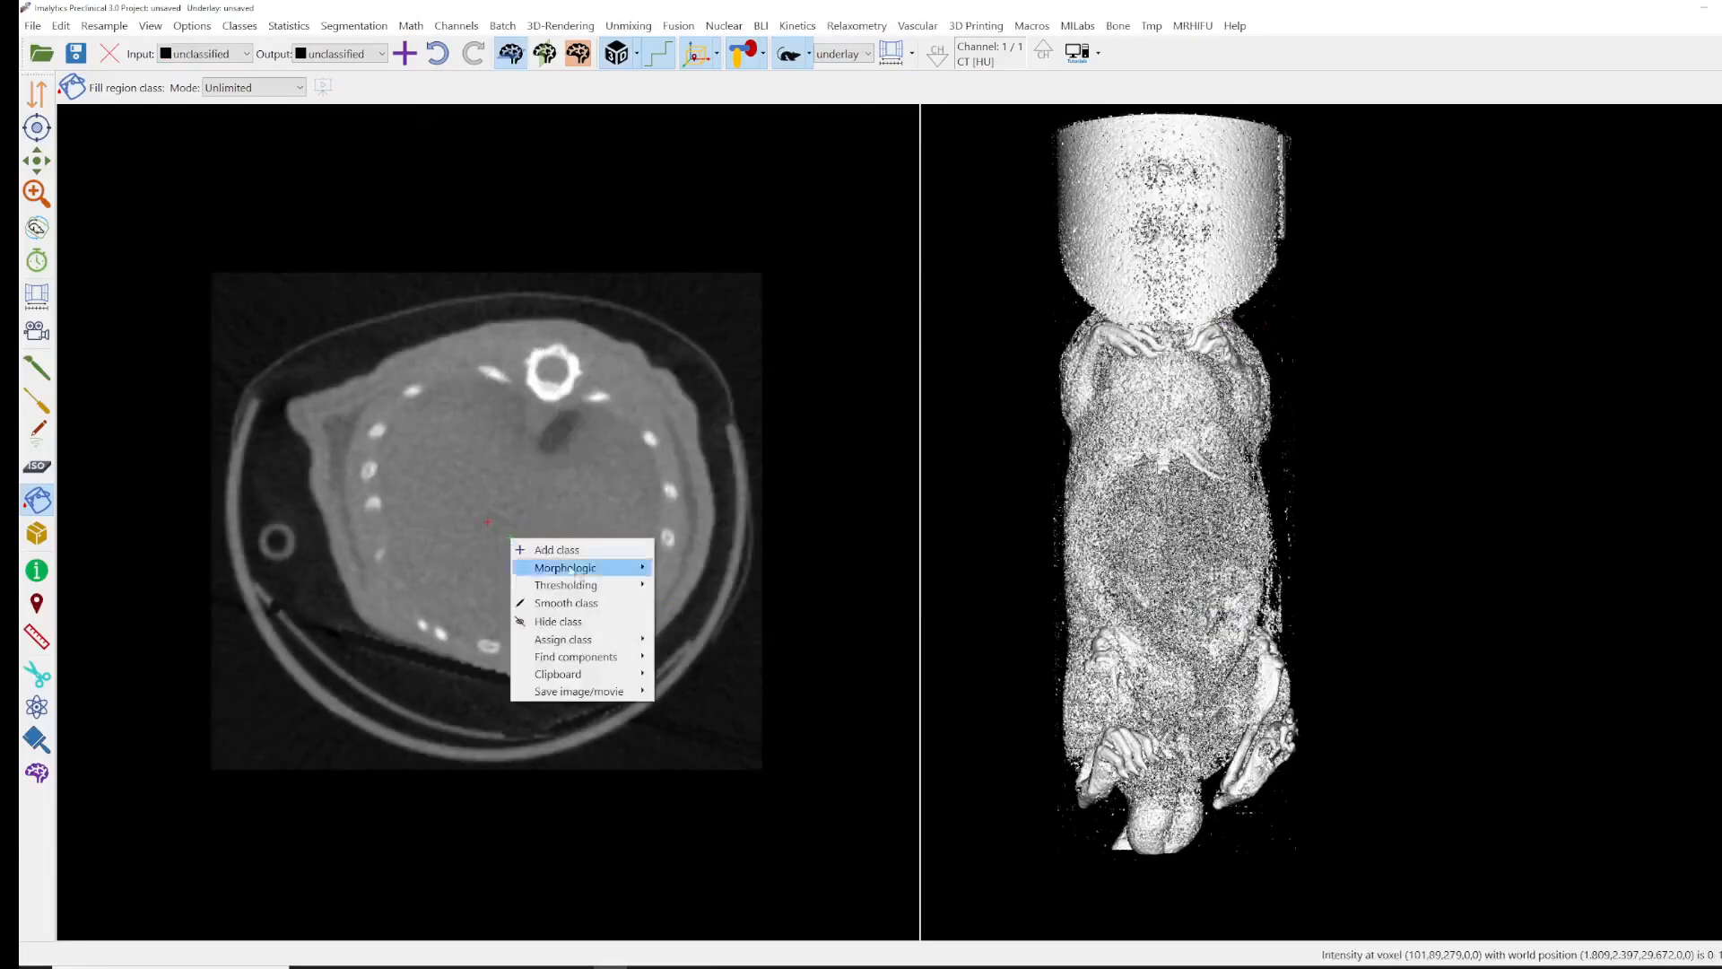
{"action": "mouse_move", "coordinate": [592, 584]}
{"action": "left_click", "coordinate": [675, 591]}
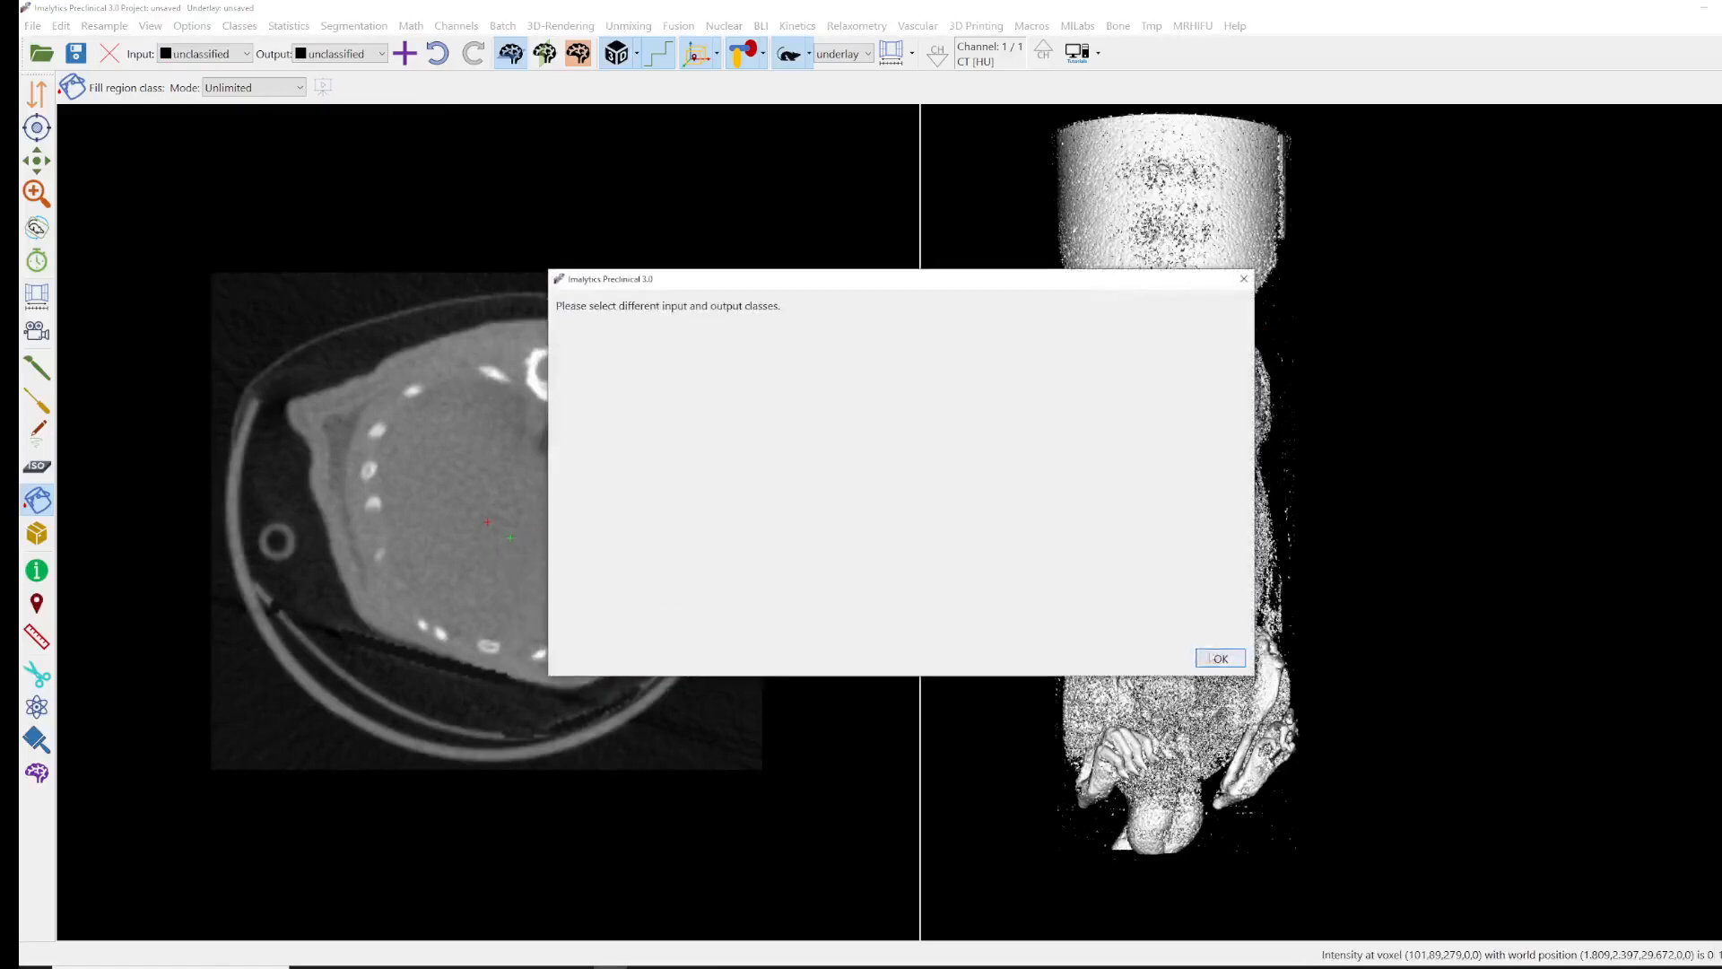
{"action": "left_click", "coordinate": [1221, 659]}
- Threshold the underlay above -500 from unclassified into the tmp output class
{"action": "left_click", "coordinate": [370, 54]}
{"action": "left_click", "coordinate": [319, 90]}
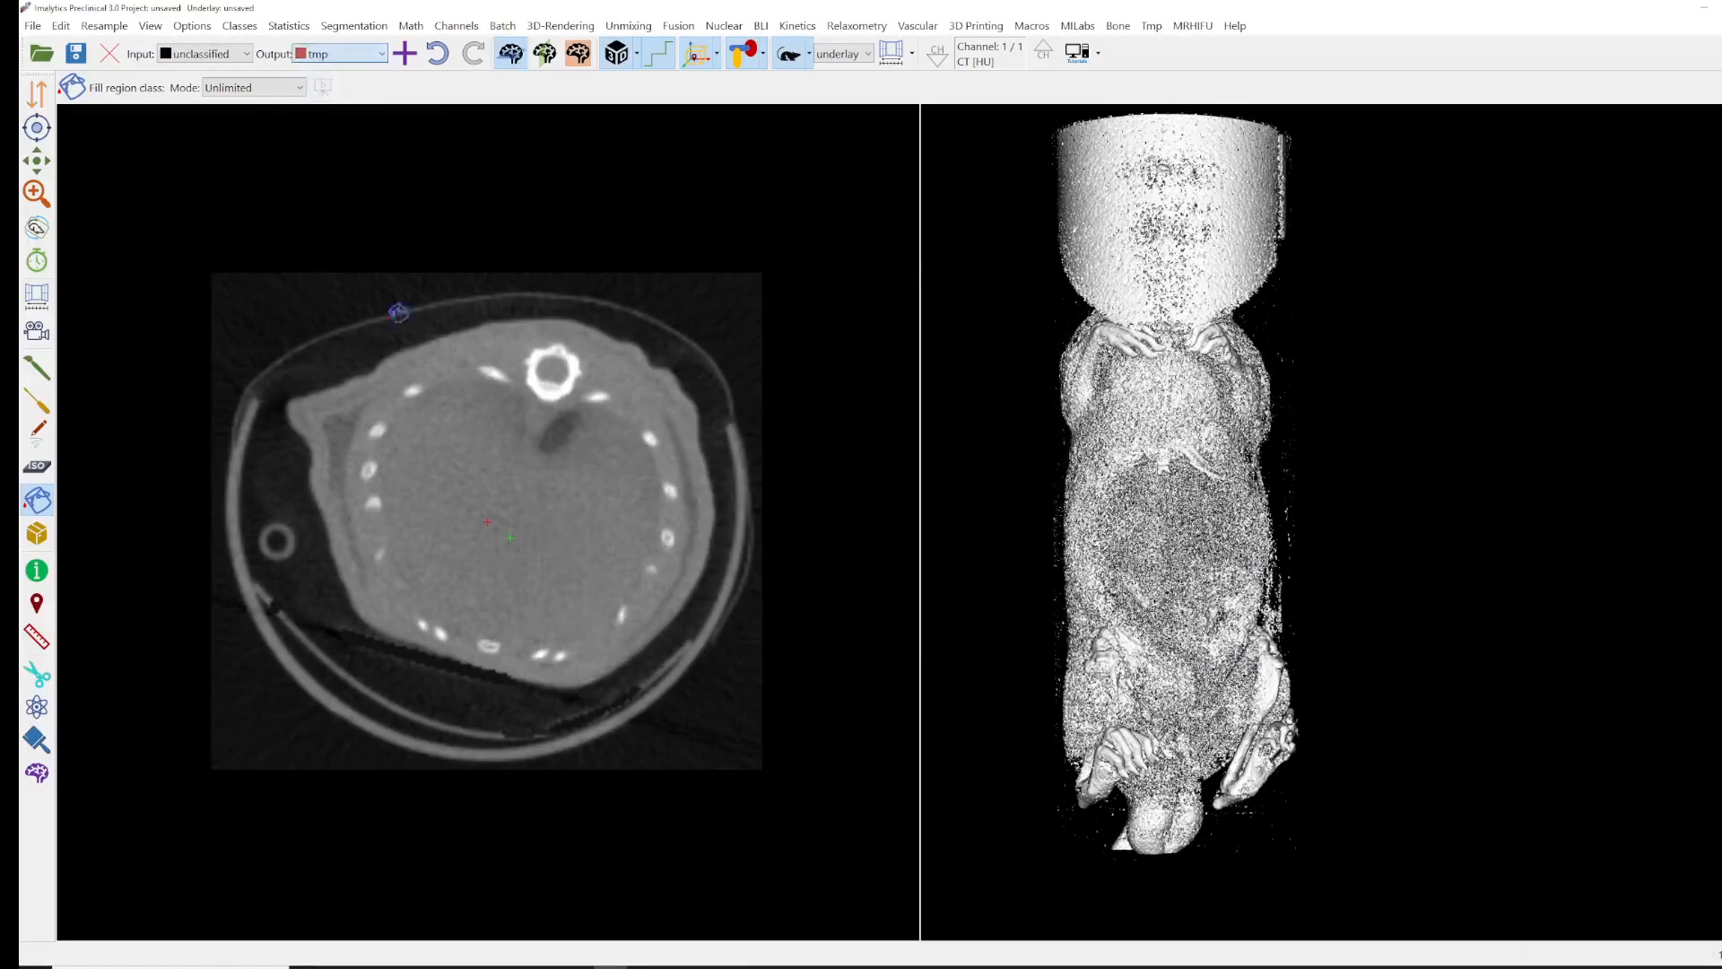
{"action": "right_click", "coordinate": [537, 523]}
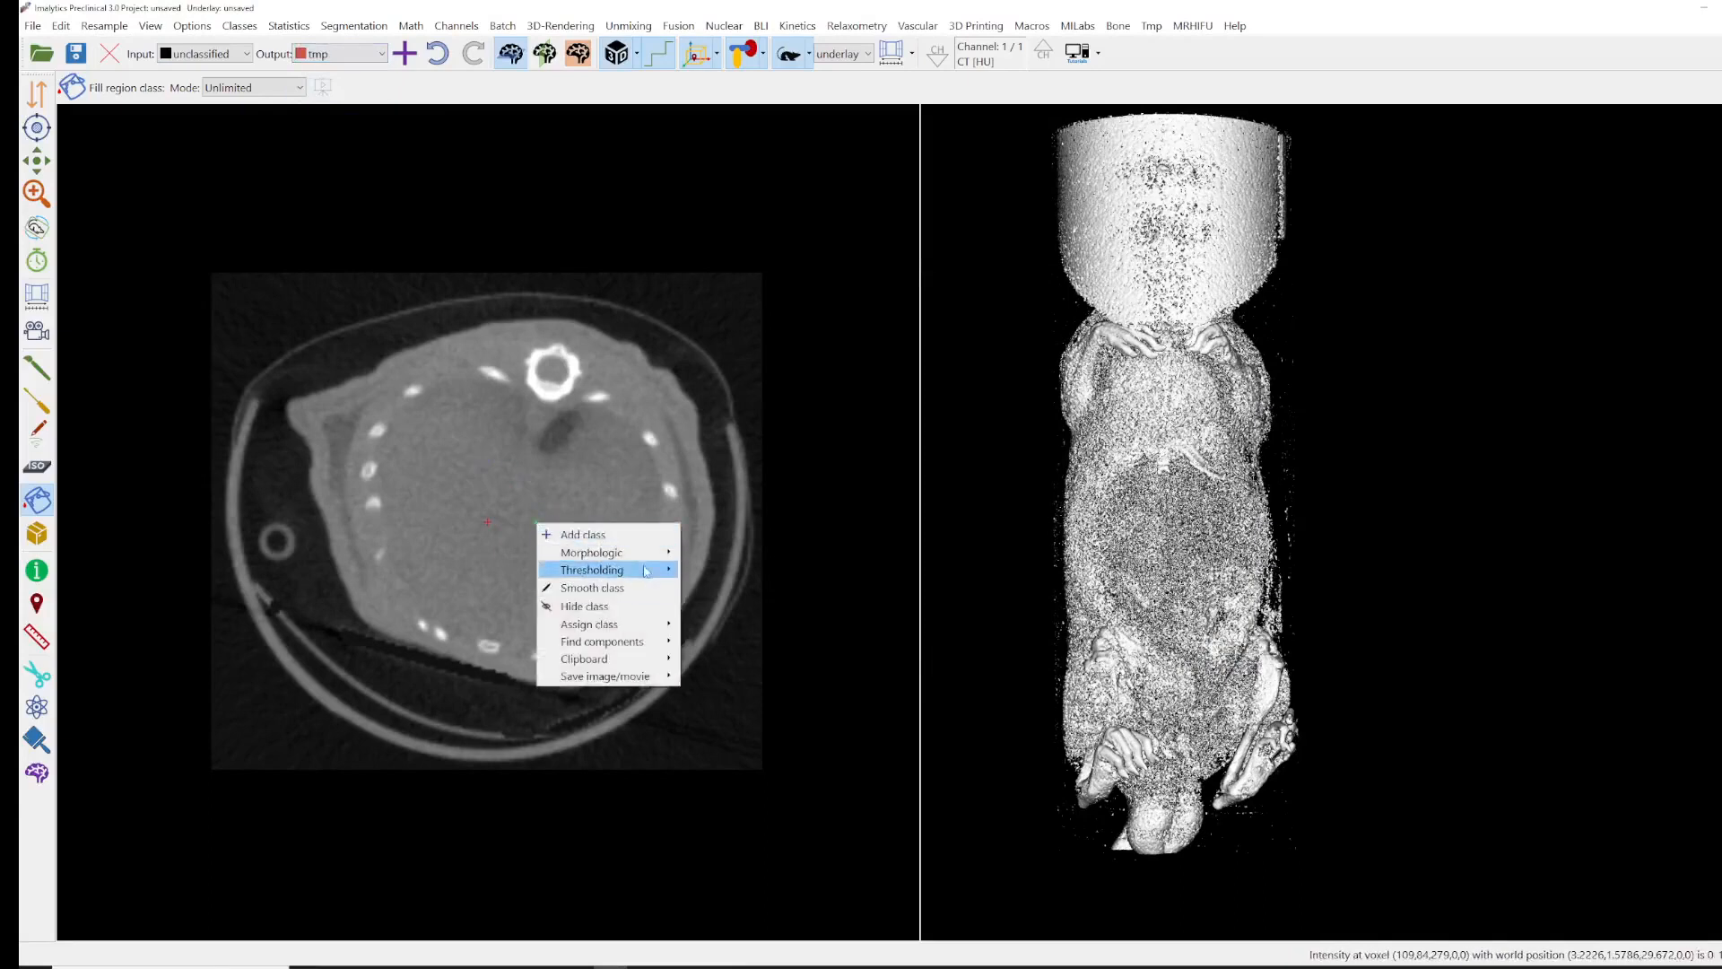
{"action": "left_click", "coordinate": [701, 572]}
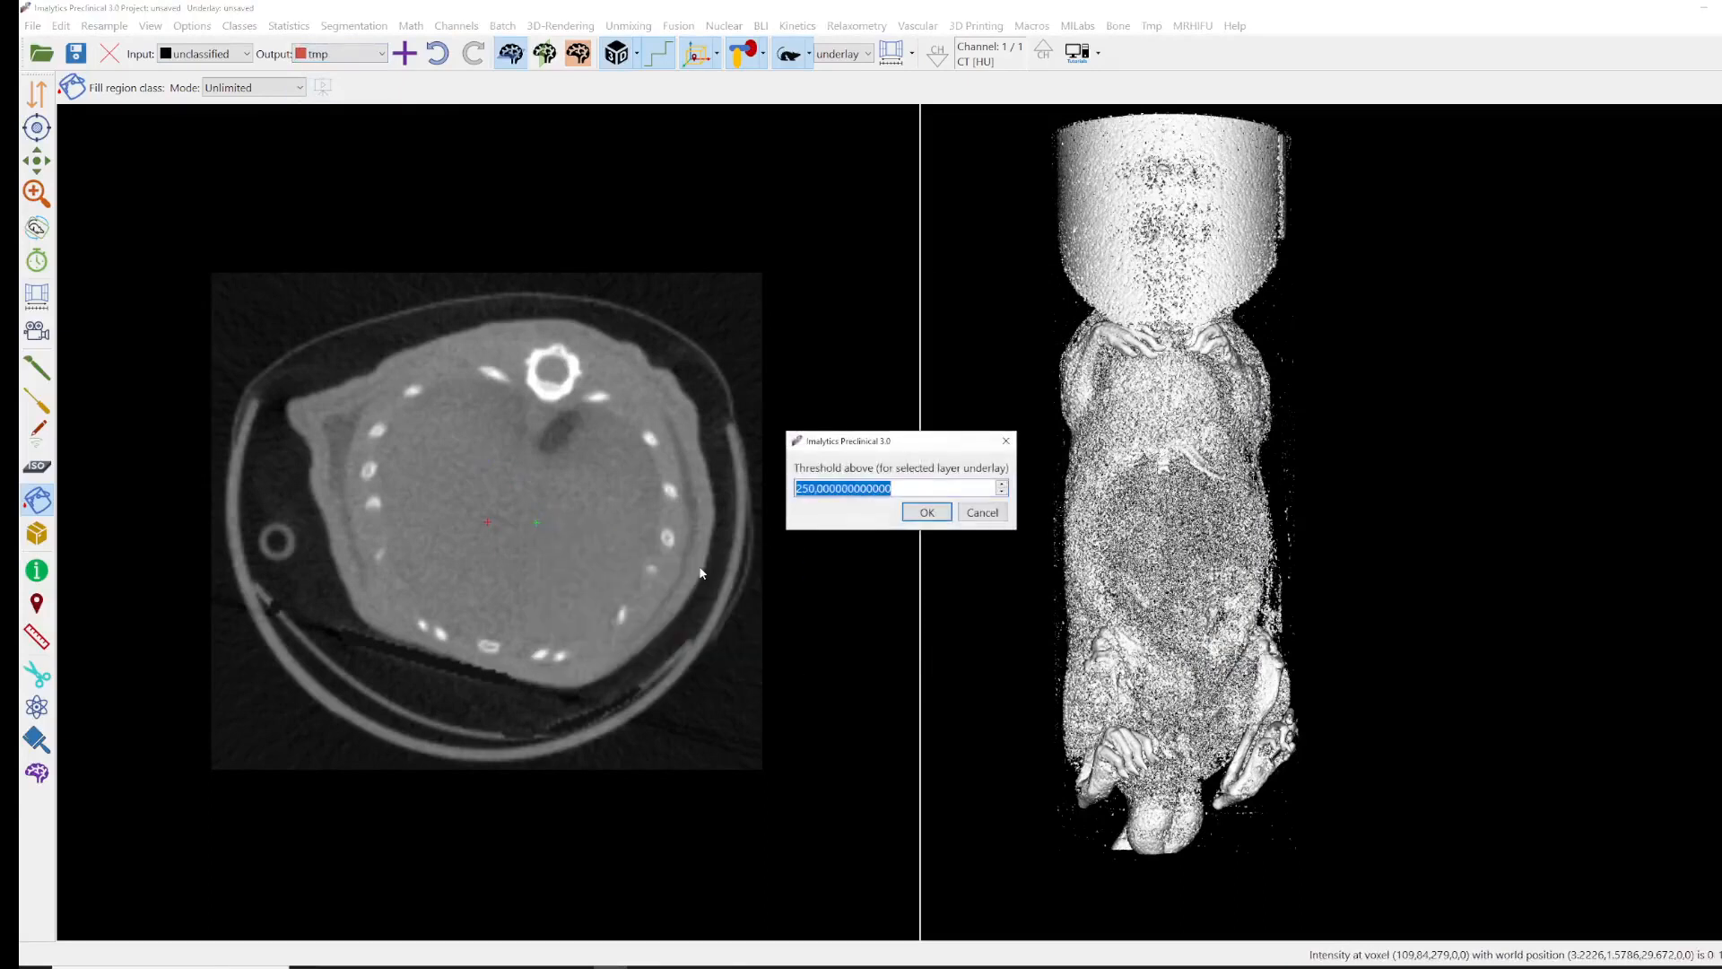
{"action": "type", "text": "-500"}
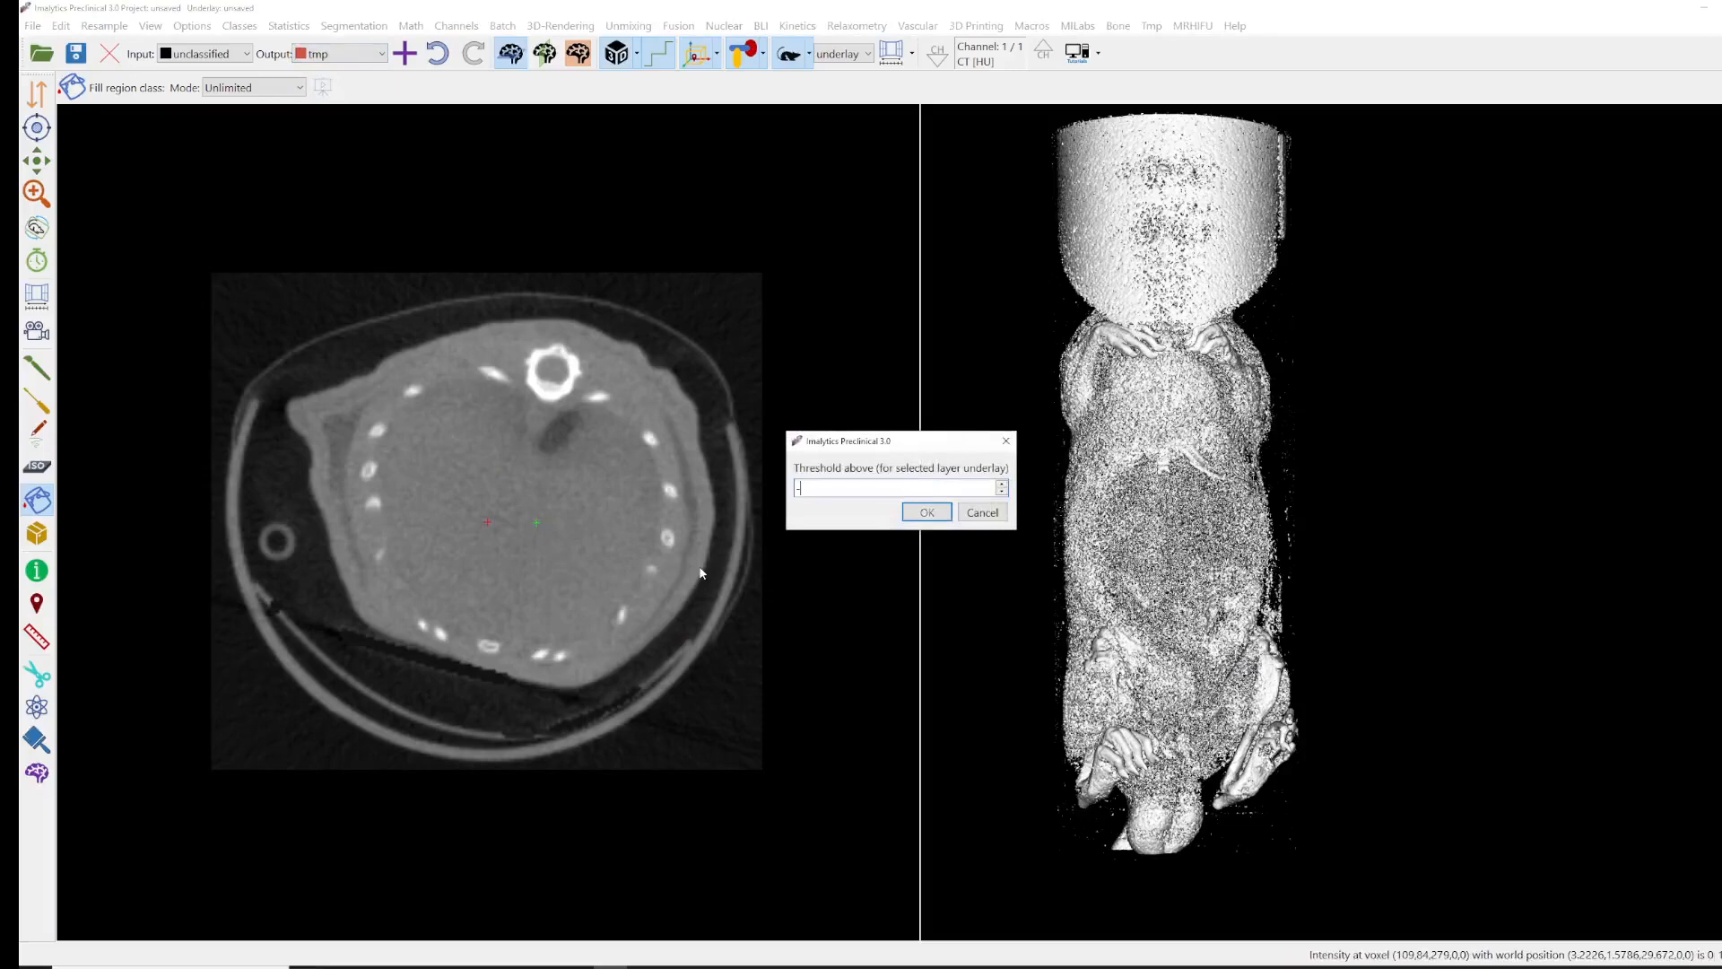
{"action": "key", "text": "Return"}
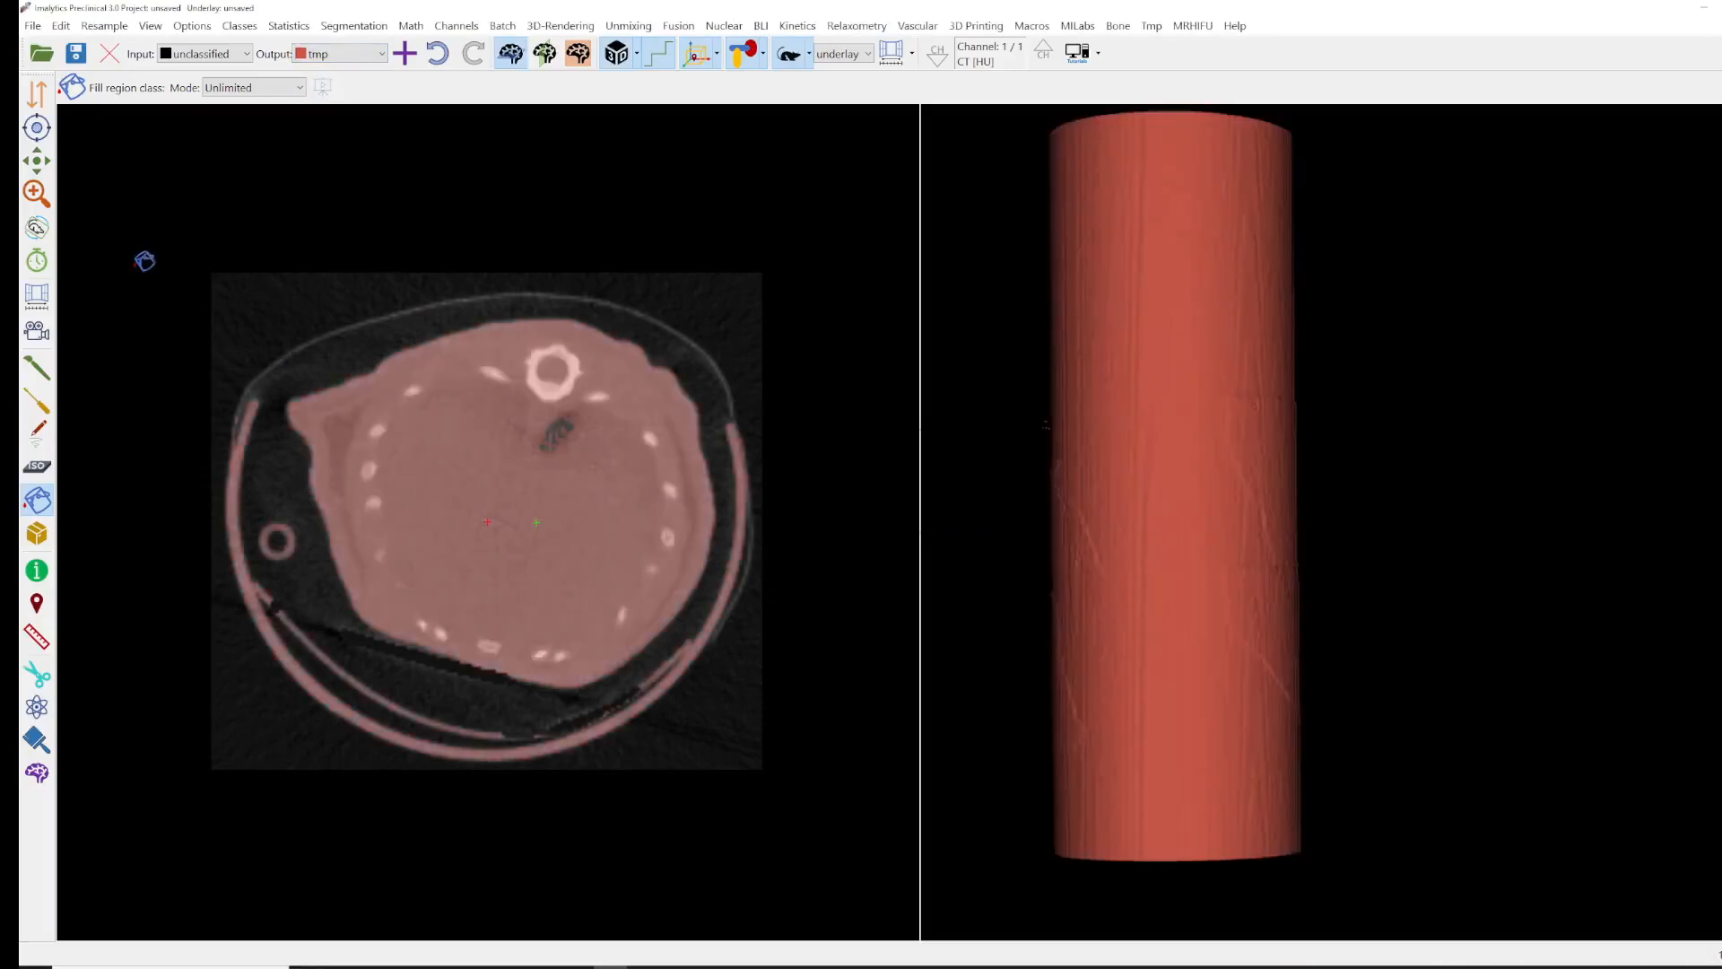
- Assign the small components of the tmp class up to a maximum volume of 1 mm³ to unclassified
{"action": "left_click", "coordinate": [37, 227]}
{"action": "left_click_drag", "start_coordinate": [949, 482], "coordinate": [1238, 363]}
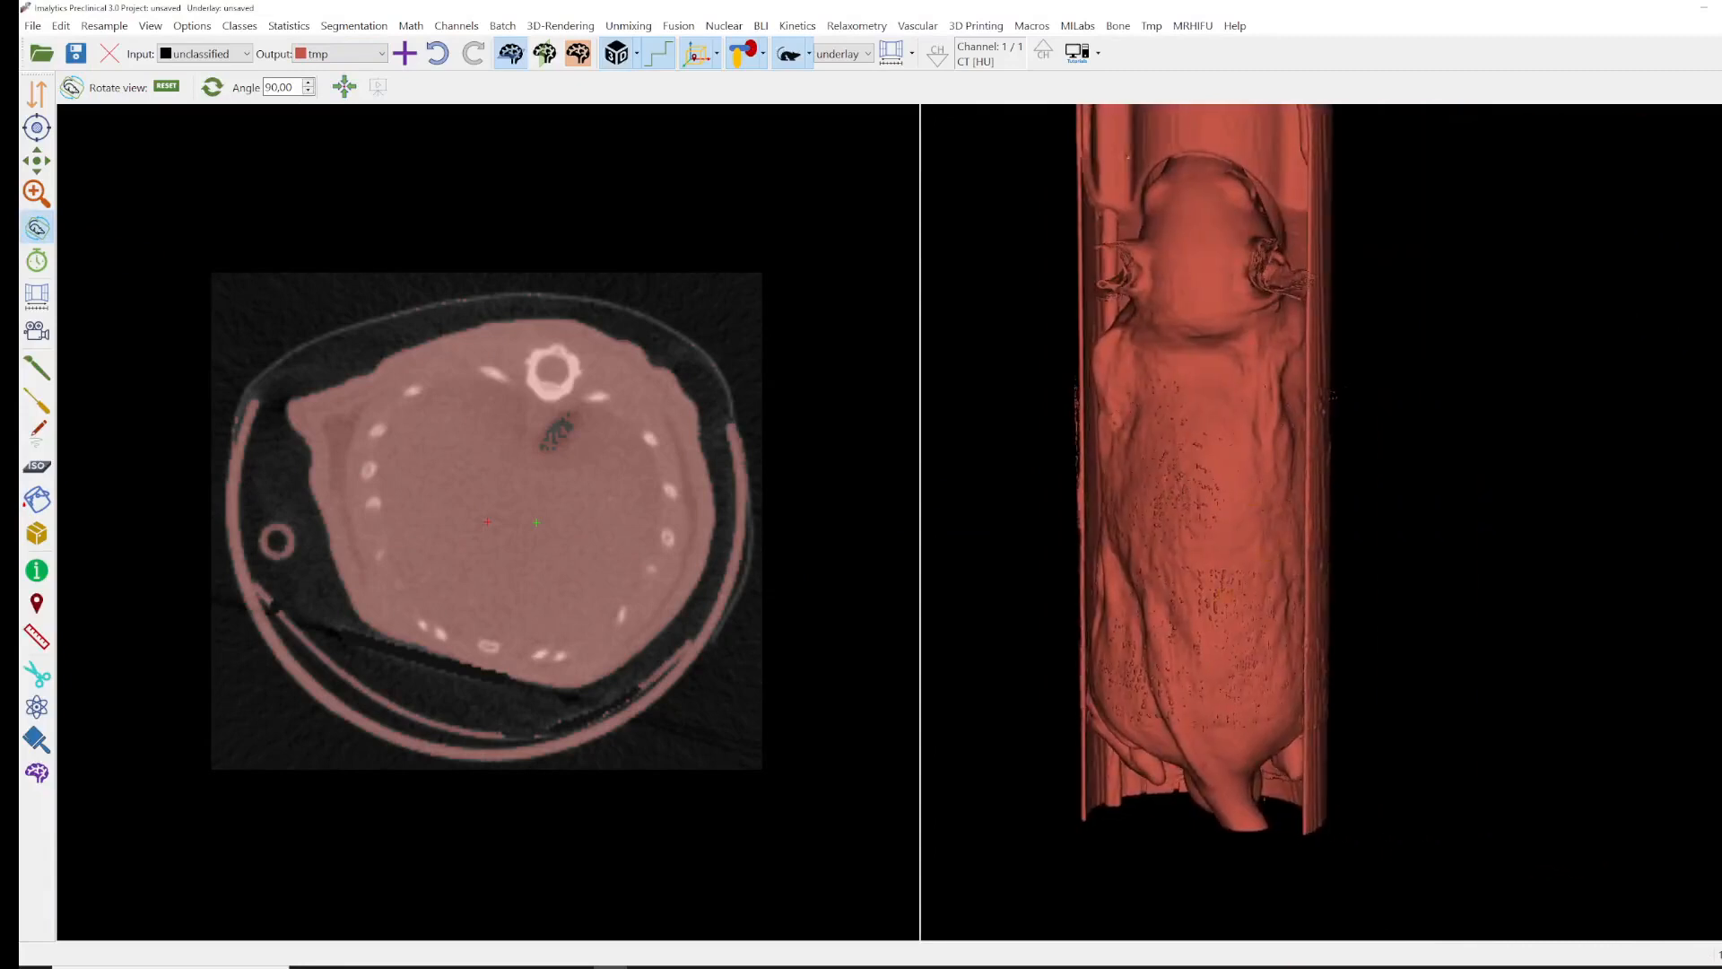
{"action": "right_click", "coordinate": [1202, 558]}
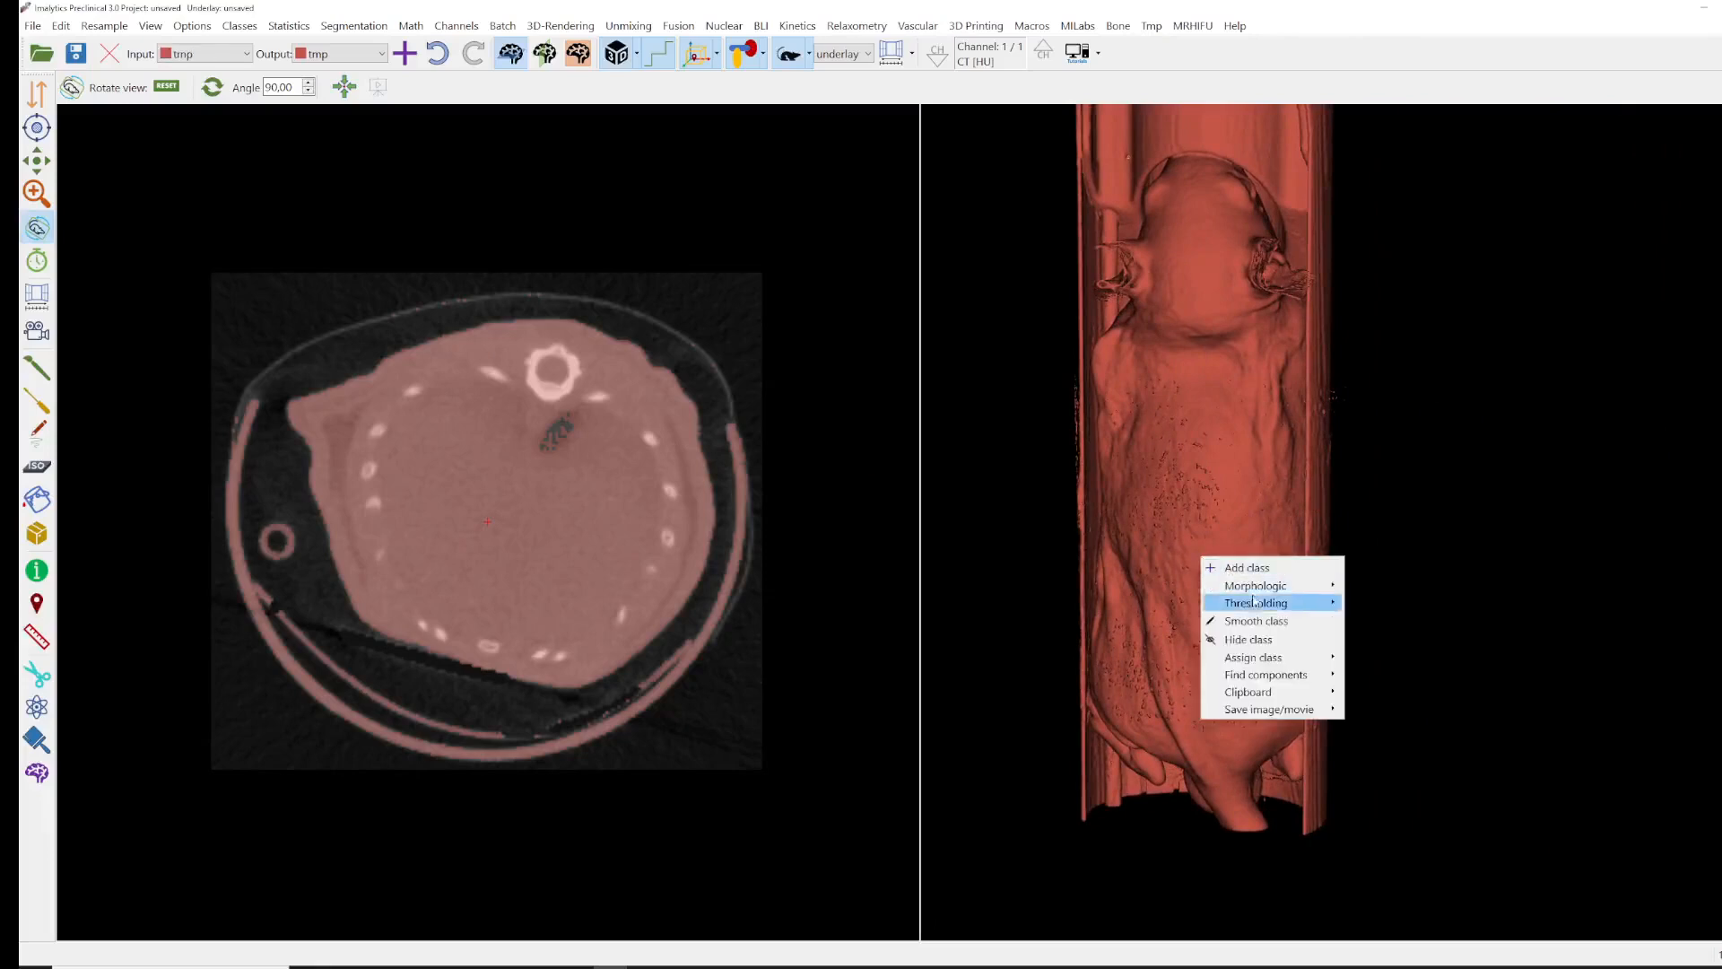
{"action": "left_click", "coordinate": [339, 53]}
{"action": "left_click", "coordinate": [331, 74]}
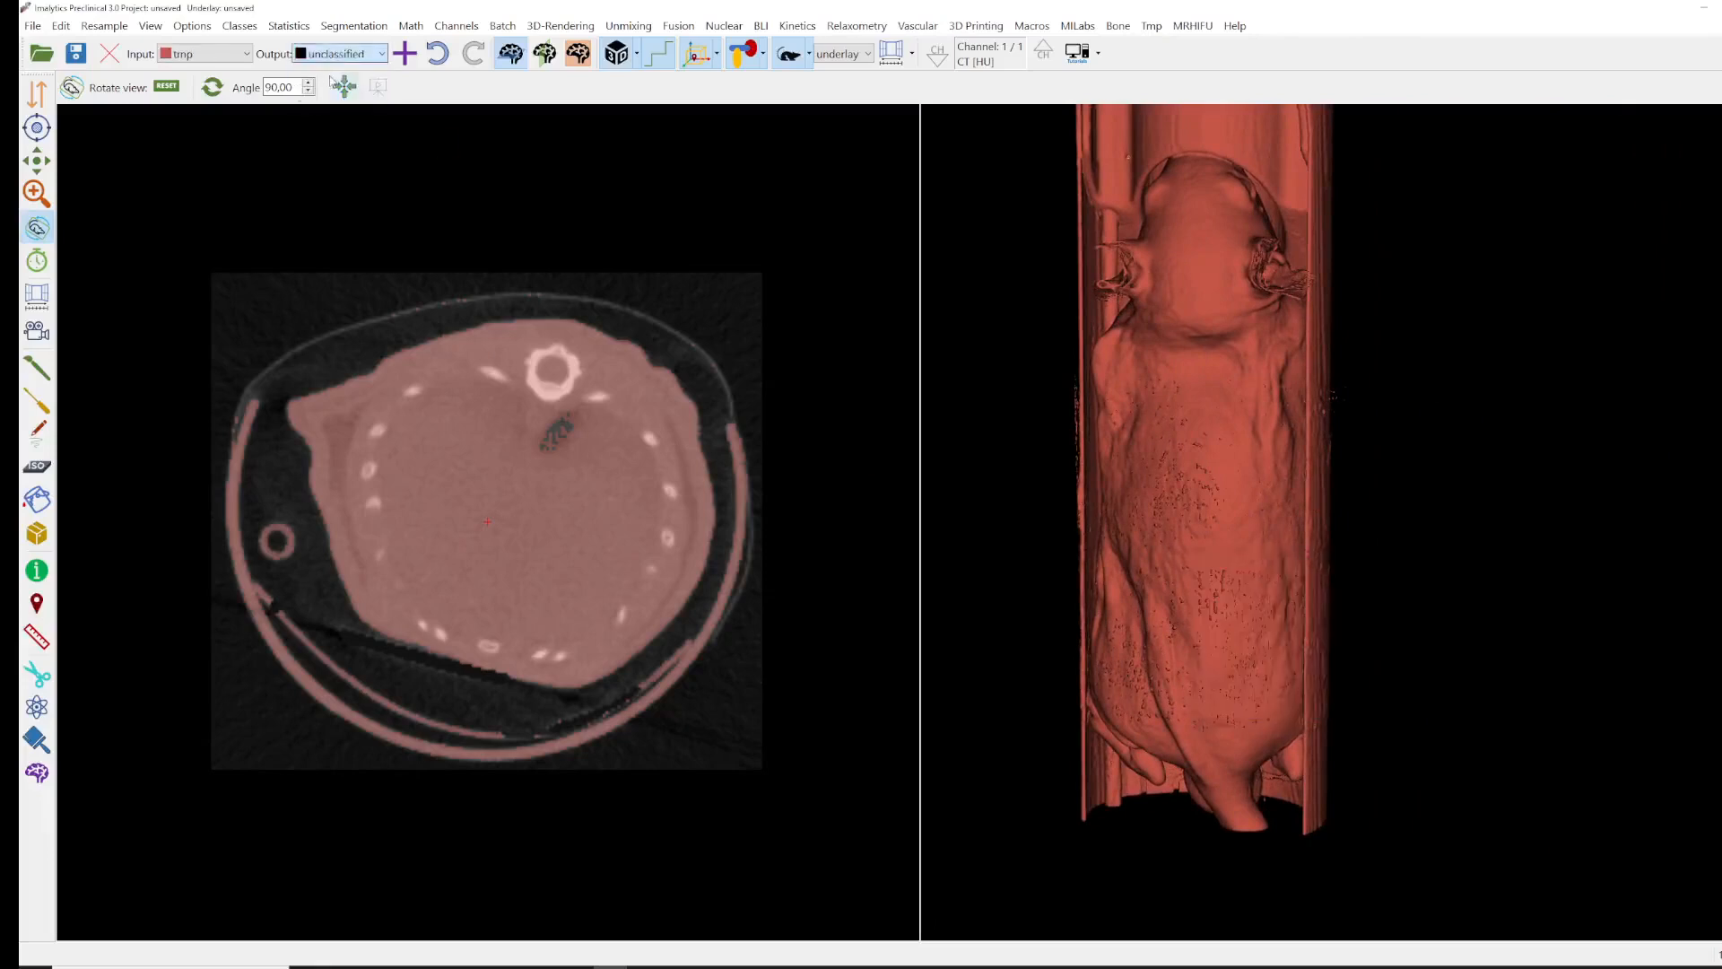
{"action": "right_click", "coordinate": [1205, 546]}
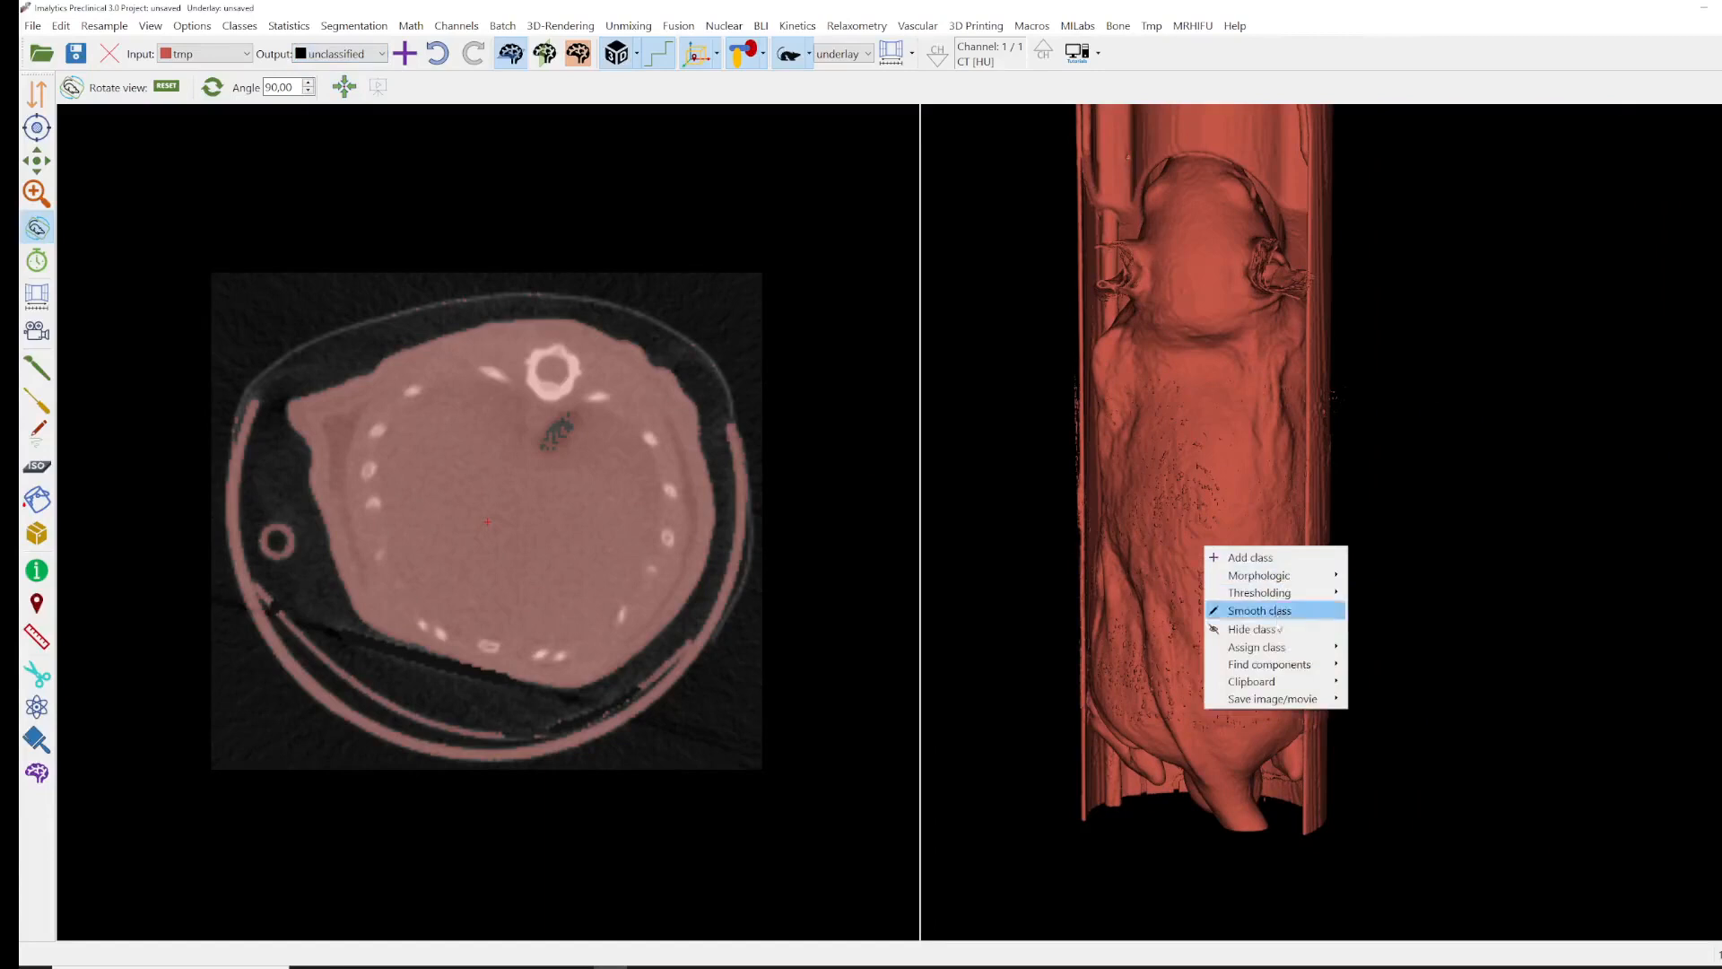
{"action": "mouse_move", "coordinate": [1280, 666]}
{"action": "left_click", "coordinate": [1364, 667]}
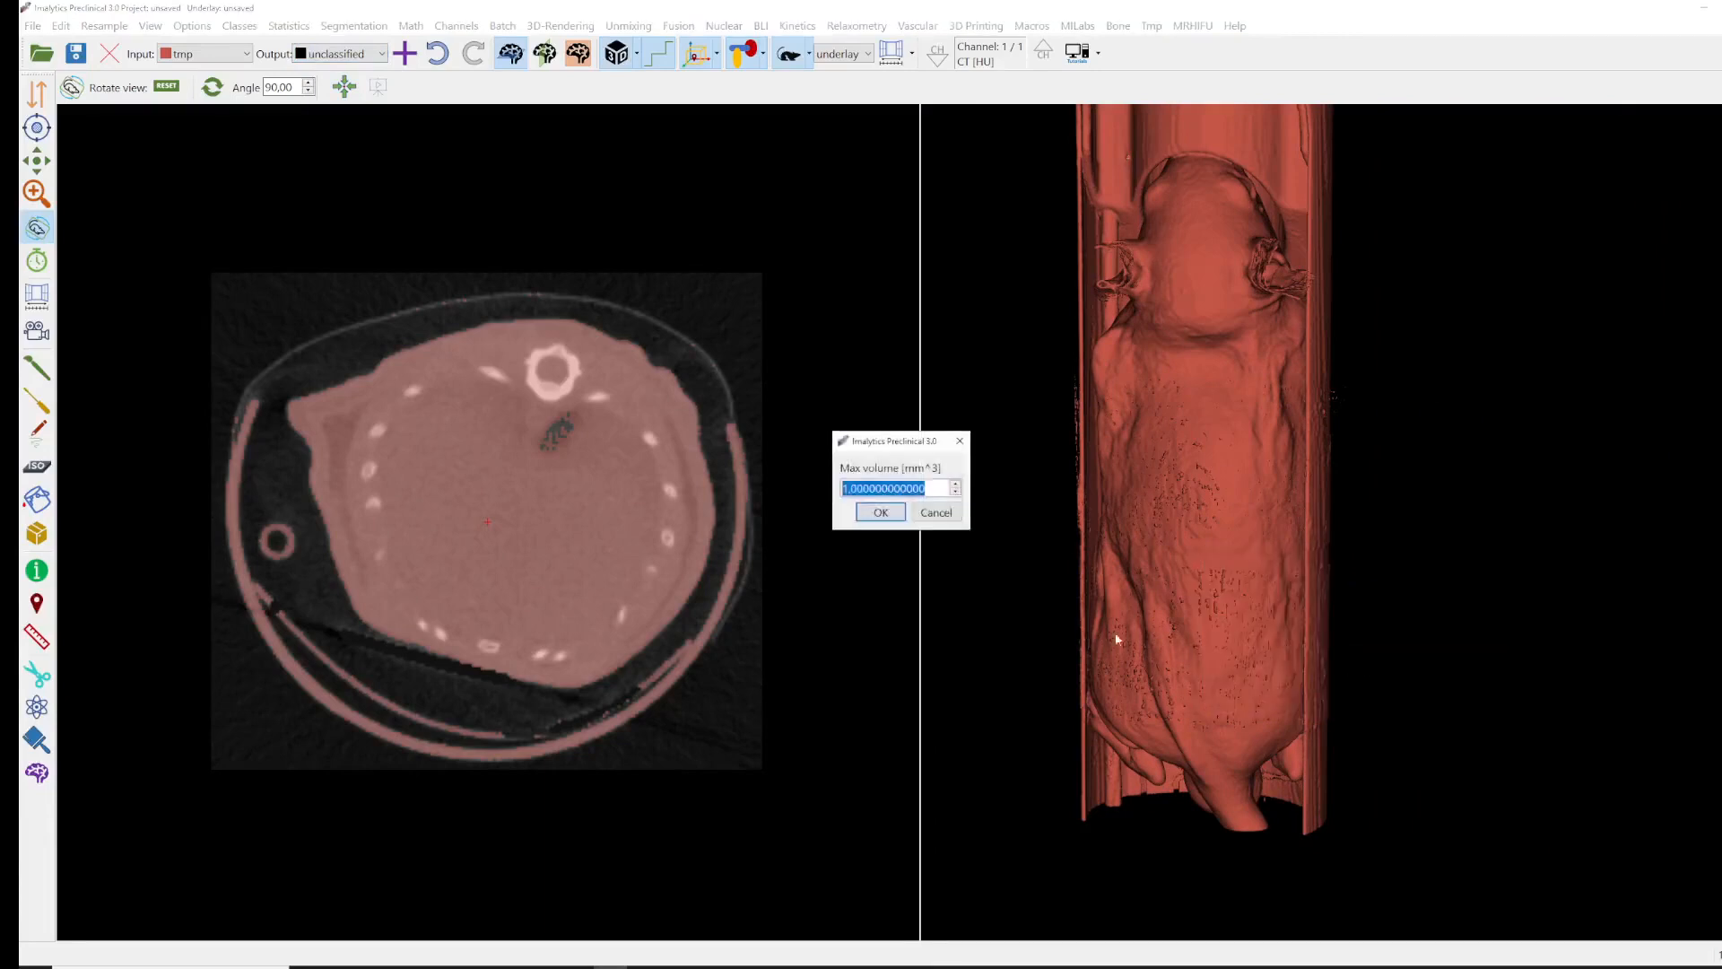
{"action": "left_click", "coordinate": [882, 515]}
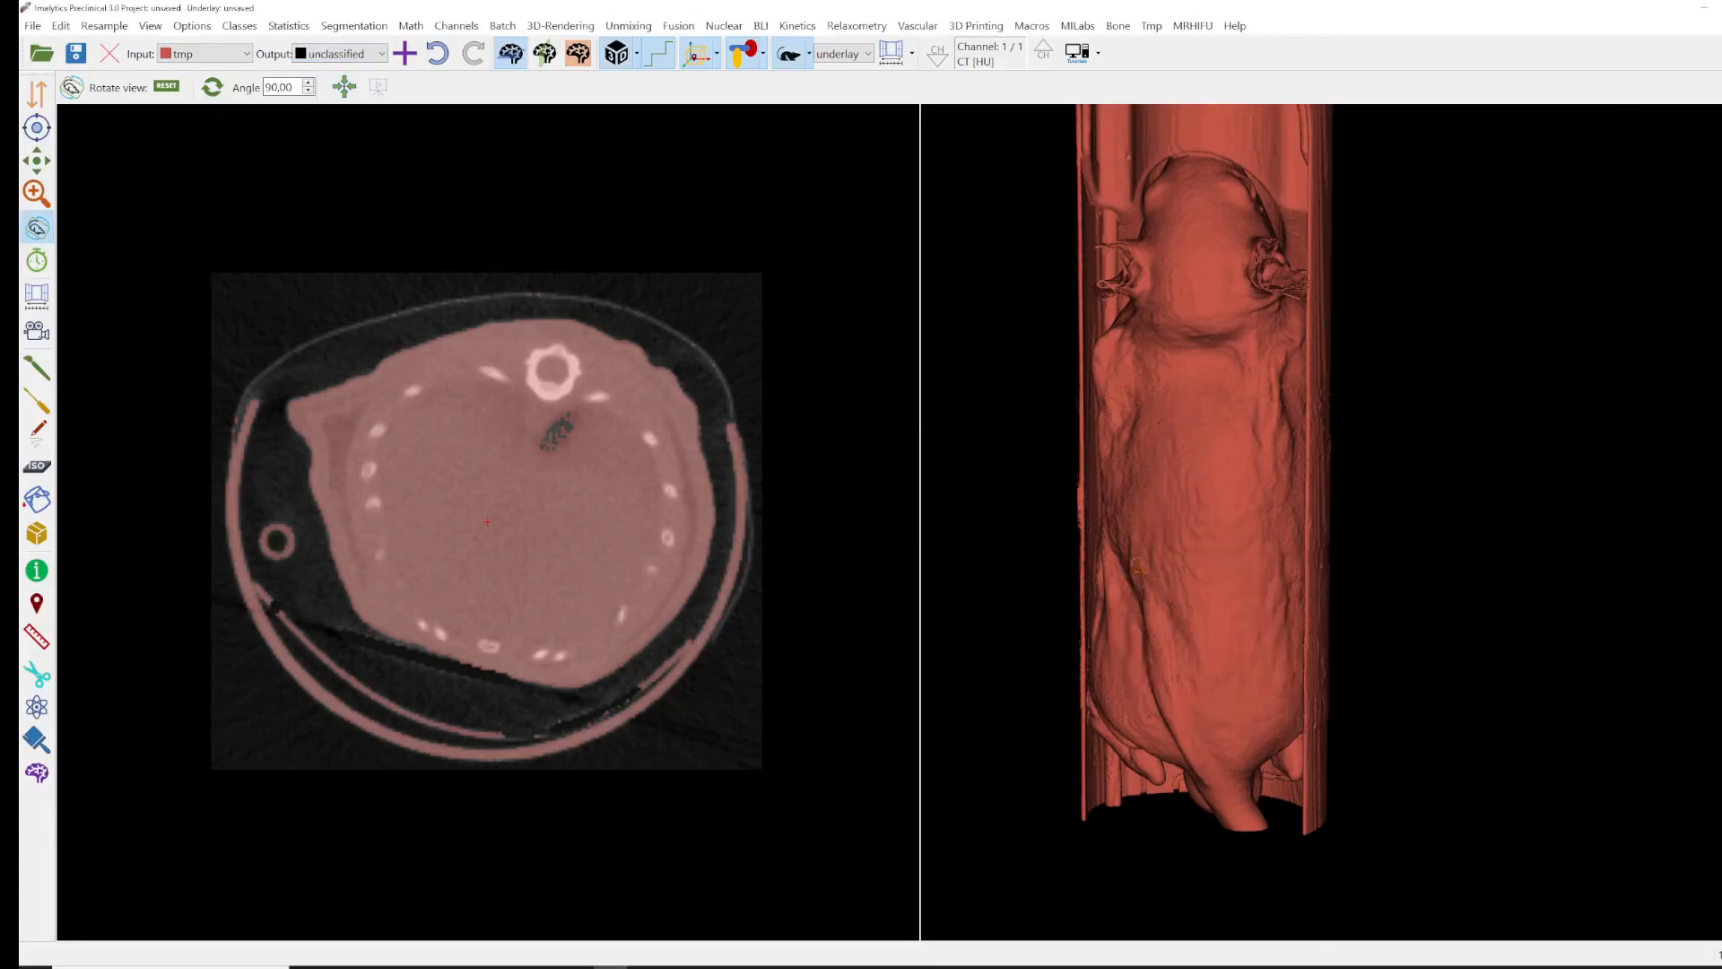
- Show the underlay instead of the class surfaces in 3D and lower its windowing maximum further, viewing the holder from its end
{"action": "middle_click_drag", "start_coordinate": [1237, 415], "coordinate": [1157, 482]}
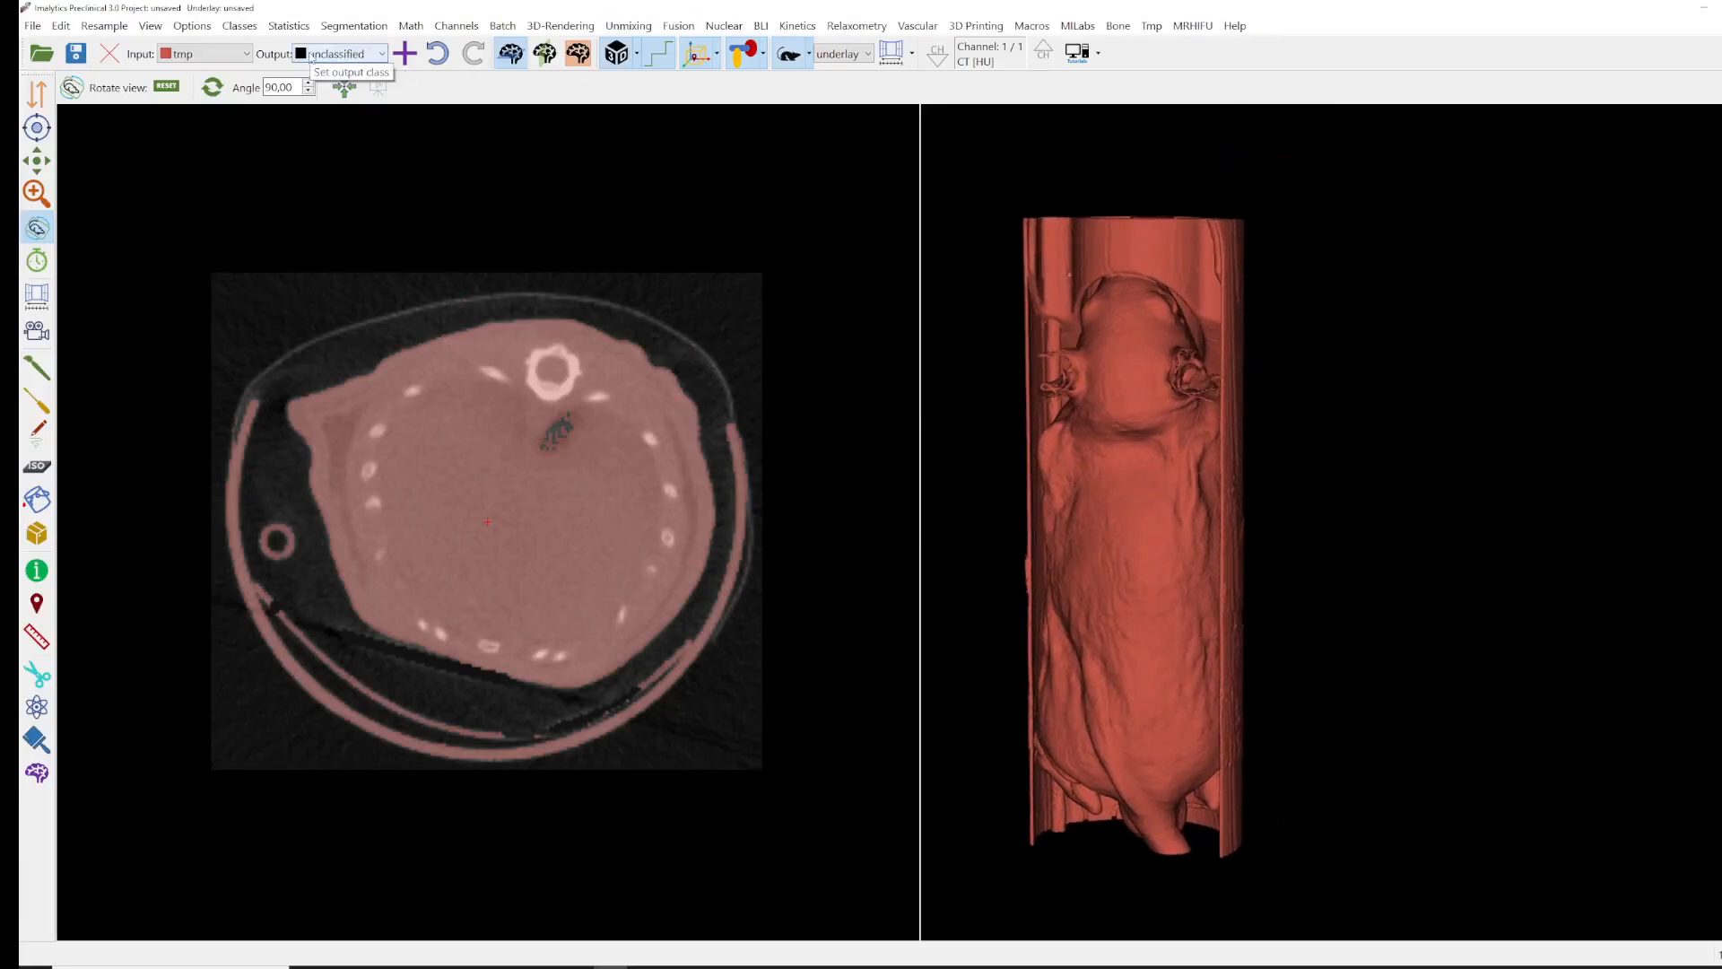
{"action": "left_click", "coordinate": [745, 53]}
{"action": "left_click_drag", "start_coordinate": [1147, 461], "coordinate": [1136, 603]}
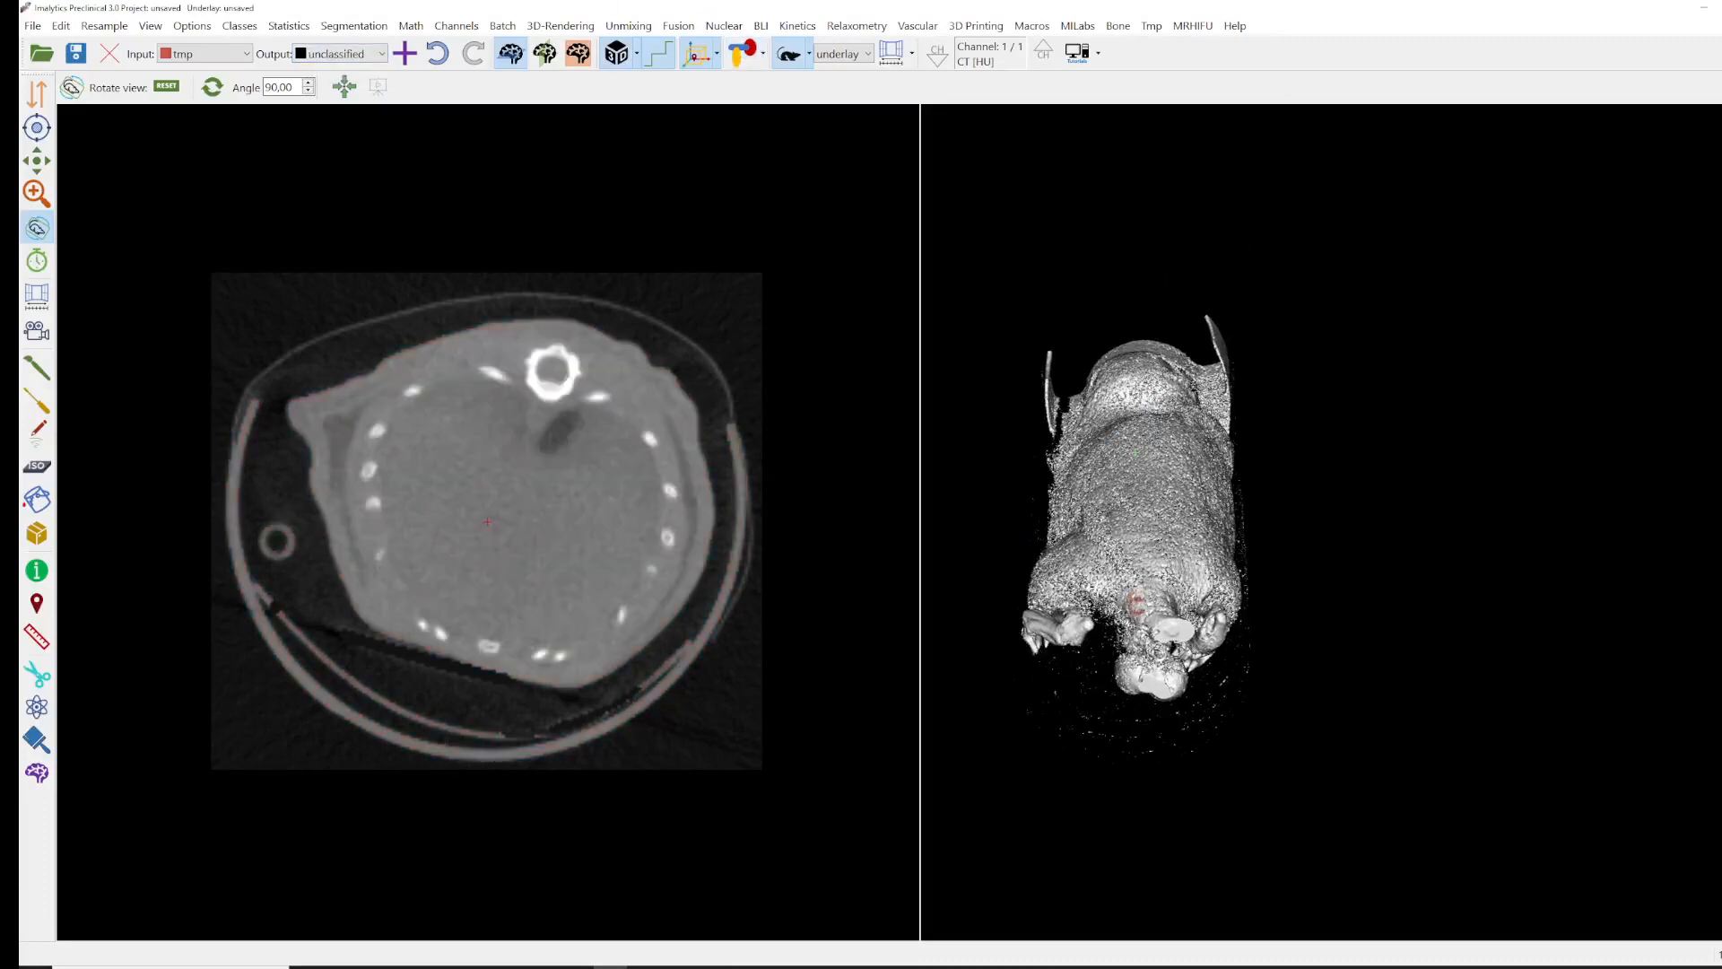
{"action": "left_click", "coordinate": [898, 61]}
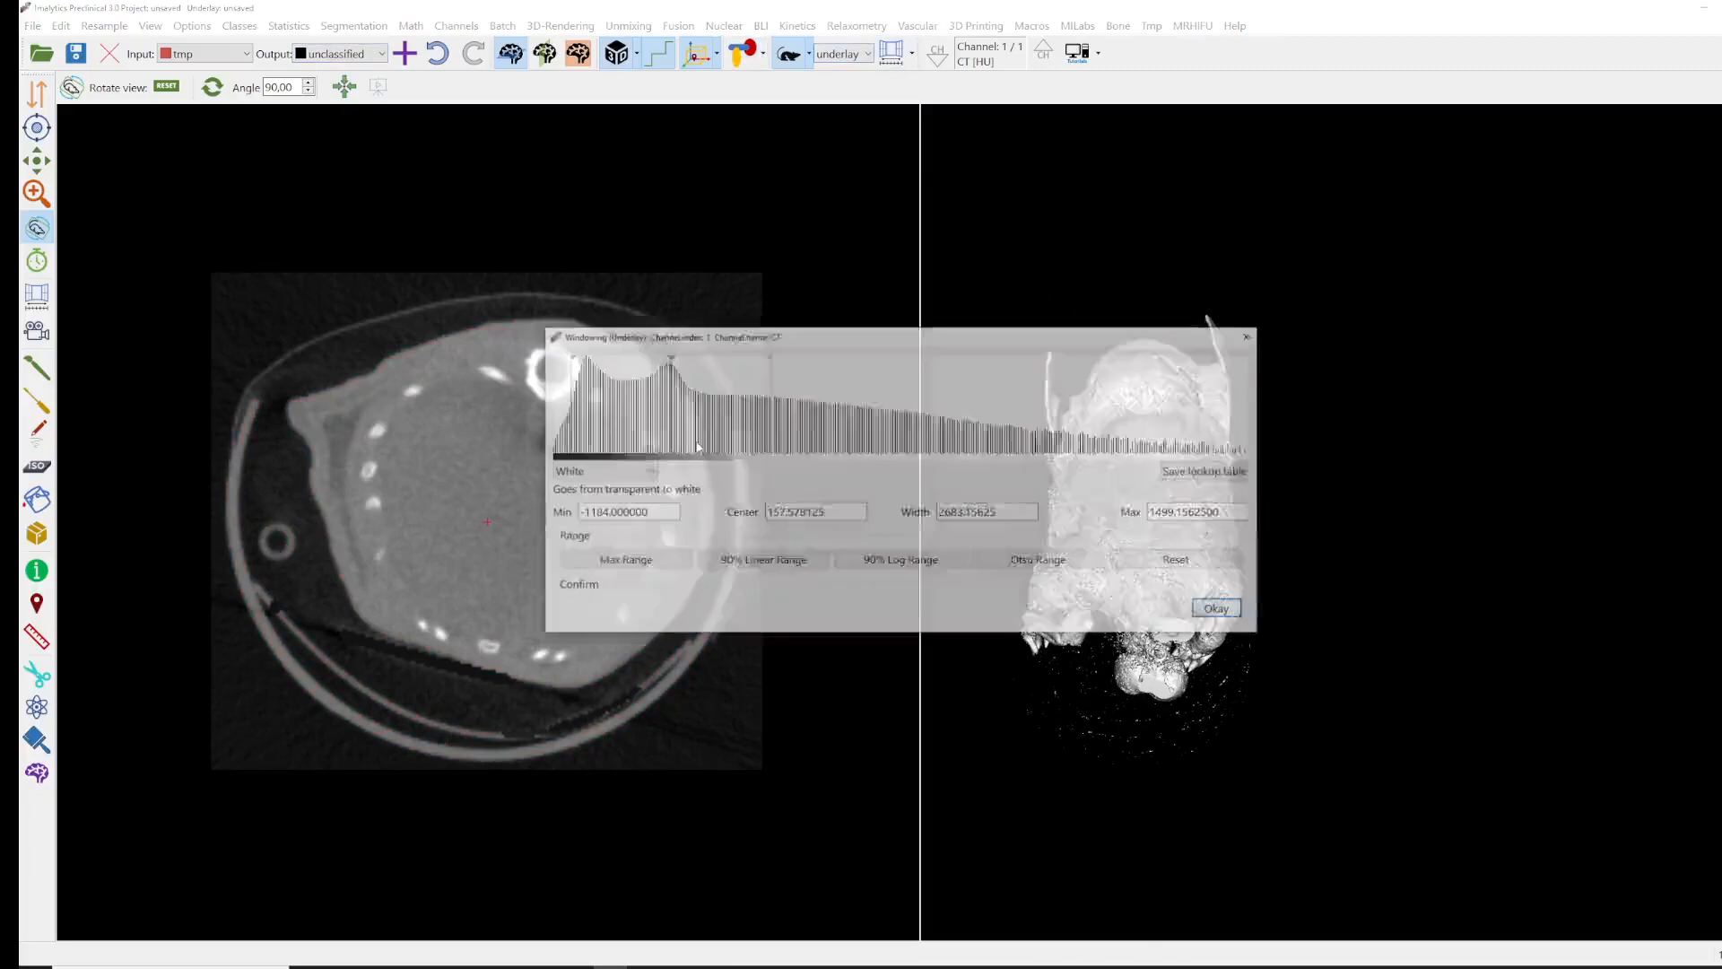
{"action": "left_click_drag", "start_coordinate": [768, 463], "coordinate": [677, 460]}
{"action": "left_click", "coordinate": [1251, 336]}
{"action": "left_click_drag", "start_coordinate": [1205, 408], "coordinate": [1003, 475]}
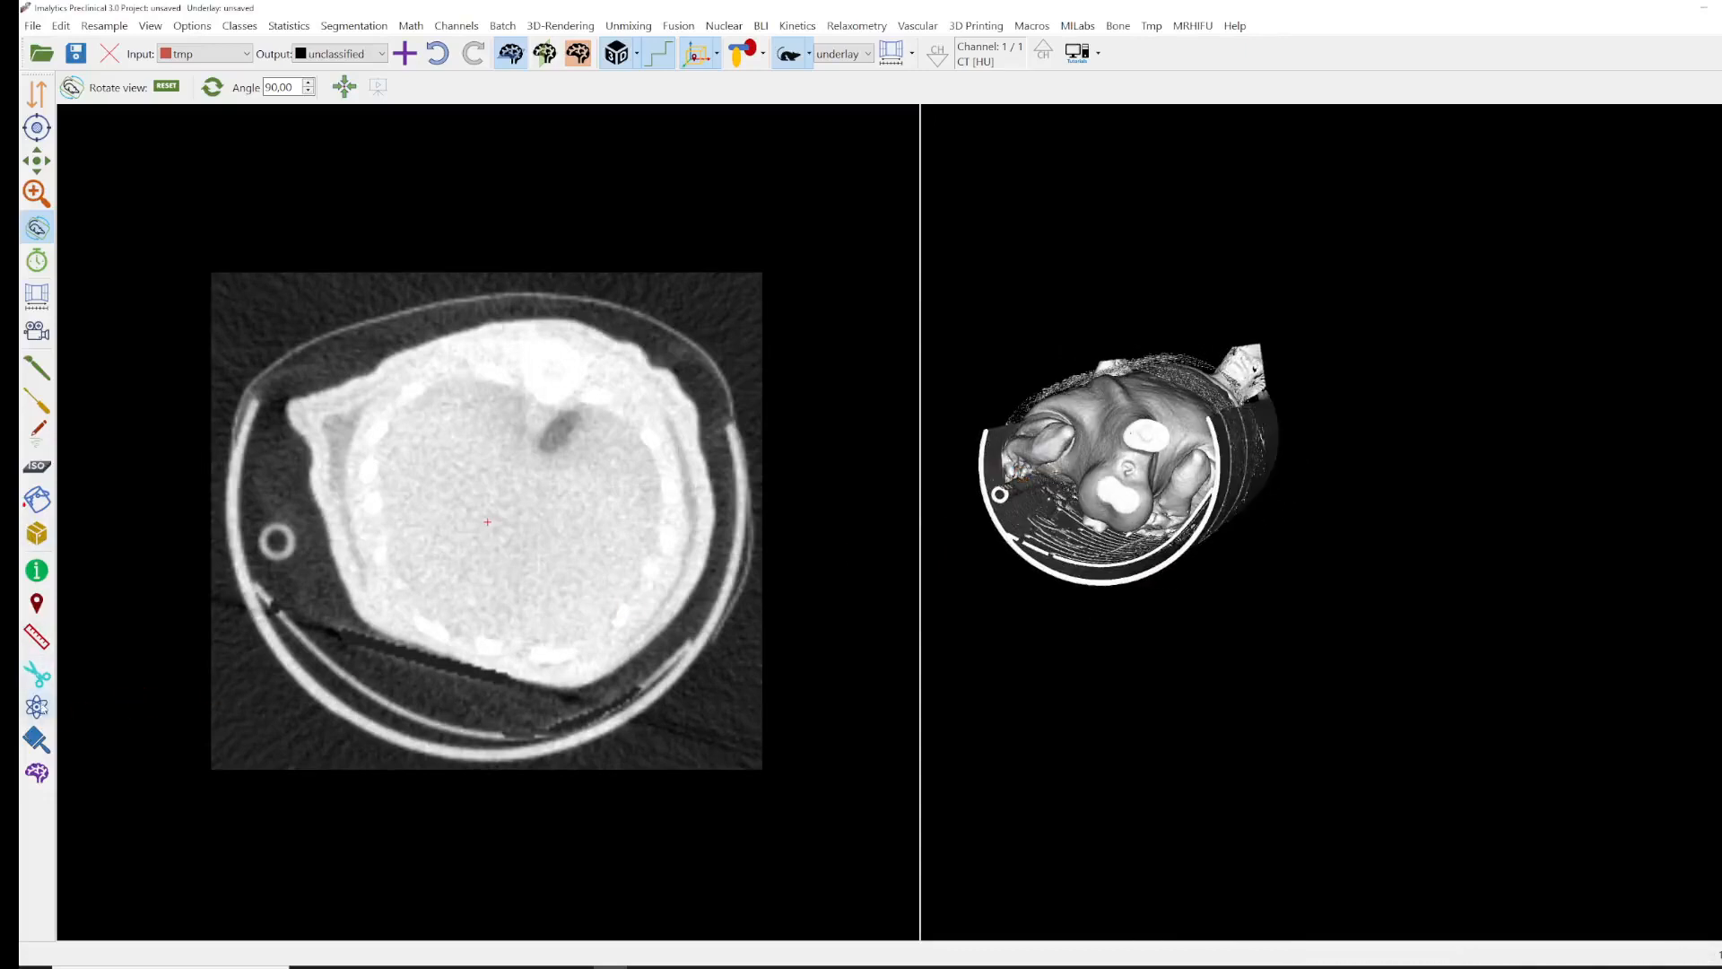
- Activate the image clean tool with a target intensity of -1000 and enlarge the axial slice slightly
{"action": "left_click", "coordinate": [38, 739]}
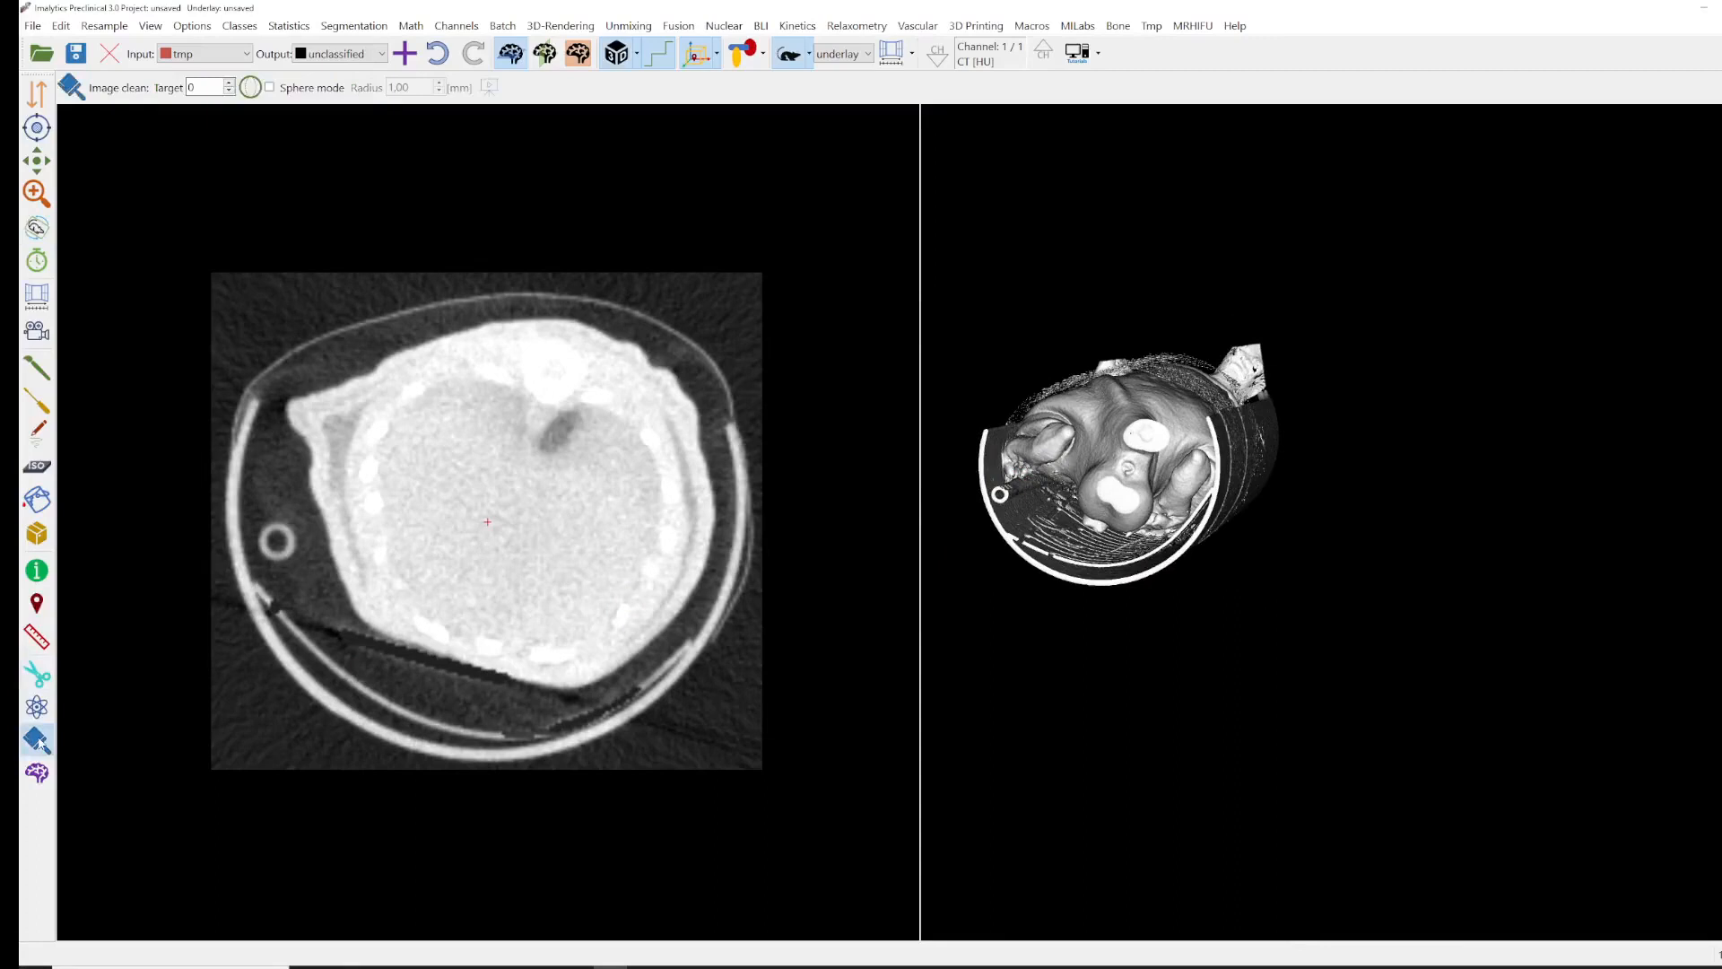
{"action": "scroll", "coordinate": [282, 674], "scroll_direction": "up", "scroll_amount": 1}
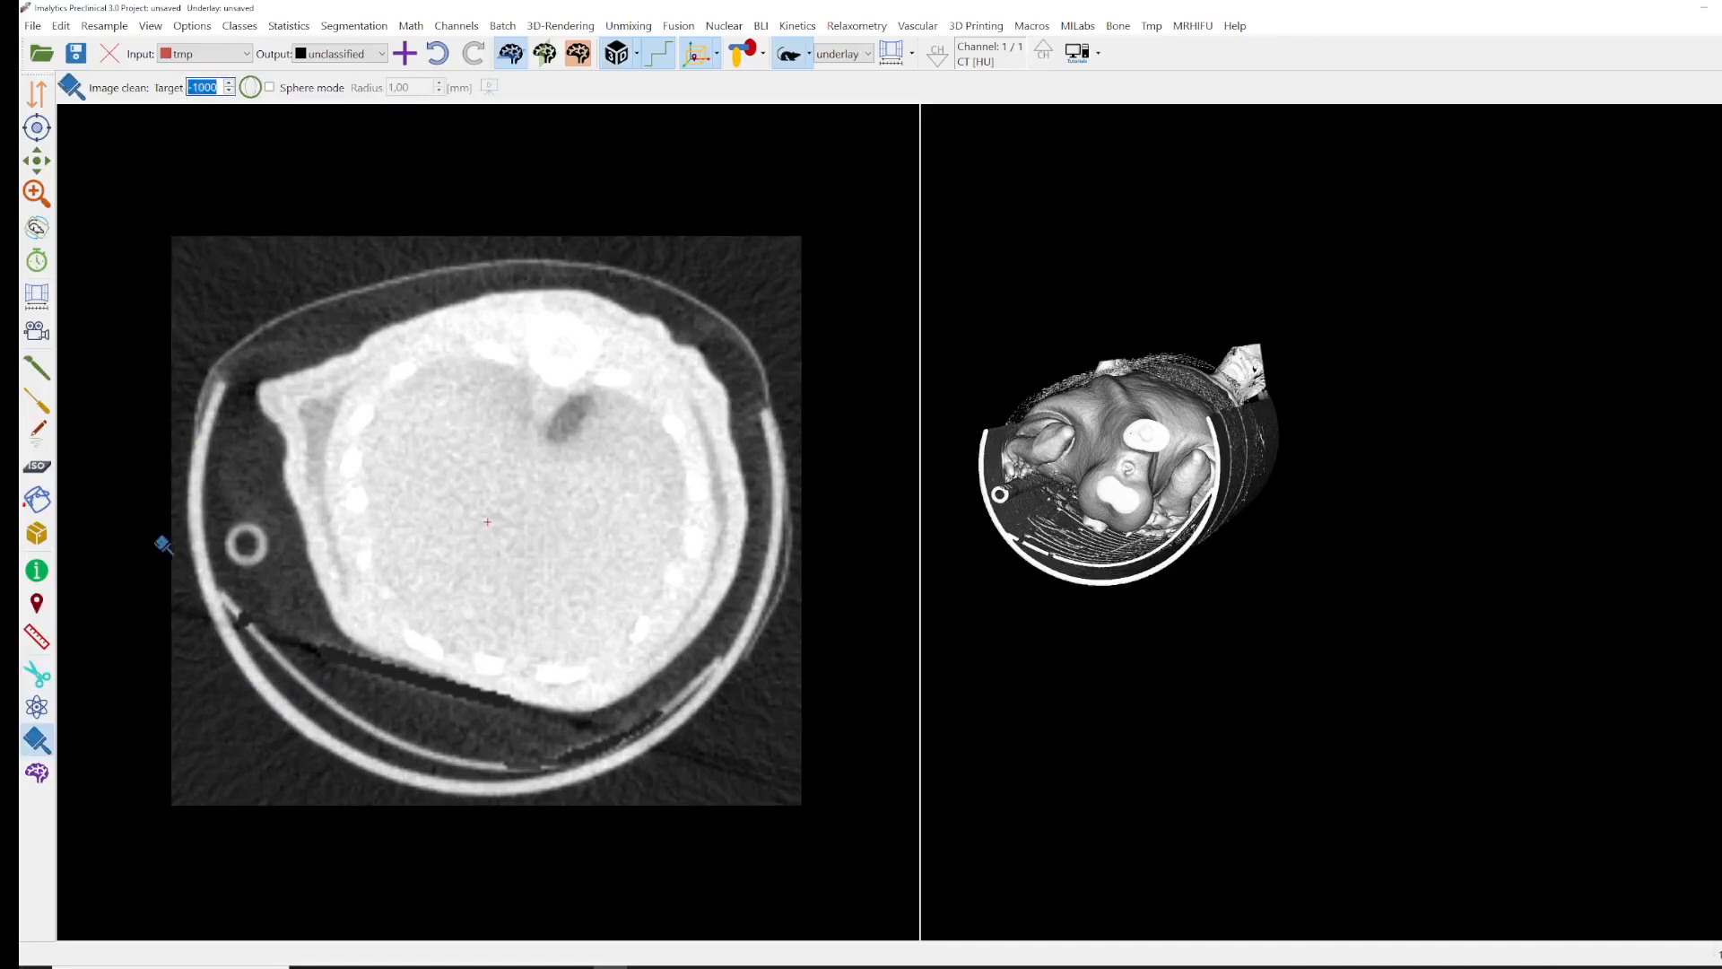
- Try erasing the holder shell along the slice's lower-left arc without sphere mode, check it in 3D, and undo the strokes
{"action": "mouse_move", "coordinate": [236, 365]}
{"action": "left_mouse_down"}
{"action": "mouse_move", "coordinate": [199, 444]}
{"action": "mouse_move", "coordinate": [235, 619]}
{"action": "mouse_move", "coordinate": [310, 690]}
{"action": "mouse_move", "coordinate": [480, 777]}
{"action": "mouse_move", "coordinate": [326, 768]}
{"action": "left_mouse_up"}
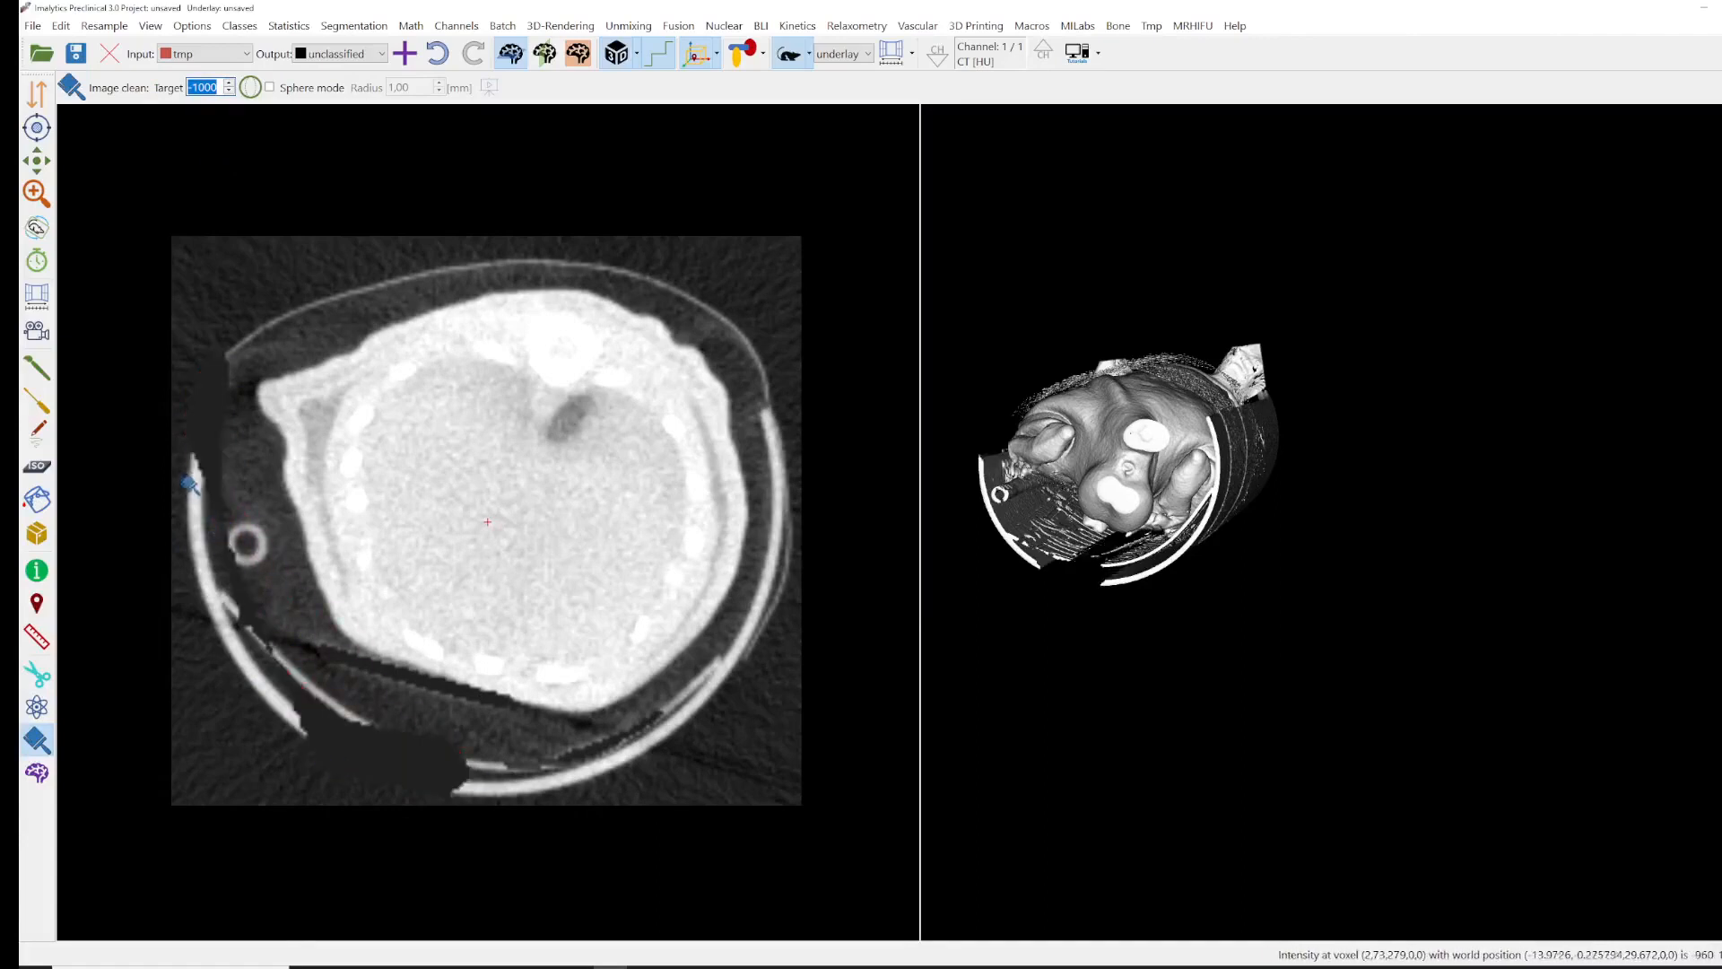
{"action": "mouse_move", "coordinate": [188, 480]}
{"action": "left_mouse_down"}
{"action": "mouse_move", "coordinate": [235, 502]}
{"action": "mouse_move", "coordinate": [346, 738]}
{"action": "mouse_move", "coordinate": [251, 734]}
{"action": "mouse_move", "coordinate": [185, 577]}
{"action": "mouse_move", "coordinate": [185, 477]}
{"action": "left_mouse_up"}
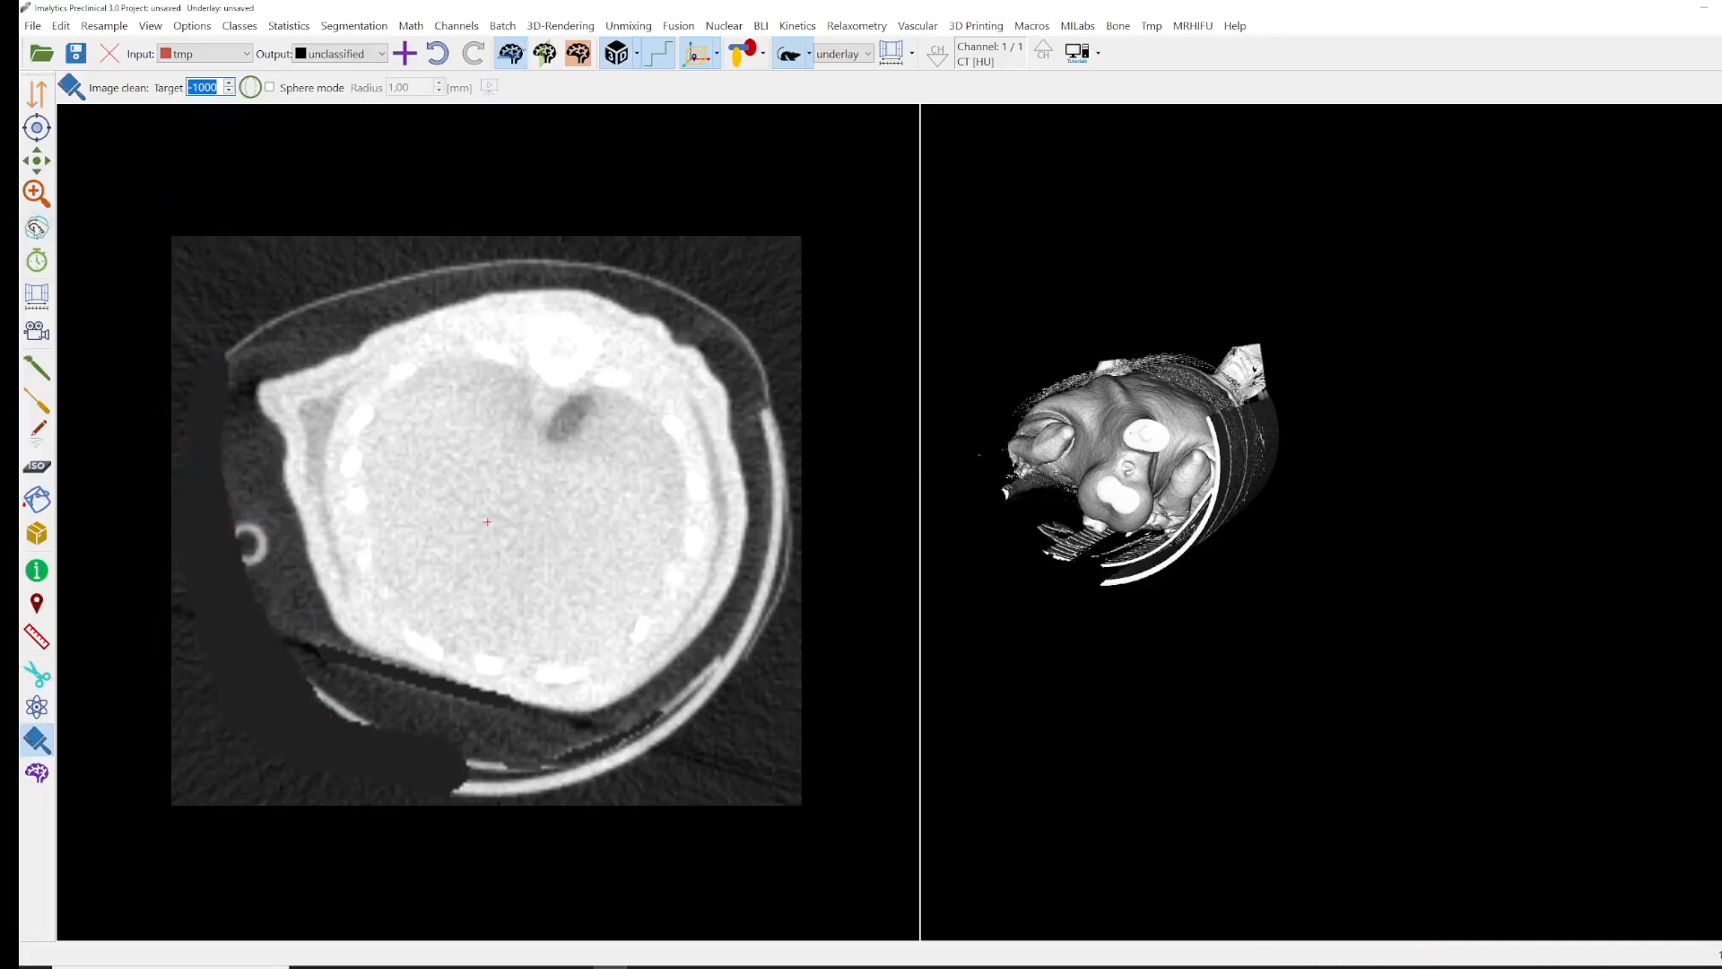
{"action": "left_click", "coordinate": [37, 228]}
{"action": "left_click_drag", "start_coordinate": [1279, 530], "coordinate": [1258, 648]}
{"action": "left_click_drag", "start_coordinate": [1328, 584], "coordinate": [1157, 556]}
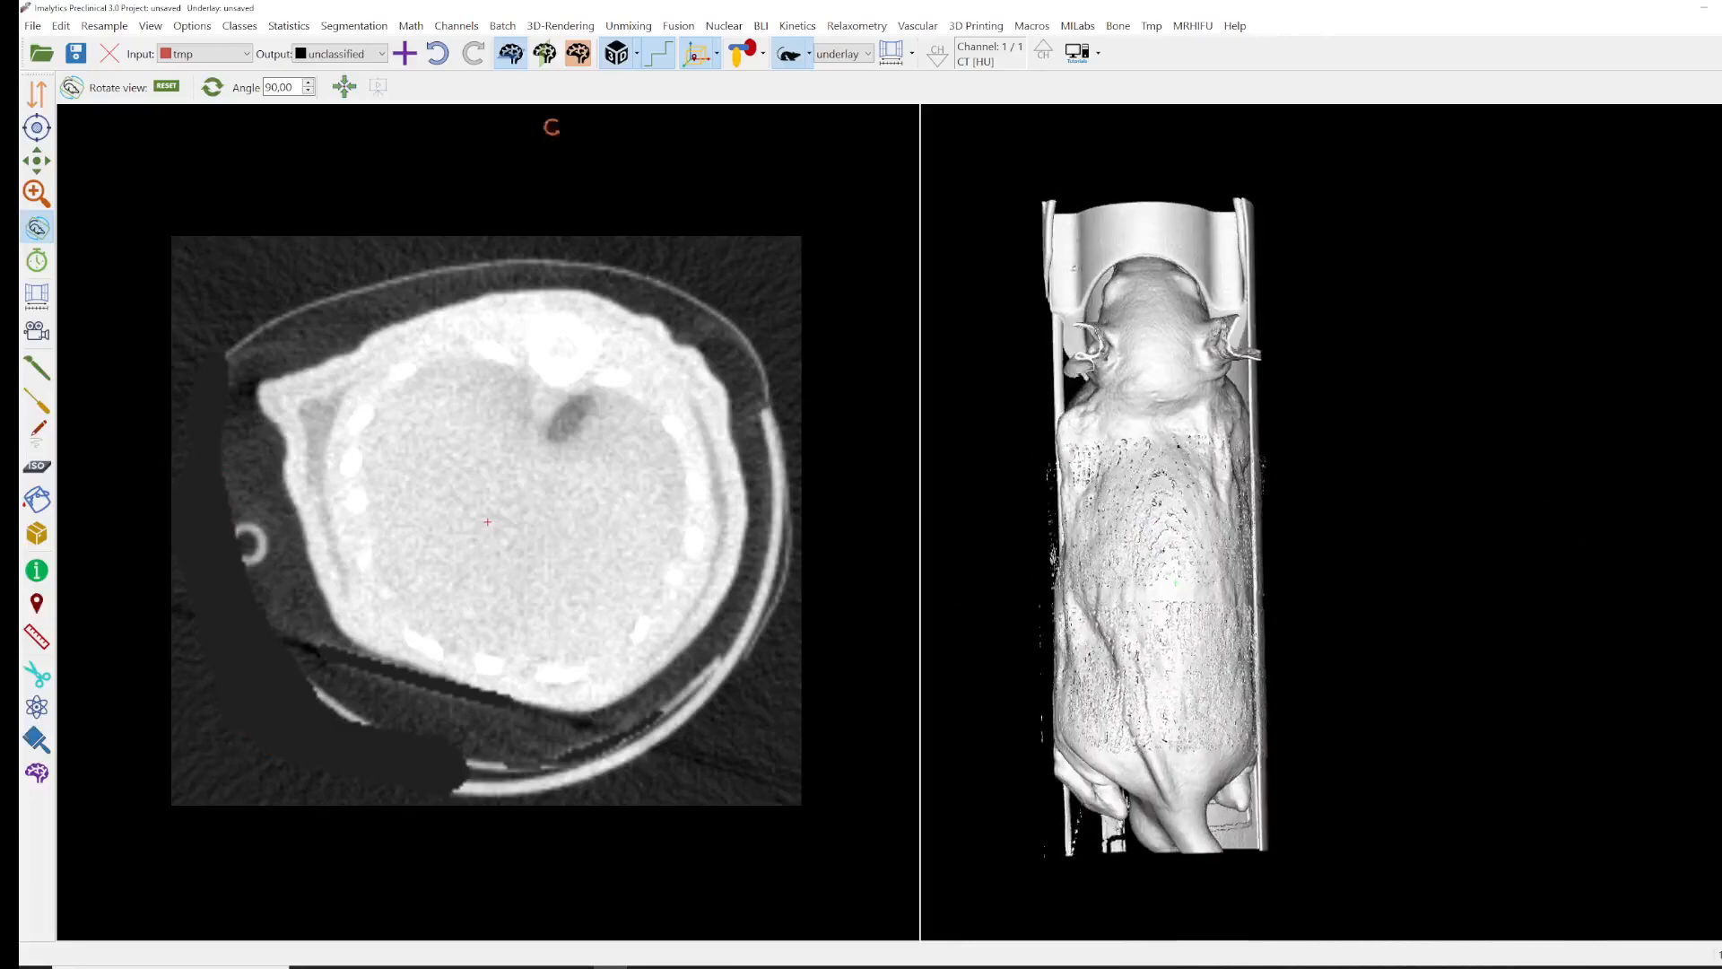
{"action": "left_click", "coordinate": [439, 56]}
{"action": "left_click", "coordinate": [439, 56]}
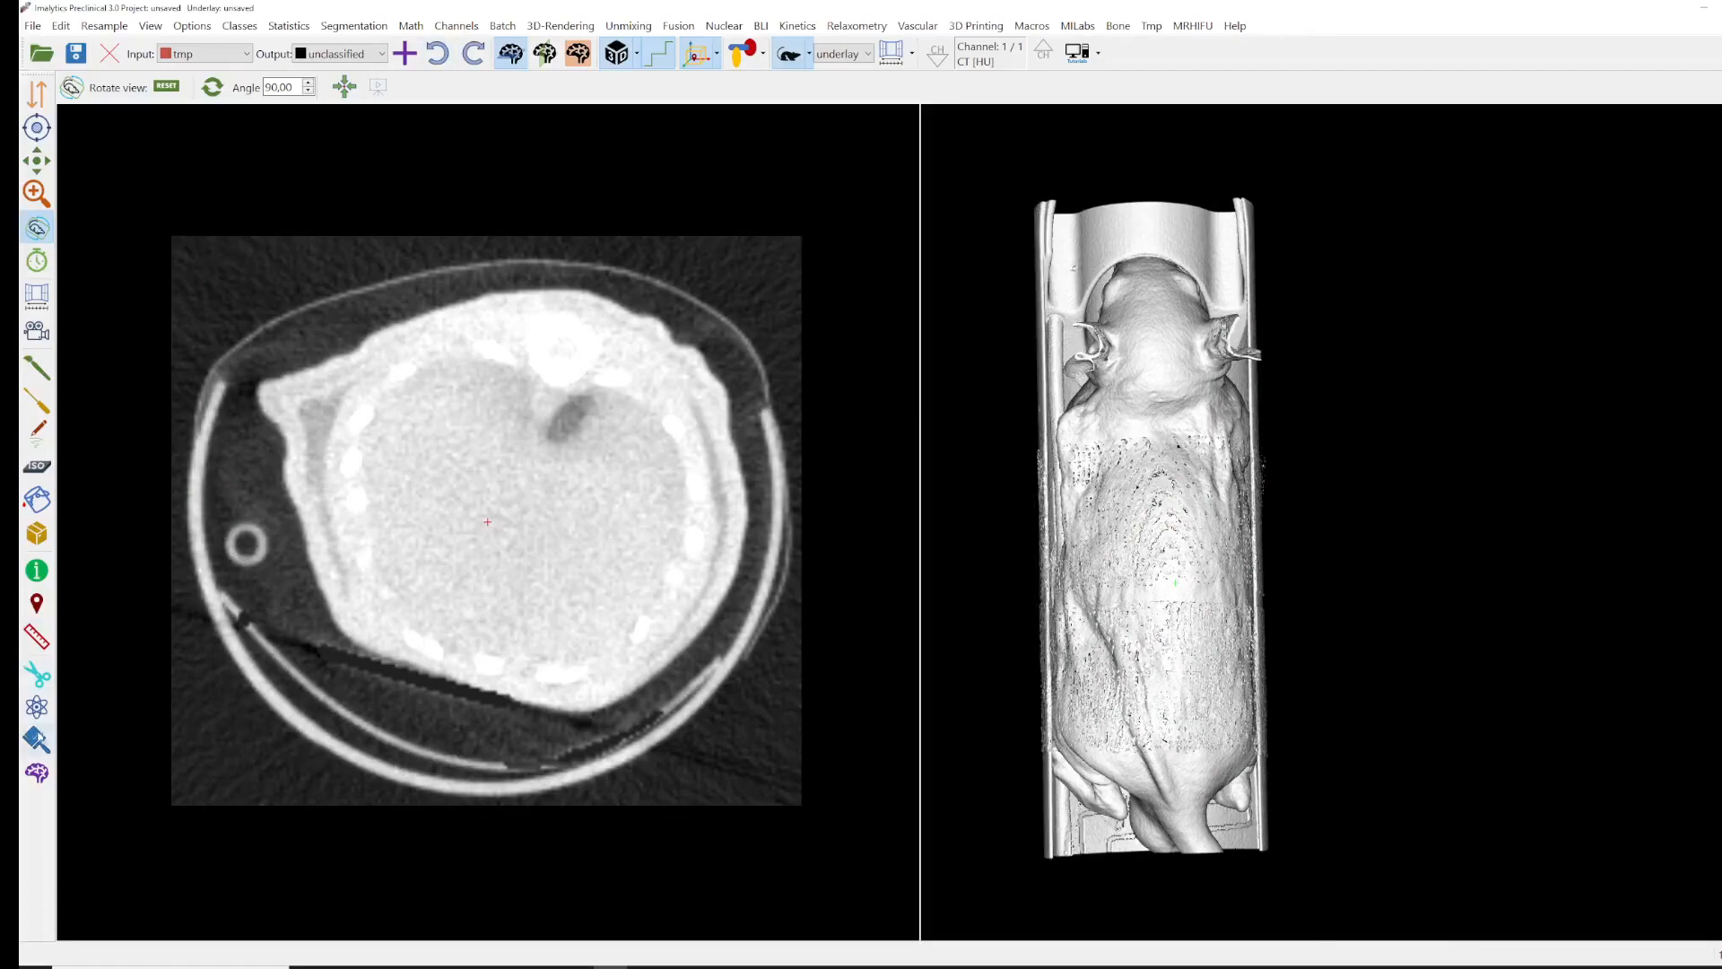
- Enable sphere mode for image cleaning and measure the thickness of the holder wall in the slice without saving the measurement
{"action": "left_click", "coordinate": [39, 742]}
{"action": "left_click", "coordinate": [322, 93]}
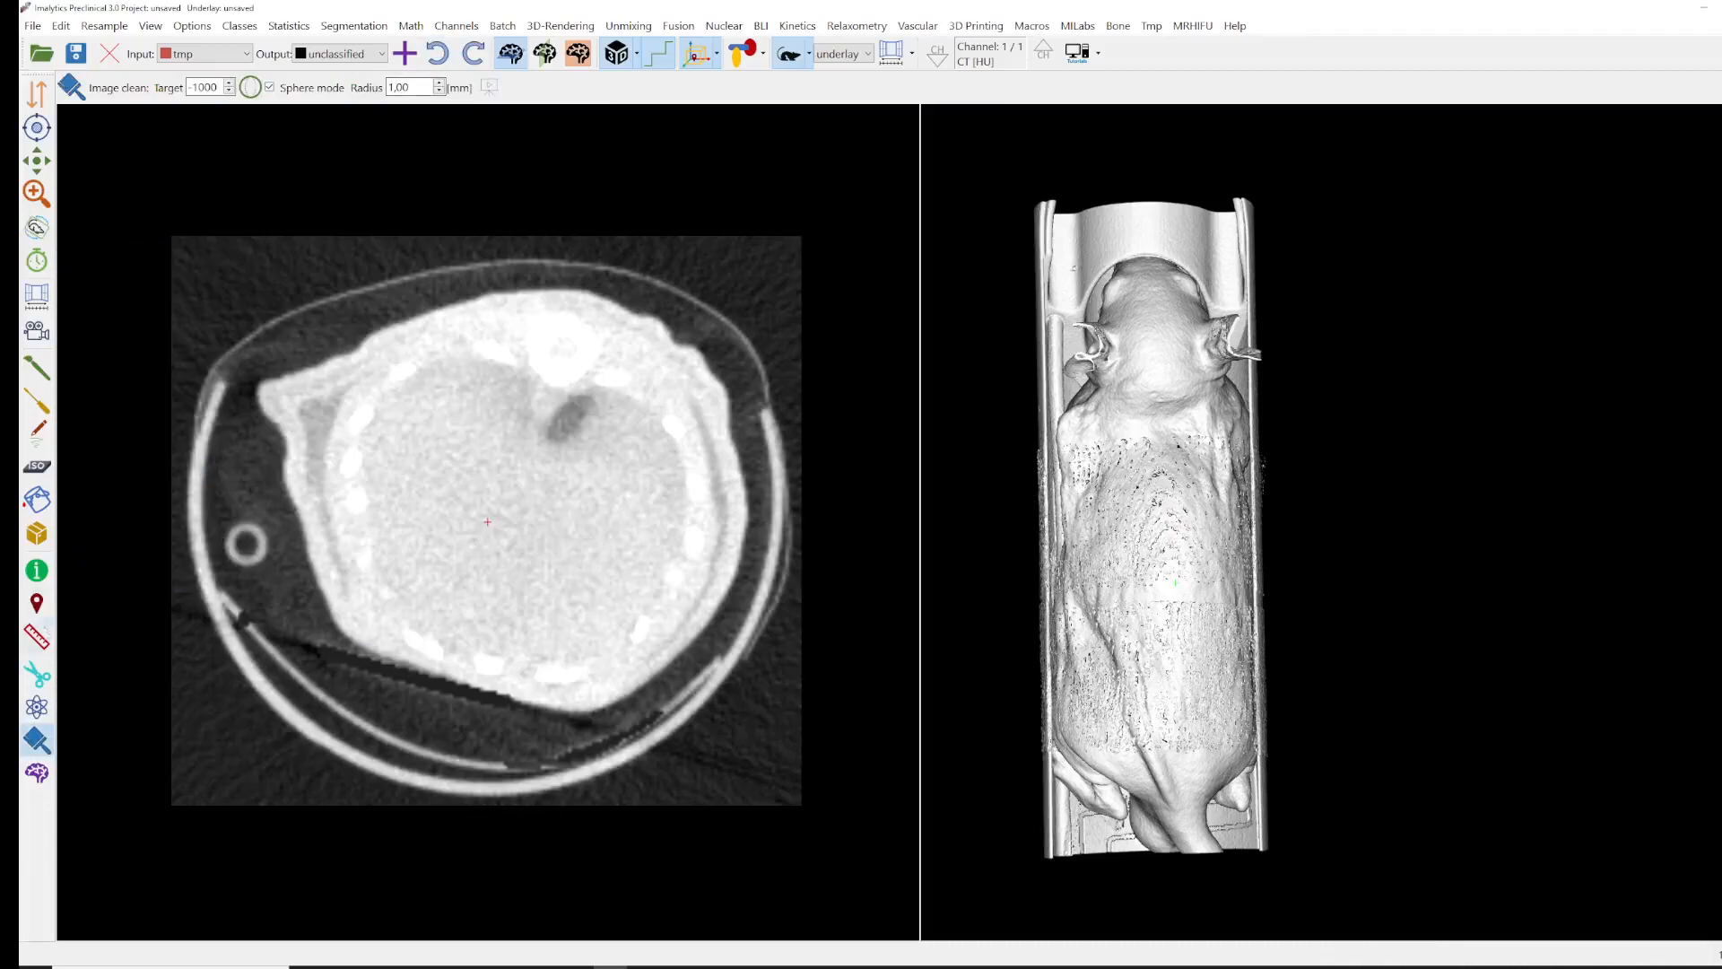
{"action": "left_click", "coordinate": [35, 637]}
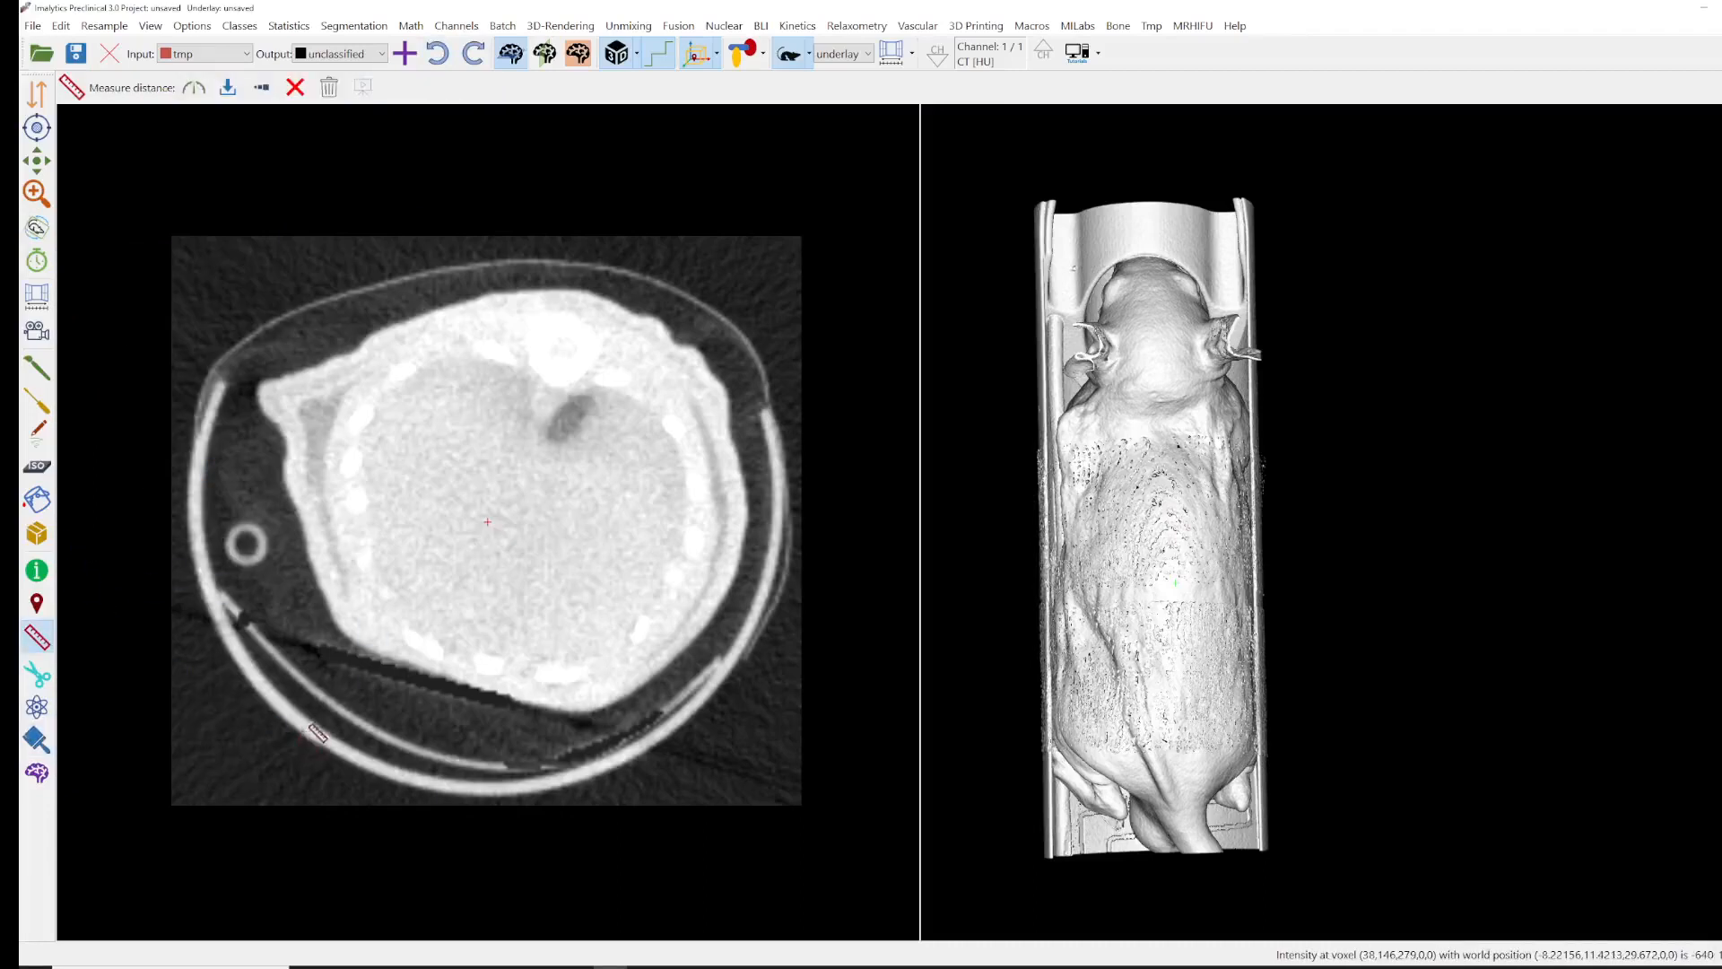
{"action": "left_click_drag", "start_coordinate": [316, 728], "coordinate": [311, 728]}
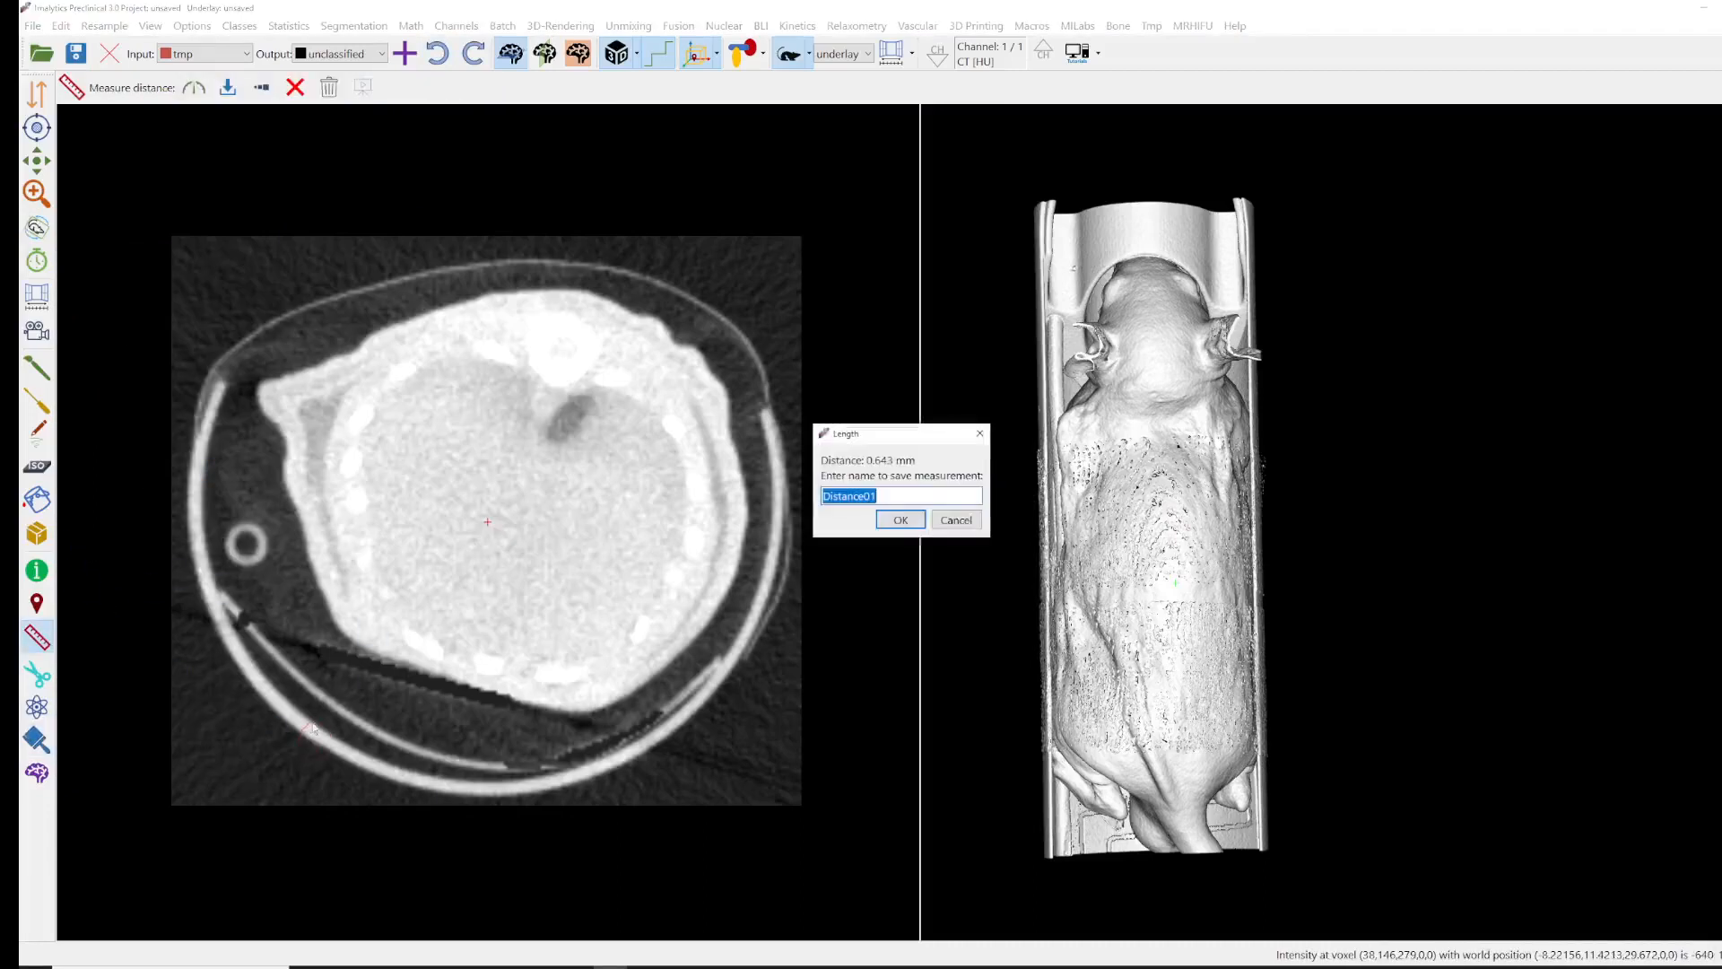
{"action": "left_click", "coordinate": [979, 433]}
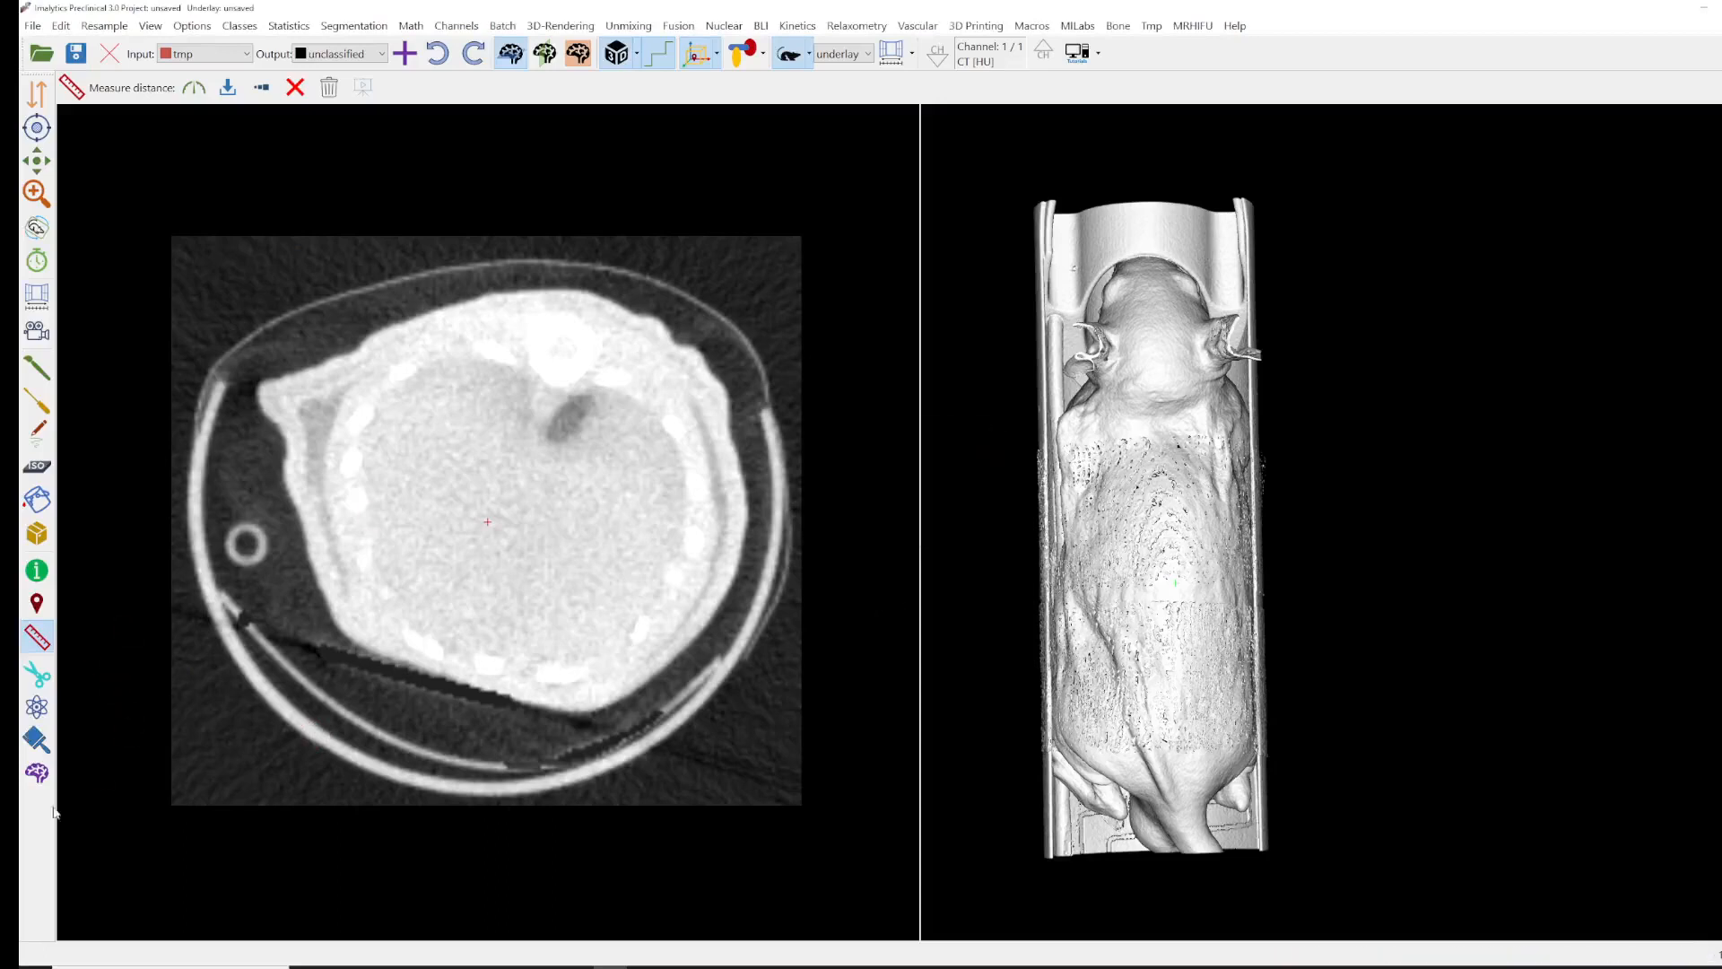
- Set the image clean sphere radius to 0.70 mm and turn the 3D view to the holder's outer surface
{"action": "left_click", "coordinate": [36, 740]}
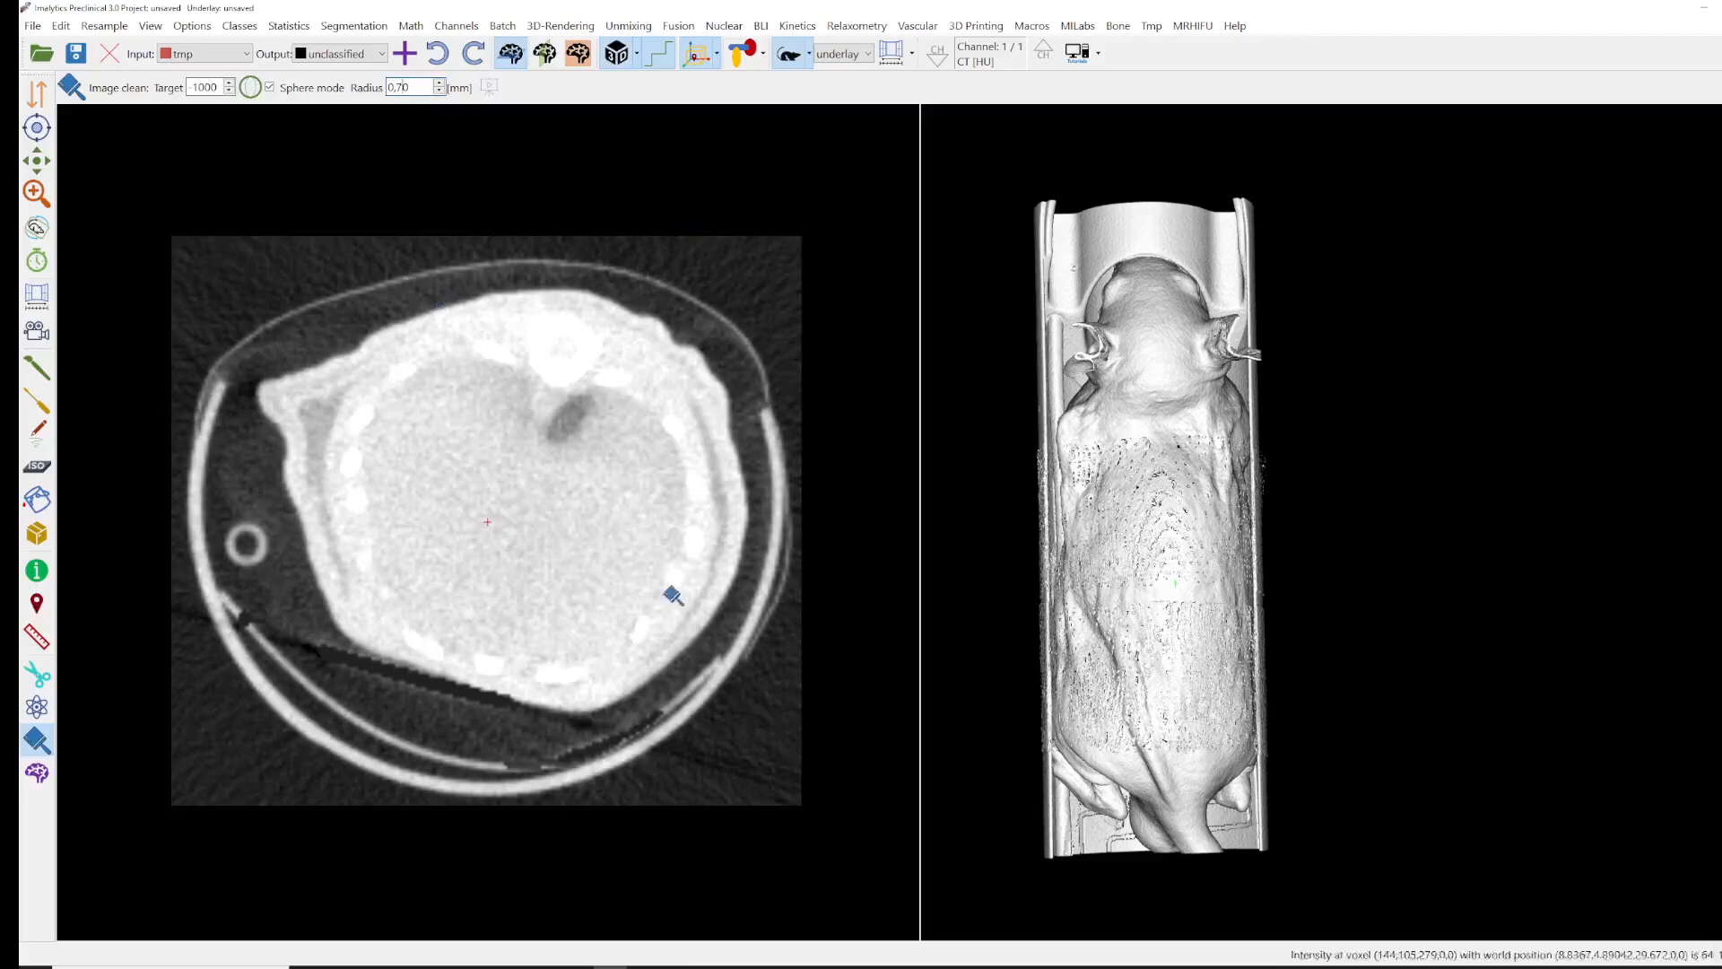
{"action": "left_click", "coordinate": [45, 238]}
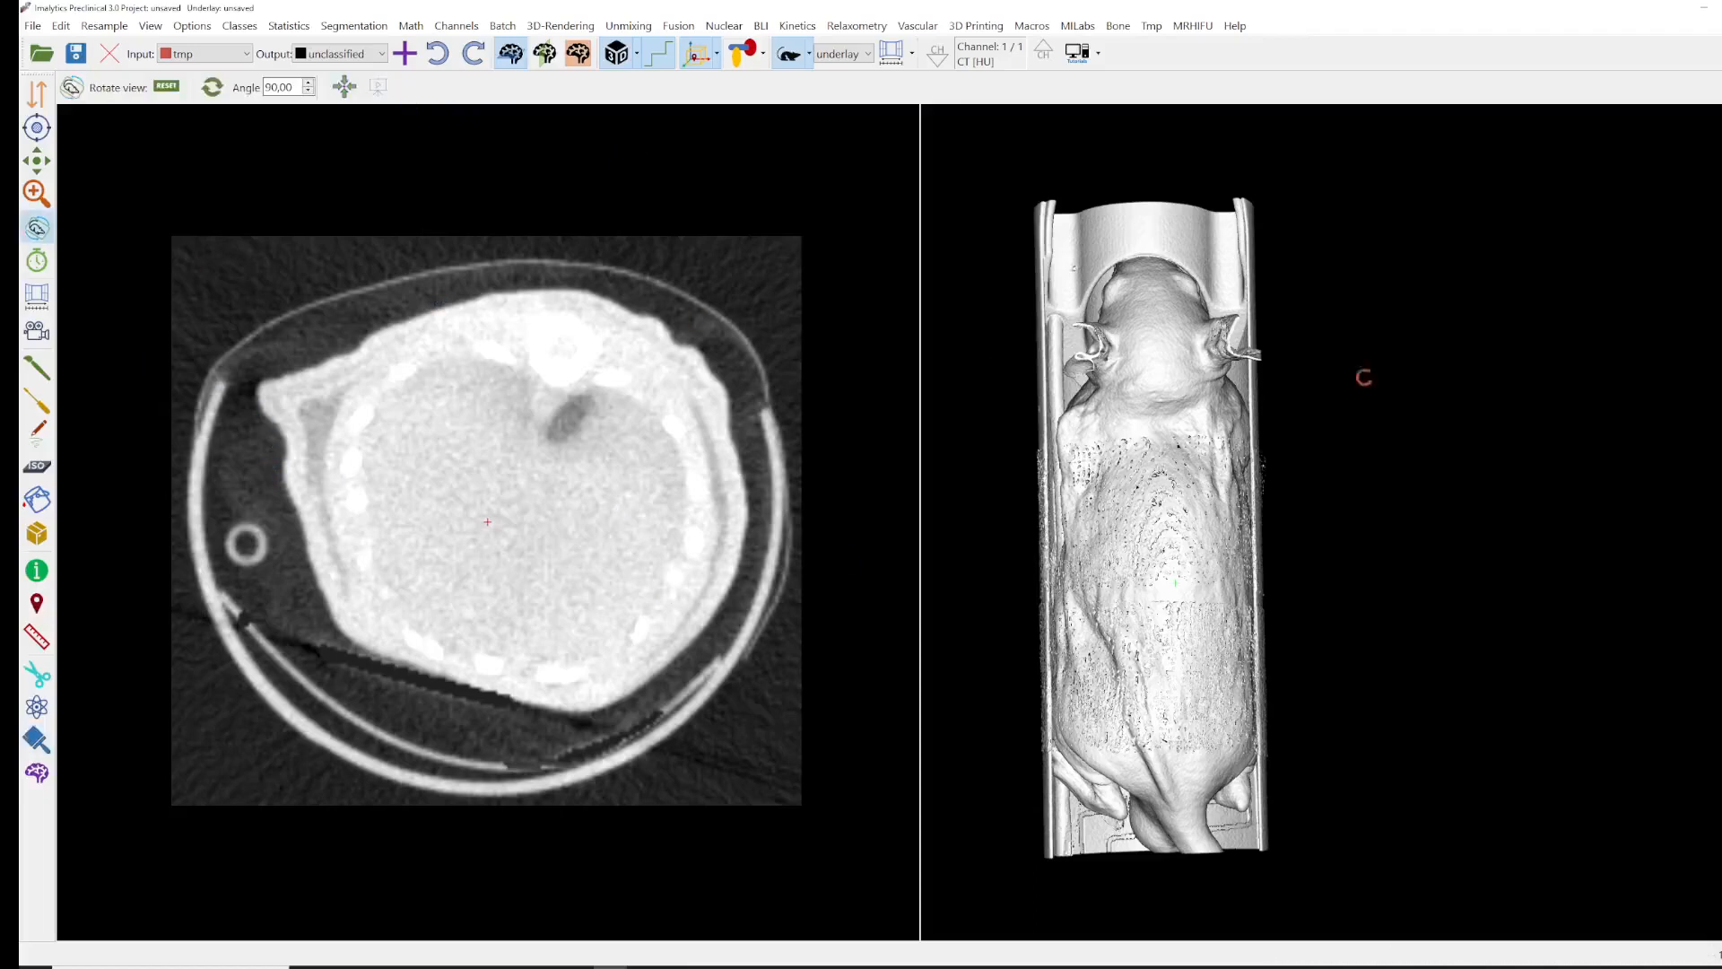
{"action": "left_click_drag", "start_coordinate": [1364, 374], "coordinate": [1585, 619]}
{"action": "middle_click_drag", "start_coordinate": [1585, 619], "coordinate": [1180, 571]}
{"action": "left_click_drag", "start_coordinate": [1179, 572], "coordinate": [1153, 377]}
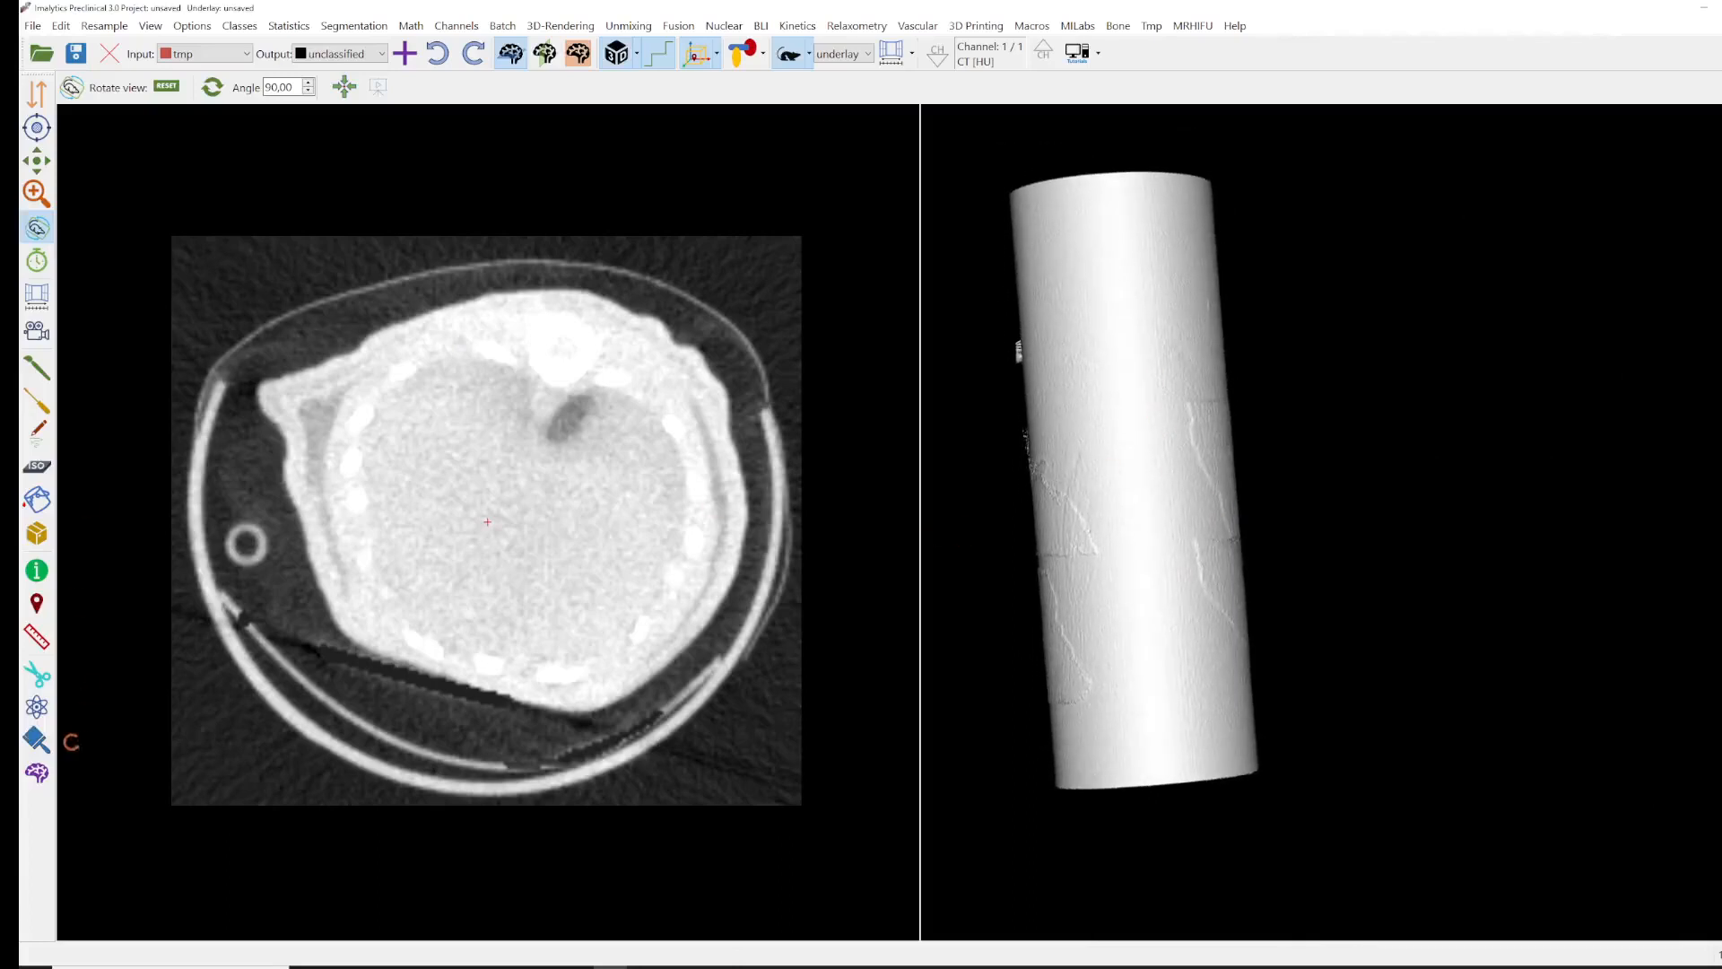
- Try erasing the holder's outer surface along its full length in the 3D view with image clean in sphere mode, and undo it
{"action": "left_click", "coordinate": [41, 740]}
{"action": "mouse_move", "coordinate": [974, 149]}
{"action": "left_mouse_down"}
{"action": "mouse_move", "coordinate": [1006, 151]}
{"action": "mouse_move", "coordinate": [1307, 645]}
{"action": "mouse_move", "coordinate": [1272, 822]}
{"action": "mouse_move", "coordinate": [1023, 839]}
{"action": "left_mouse_up"}
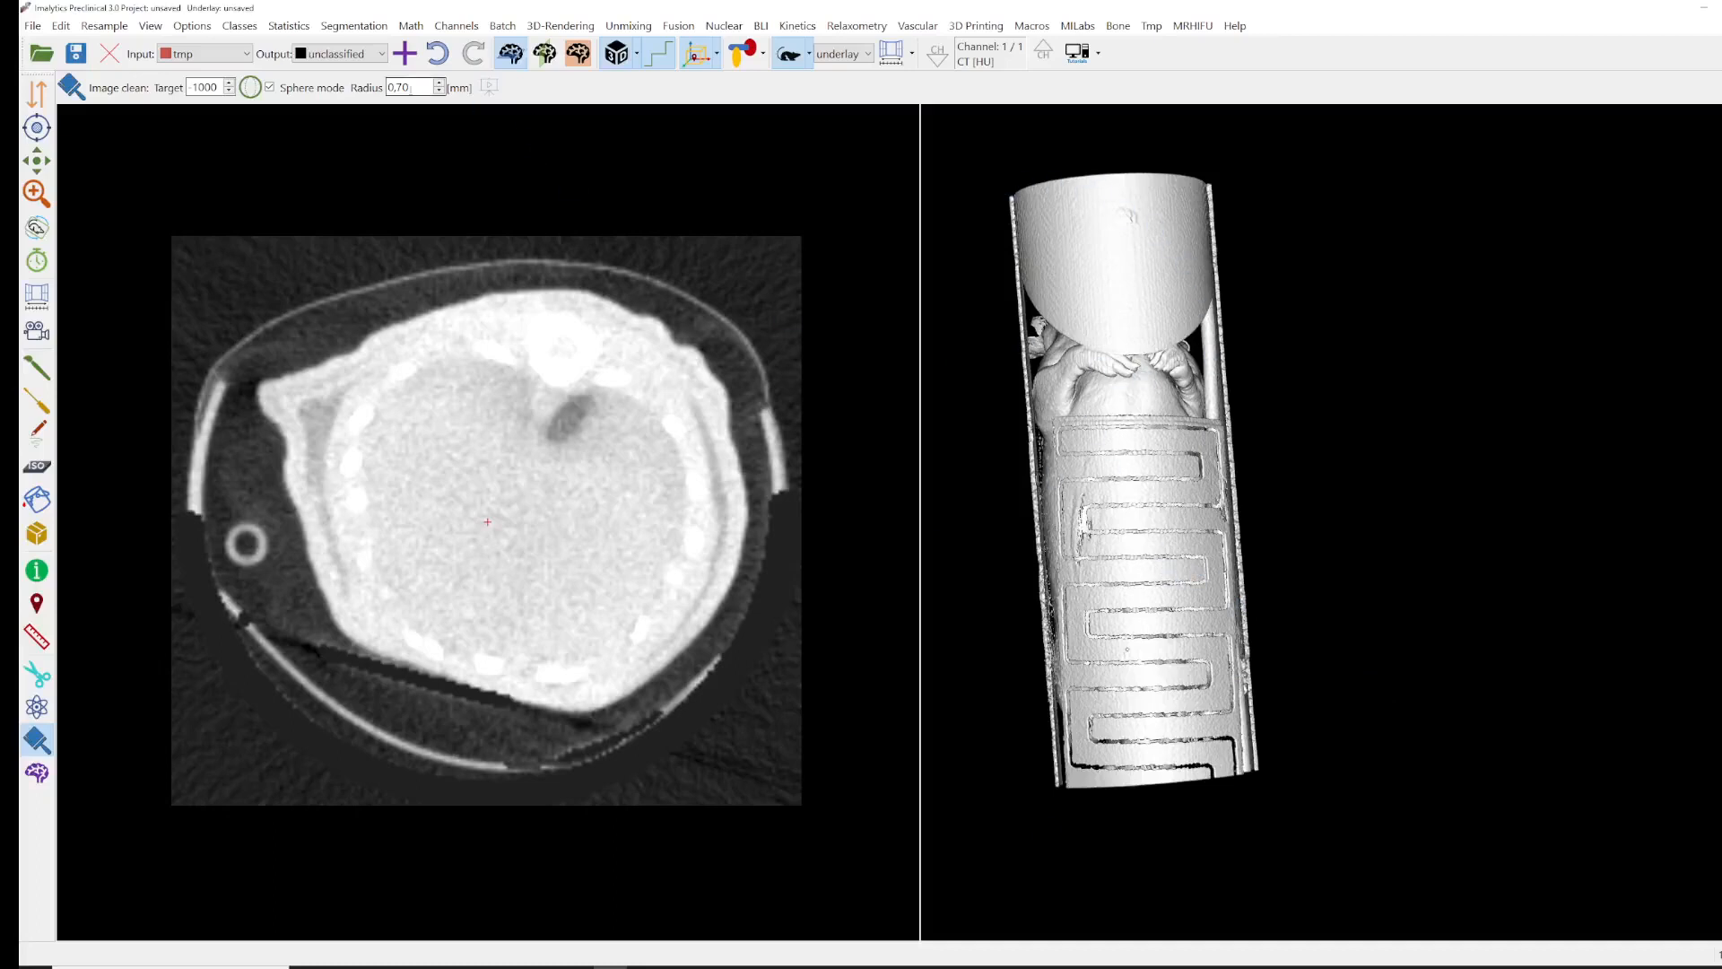
{"action": "left_click", "coordinate": [438, 53]}
- Compare cleaning the holder in 3D without sphere mode on its upper part and with sphere mode along its length, undoing both
{"action": "left_click", "coordinate": [270, 88]}
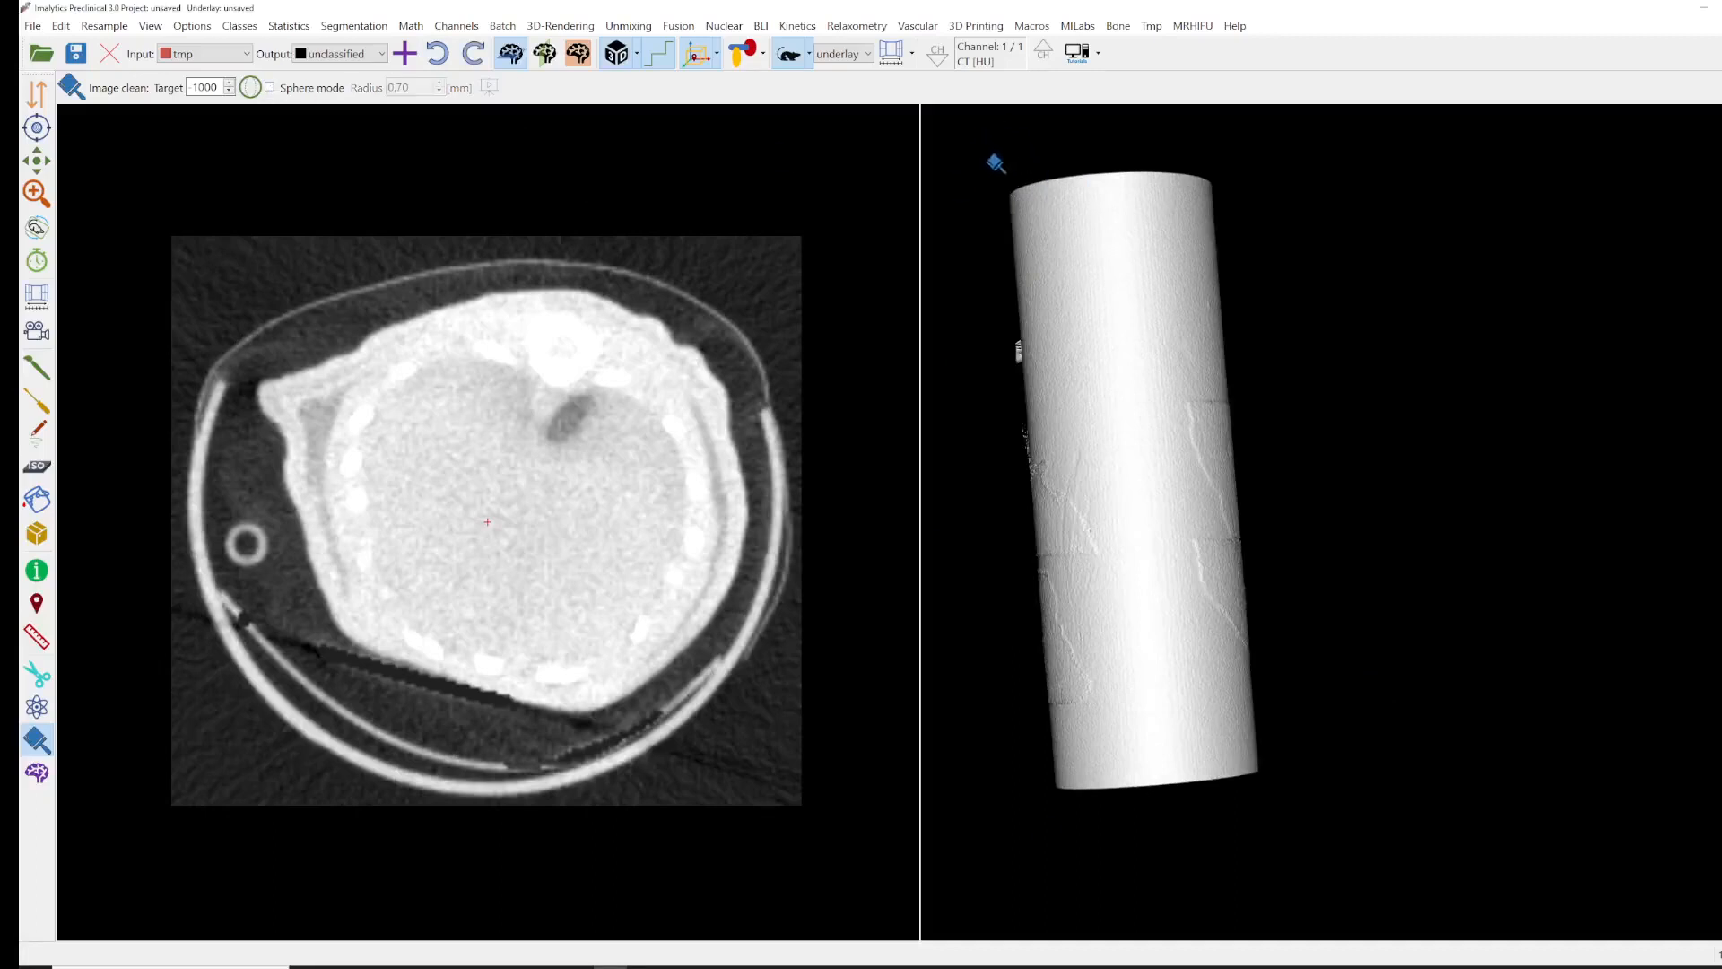
{"action": "mouse_move", "coordinate": [995, 163]}
{"action": "left_mouse_down"}
{"action": "mouse_move", "coordinate": [1329, 360]}
{"action": "mouse_move", "coordinate": [1006, 410]}
{"action": "left_mouse_up"}
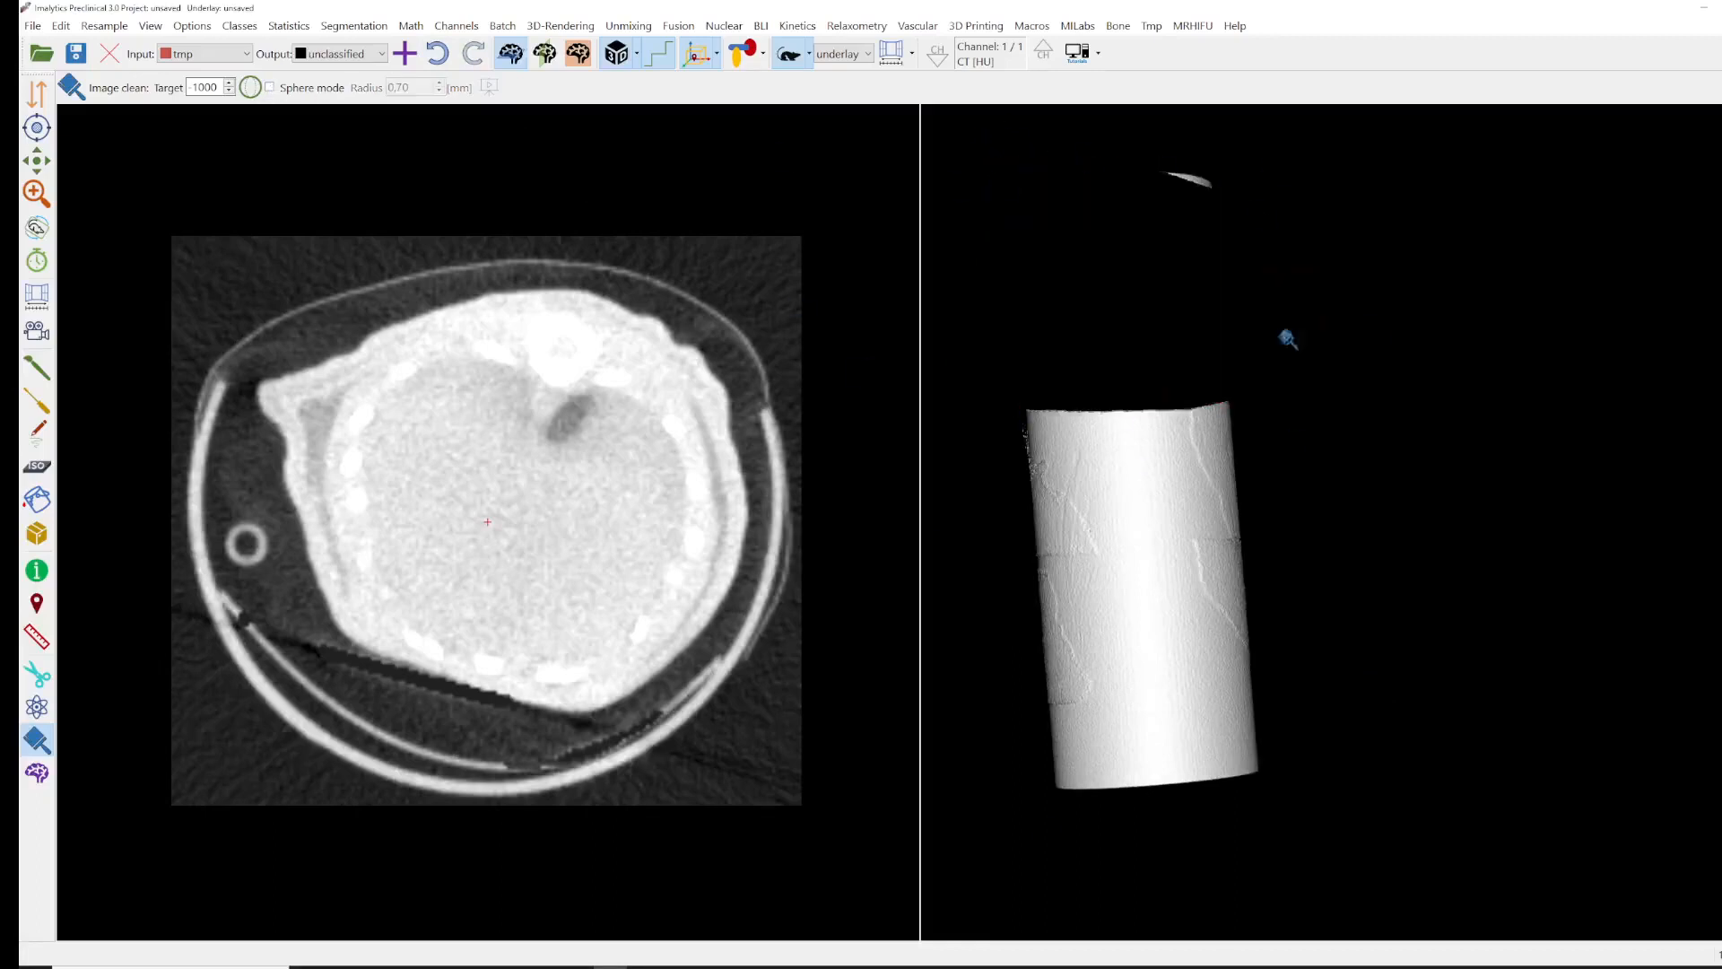
{"action": "left_click", "coordinate": [437, 52]}
{"action": "left_click", "coordinate": [336, 93]}
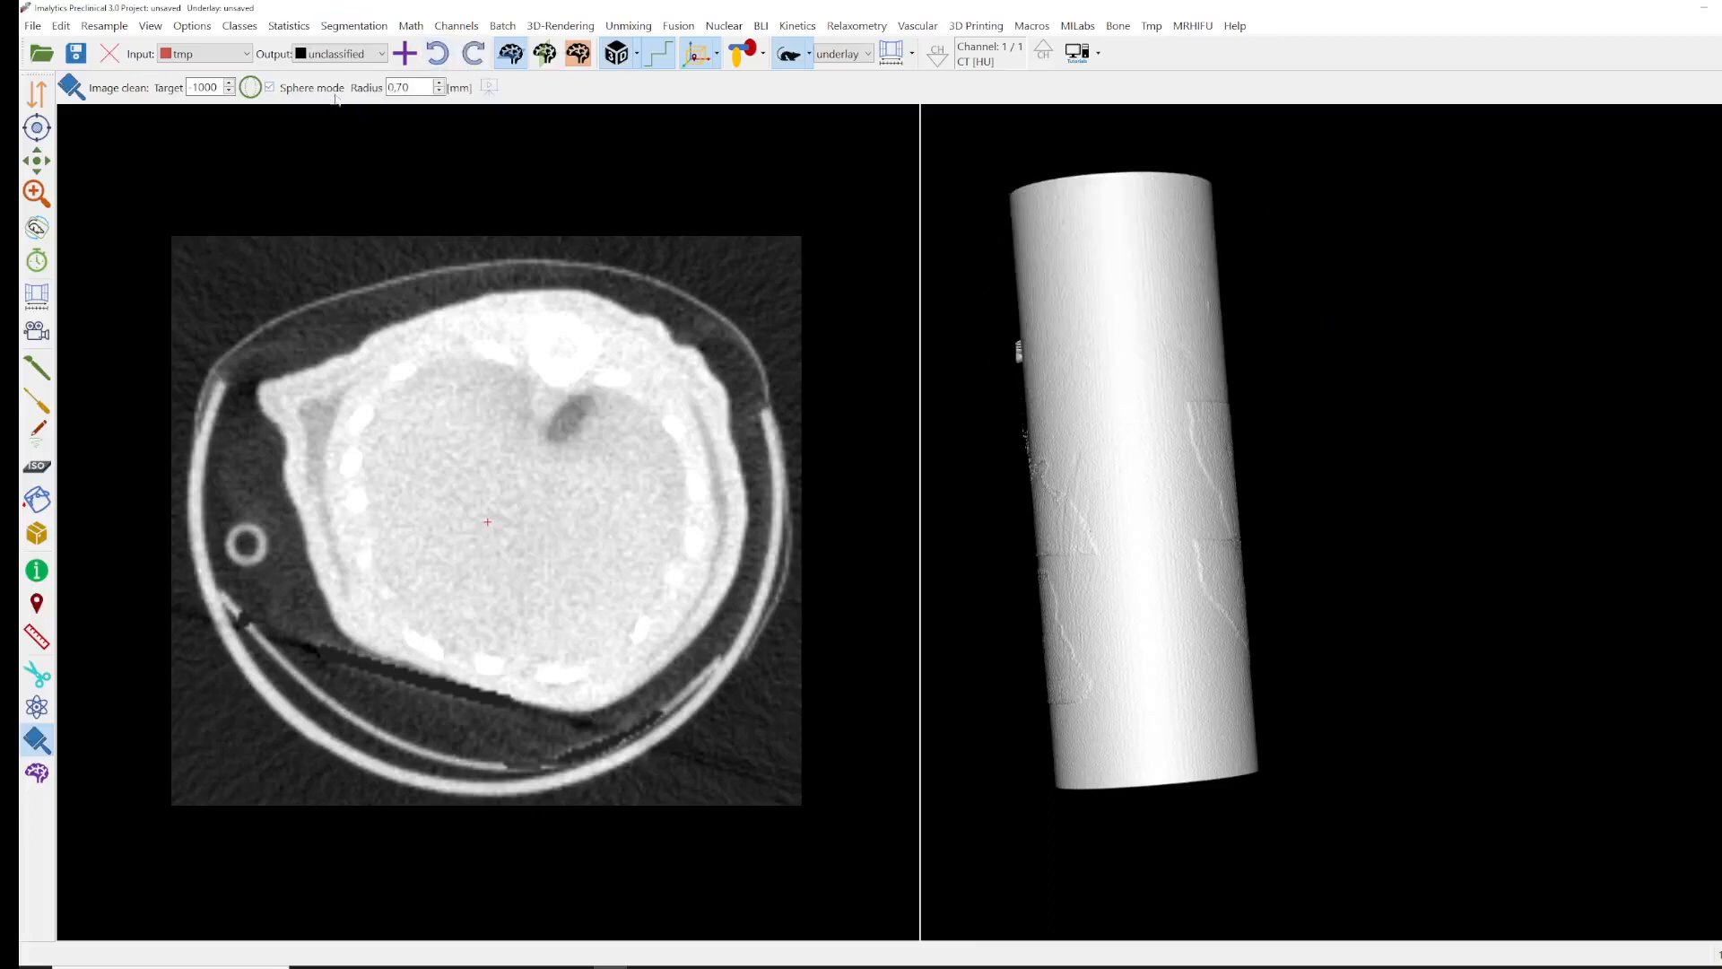
{"action": "mouse_move", "coordinate": [960, 151]}
{"action": "left_mouse_down"}
{"action": "mouse_move", "coordinate": [1272, 177]}
{"action": "mouse_move", "coordinate": [1337, 742]}
{"action": "mouse_move", "coordinate": [1162, 847]}
{"action": "mouse_move", "coordinate": [1057, 831]}
{"action": "mouse_move", "coordinate": [1112, 813]}
{"action": "left_mouse_up"}
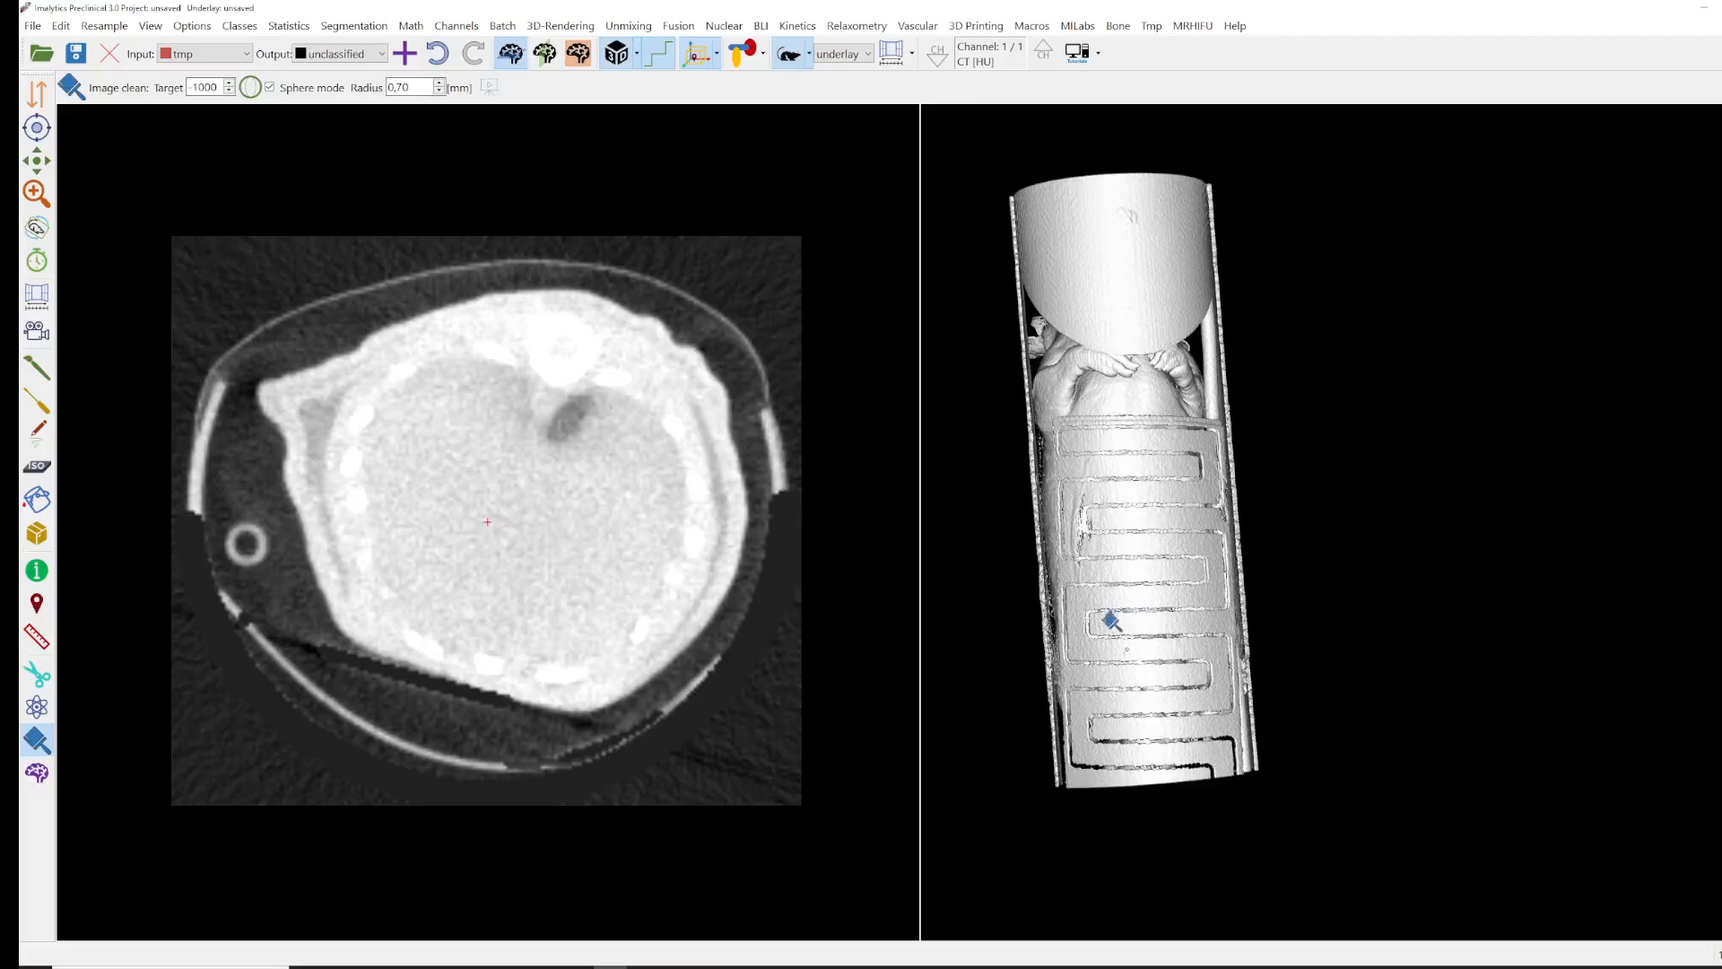
{"action": "left_click", "coordinate": [440, 56]}
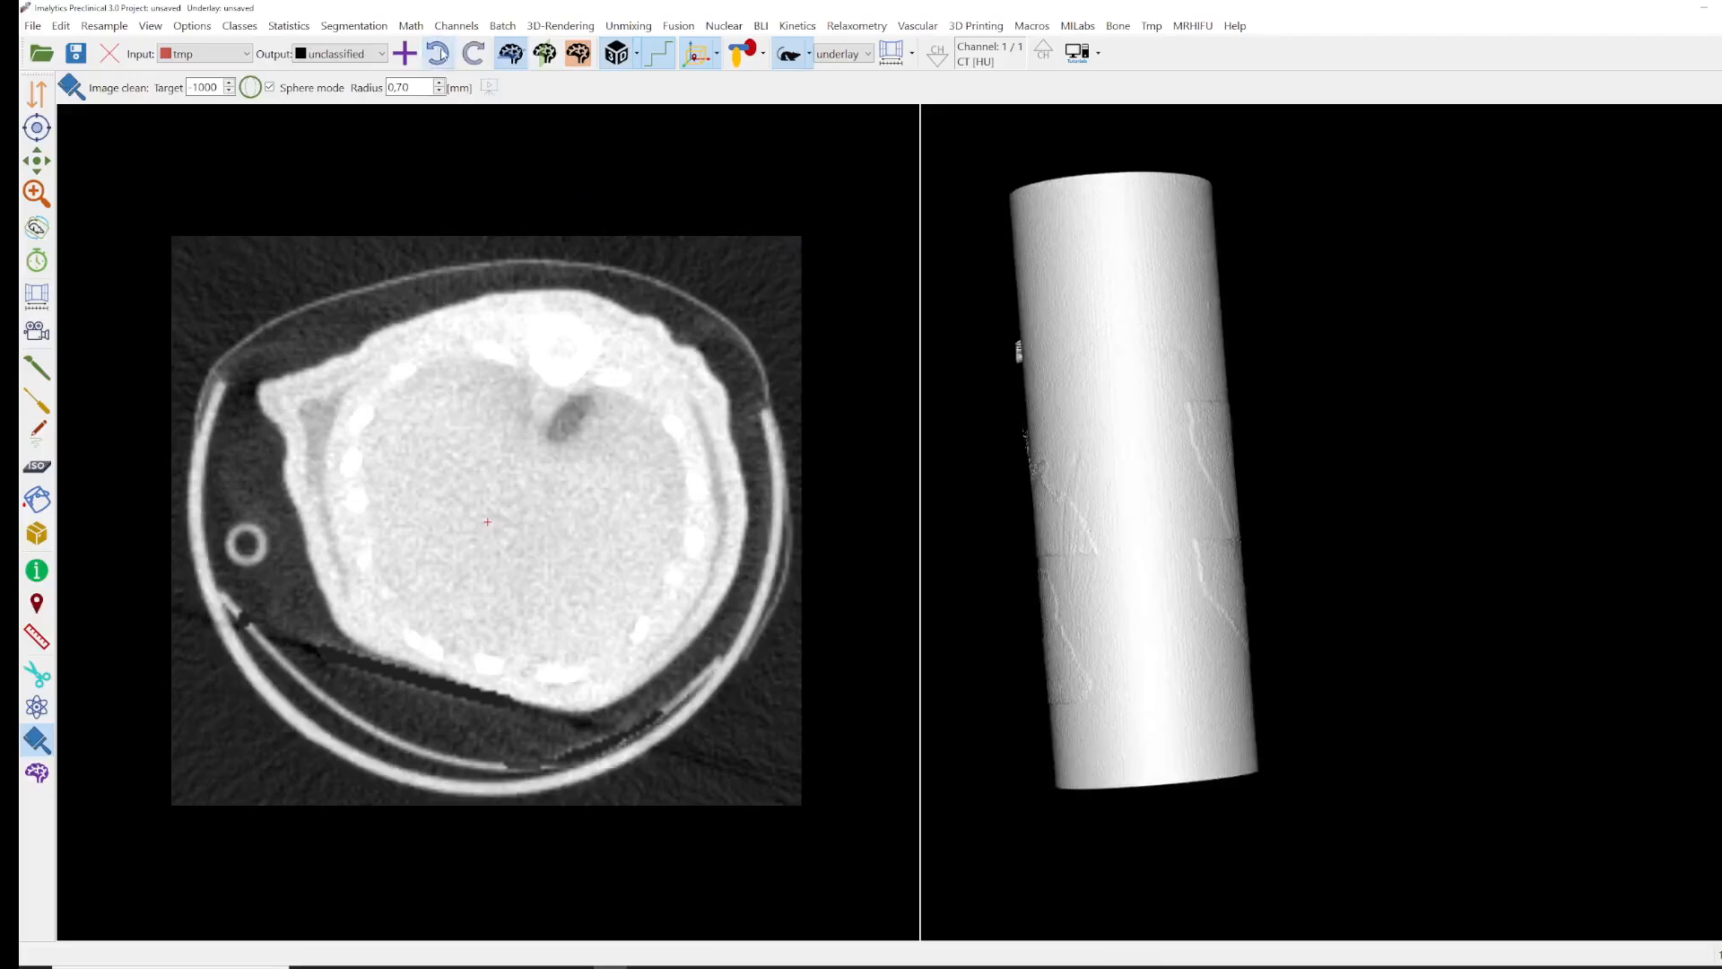
- Disable sphere mode and erase the holder shell around the sides and underside of the mouse in the axial slice
{"action": "left_click", "coordinate": [284, 89]}
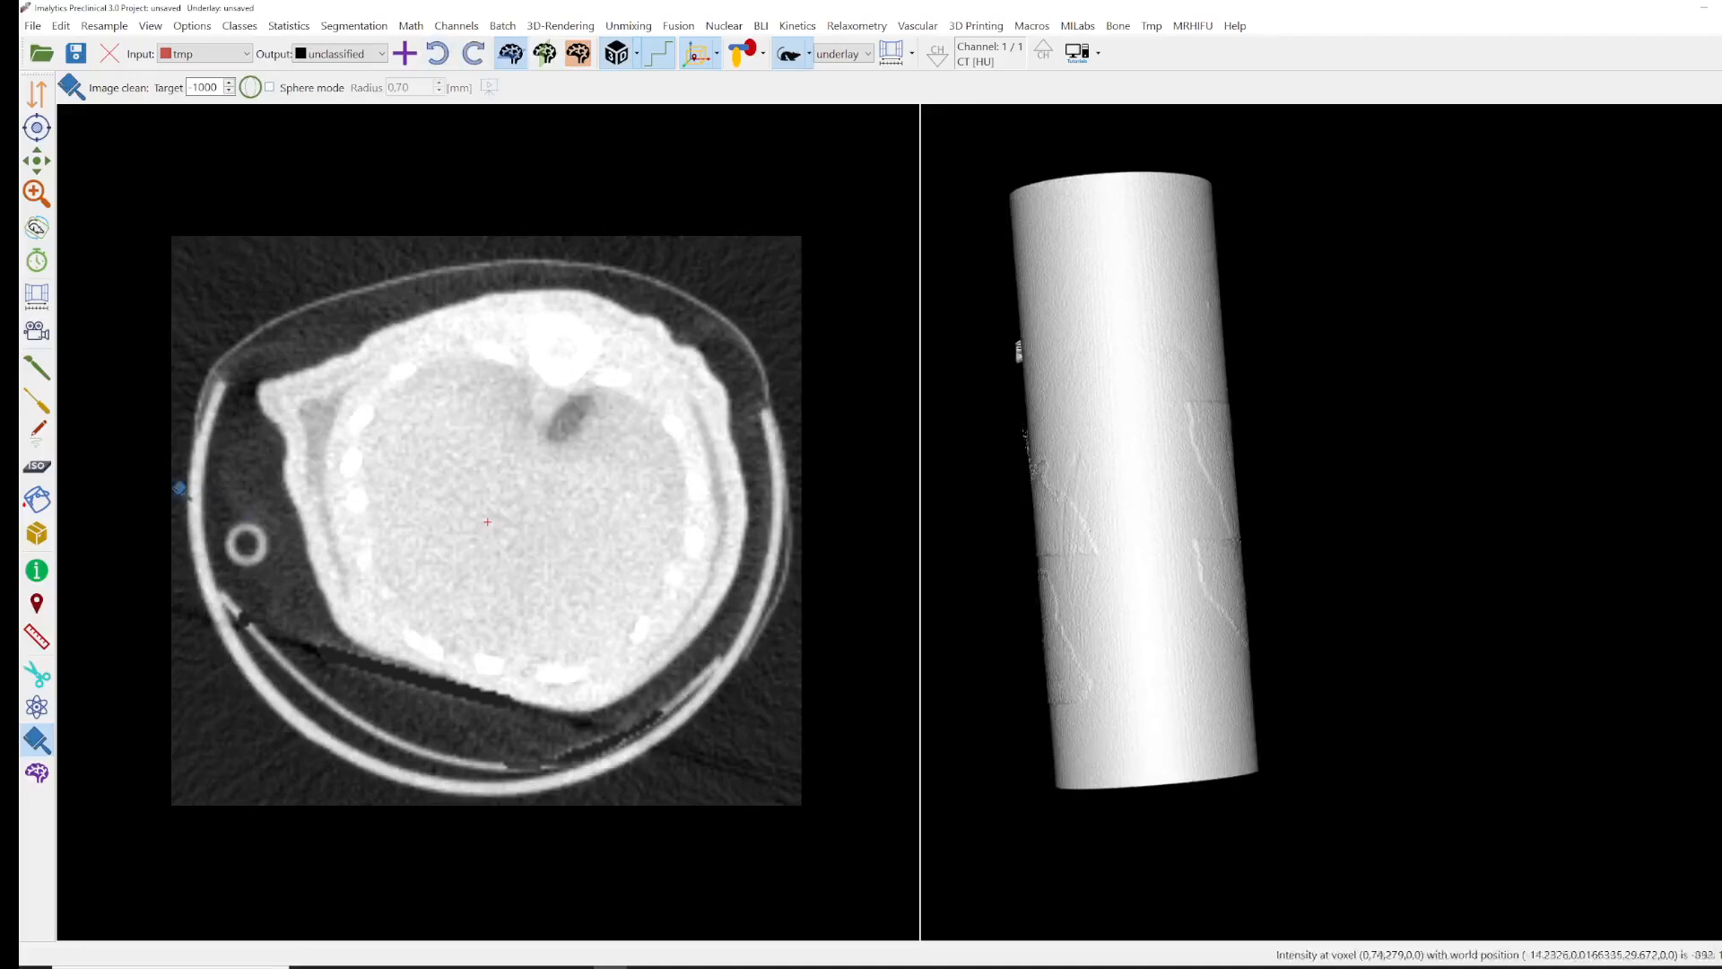
{"action": "mouse_move", "coordinate": [235, 364]}
{"action": "left_mouse_down"}
{"action": "mouse_move", "coordinate": [231, 507]}
{"action": "mouse_move", "coordinate": [285, 638]}
{"action": "mouse_move", "coordinate": [421, 752]}
{"action": "mouse_move", "coordinate": [626, 744]}
{"action": "mouse_move", "coordinate": [737, 638]}
{"action": "mouse_move", "coordinate": [764, 447]}
{"action": "mouse_move", "coordinate": [792, 400]}
{"action": "mouse_move", "coordinate": [789, 627]}
{"action": "mouse_move", "coordinate": [634, 819]}
{"action": "mouse_move", "coordinate": [369, 819]}
{"action": "mouse_move", "coordinate": [218, 667]}
{"action": "mouse_move", "coordinate": [192, 588]}
{"action": "left_mouse_up"}
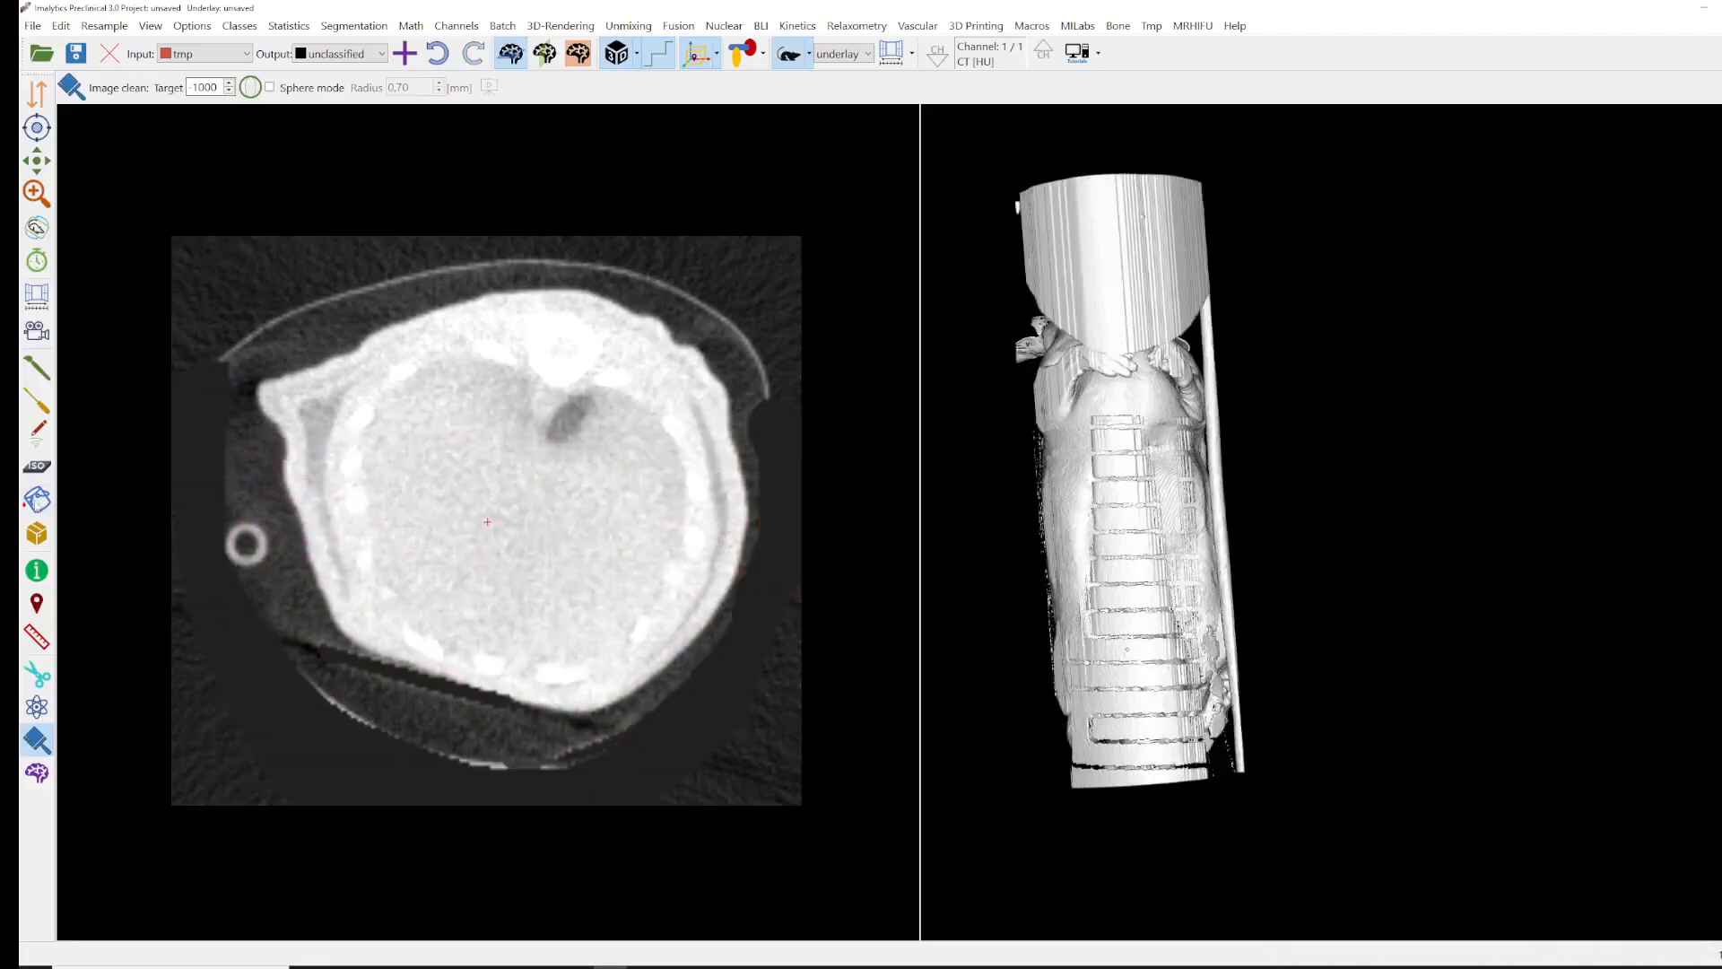
{"action": "mouse_move", "coordinate": [287, 719]}
{"action": "left_mouse_down"}
{"action": "mouse_move", "coordinate": [281, 692]}
{"action": "mouse_move", "coordinate": [495, 723]}
{"action": "left_mouse_up"}
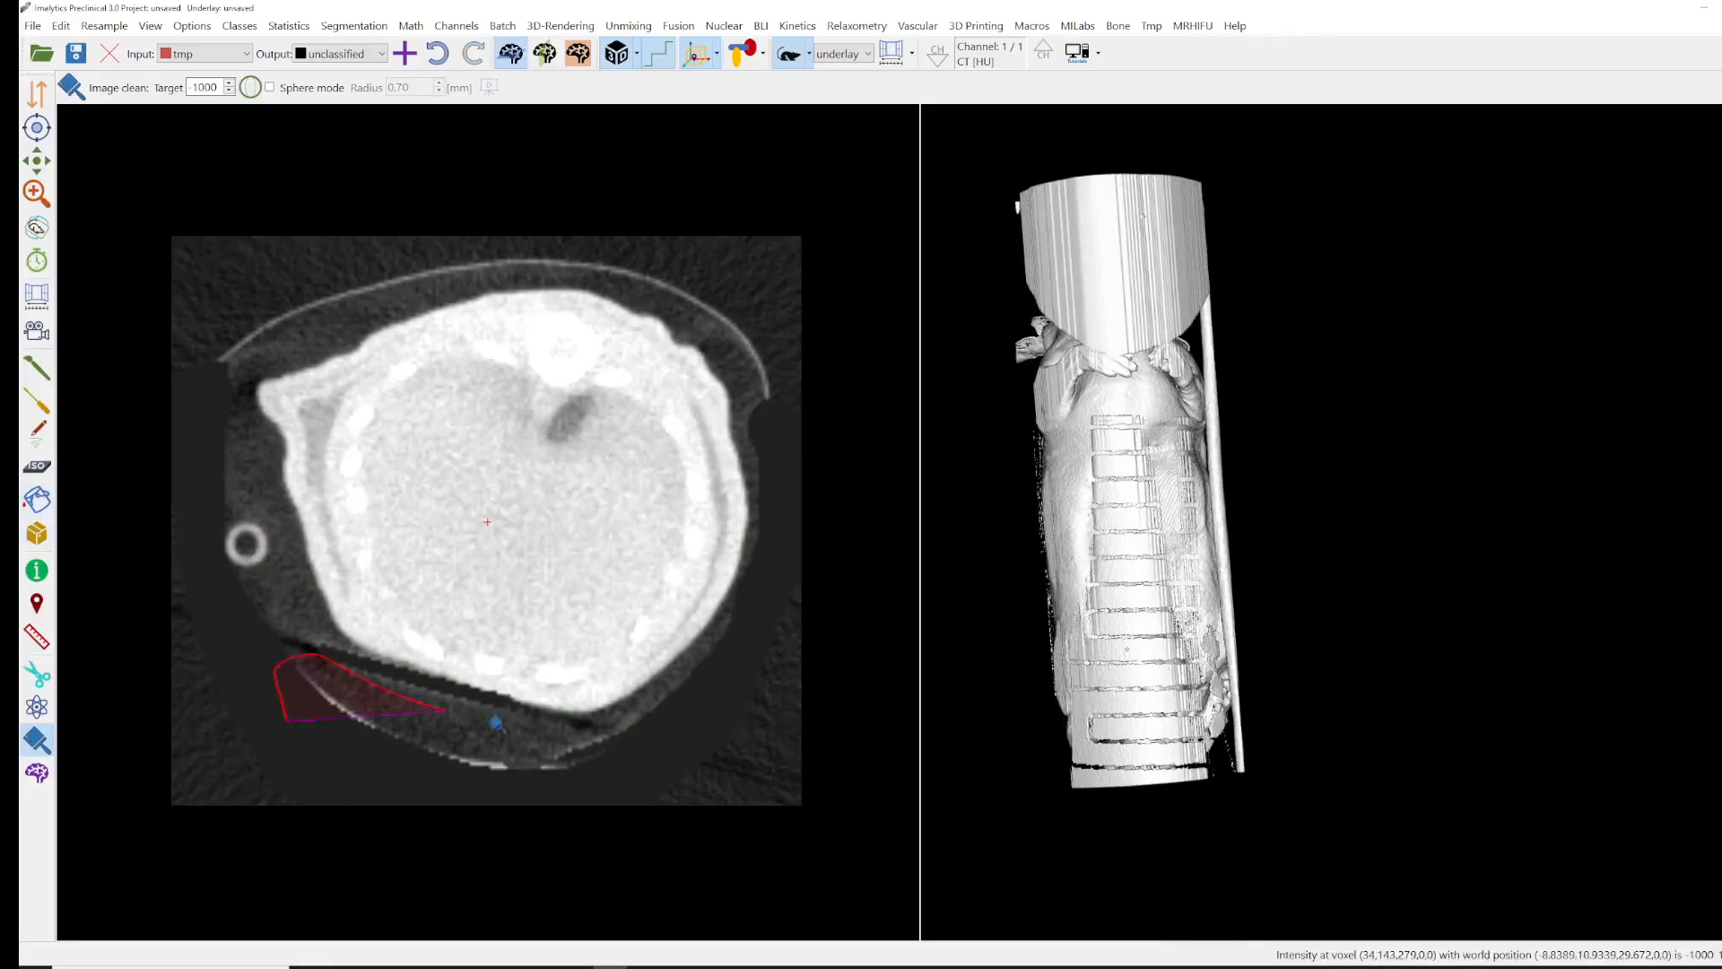
{"action": "mouse_move", "coordinate": [569, 791]}
{"action": "left_mouse_down"}
{"action": "mouse_move", "coordinate": [446, 799]}
{"action": "mouse_move", "coordinate": [581, 728]}
{"action": "left_mouse_up"}
{"action": "left_click_drag", "start_coordinate": [668, 807], "coordinate": [668, 807]}
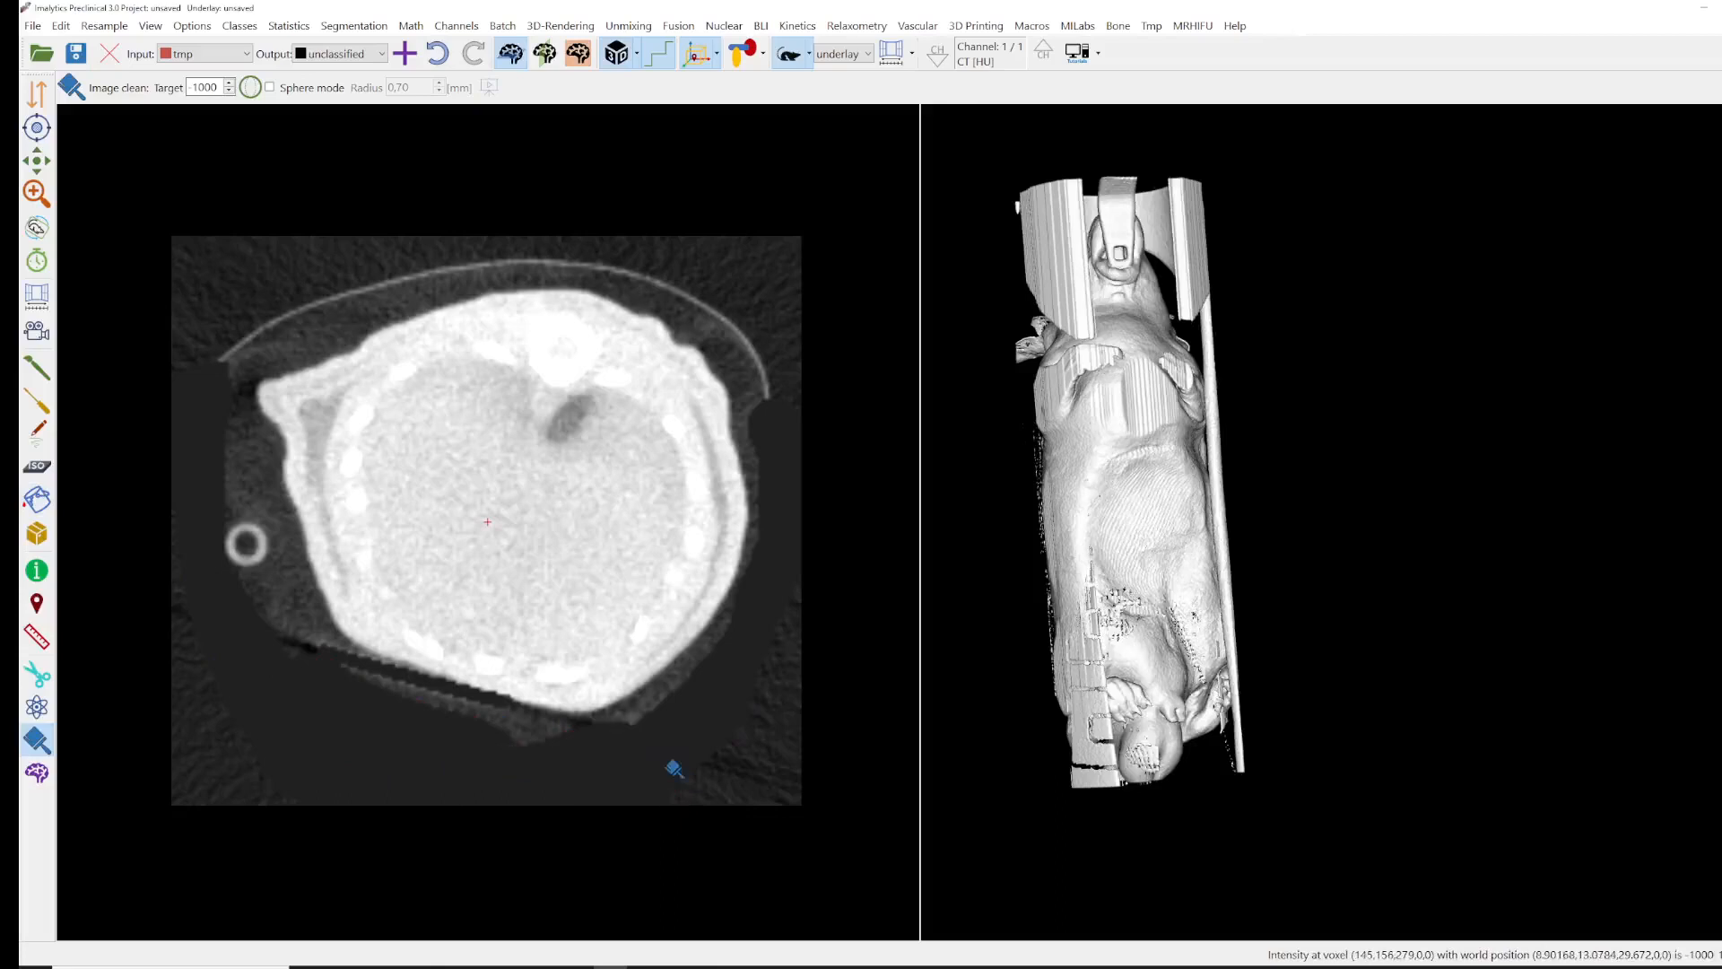
- Erase the leftover holder fragments beneath the pad in axial slices further along the body
{"action": "scroll", "coordinate": [604, 699], "scroll_direction": "down", "scroll_amount": 15}
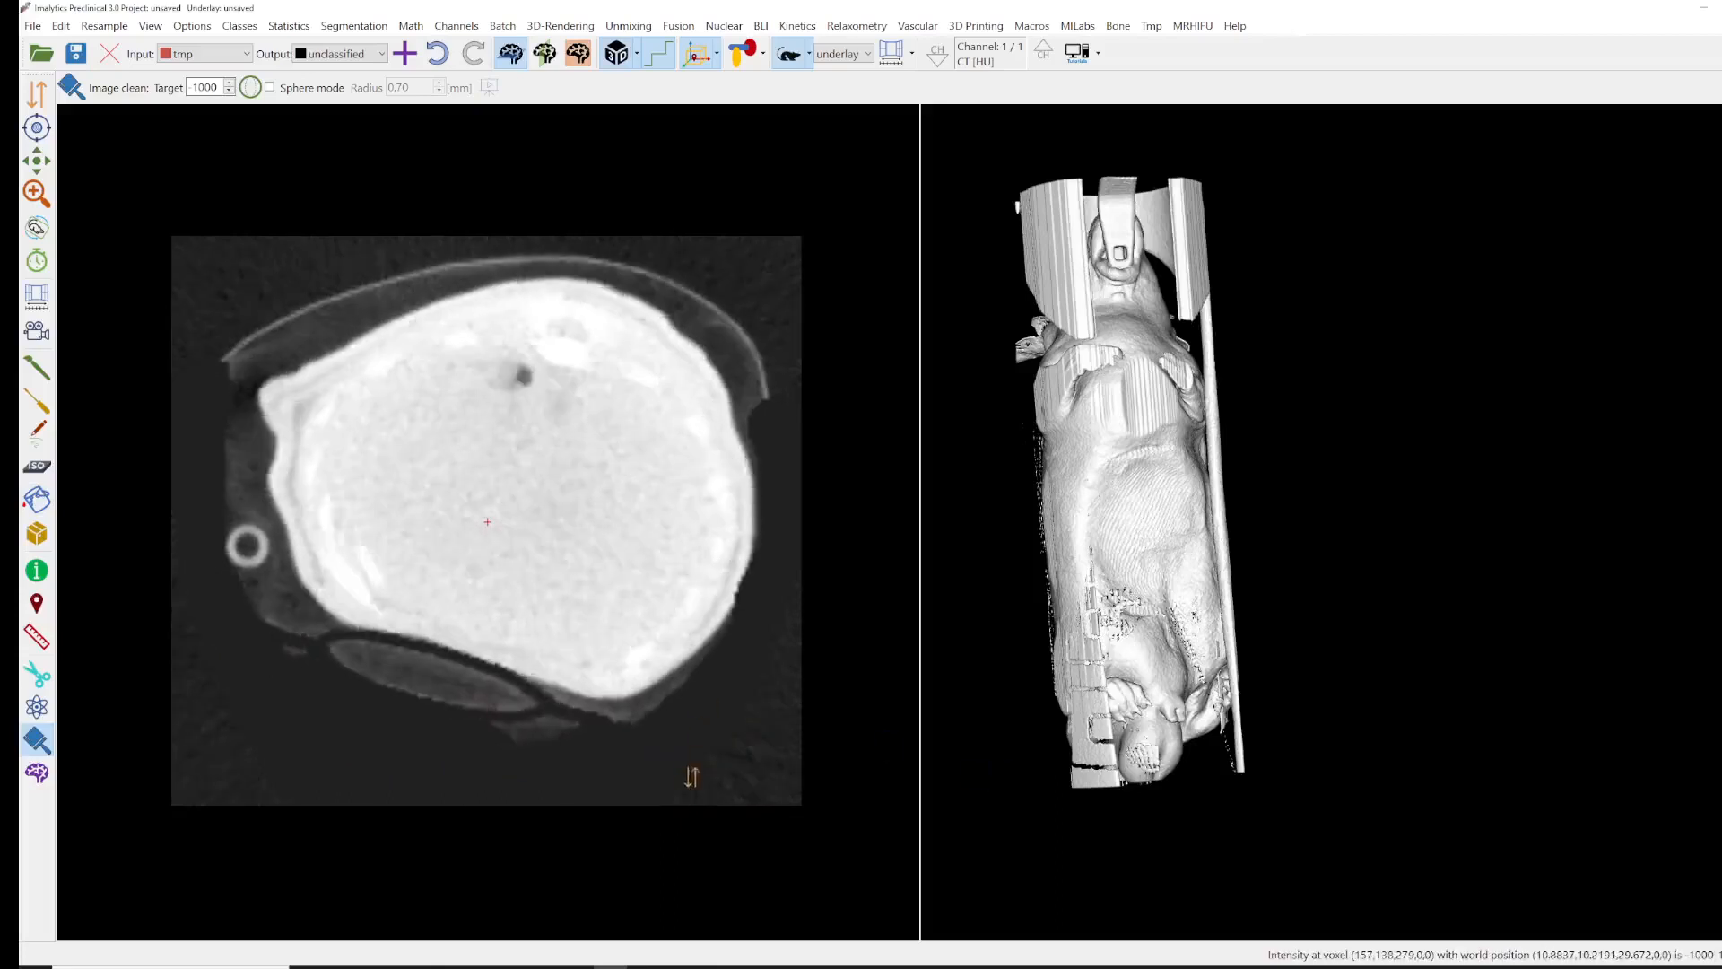
{"action": "scroll", "coordinate": [567, 726], "scroll_direction": "down", "scroll_amount": 20}
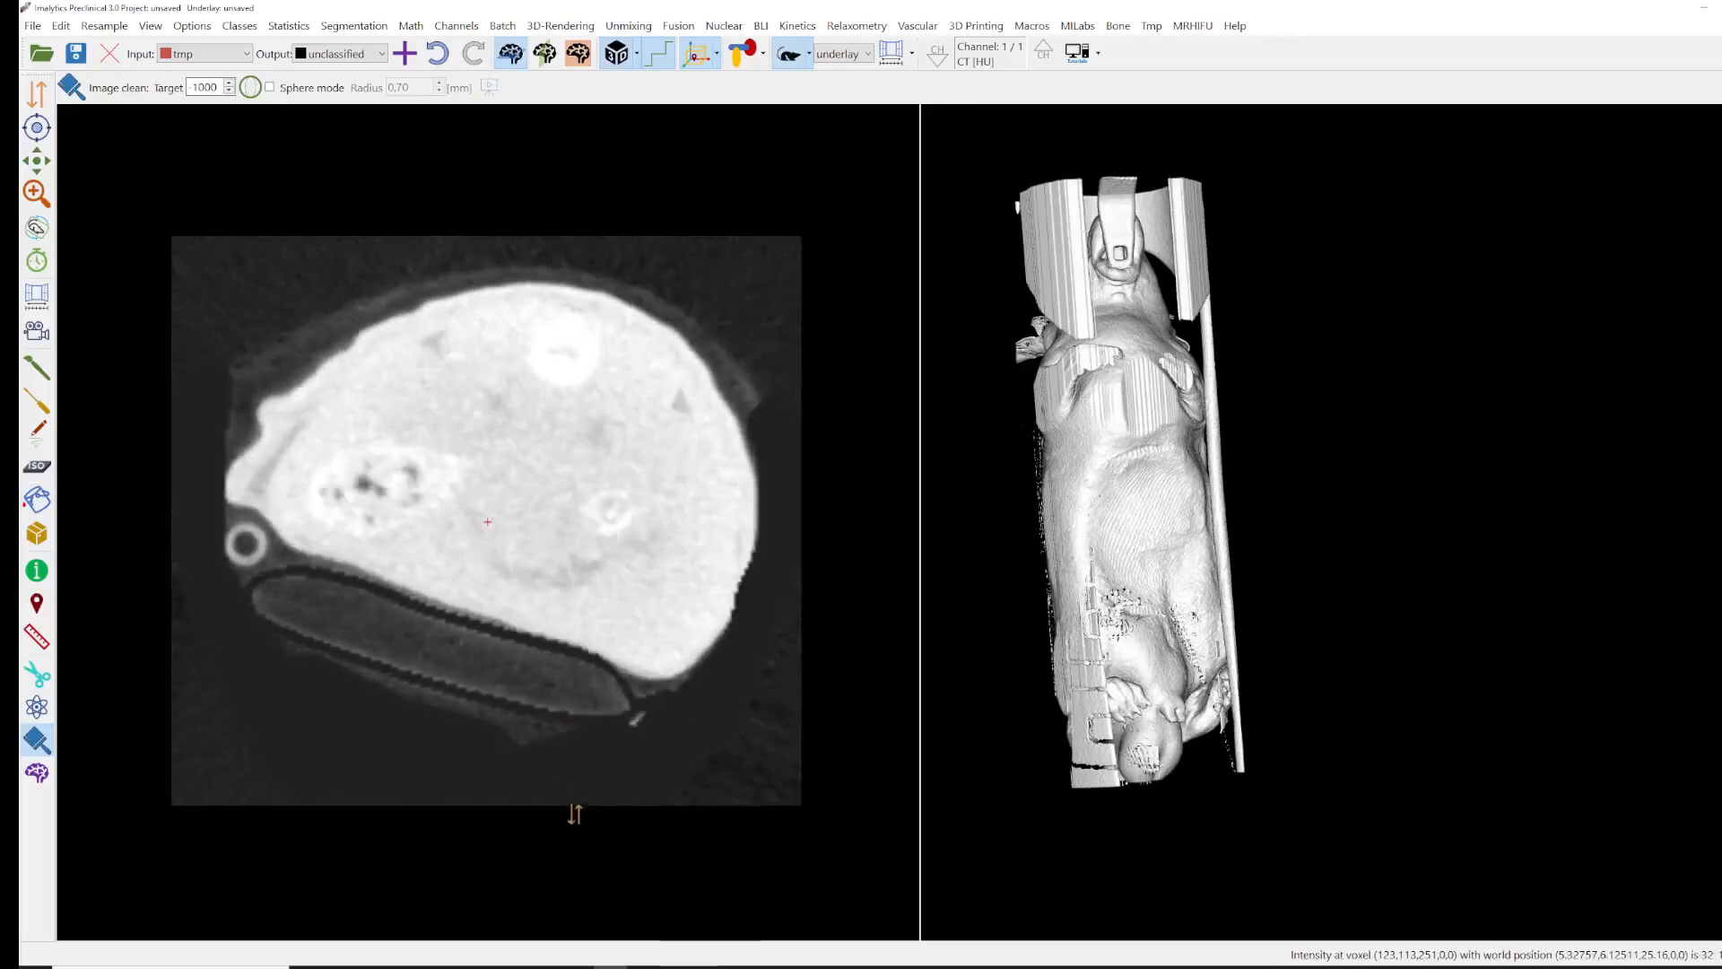
{"action": "mouse_move", "coordinate": [576, 755]}
{"action": "left_mouse_down"}
{"action": "mouse_move", "coordinate": [664, 698]}
{"action": "mouse_move", "coordinate": [719, 719]}
{"action": "left_mouse_up"}
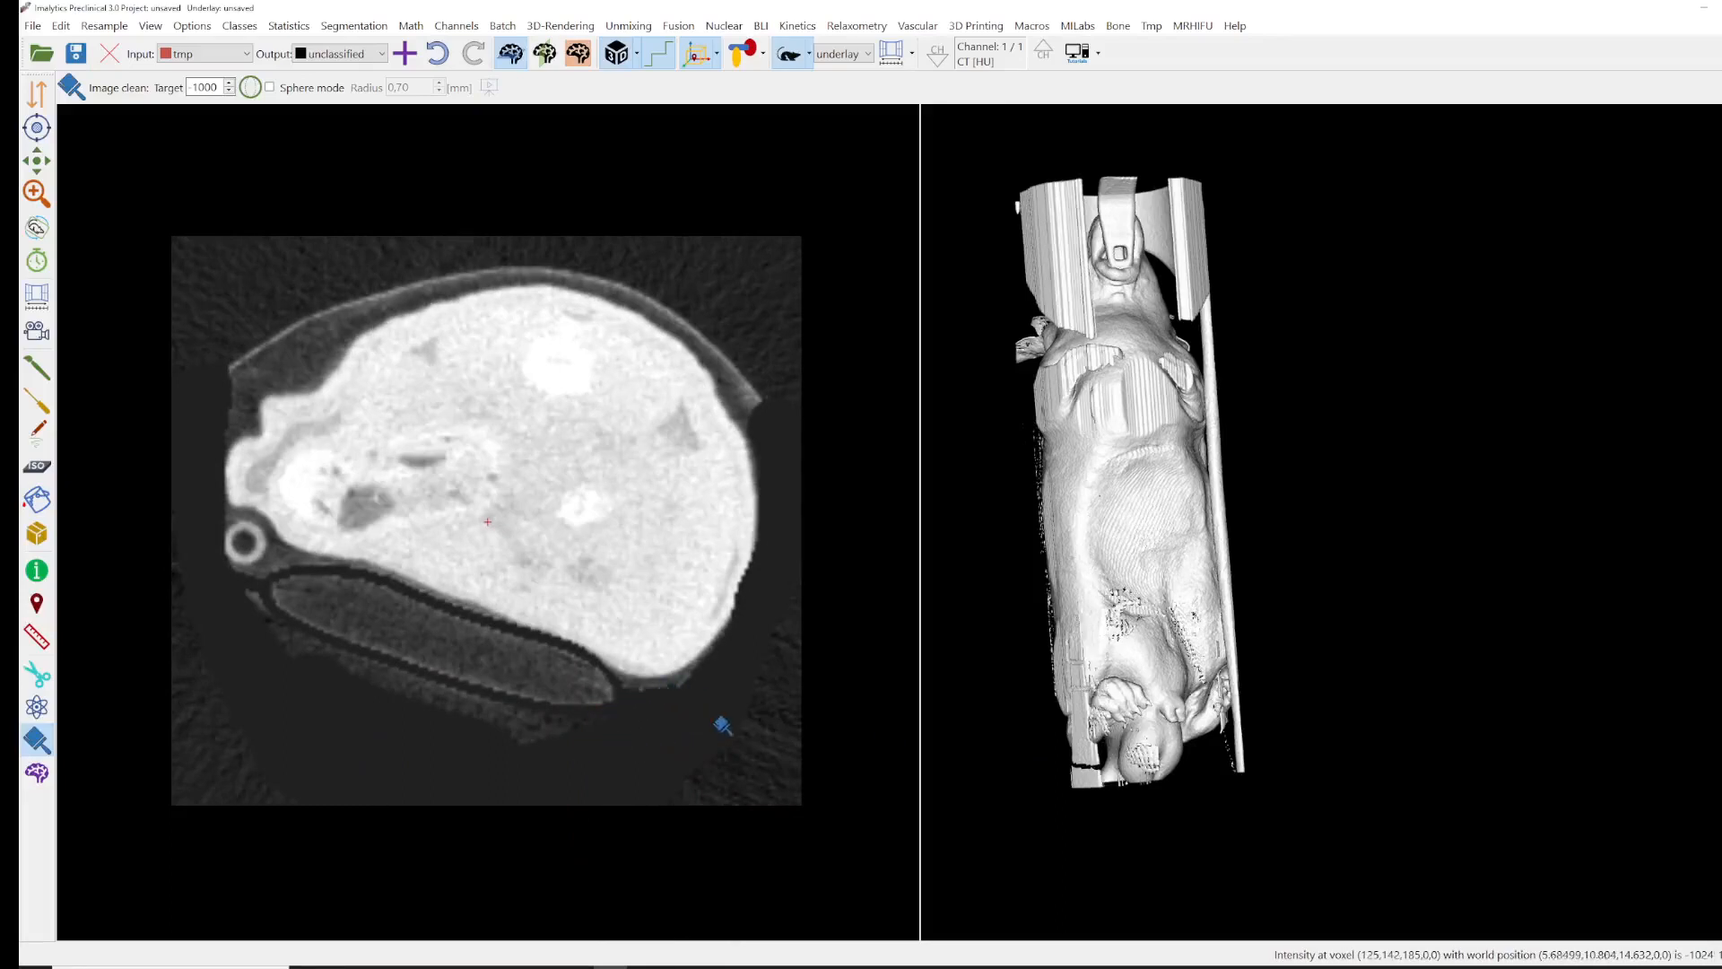
{"action": "mouse_move", "coordinate": [558, 749]}
{"action": "left_mouse_down"}
{"action": "mouse_move", "coordinate": [625, 714]}
{"action": "mouse_move", "coordinate": [653, 723]}
{"action": "left_mouse_up"}
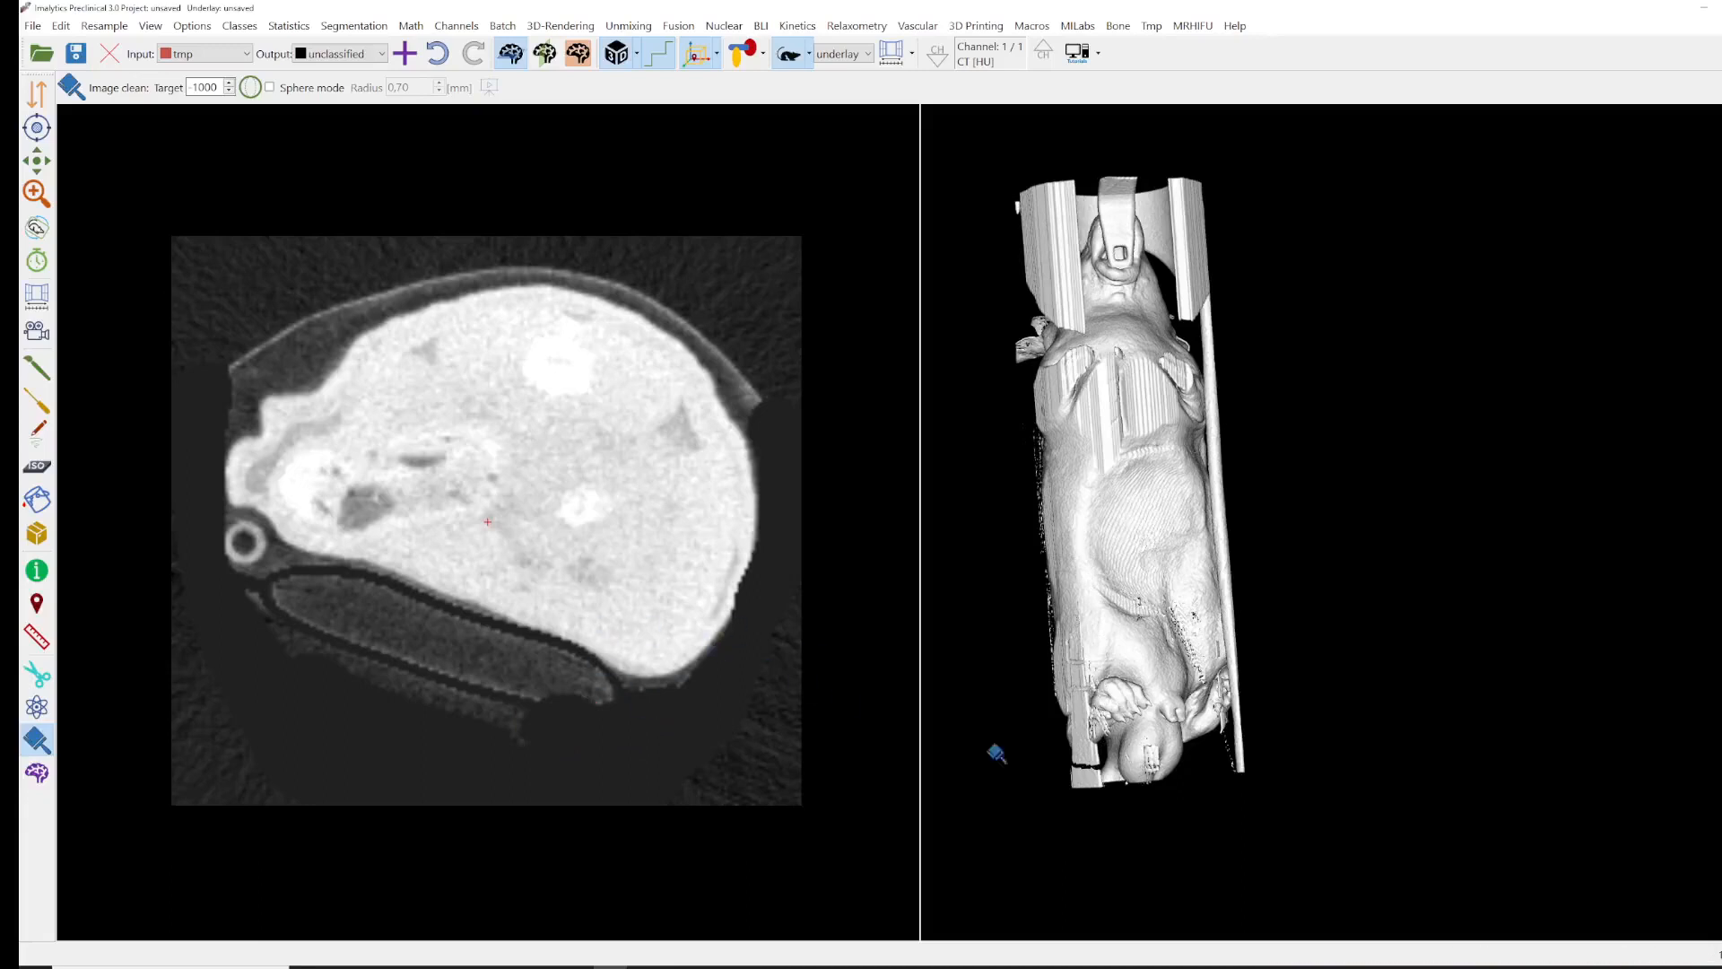
- Locate the shell fragment at the tail end in the axial slice, try erasing it there, and undo the strokes
{"action": "left_click", "coordinate": [1085, 778]}
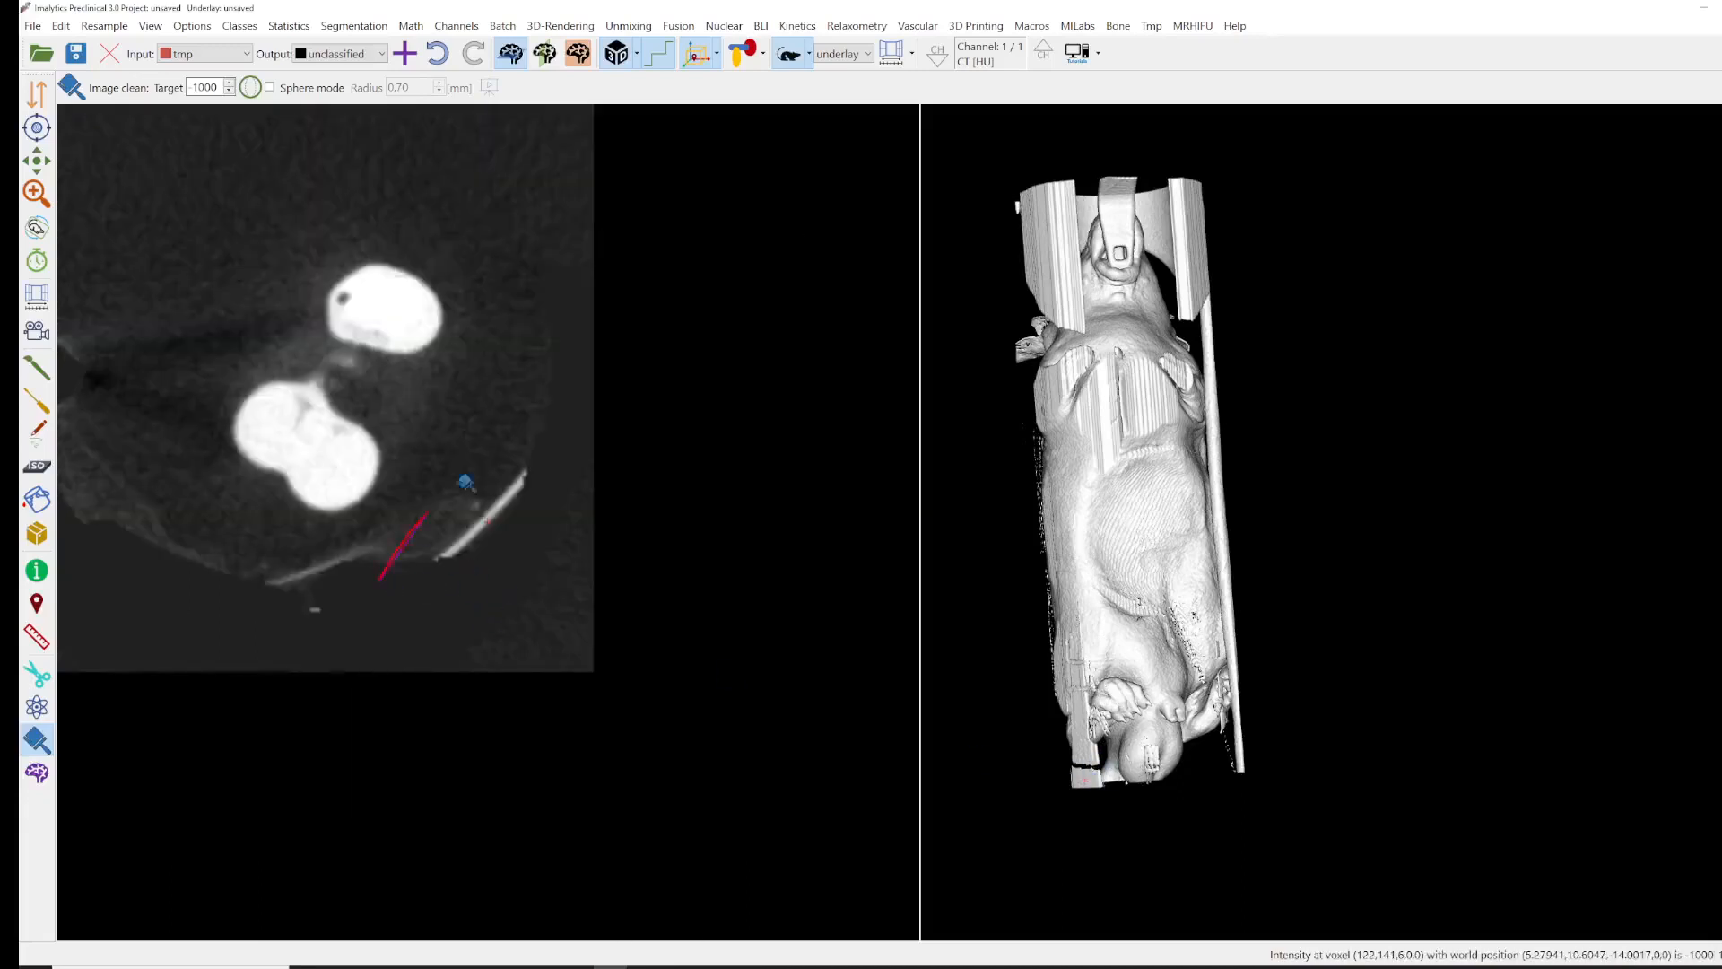
{"action": "mouse_move", "coordinate": [466, 483]}
{"action": "left_mouse_down"}
{"action": "mouse_move", "coordinate": [606, 499]}
{"action": "mouse_move", "coordinate": [531, 615]}
{"action": "left_mouse_up"}
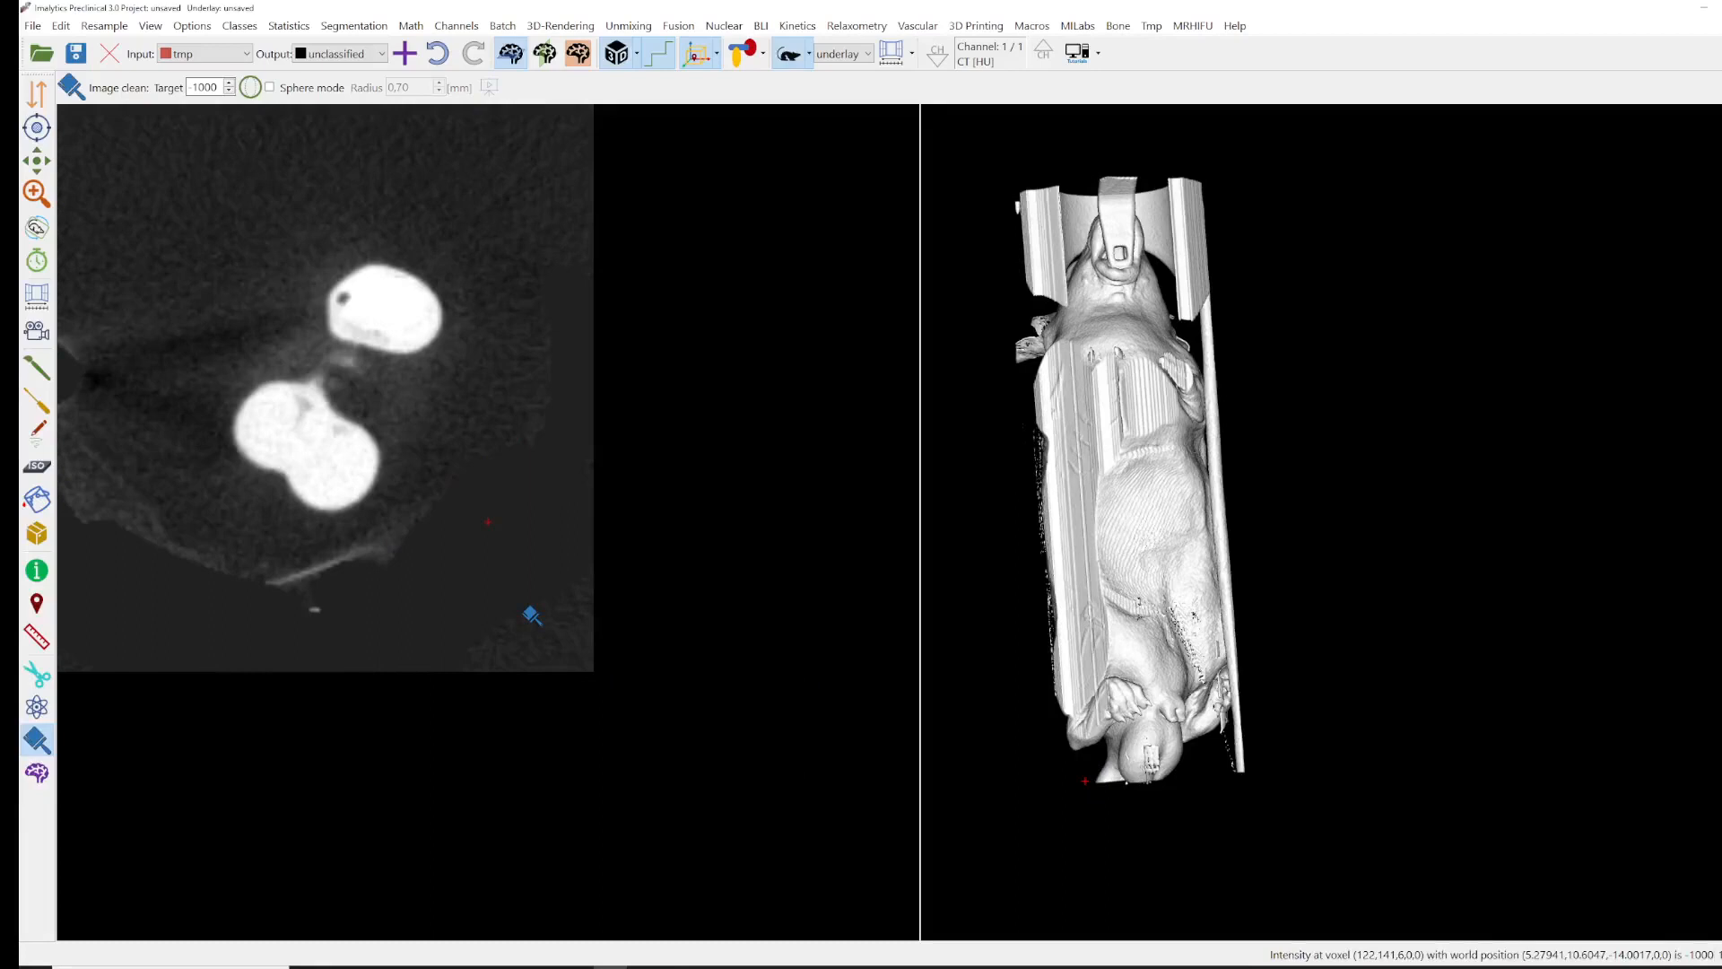
{"action": "left_click", "coordinate": [438, 55]}
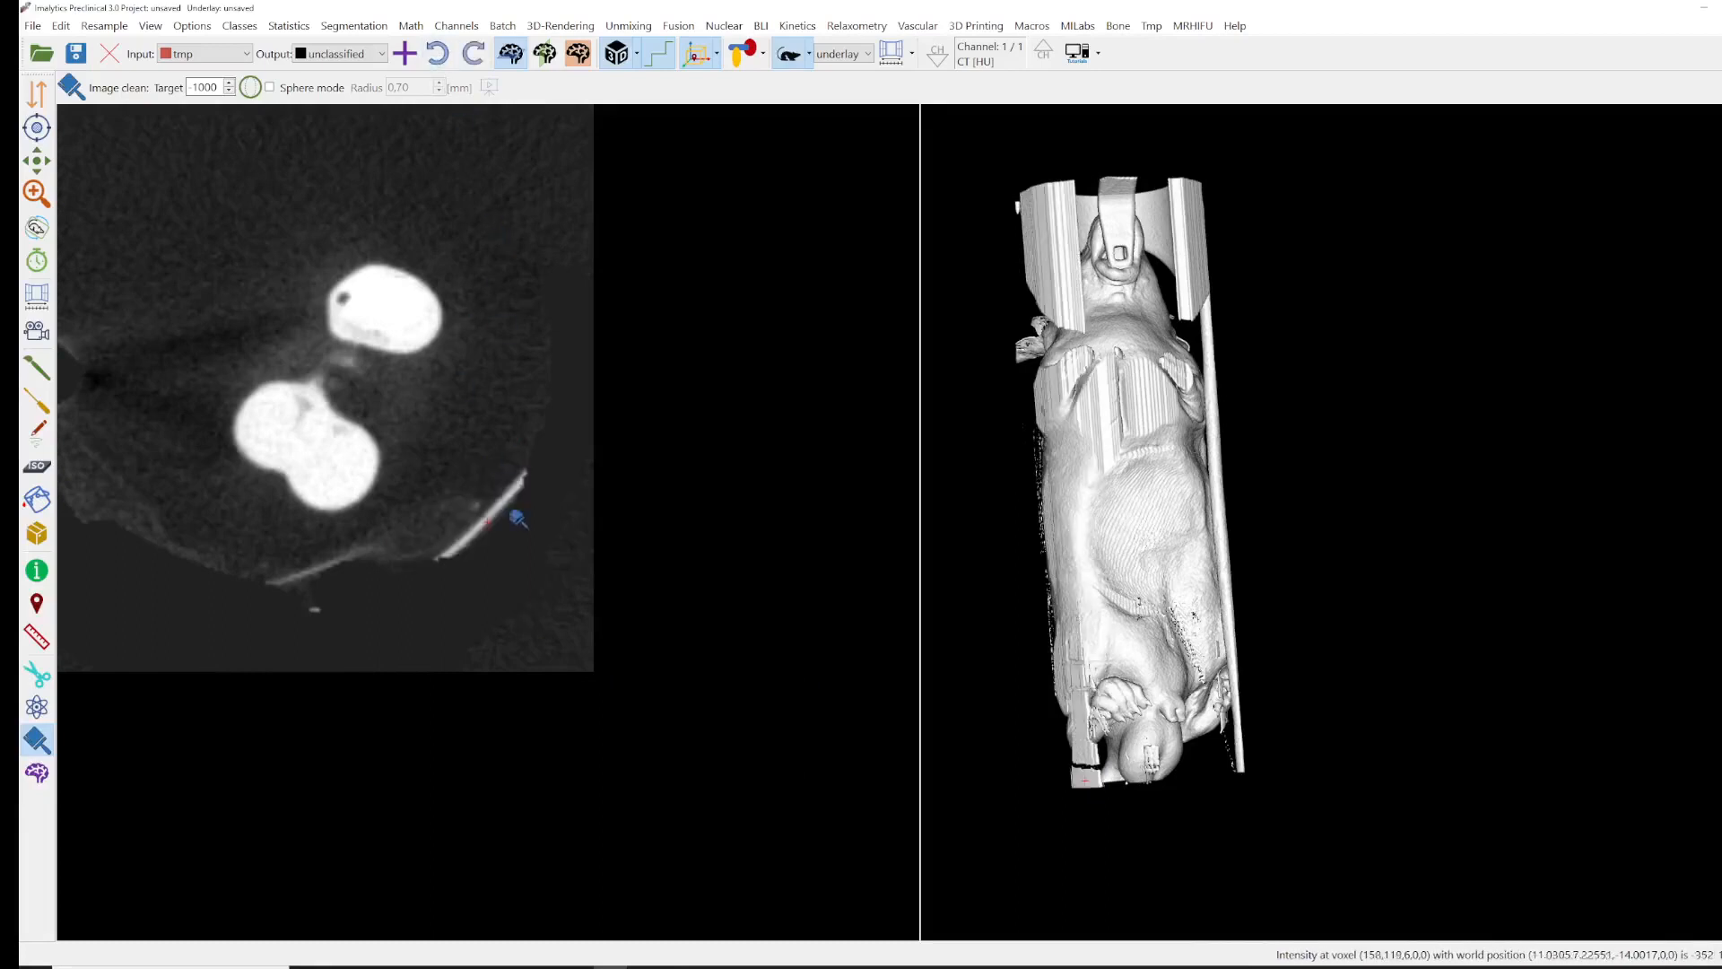
{"action": "mouse_move", "coordinate": [443, 578]}
{"action": "left_mouse_down"}
{"action": "mouse_move", "coordinate": [533, 460]}
{"action": "mouse_move", "coordinate": [567, 497]}
{"action": "left_mouse_up"}
{"action": "left_click", "coordinate": [437, 55]}
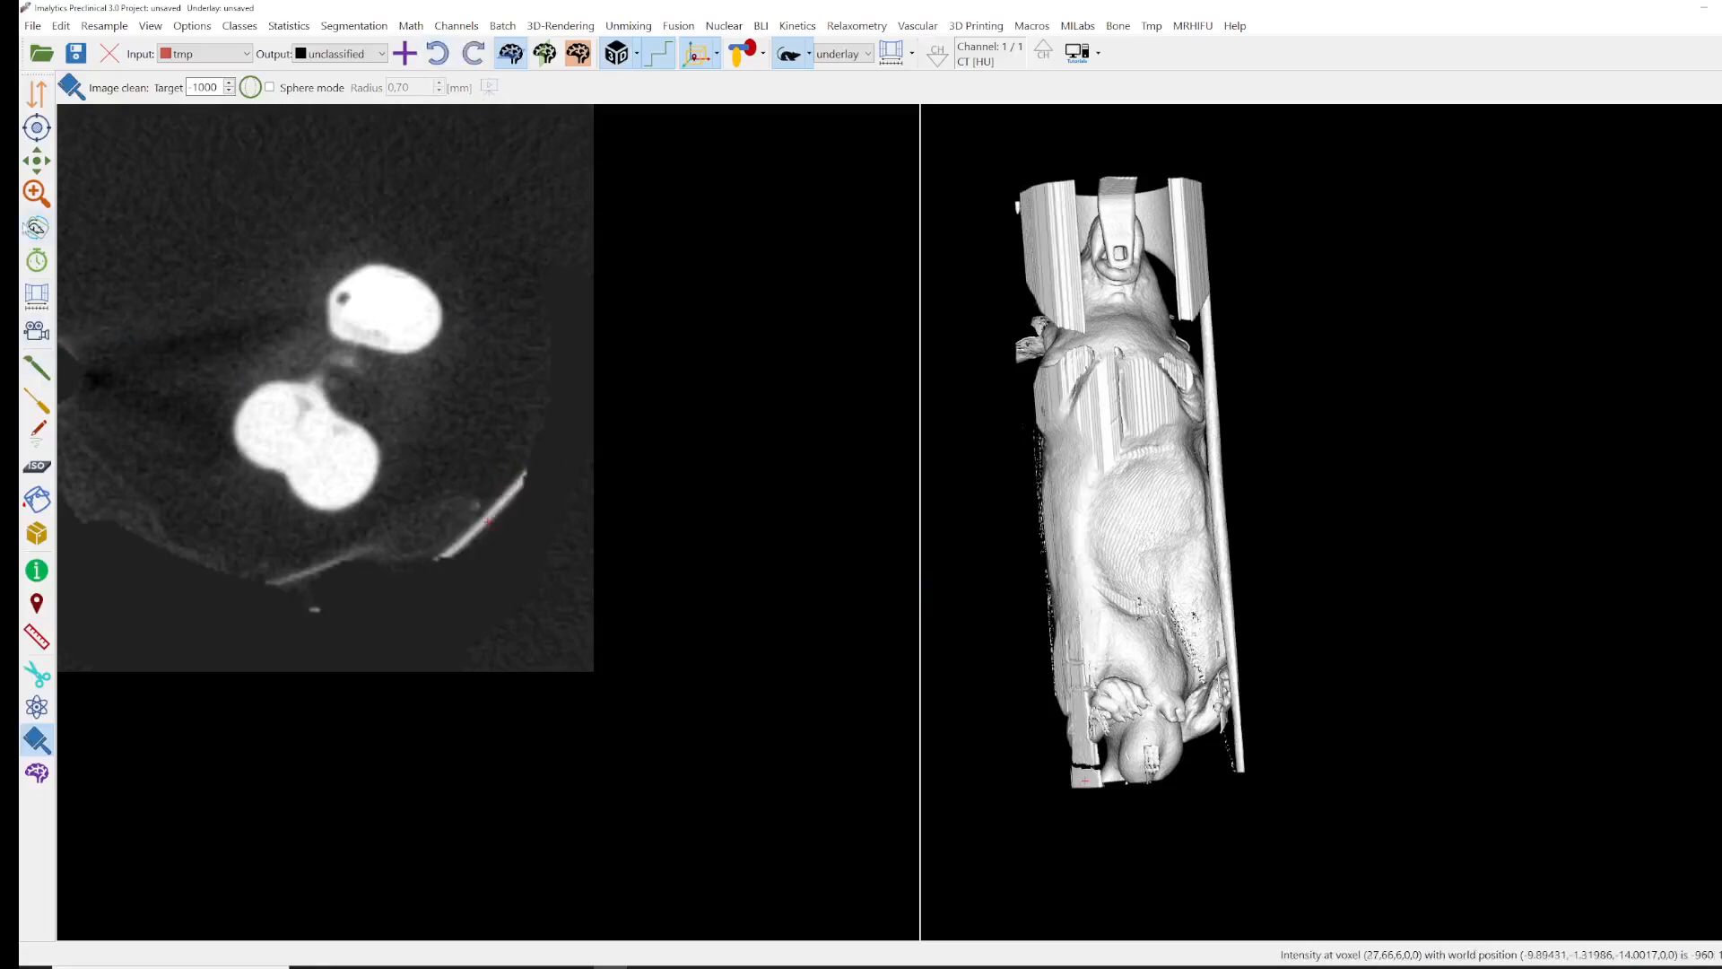
- Turn the 3D view to the mouse's back and erase the thin shell fragment standing off beside the tail end
{"action": "left_click", "coordinate": [34, 228]}
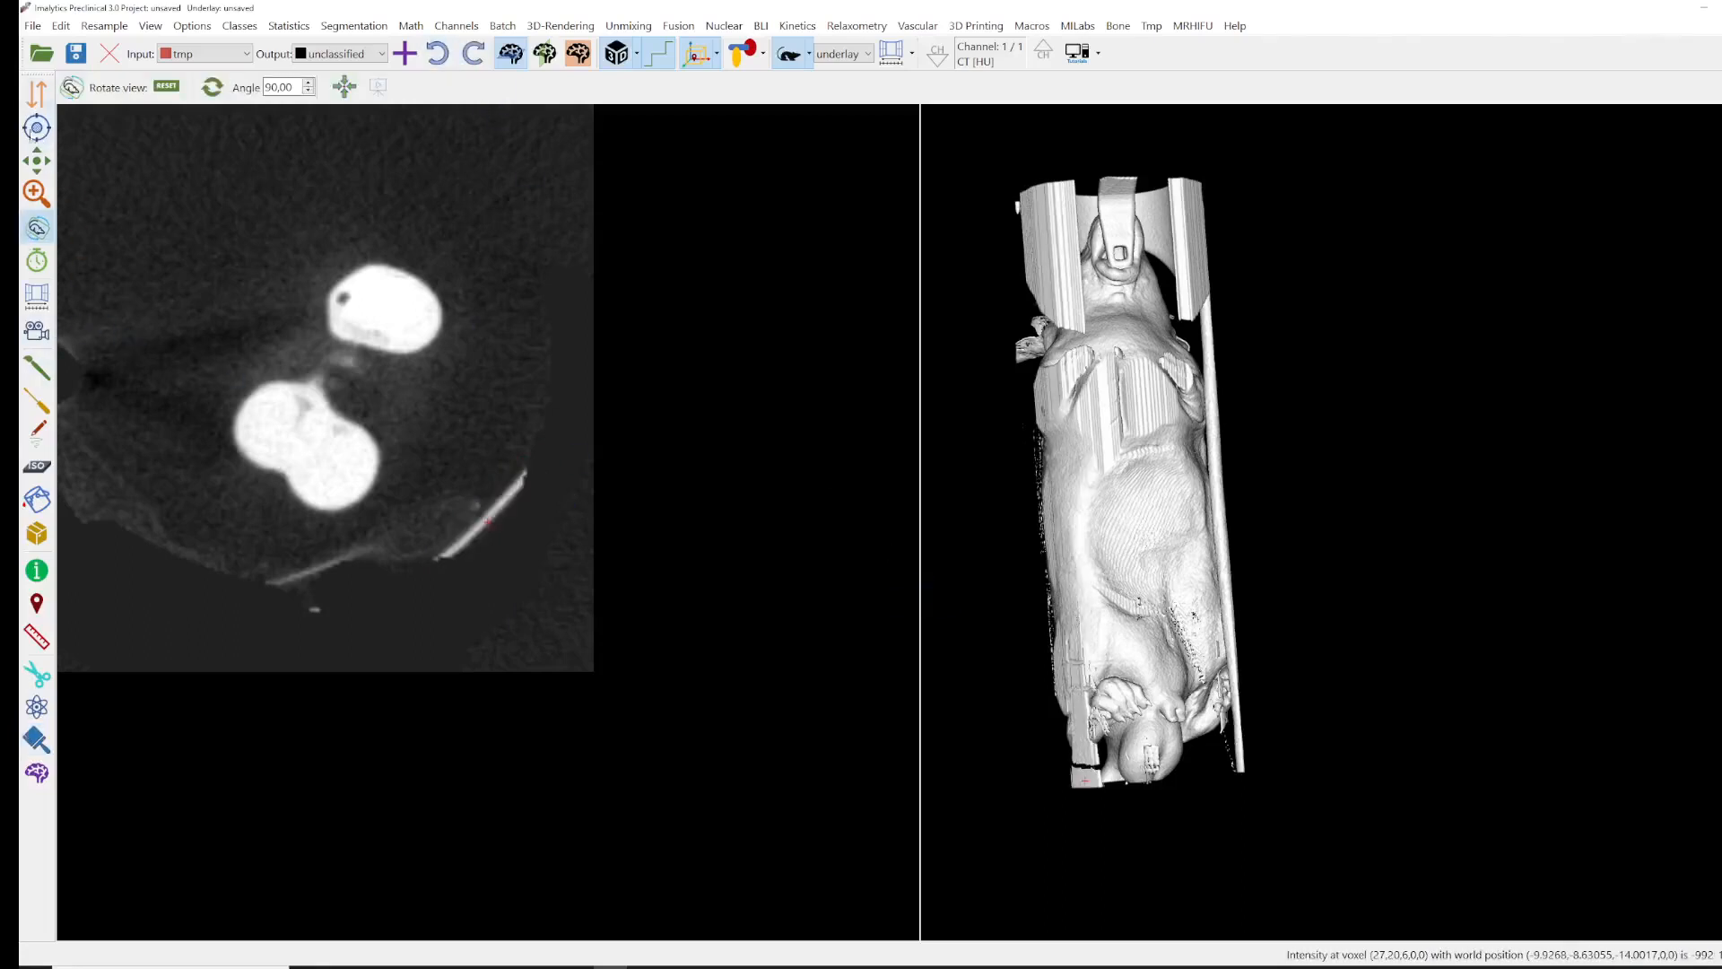
{"action": "left_click", "coordinate": [37, 193]}
{"action": "scroll", "coordinate": [1076, 673], "scroll_direction": "up", "scroll_amount": 5}
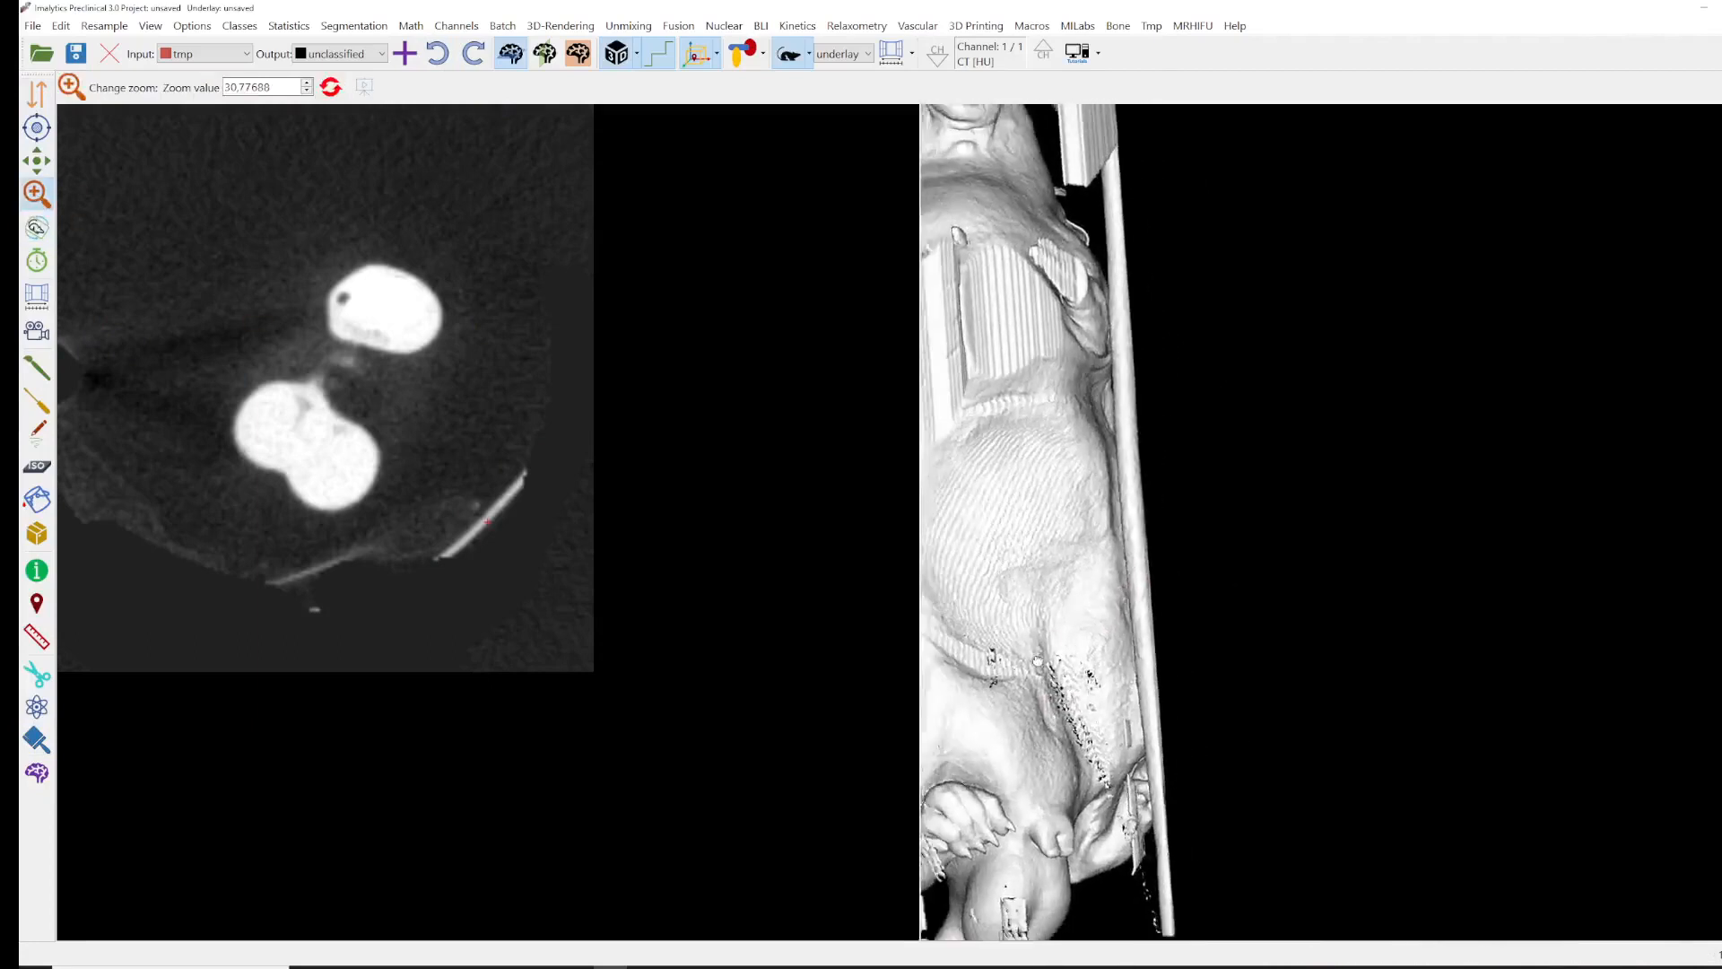
{"action": "left_click", "coordinate": [37, 228]}
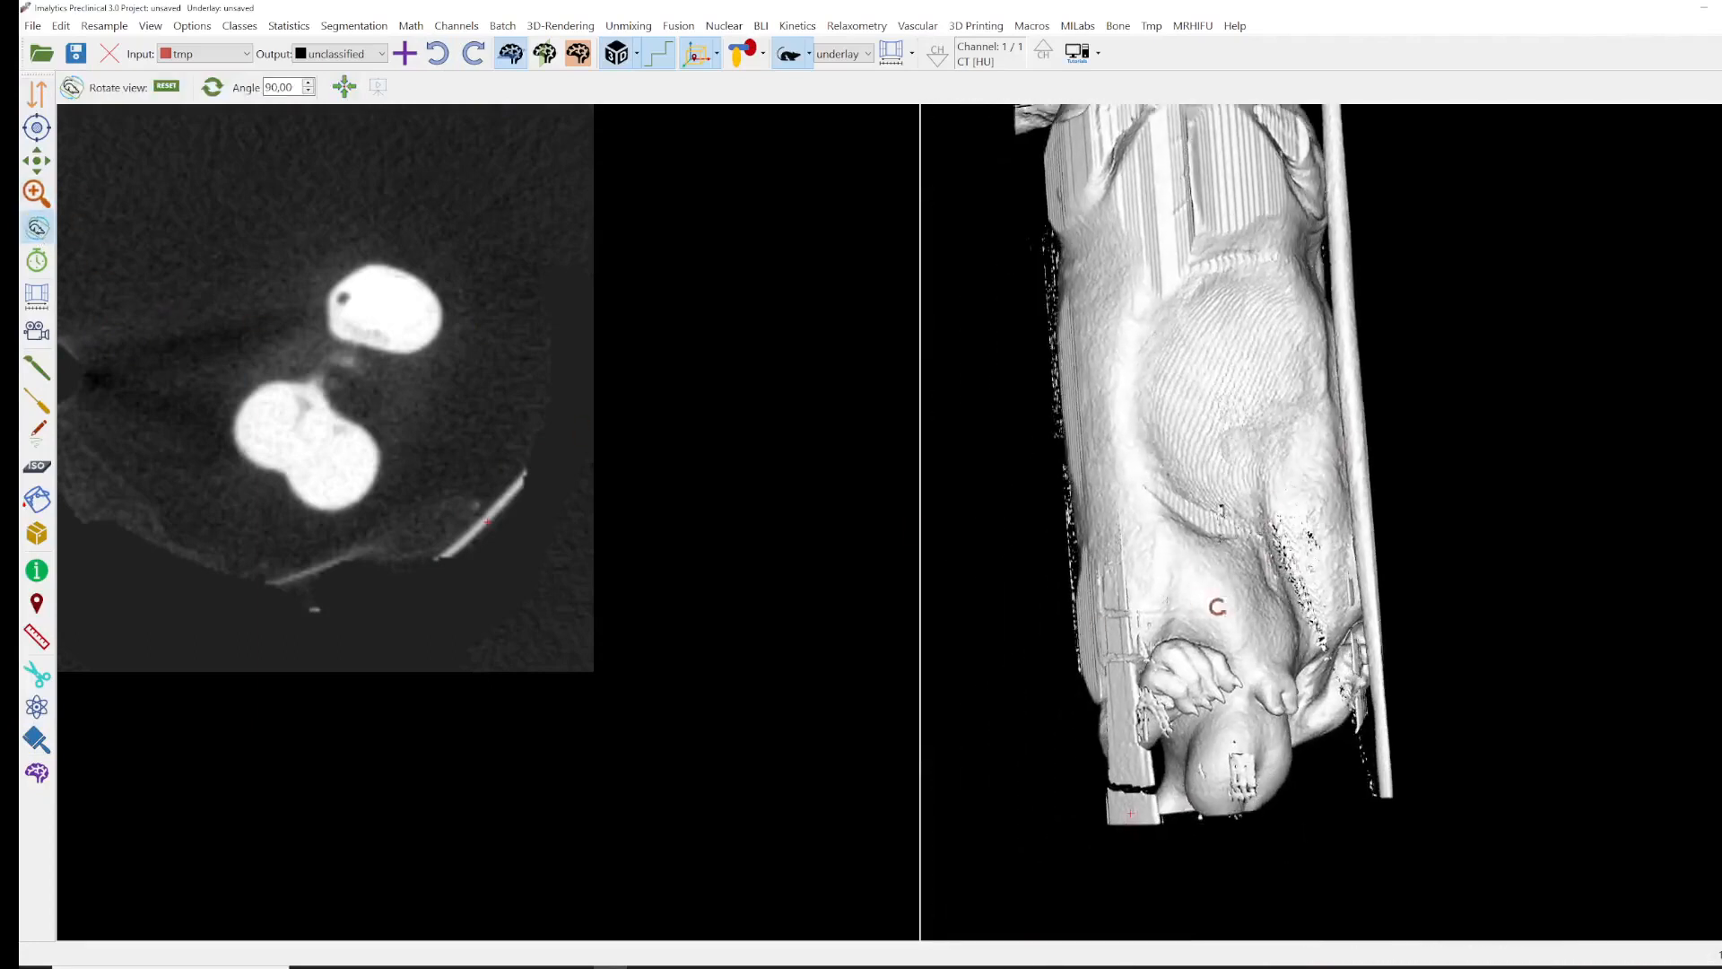
{"action": "left_click_drag", "start_coordinate": [1214, 603], "coordinate": [1491, 617]}
{"action": "mouse_move", "coordinate": [1283, 676]}
{"action": "left_mouse_down"}
{"action": "mouse_move", "coordinate": [1295, 604]}
{"action": "mouse_move", "coordinate": [1268, 616]}
{"action": "mouse_move", "coordinate": [1341, 661]}
{"action": "mouse_move", "coordinate": [1291, 665]}
{"action": "left_mouse_up"}
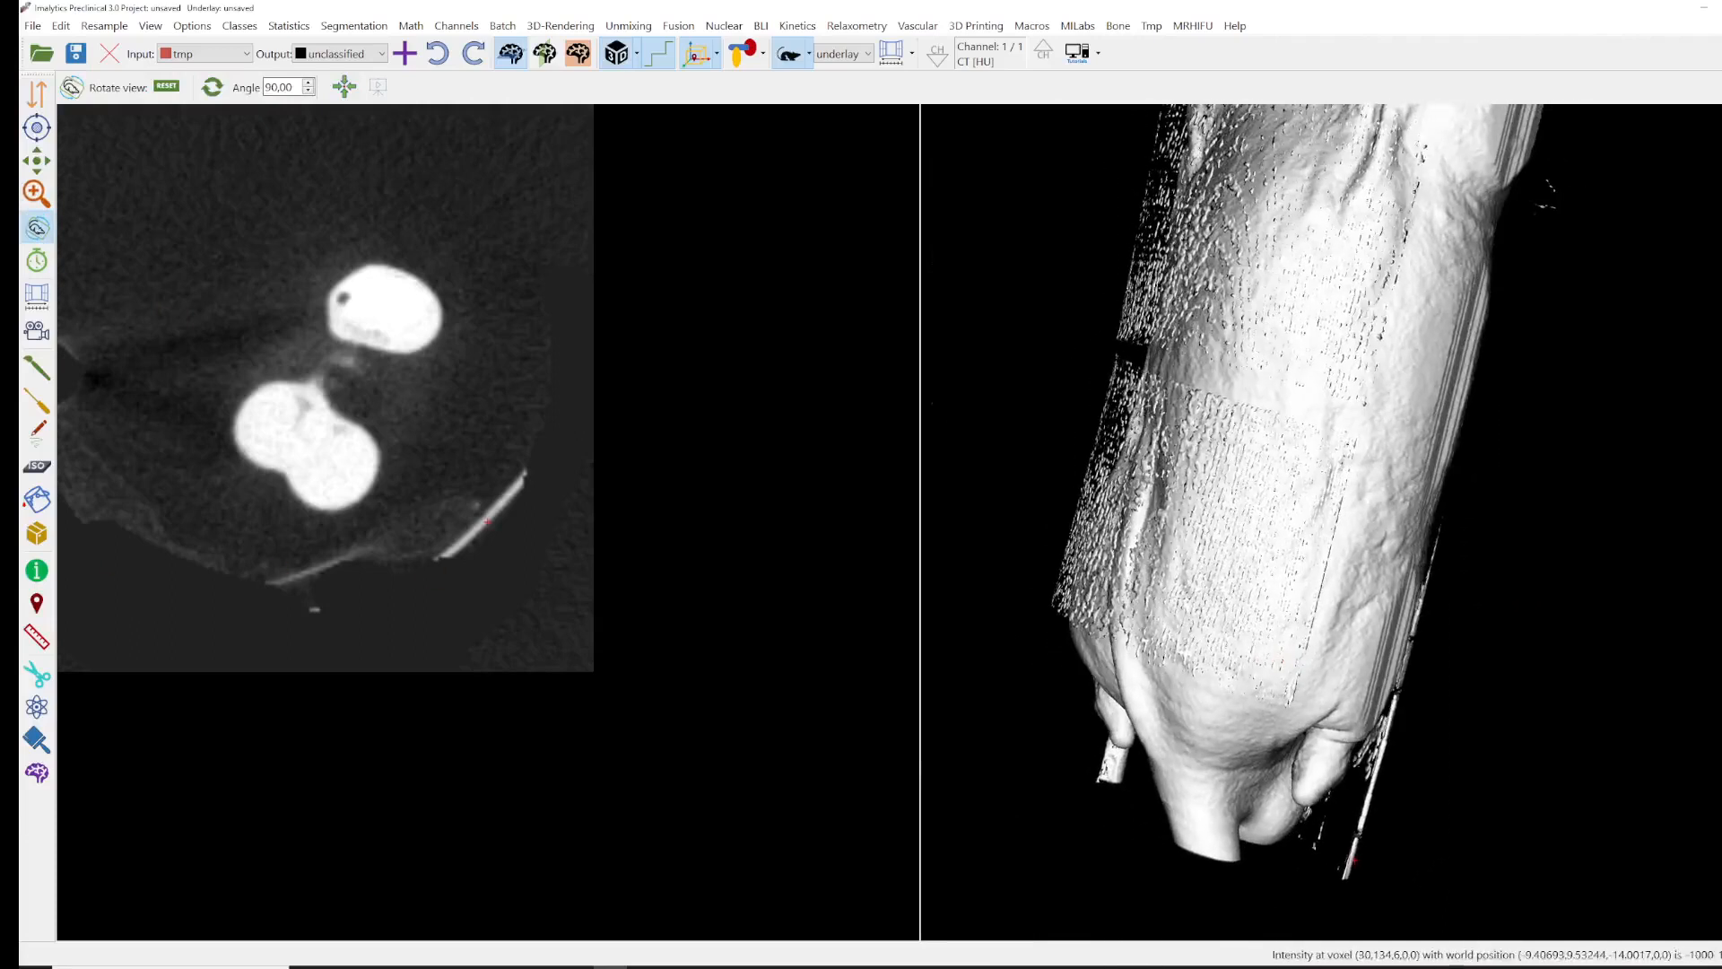
{"action": "left_click", "coordinate": [37, 740]}
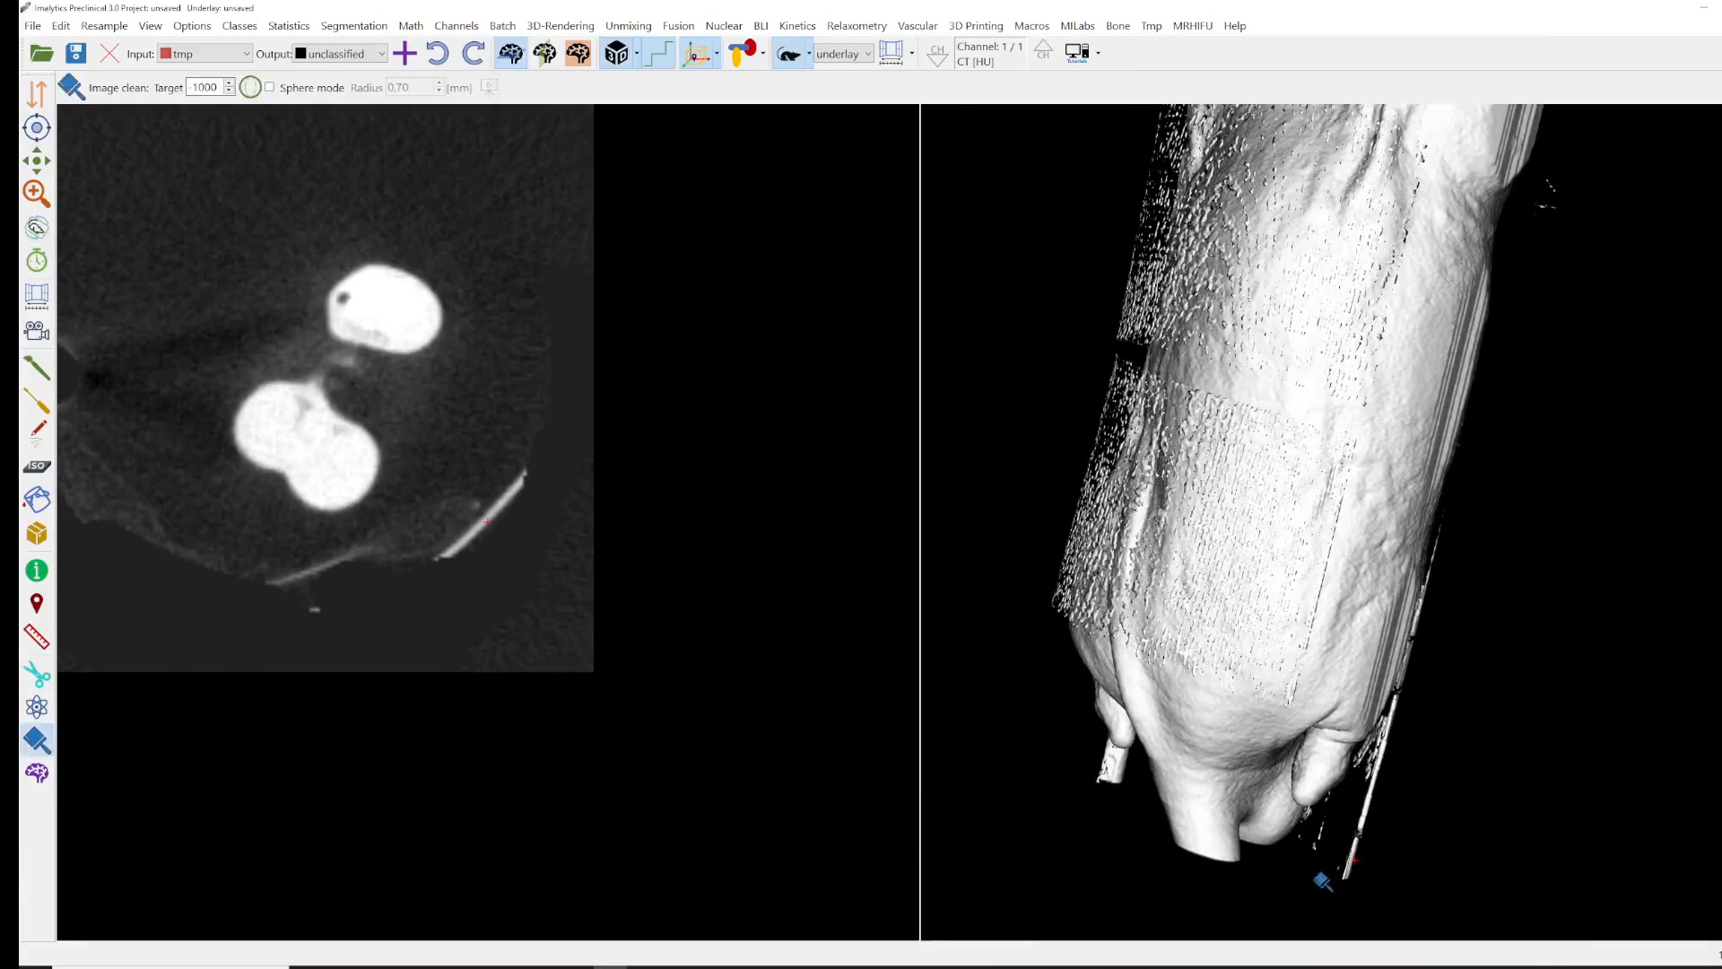
{"action": "mouse_move", "coordinate": [1414, 690]}
{"action": "left_mouse_down"}
{"action": "mouse_move", "coordinate": [1446, 751]}
{"action": "mouse_move", "coordinate": [1360, 876]}
{"action": "mouse_move", "coordinate": [1337, 826]}
{"action": "mouse_move", "coordinate": [1390, 866]}
{"action": "left_mouse_up"}
- Examine the 3D model from the back and belly sides, up to the head, for remaining holder parts
{"action": "scroll", "coordinate": [1410, 719], "scroll_direction": "down", "scroll_amount": 4}
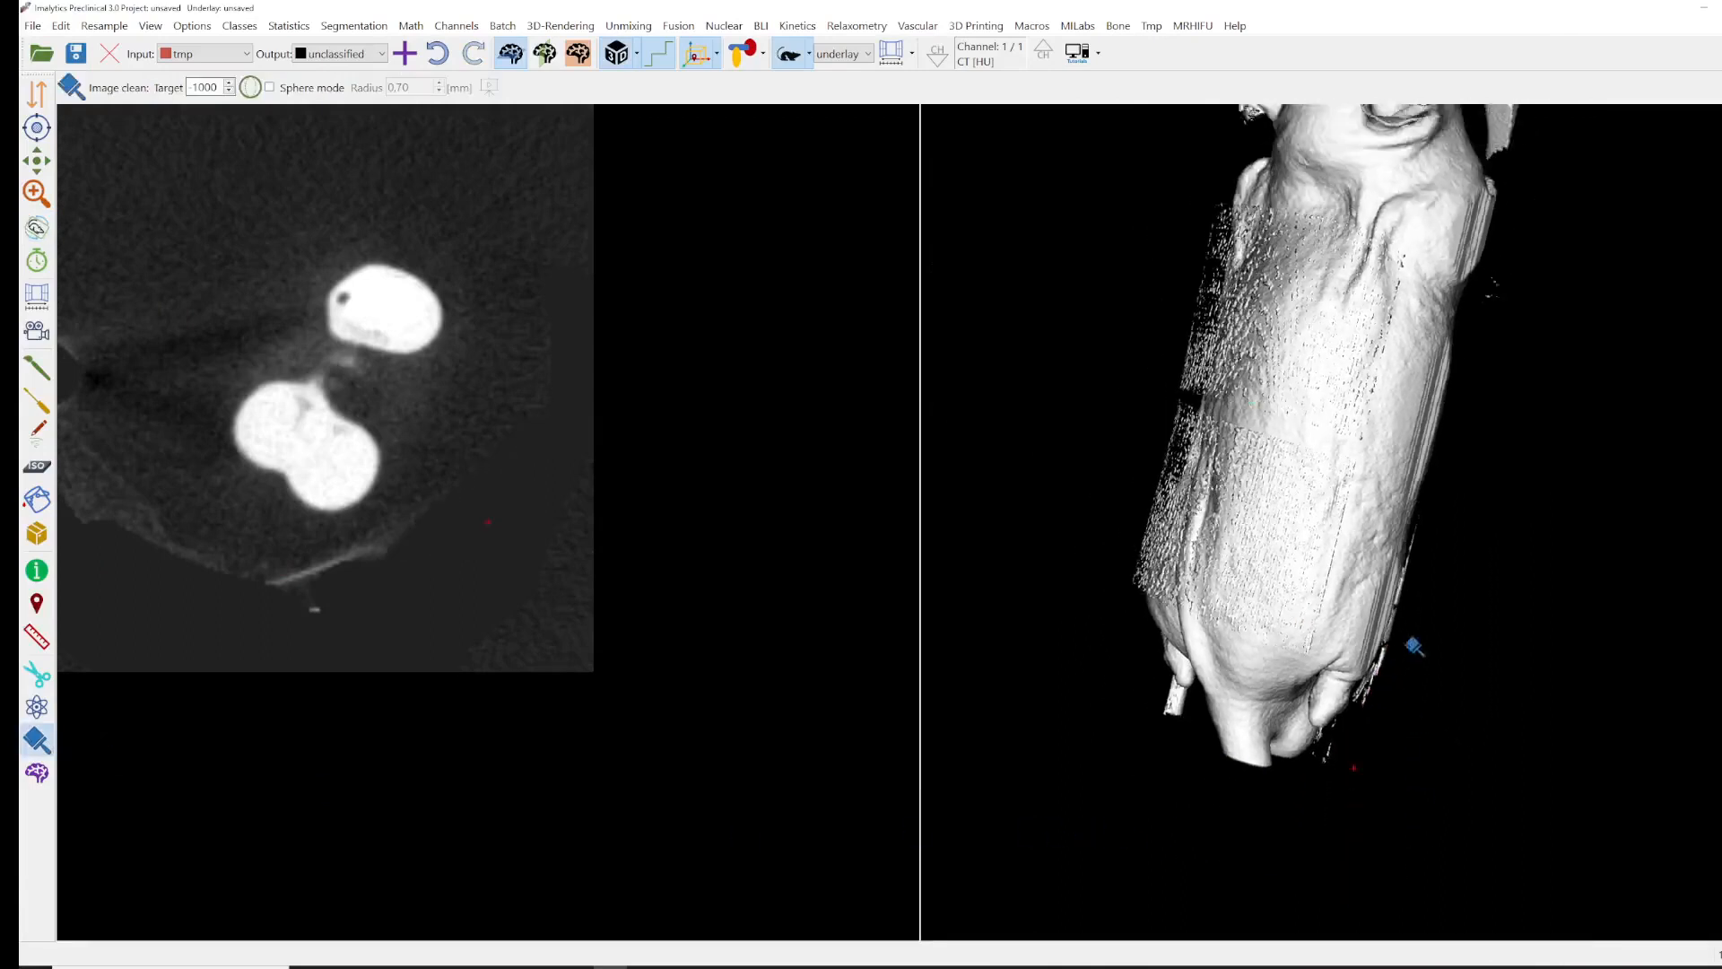
{"action": "middle_click_drag", "start_coordinate": [1406, 282], "coordinate": [1176, 593]}
{"action": "middle_click_drag", "start_coordinate": [1318, 517], "coordinate": [1286, 540]}
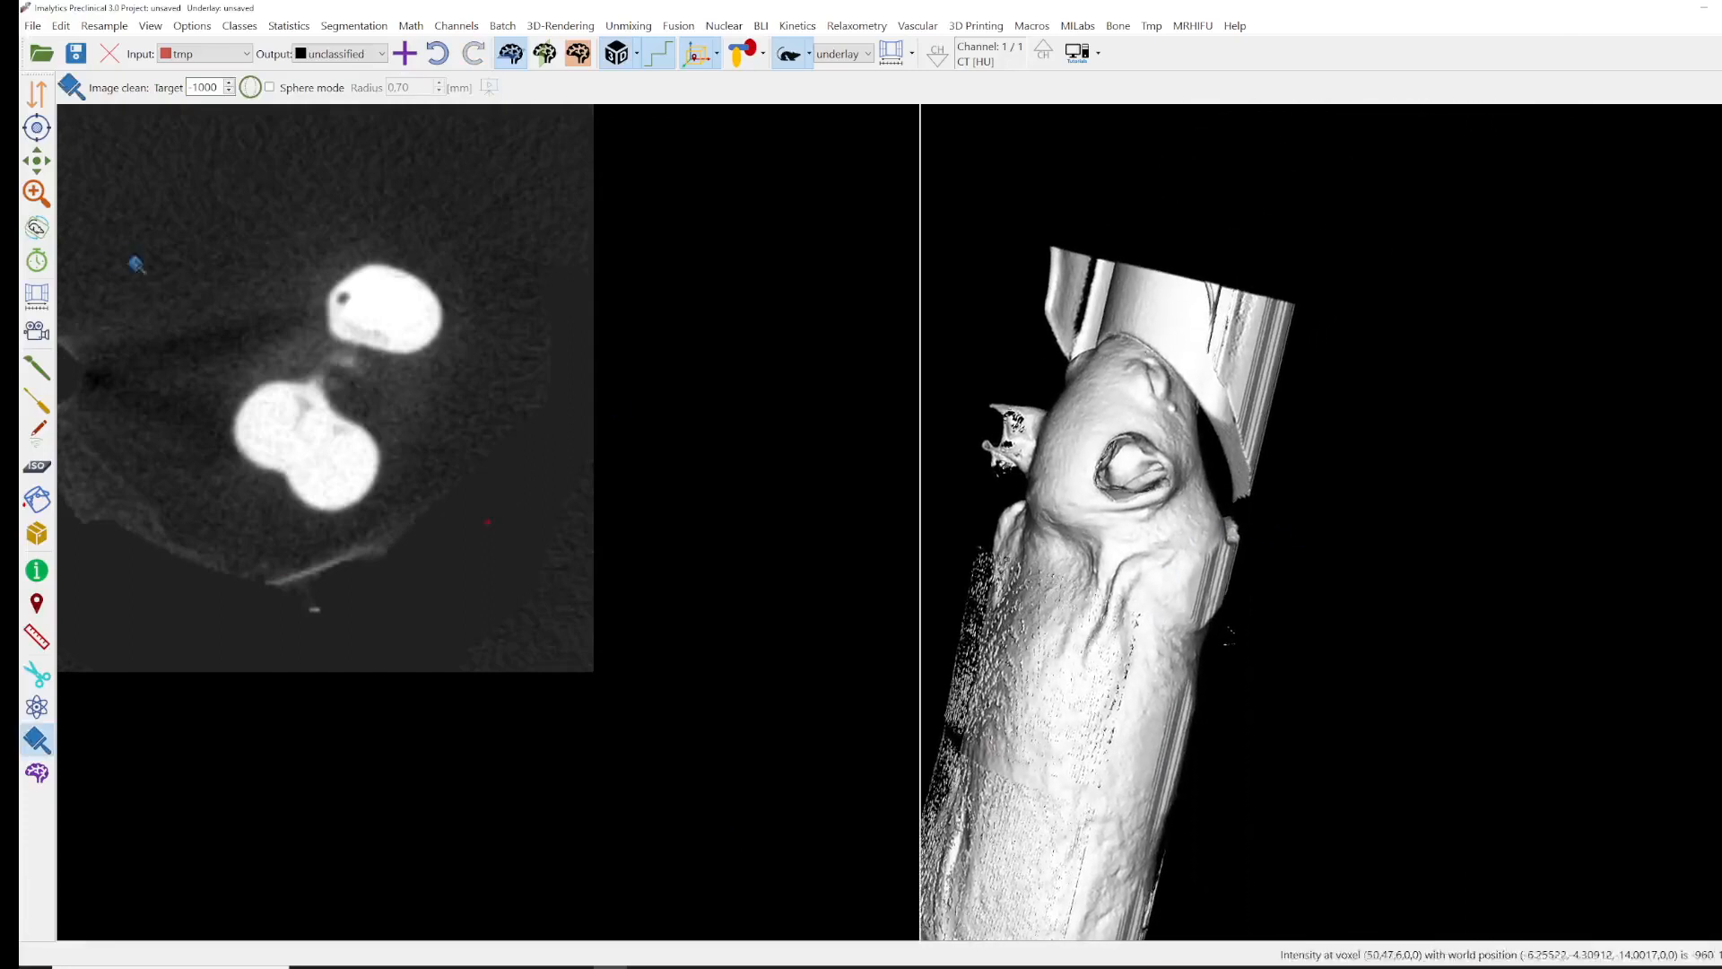
{"action": "left_click", "coordinate": [37, 228]}
{"action": "left_click_drag", "start_coordinate": [1276, 591], "coordinate": [1368, 557]}
{"action": "left_click_drag", "start_coordinate": [1510, 584], "coordinate": [1208, 497]}
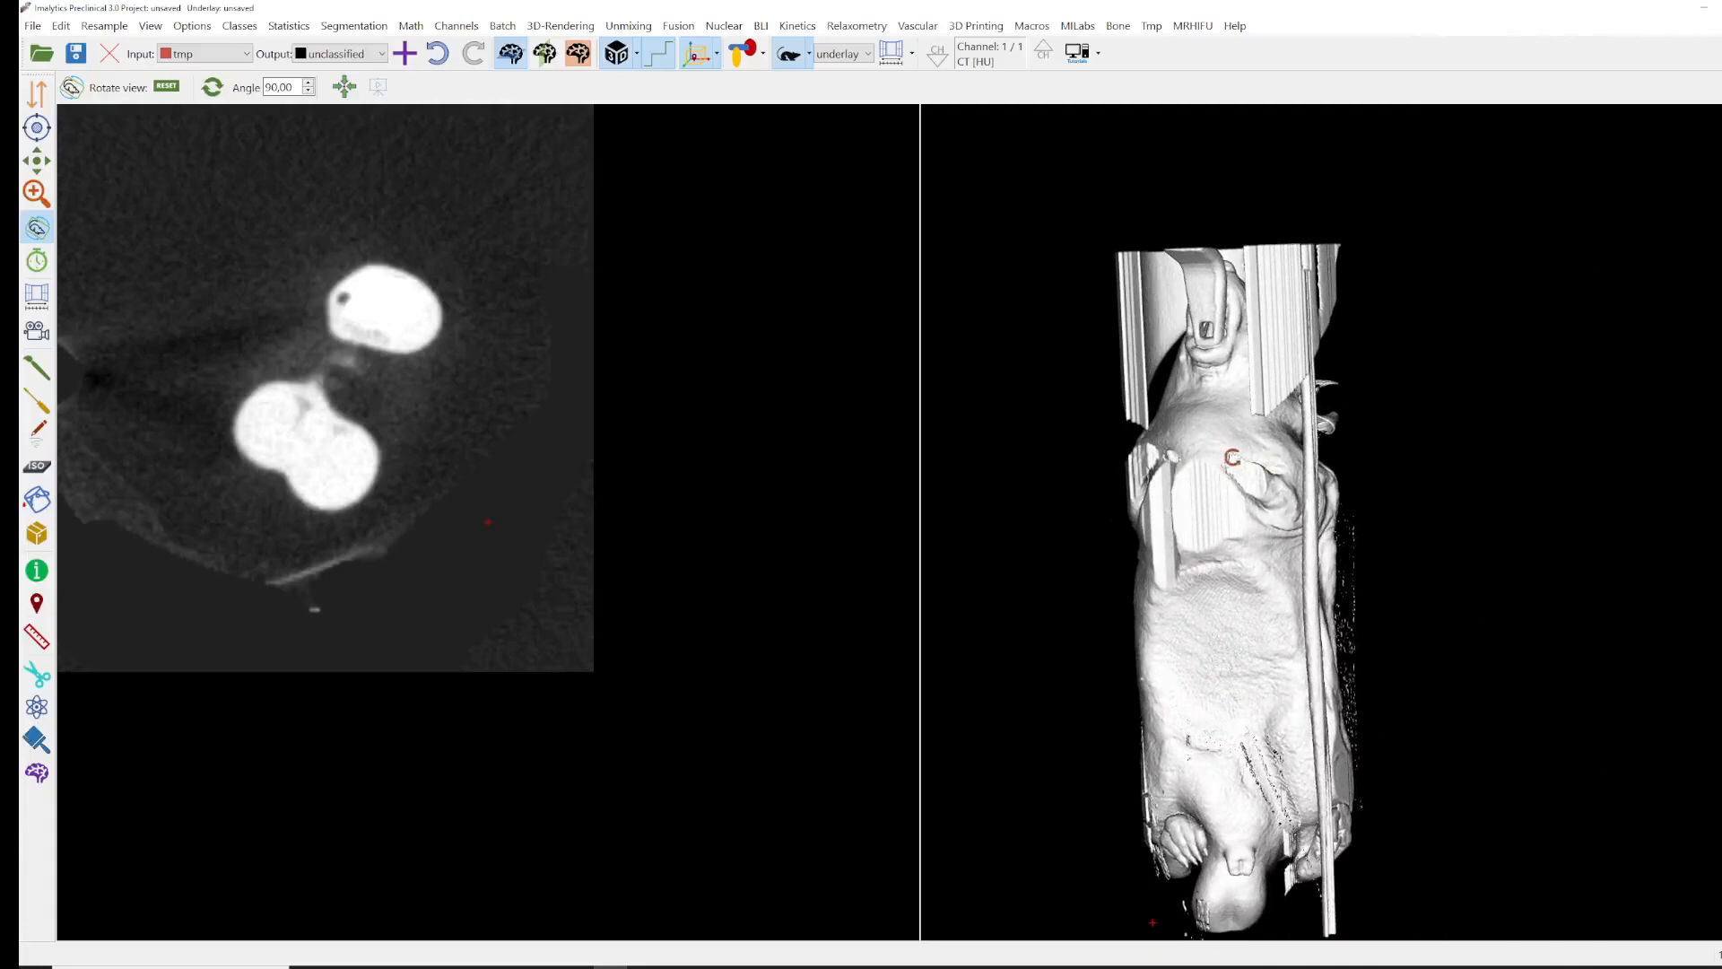
{"action": "scroll", "coordinate": [1233, 457], "scroll_direction": "up", "scroll_amount": 4}
{"action": "middle_click_drag", "start_coordinate": [1132, 295], "coordinate": [1134, 506]}
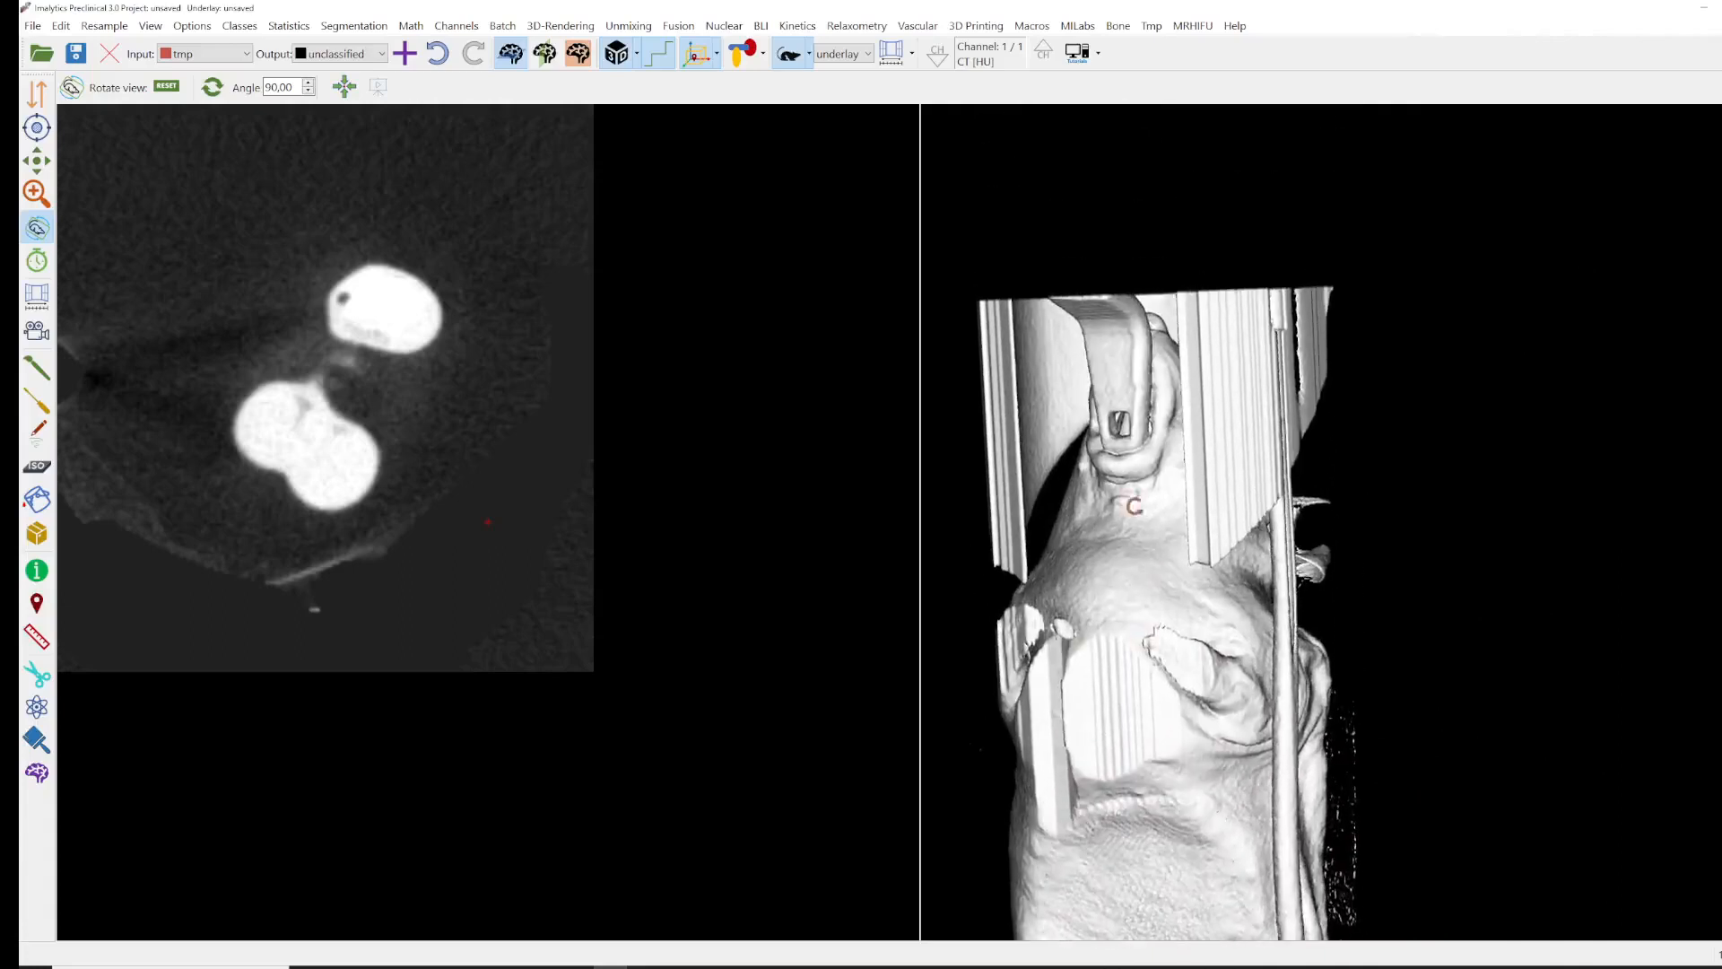
- Turn the 3D view to the side of the mouse's head and erase the outer parts of the holder around the snout
{"action": "left_click_drag", "start_coordinate": [1133, 506], "coordinate": [1209, 505]}
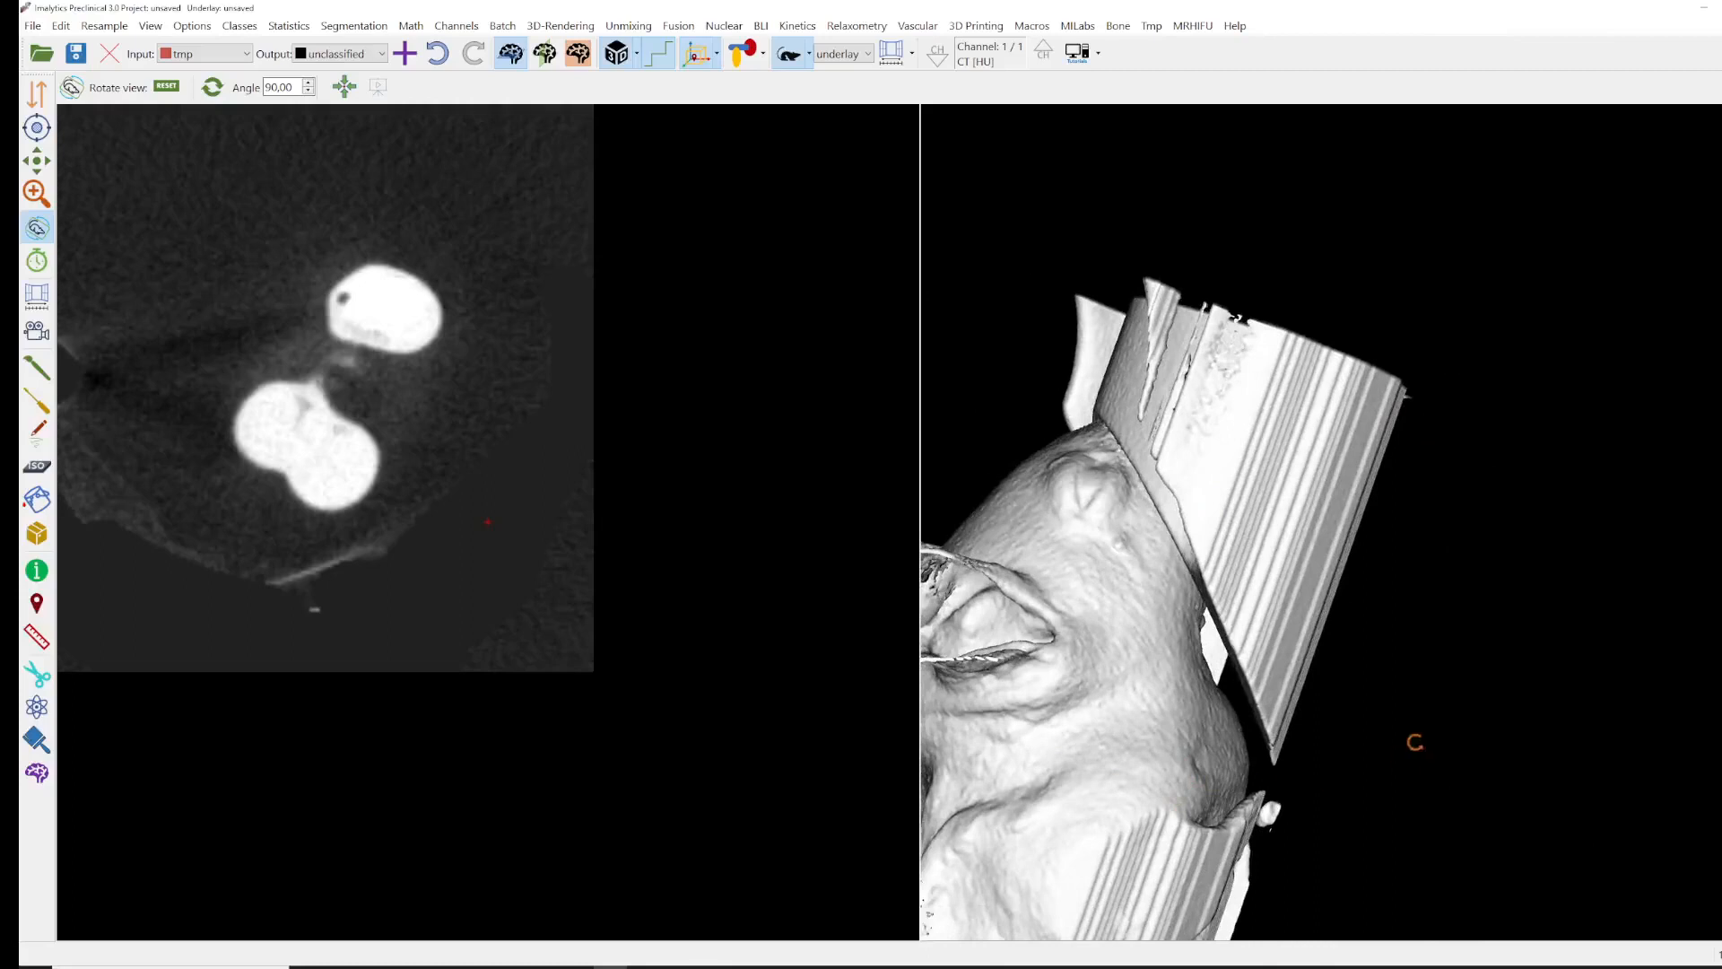
{"action": "left_click_drag", "start_coordinate": [1415, 742], "coordinate": [1184, 563]}
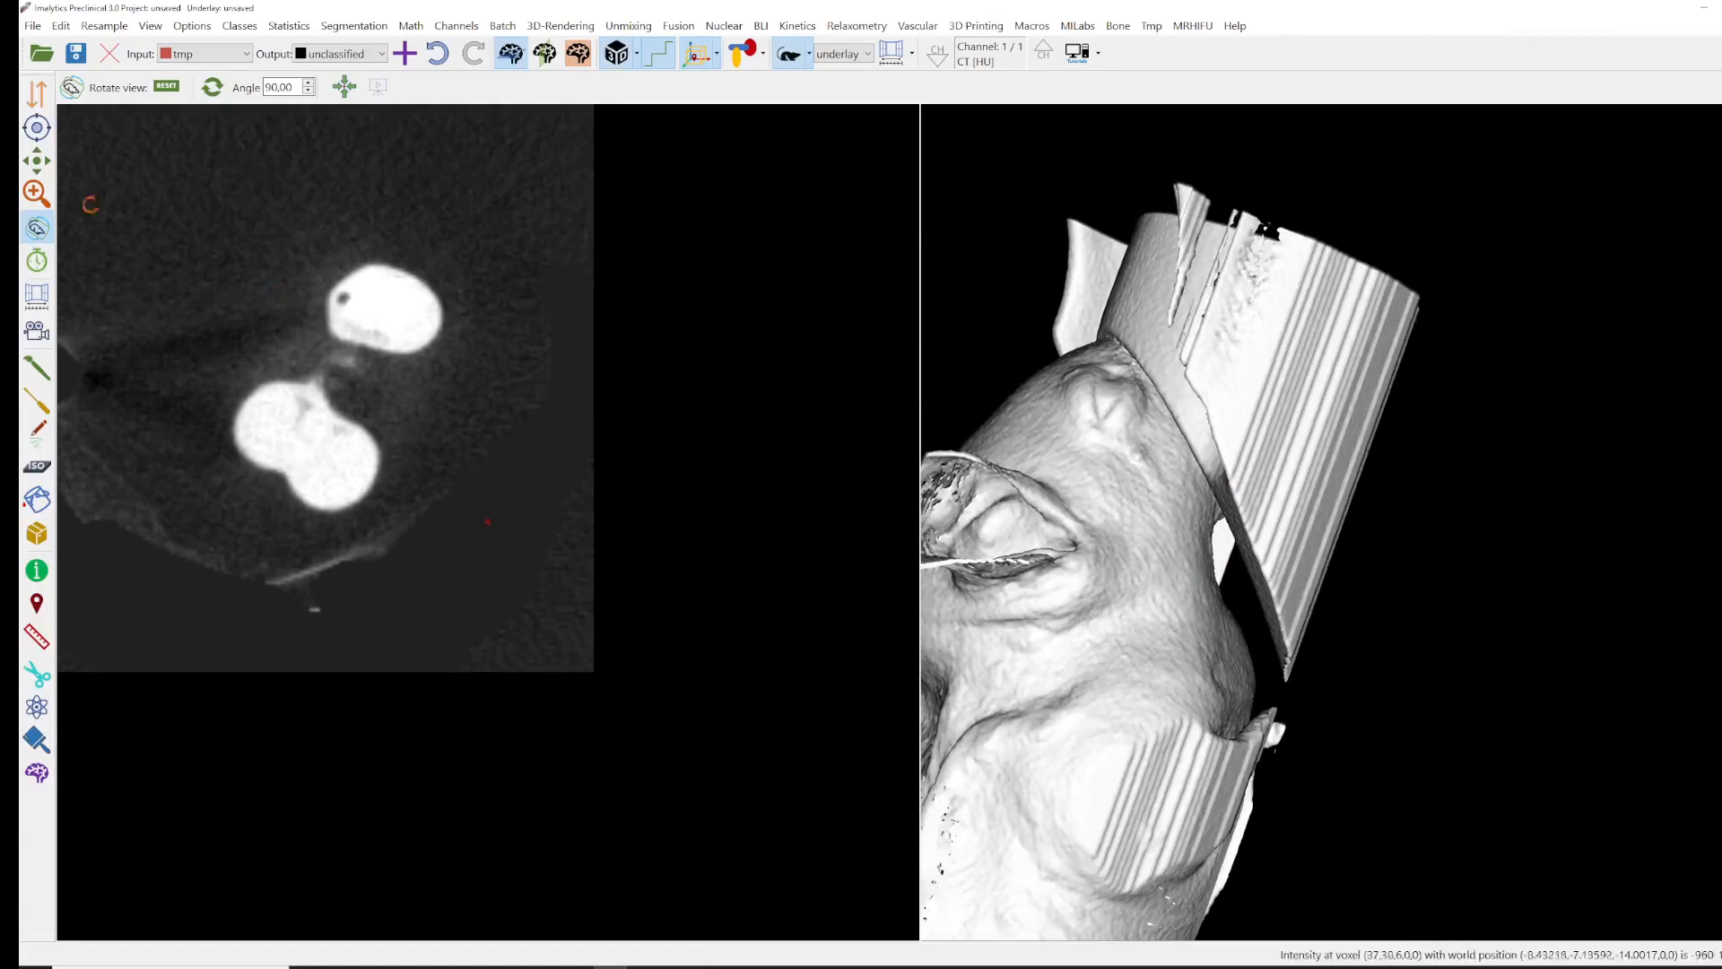
{"action": "left_click", "coordinate": [51, 740]}
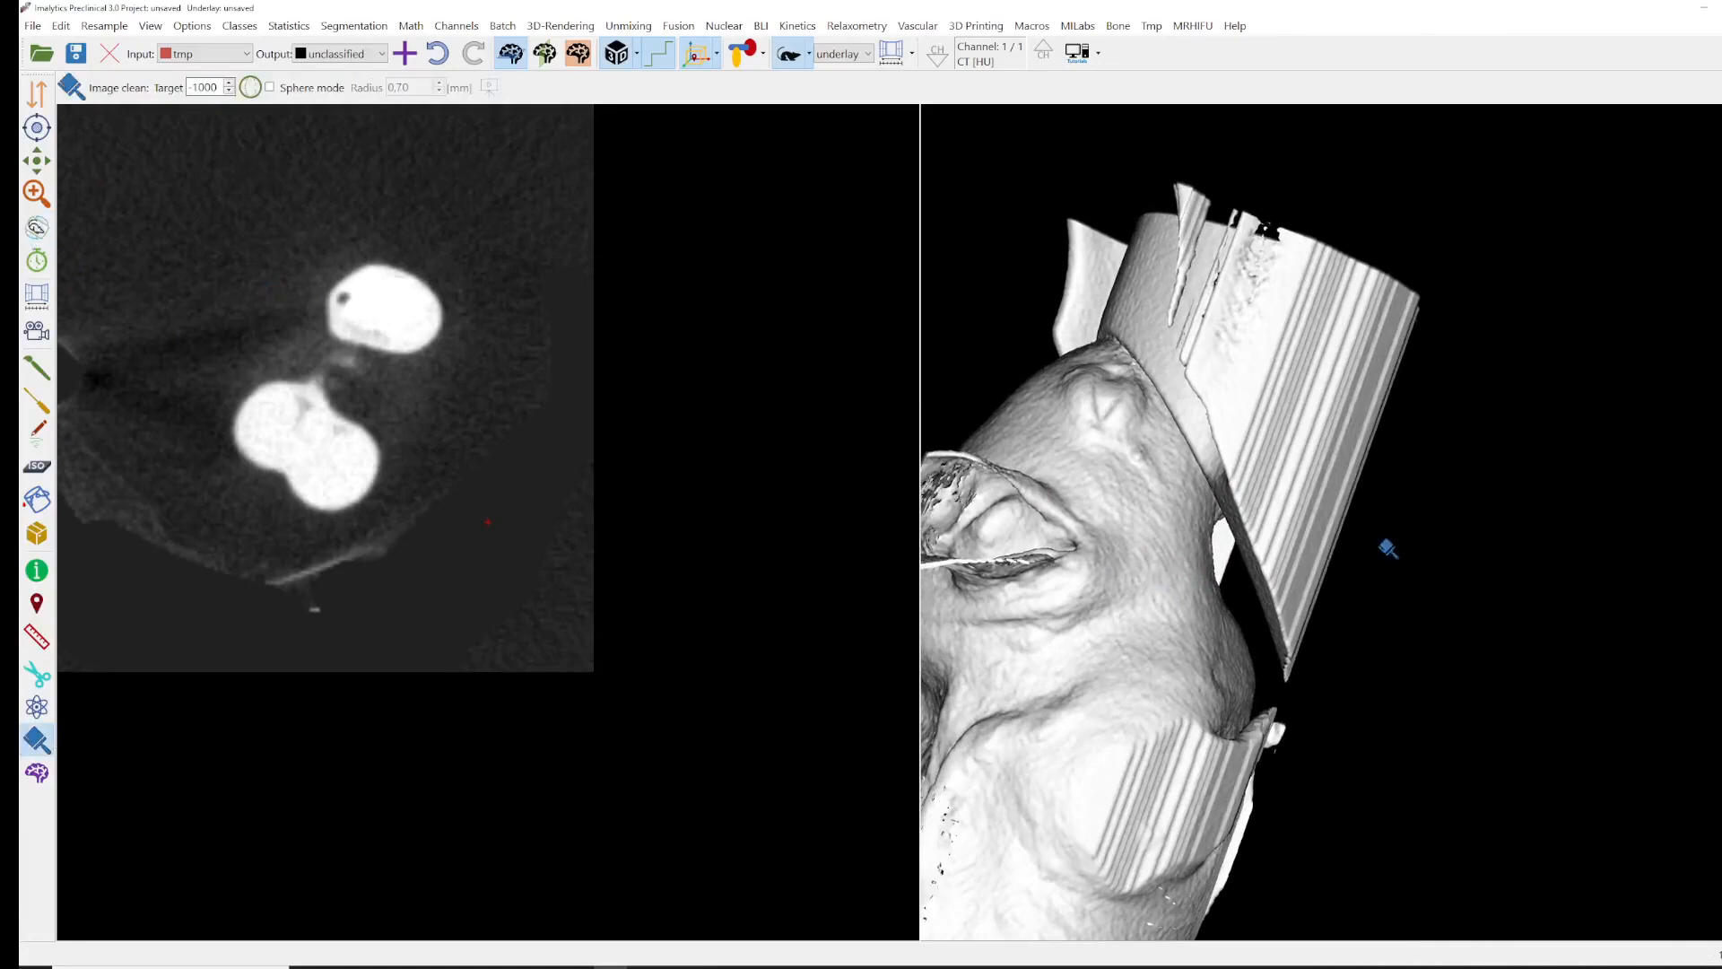
{"action": "mouse_move", "coordinate": [1252, 585]}
{"action": "left_mouse_down"}
{"action": "mouse_move", "coordinate": [1299, 338]}
{"action": "mouse_move", "coordinate": [1464, 250]}
{"action": "mouse_move", "coordinate": [1527, 287]}
{"action": "left_mouse_up"}
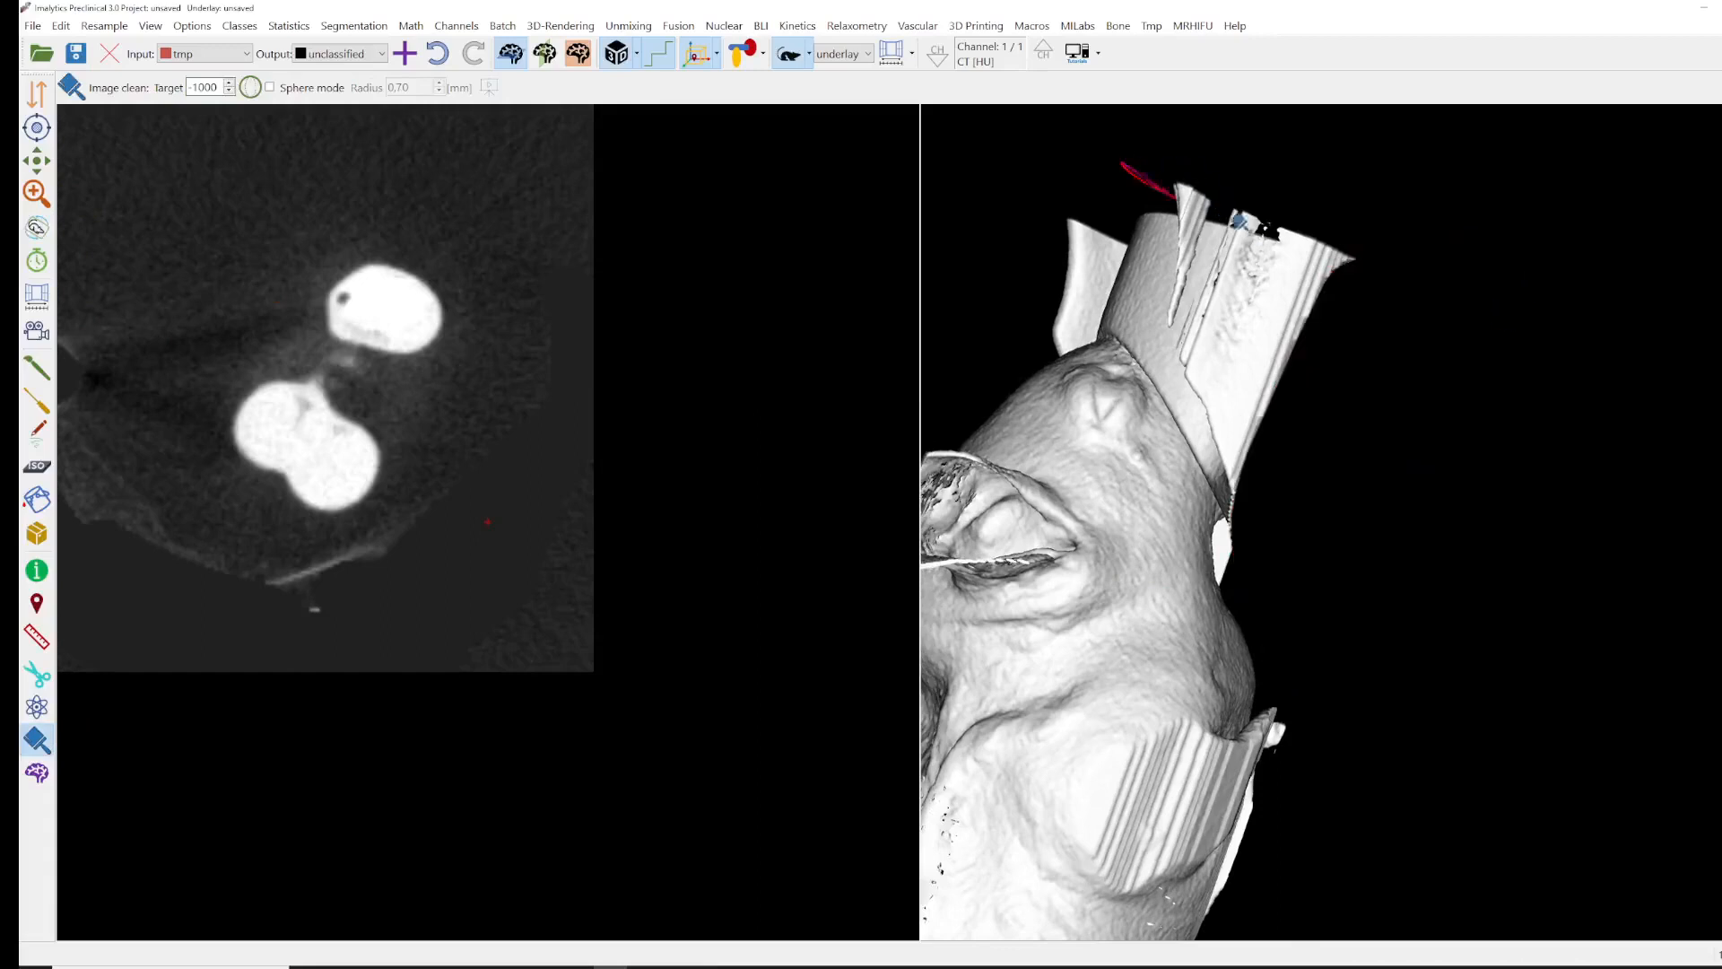
{"action": "mouse_move", "coordinate": [1239, 221]}
{"action": "left_mouse_down"}
{"action": "mouse_move", "coordinate": [1359, 350]}
{"action": "mouse_move", "coordinate": [1491, 288]}
{"action": "left_mouse_up"}
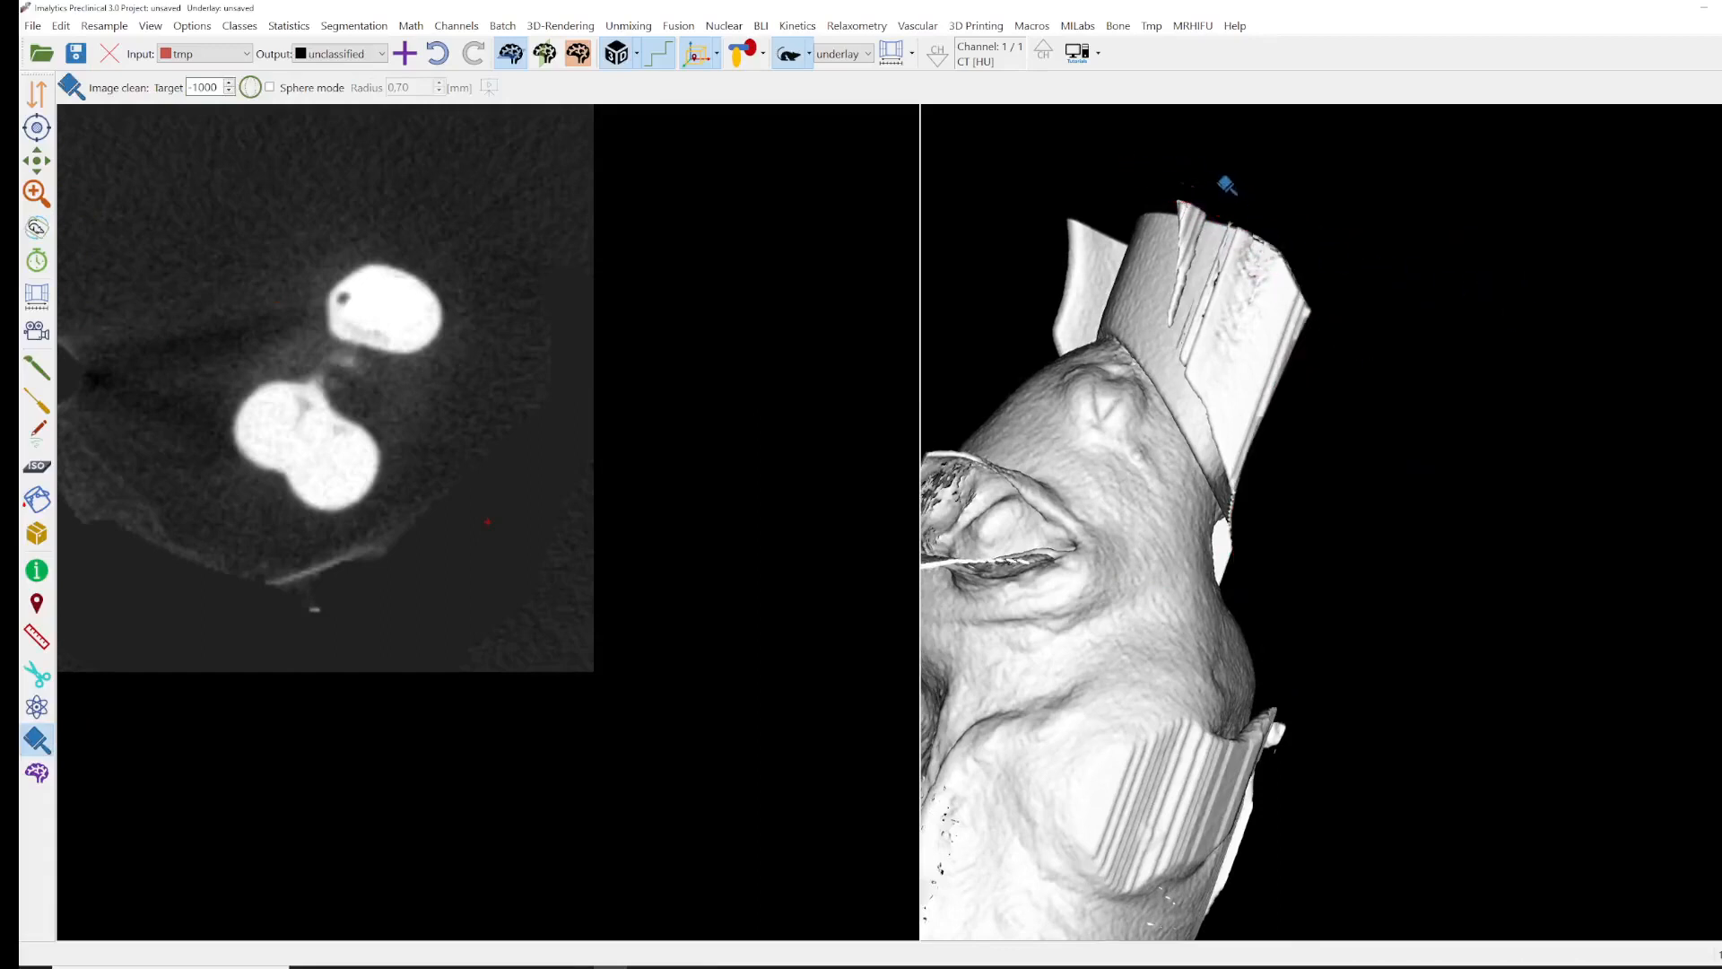
{"action": "mouse_move", "coordinate": [1226, 186]}
{"action": "left_mouse_down"}
{"action": "mouse_move", "coordinate": [1295, 347]}
{"action": "mouse_move", "coordinate": [1406, 362]}
{"action": "left_mouse_up"}
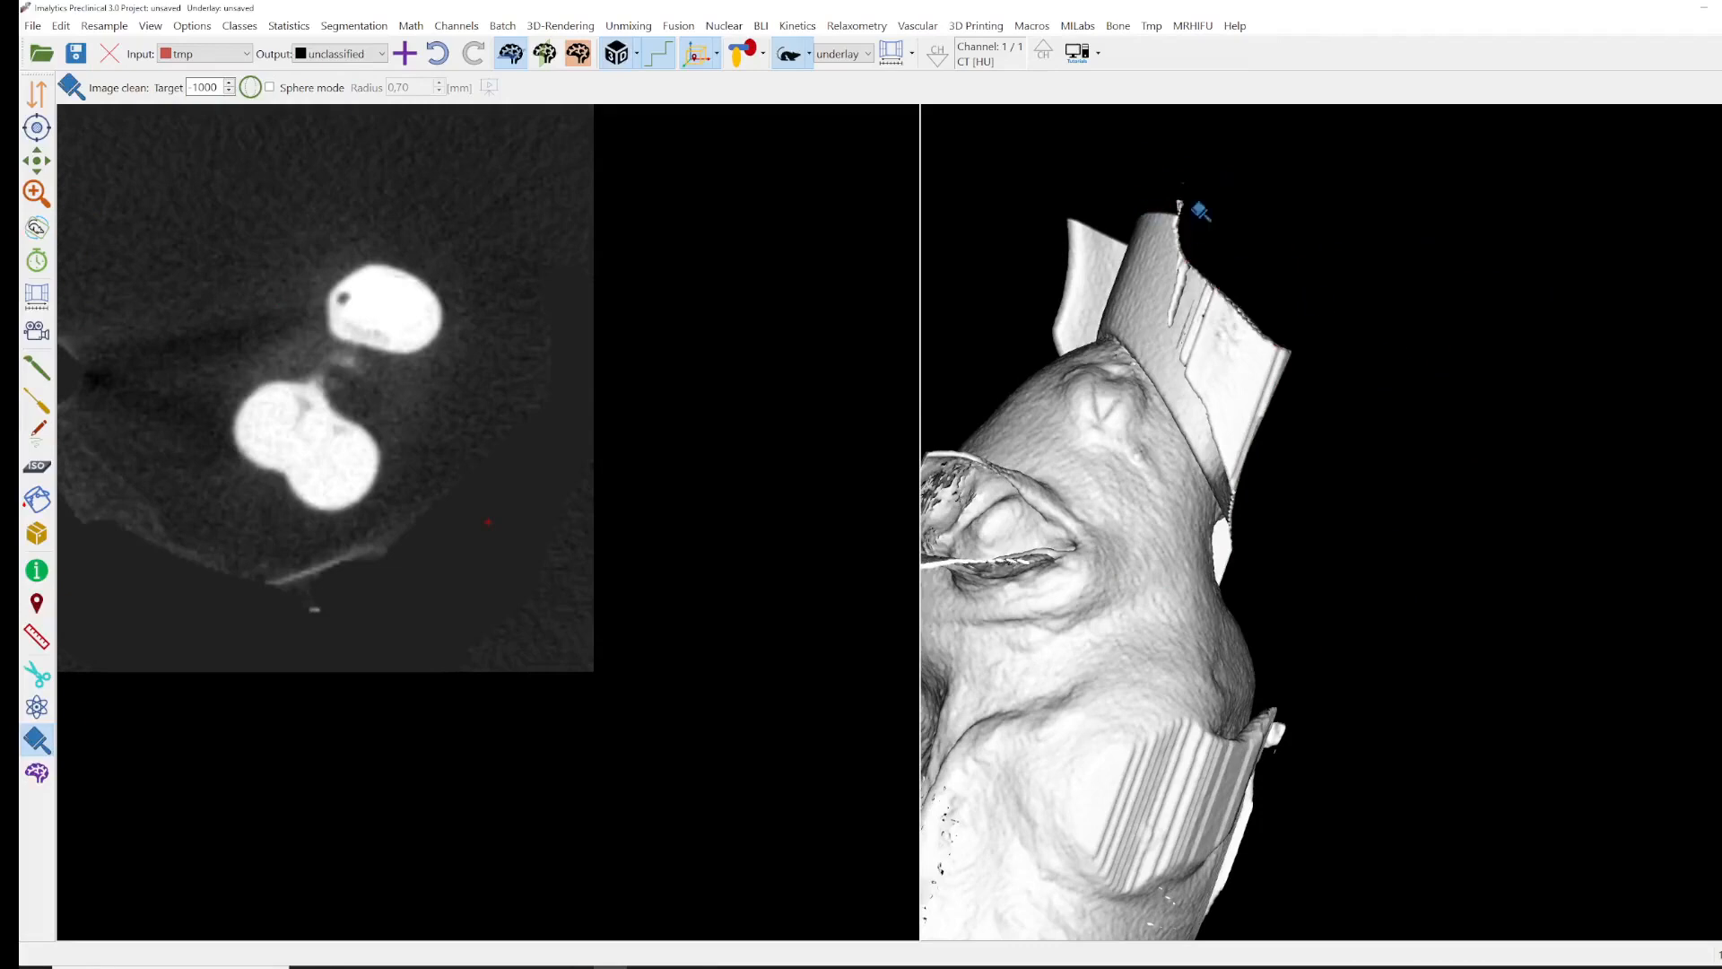
{"action": "left_click_drag", "start_coordinate": [1098, 269], "coordinate": [1019, 205]}
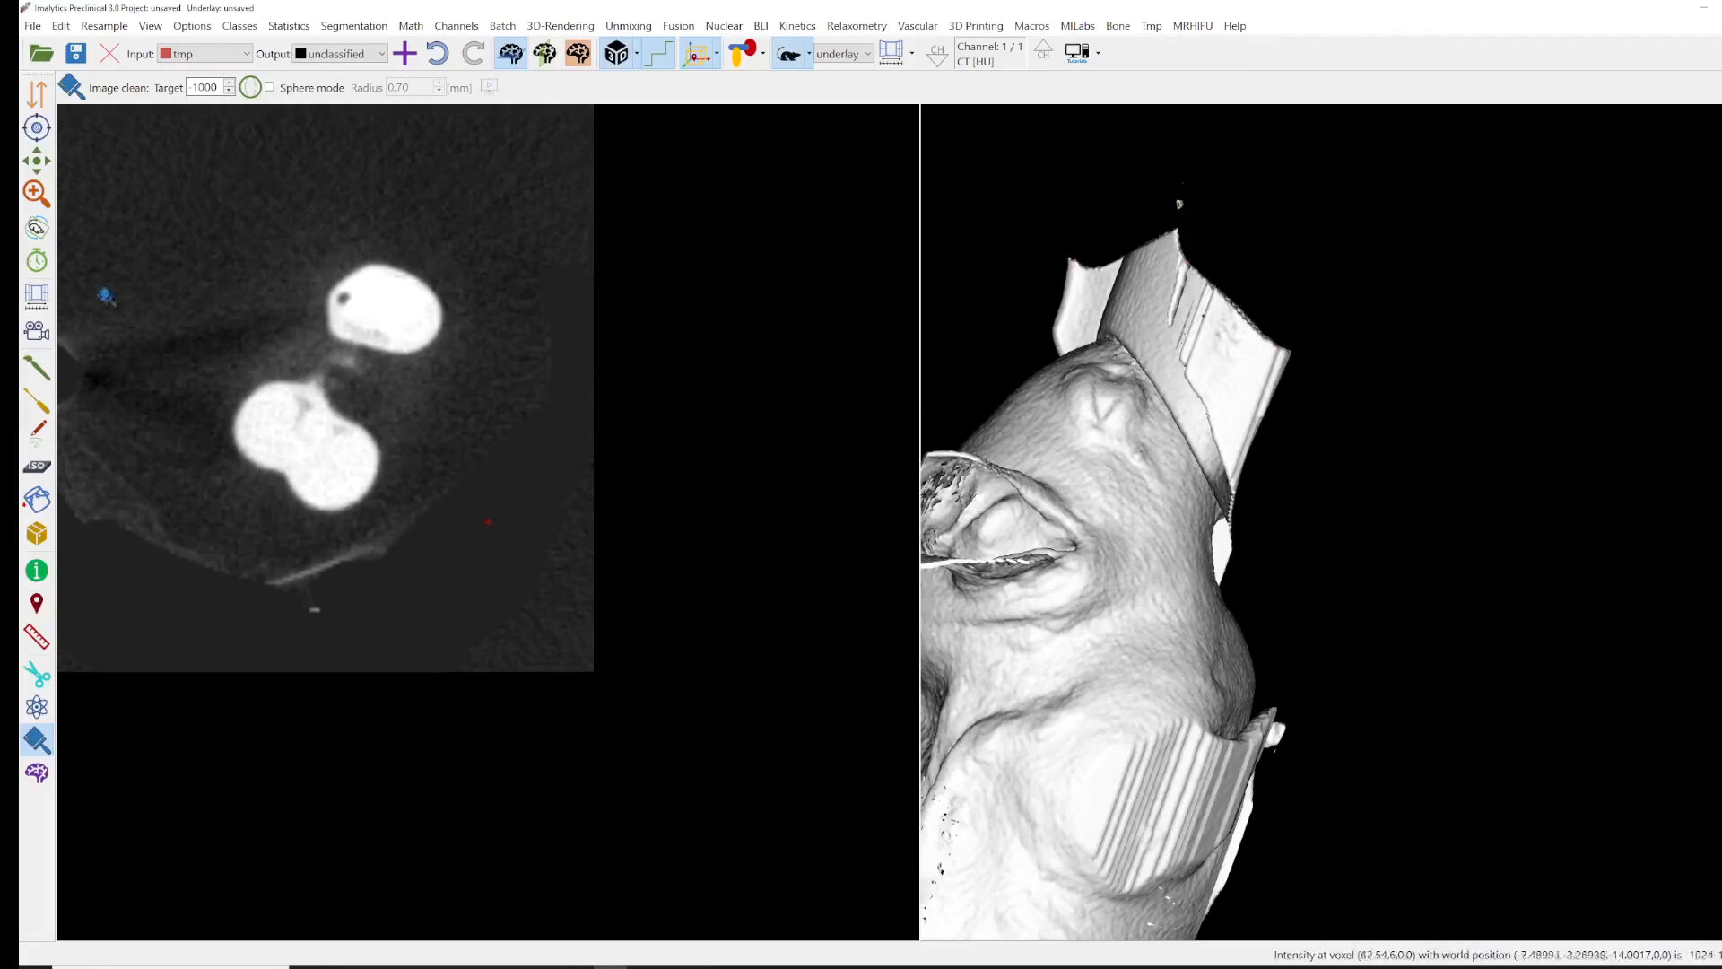
- Turn the 3D view to the top of the head and erase the holder's side section and the adjoining end of the tube
{"action": "left_click", "coordinate": [37, 228]}
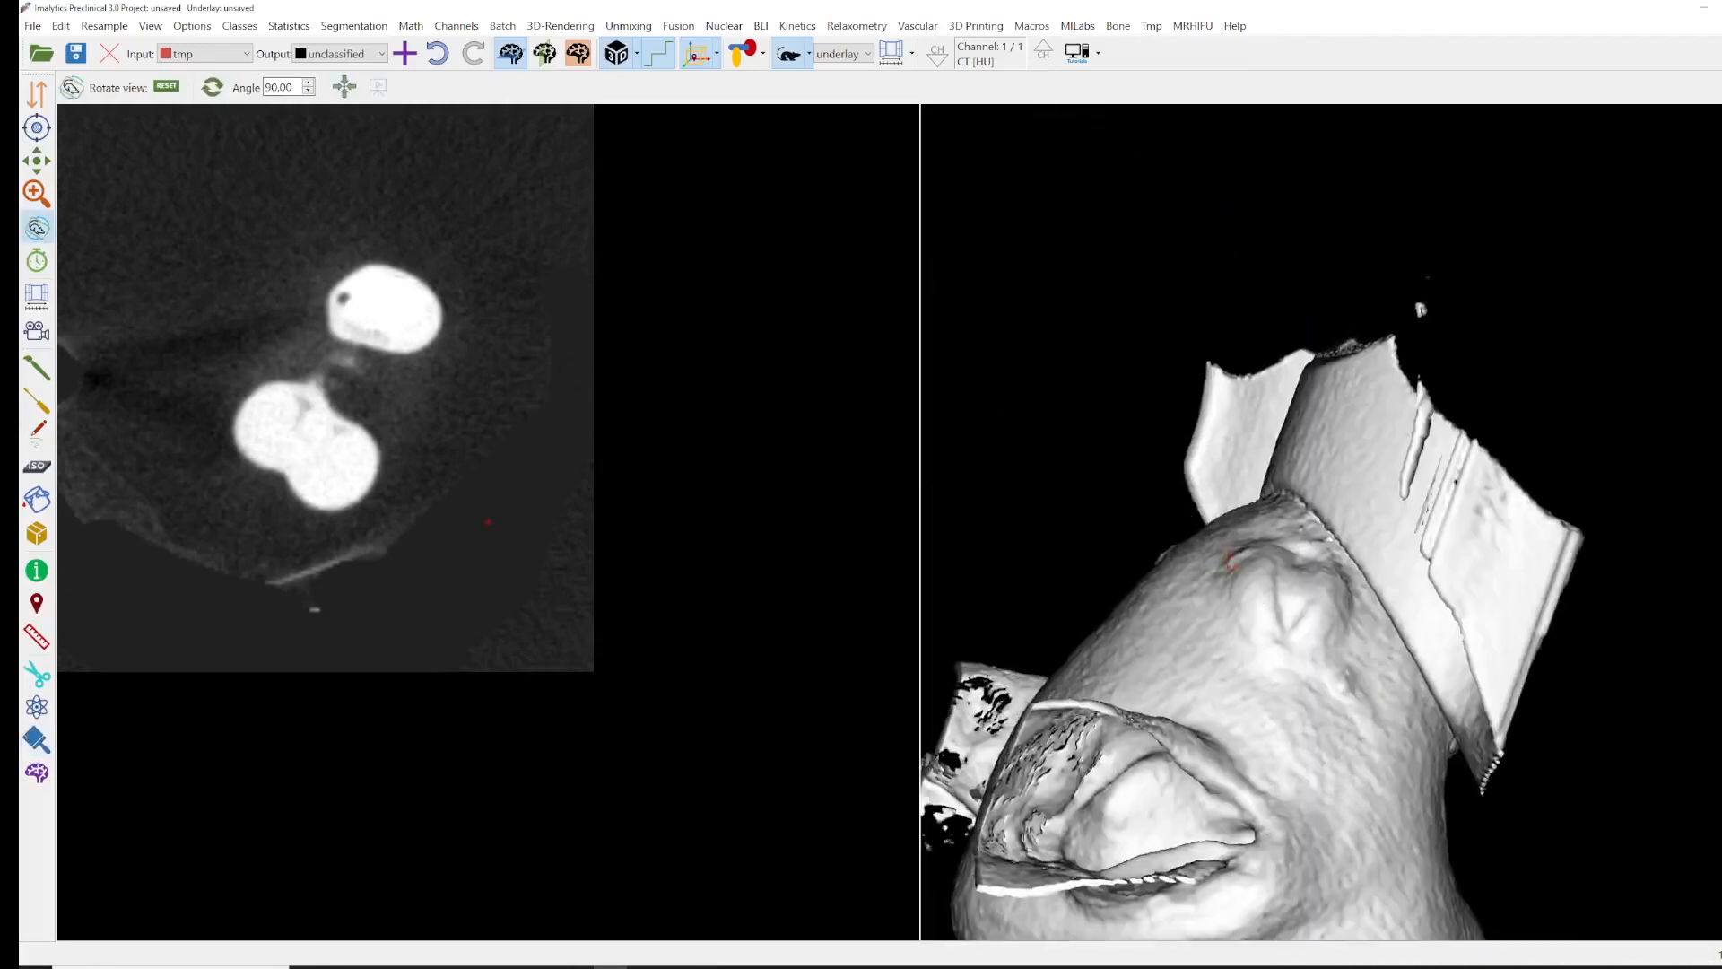
{"action": "left_click_drag", "start_coordinate": [1217, 551], "coordinate": [1153, 408]}
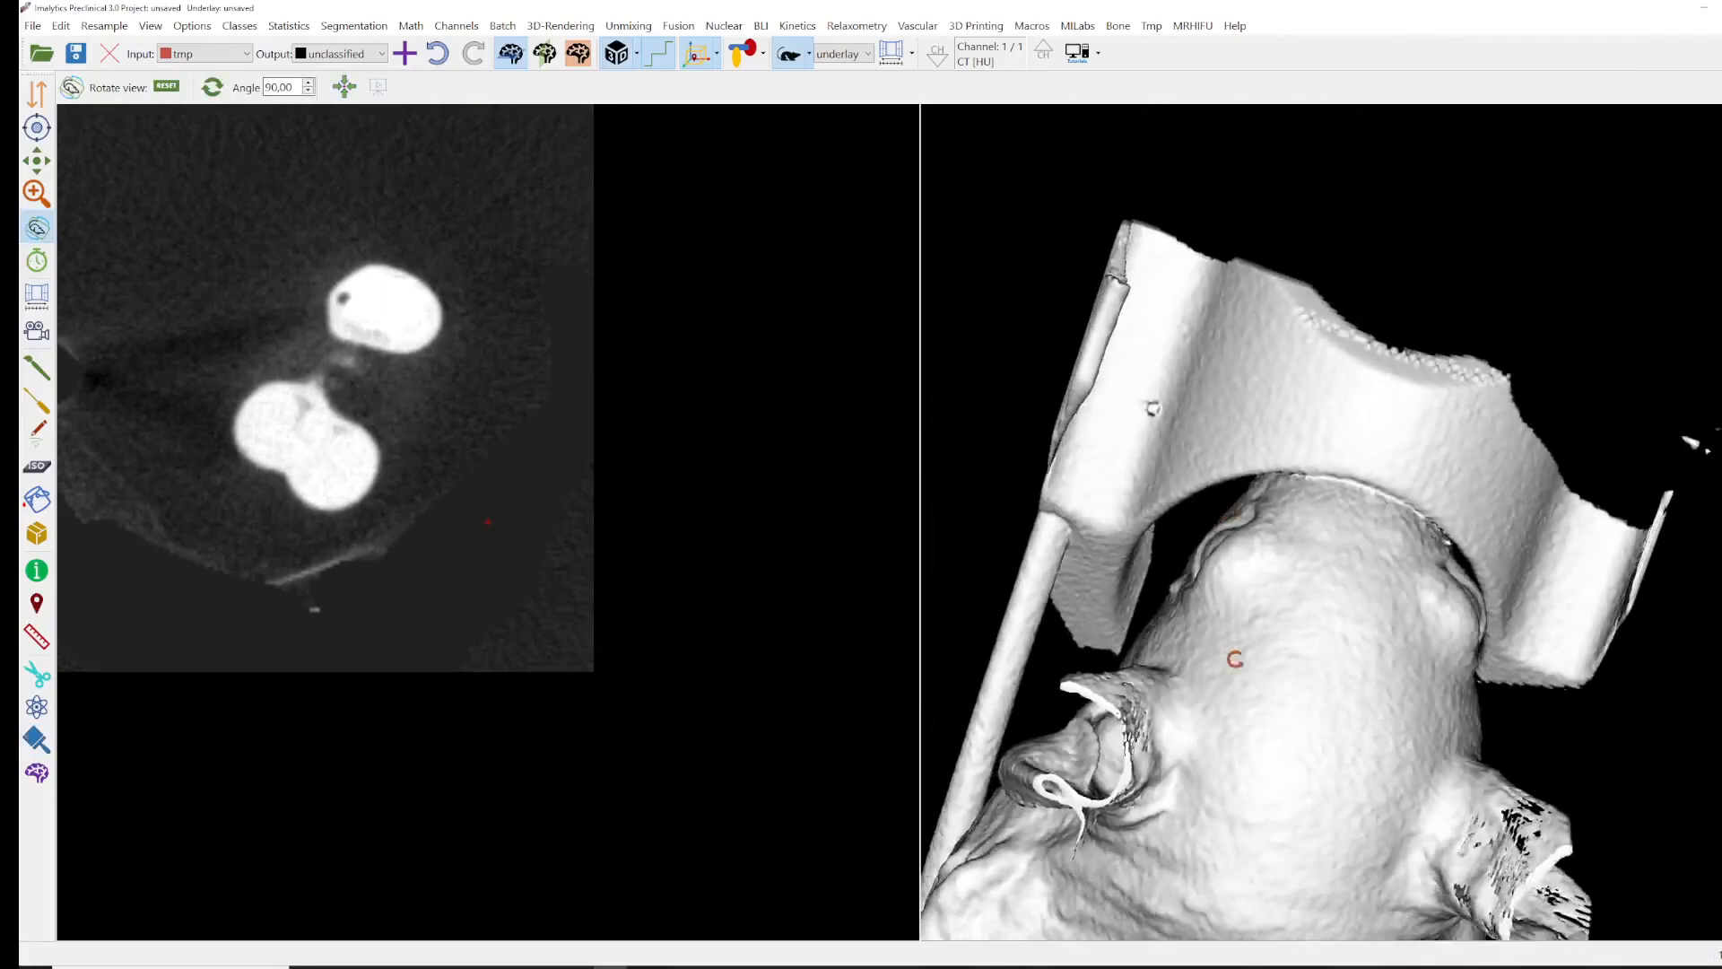
{"action": "left_click_drag", "start_coordinate": [1235, 659], "coordinate": [1222, 471]}
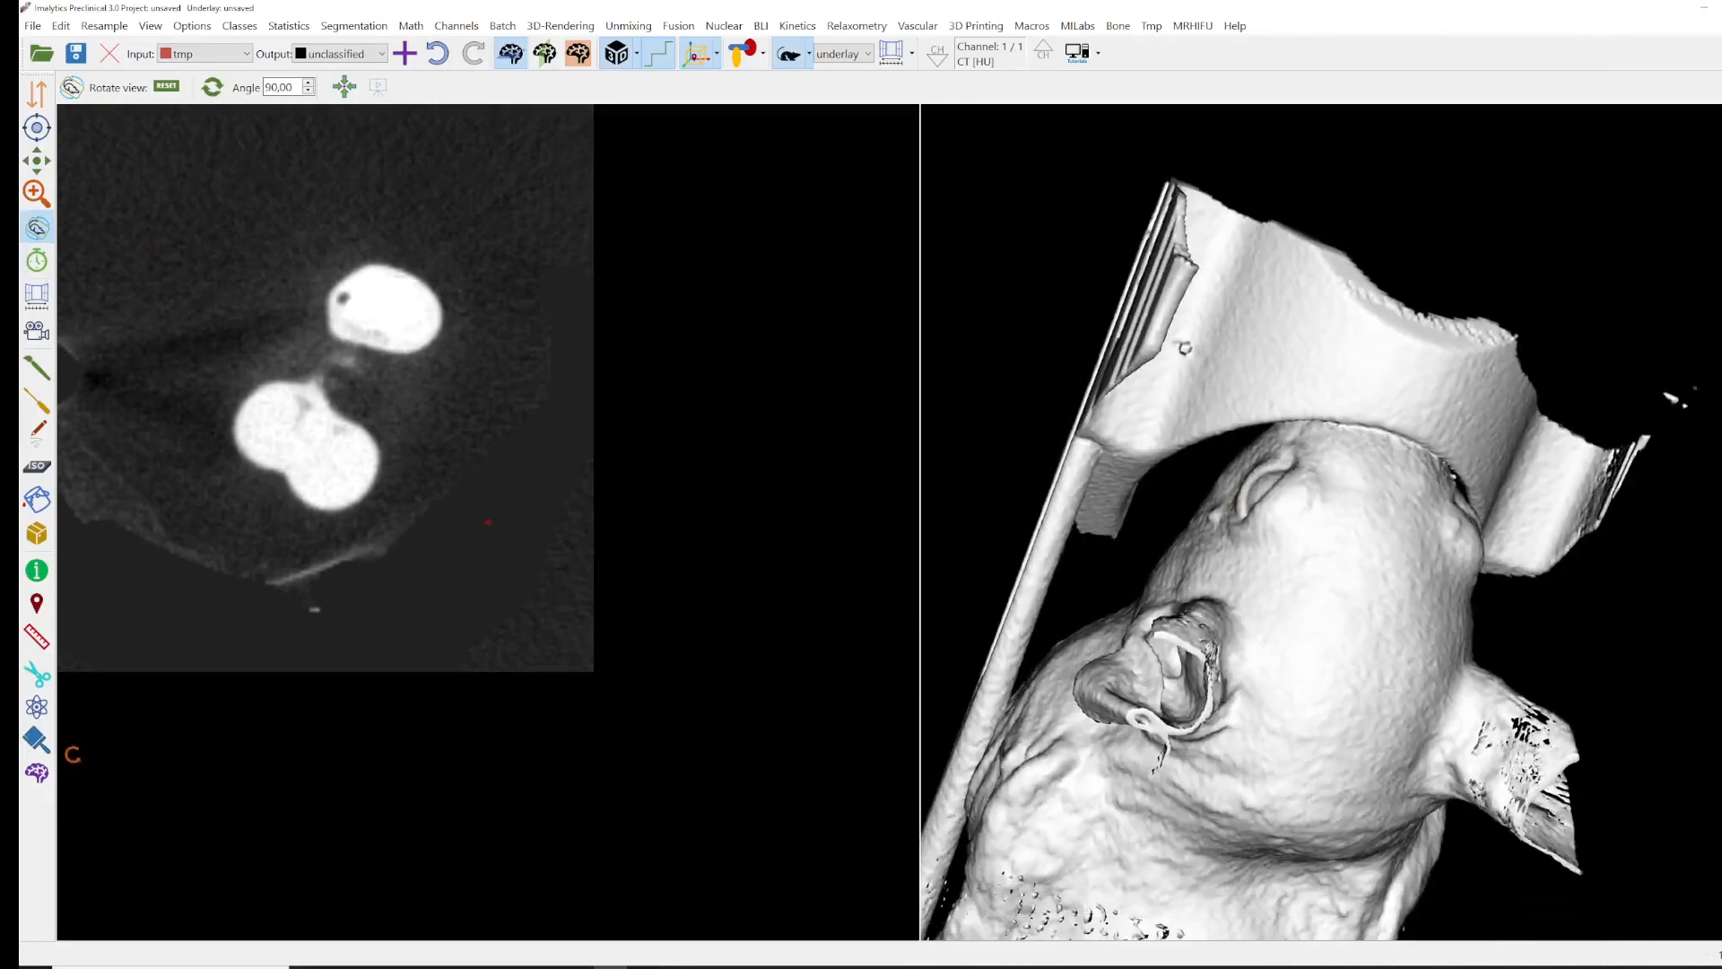
{"action": "left_click", "coordinate": [39, 744]}
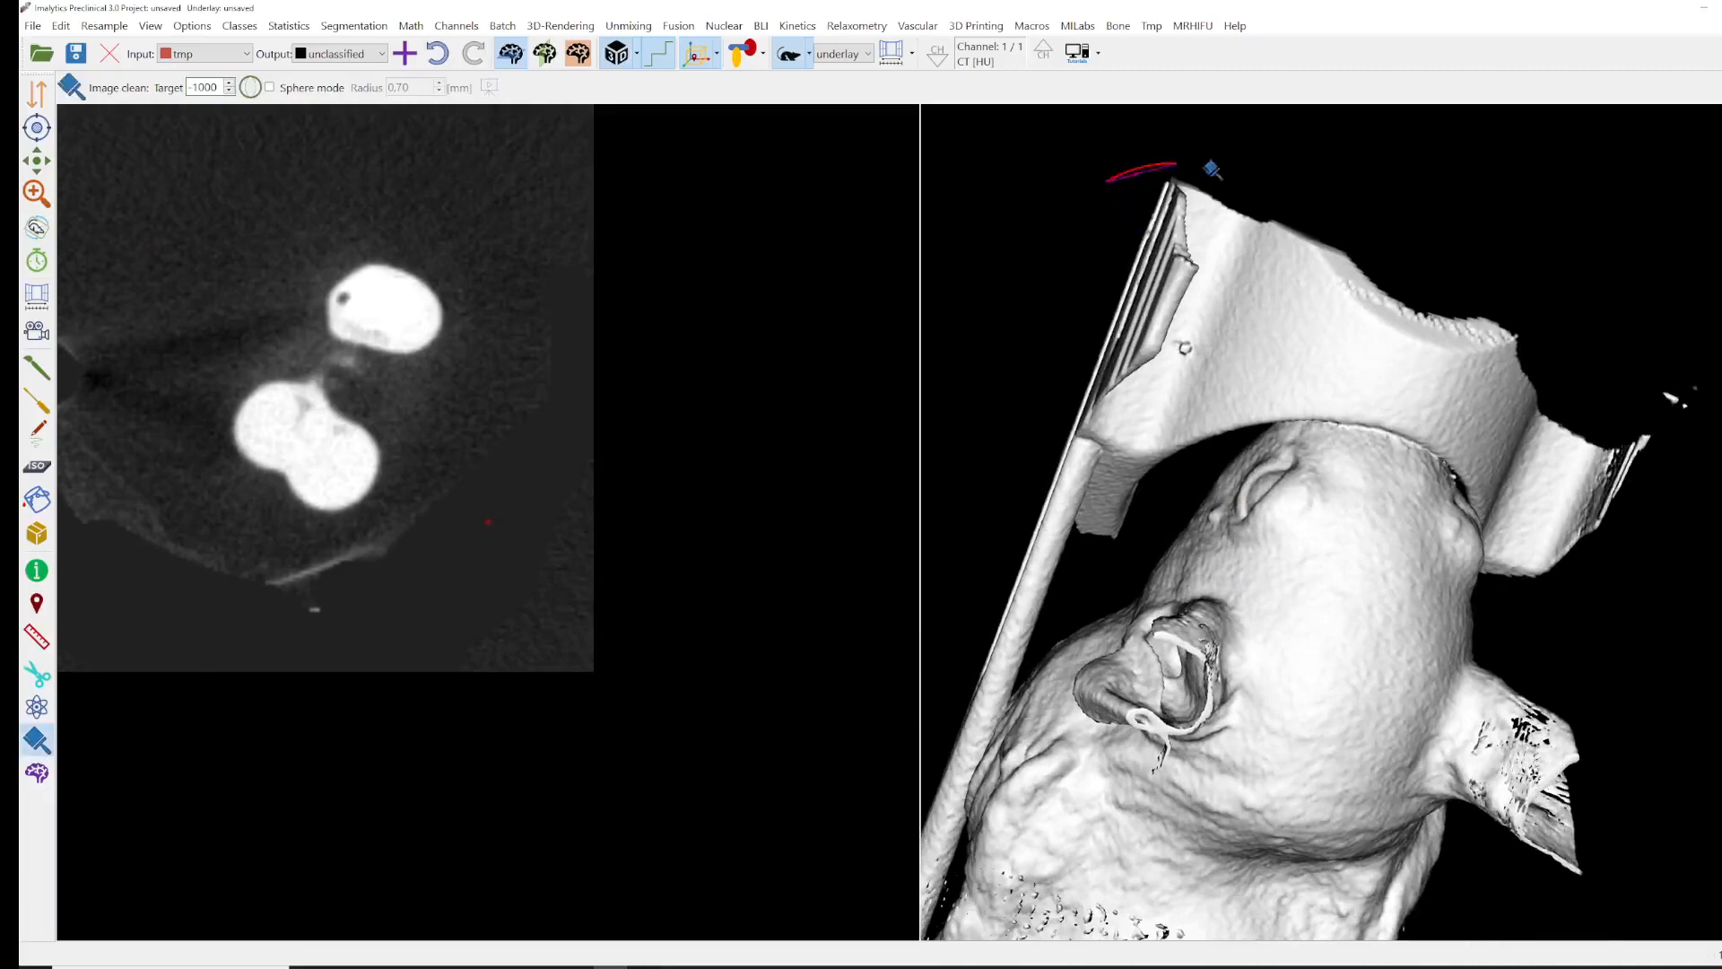
{"action": "mouse_move", "coordinate": [1210, 169]}
{"action": "left_mouse_down"}
{"action": "mouse_move", "coordinate": [1291, 338]}
{"action": "mouse_move", "coordinate": [1100, 584]}
{"action": "mouse_move", "coordinate": [968, 620]}
{"action": "mouse_move", "coordinate": [974, 599]}
{"action": "left_mouse_up"}
- Trim the tube beside the shoulder in 3D, locate it in the axial slice, and erase its ring-shaped cross-section there
{"action": "scroll", "coordinate": [1026, 595], "scroll_direction": "down", "scroll_amount": 3}
{"action": "mouse_move", "coordinate": [1236, 619]}
{"action": "middle_mouse_down"}
{"action": "mouse_move", "coordinate": [1285, 390]}
{"action": "mouse_move", "coordinate": [1389, 335]}
{"action": "middle_mouse_up"}
{"action": "mouse_move", "coordinate": [1255, 307]}
{"action": "left_mouse_down"}
{"action": "mouse_move", "coordinate": [1278, 339]}
{"action": "mouse_move", "coordinate": [1236, 388]}
{"action": "mouse_move", "coordinate": [1260, 316]}
{"action": "left_mouse_up"}
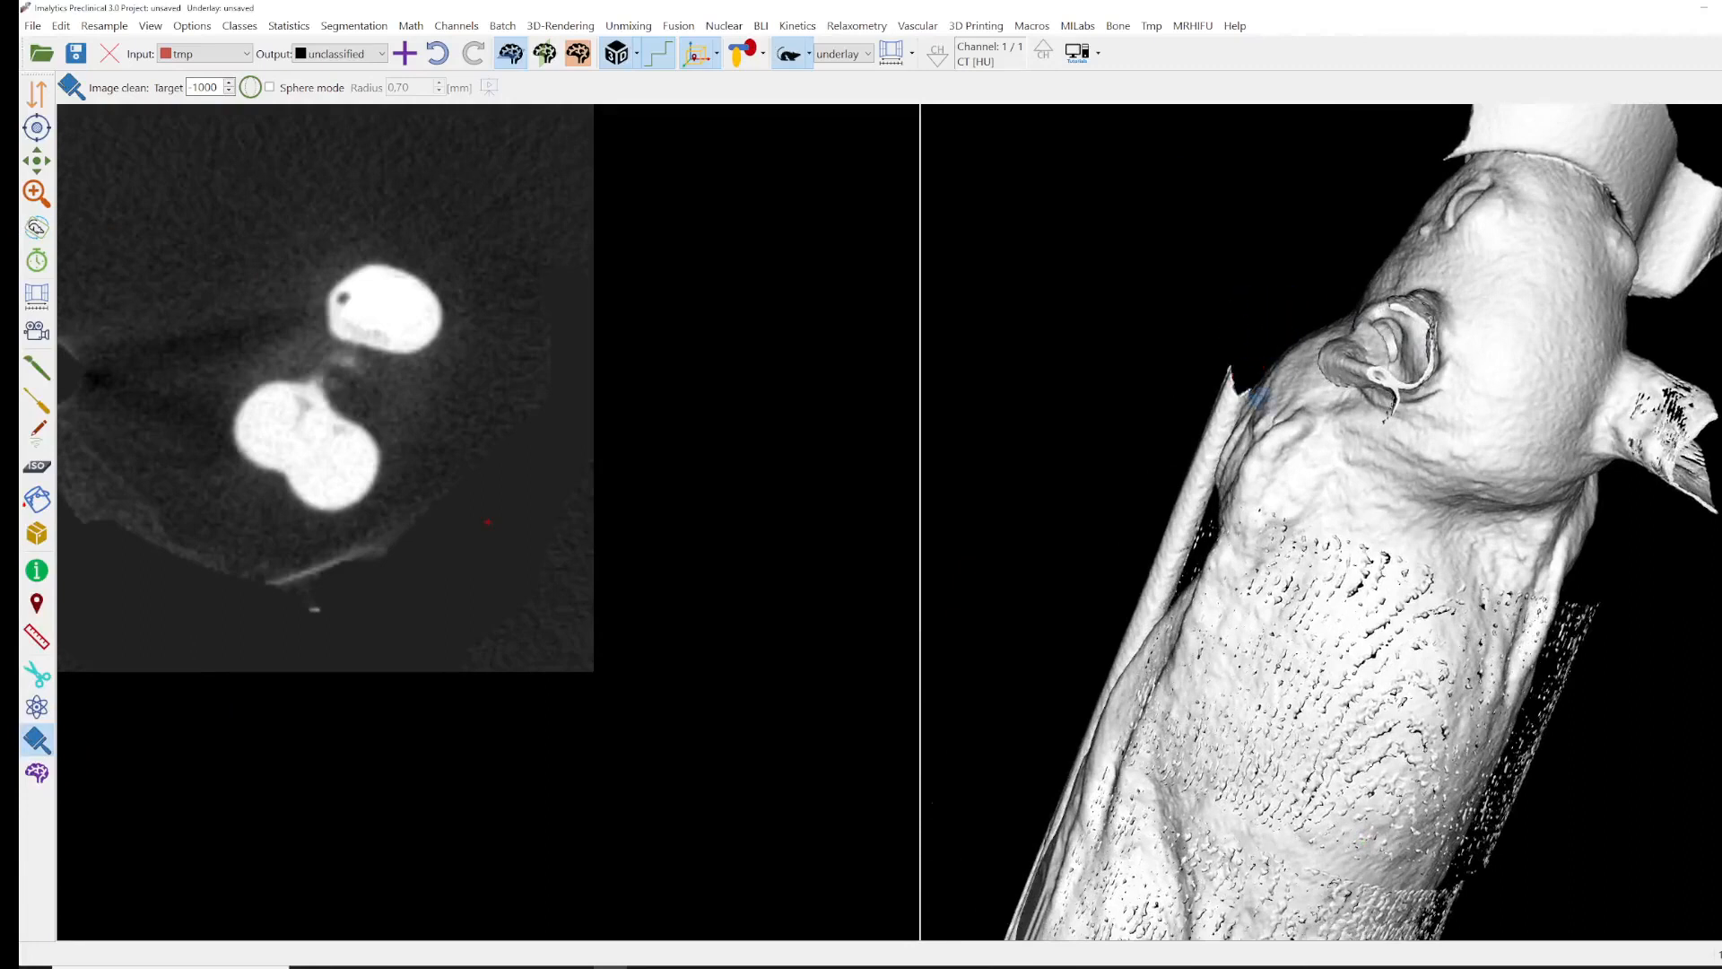
{"action": "left_click", "coordinate": [1237, 387]}
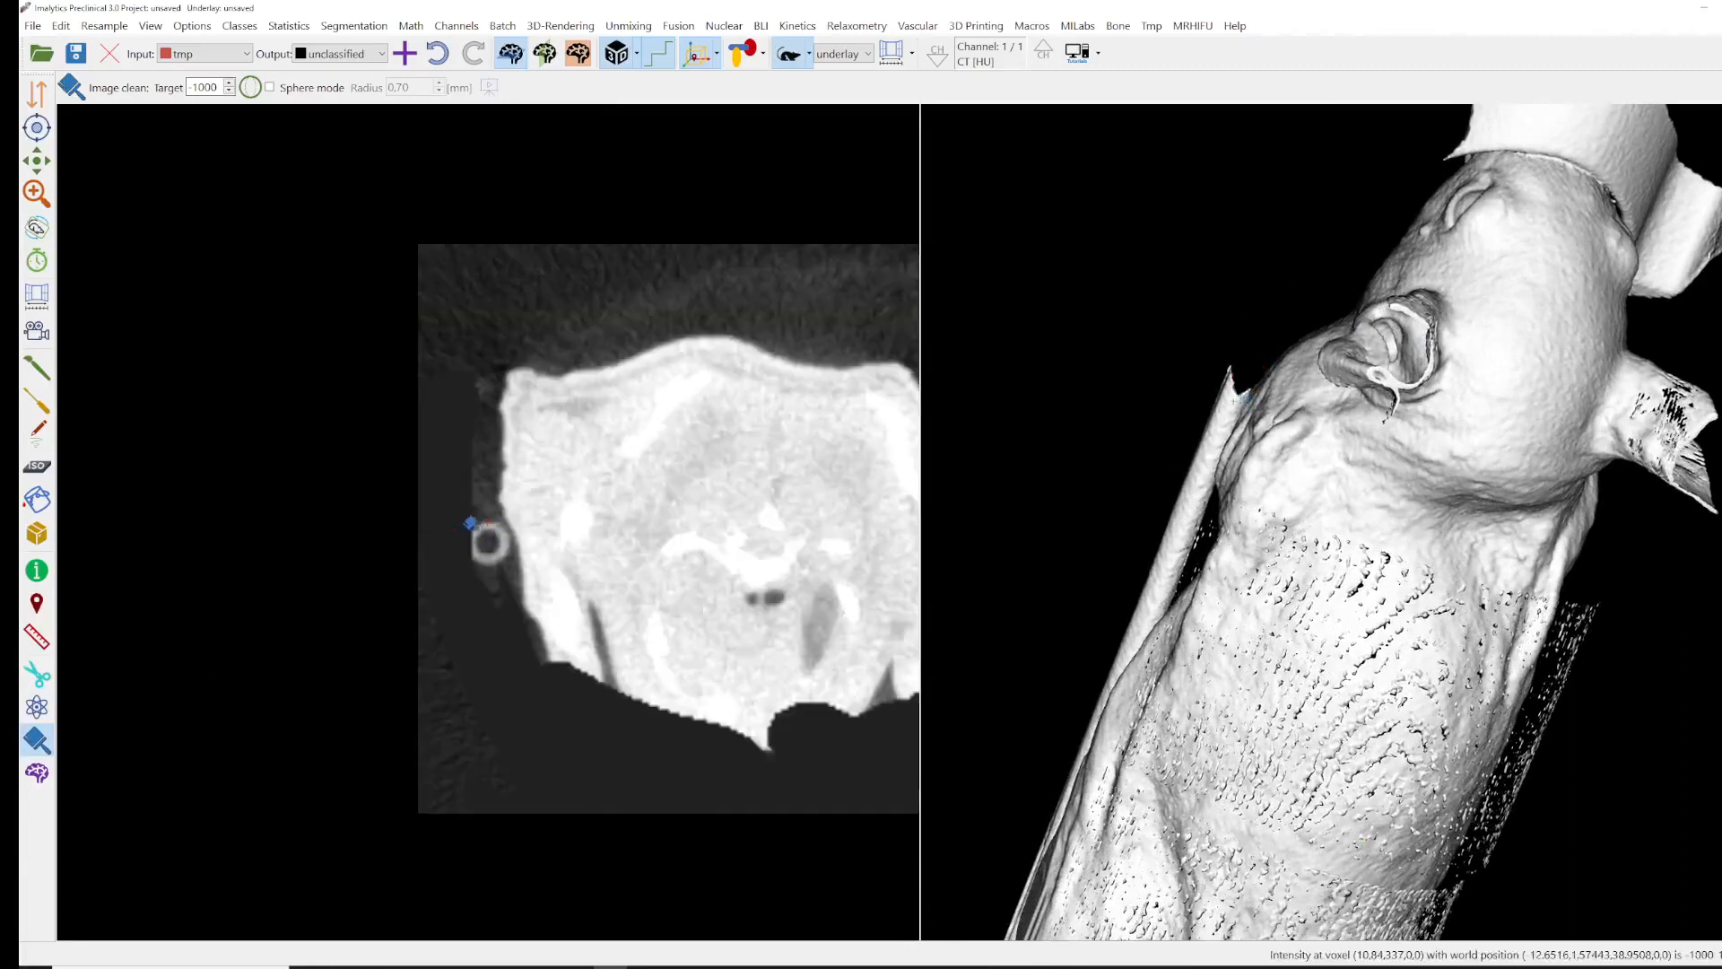
{"action": "left_click_drag", "start_coordinate": [458, 581], "coordinate": [459, 582]}
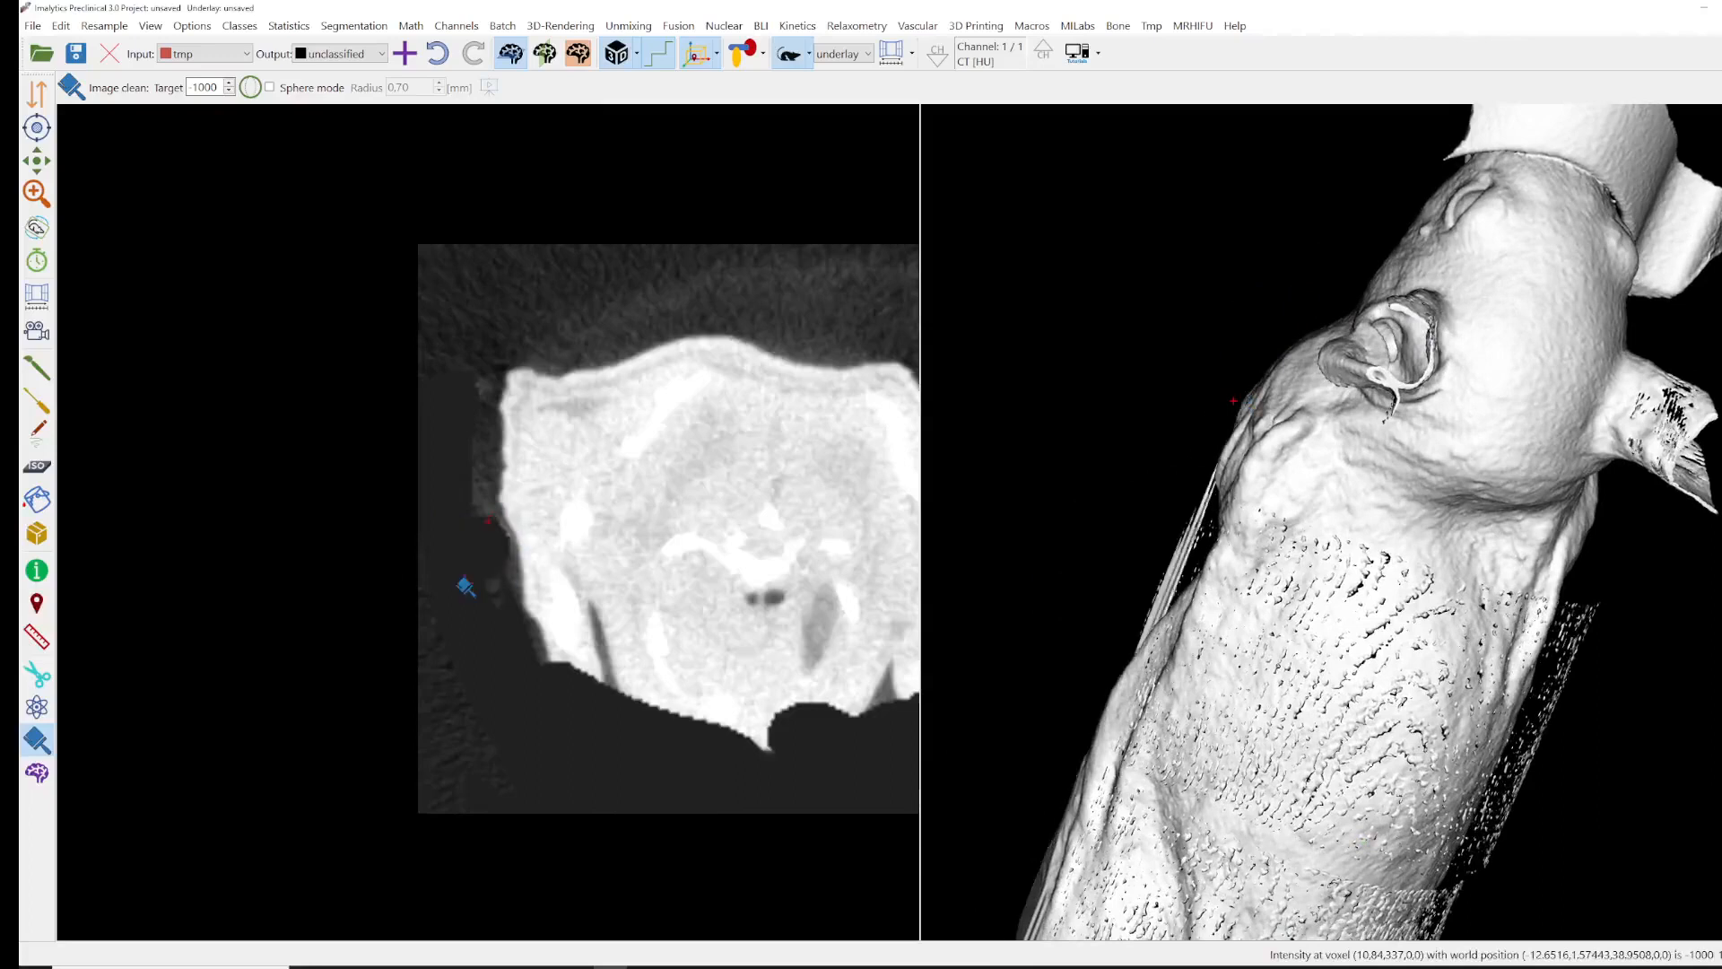
- Erase the remaining tube wall beside the body in axial slices further toward the tail
{"action": "mouse_move", "coordinate": [484, 541]}
{"action": "right_mouse_down"}
{"action": "mouse_move", "coordinate": [519, 686]}
{"action": "mouse_move", "coordinate": [476, 534]}
{"action": "right_mouse_up"}
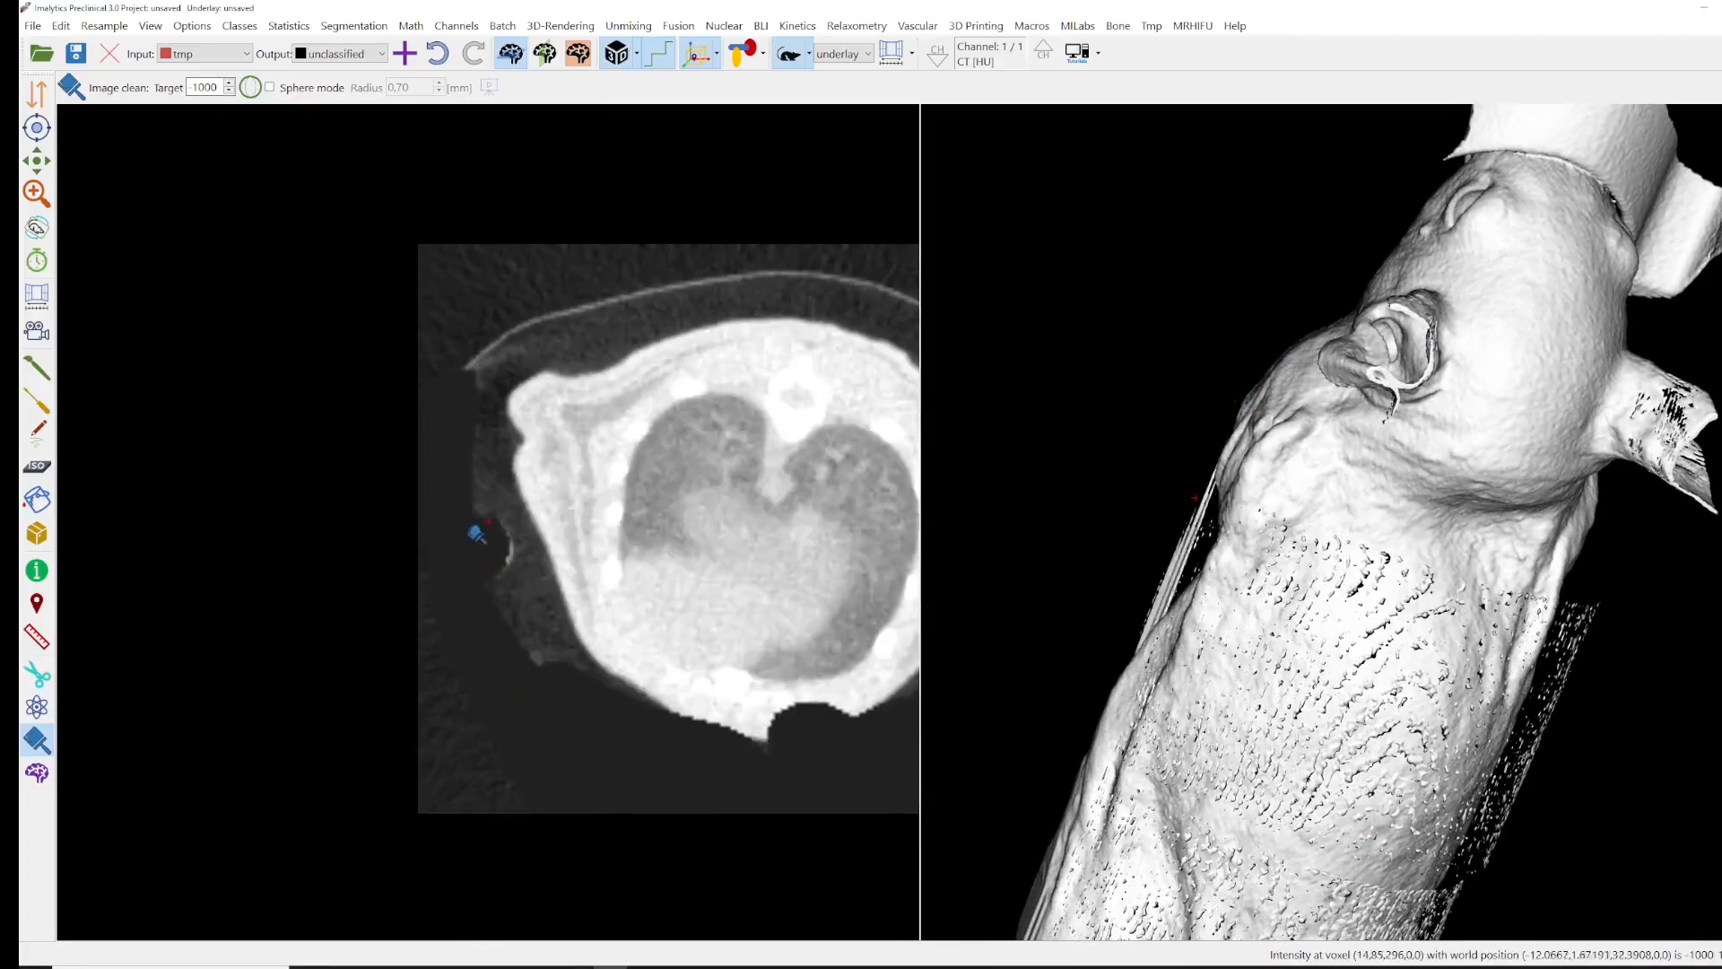
{"action": "left_click_drag", "start_coordinate": [496, 577], "coordinate": [492, 573]}
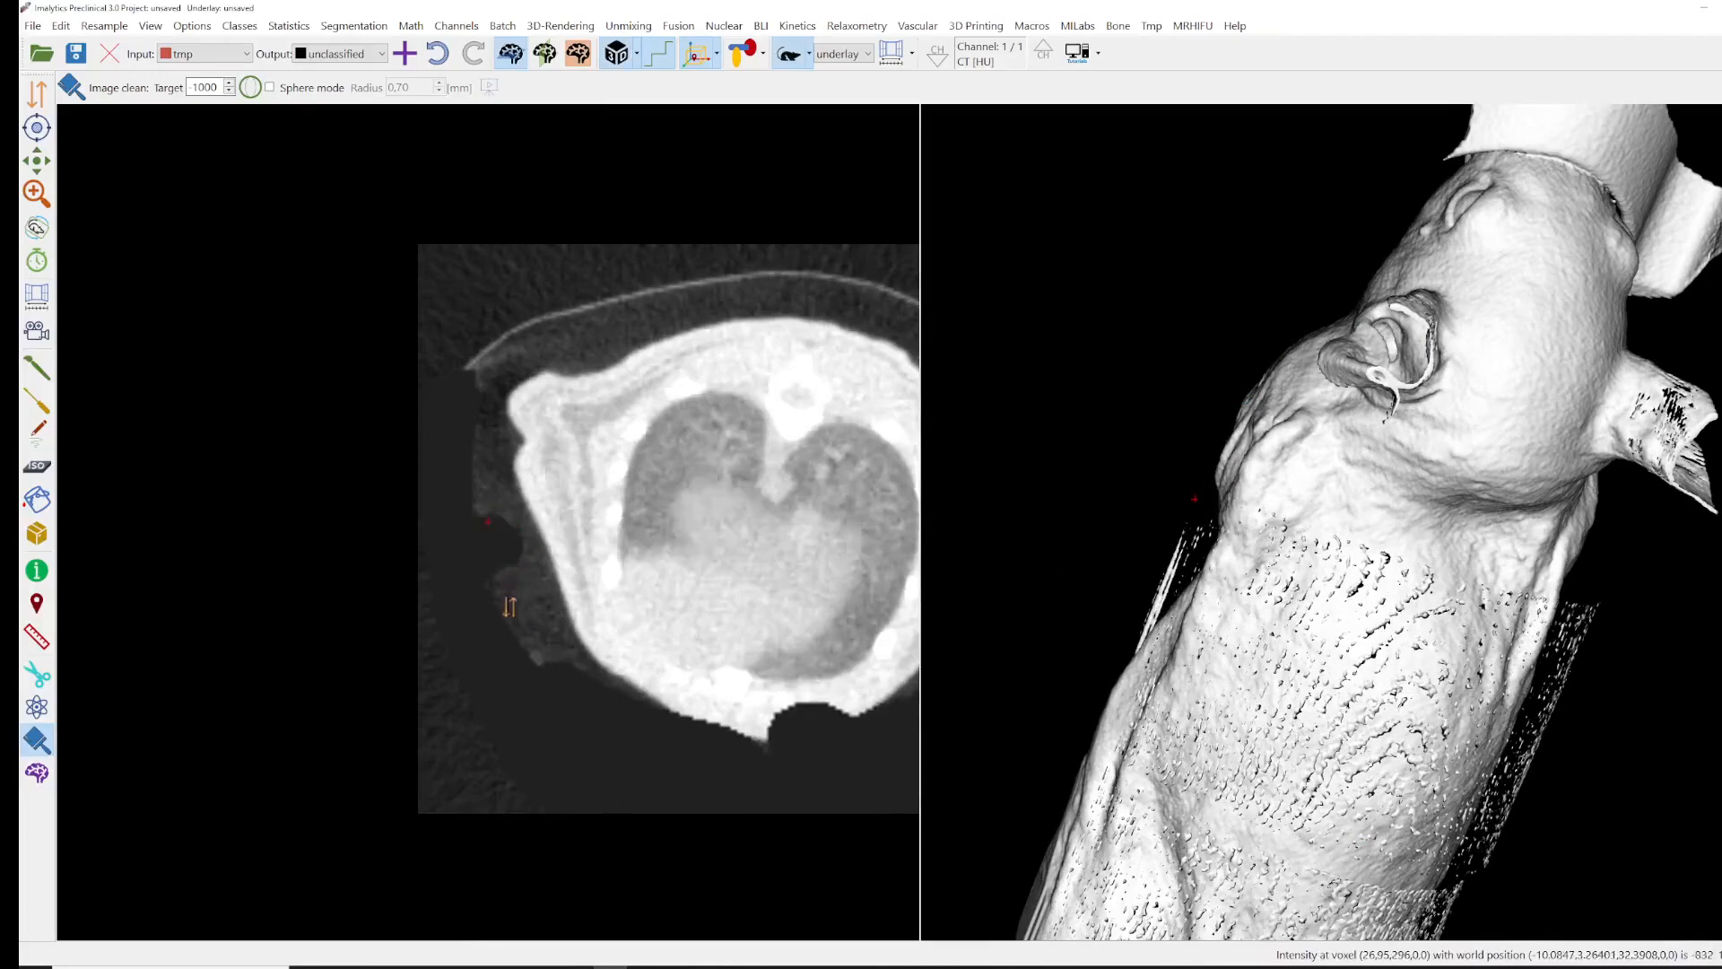
{"action": "scroll", "coordinate": [498, 582], "scroll_direction": "down", "scroll_amount": 5}
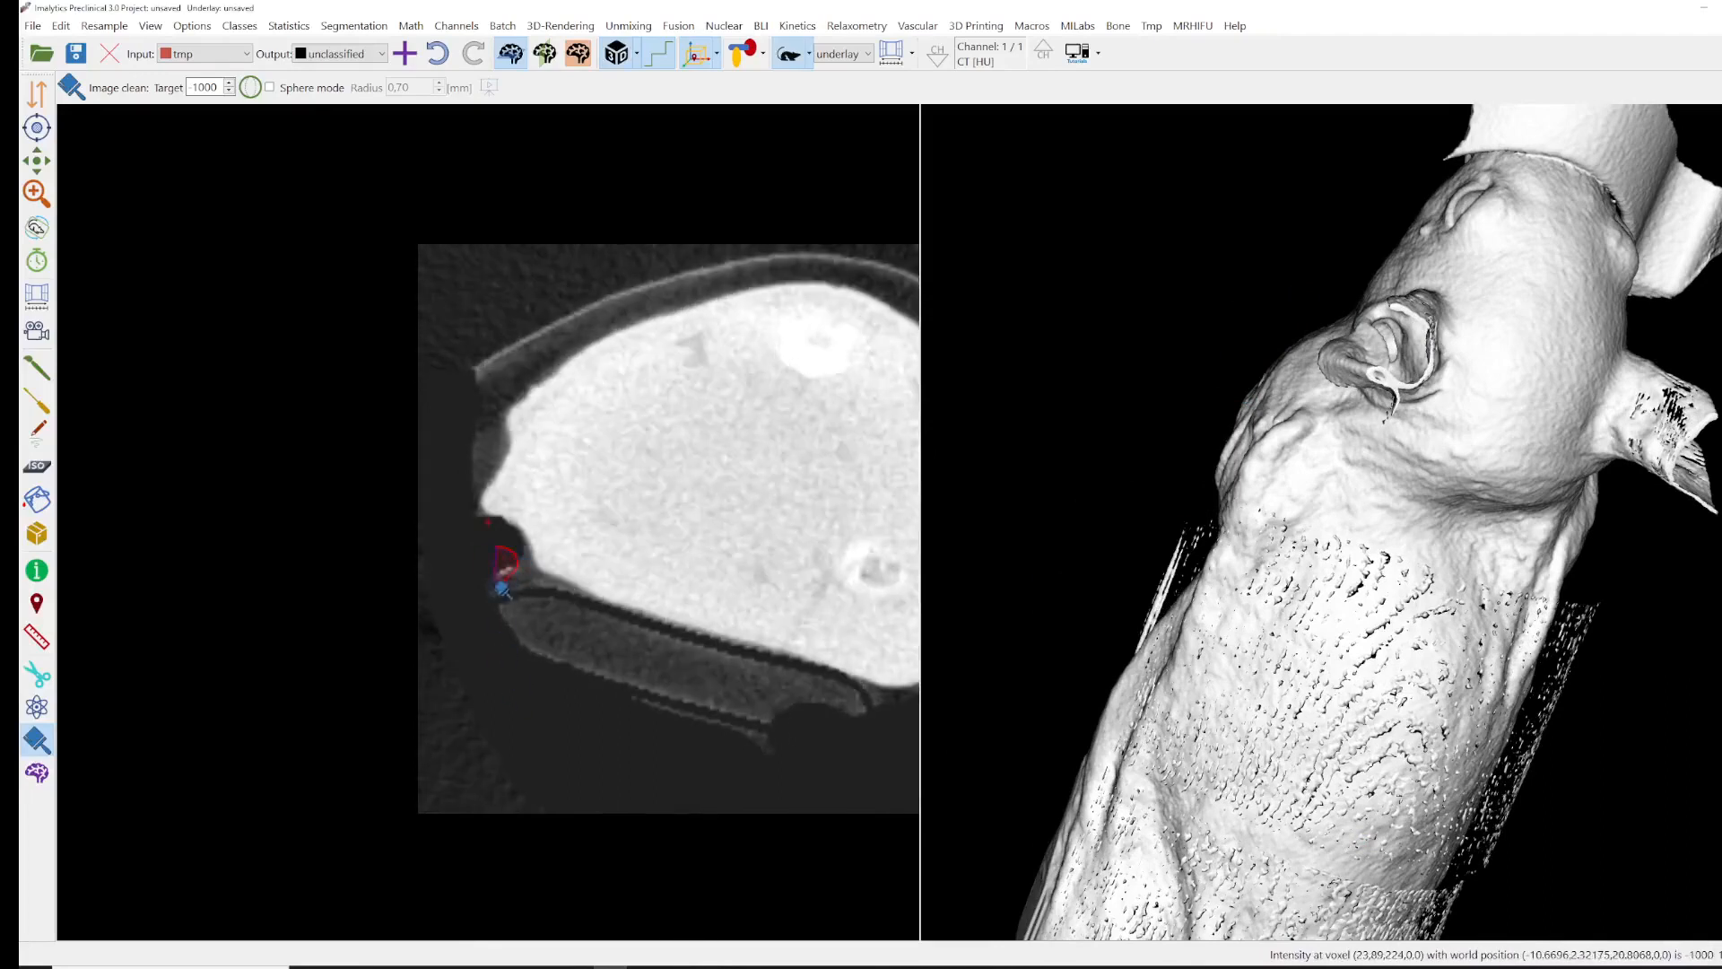
{"action": "left_click_drag", "start_coordinate": [496, 582], "coordinate": [495, 564]}
{"action": "mouse_move", "coordinate": [495, 563]}
{"action": "right_mouse_down"}
{"action": "mouse_move", "coordinate": [503, 676]}
{"action": "mouse_move", "coordinate": [507, 565]}
{"action": "right_mouse_up"}
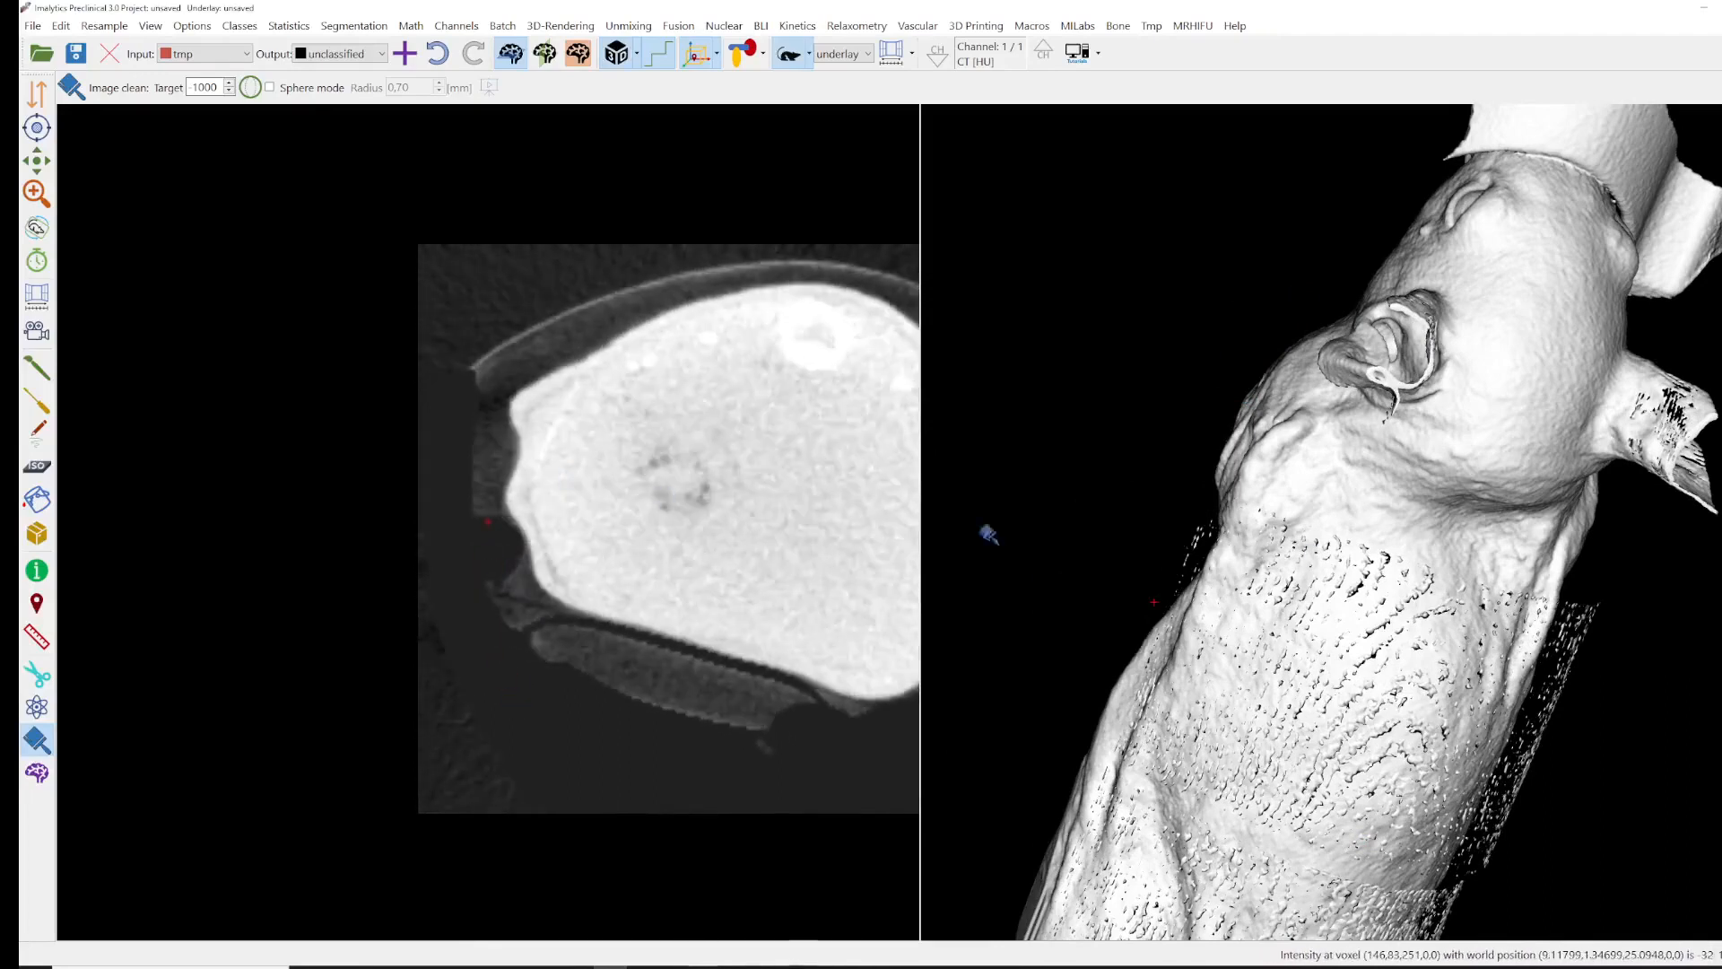
{"action": "left_click_drag", "start_coordinate": [988, 534], "coordinate": [1160, 579]}
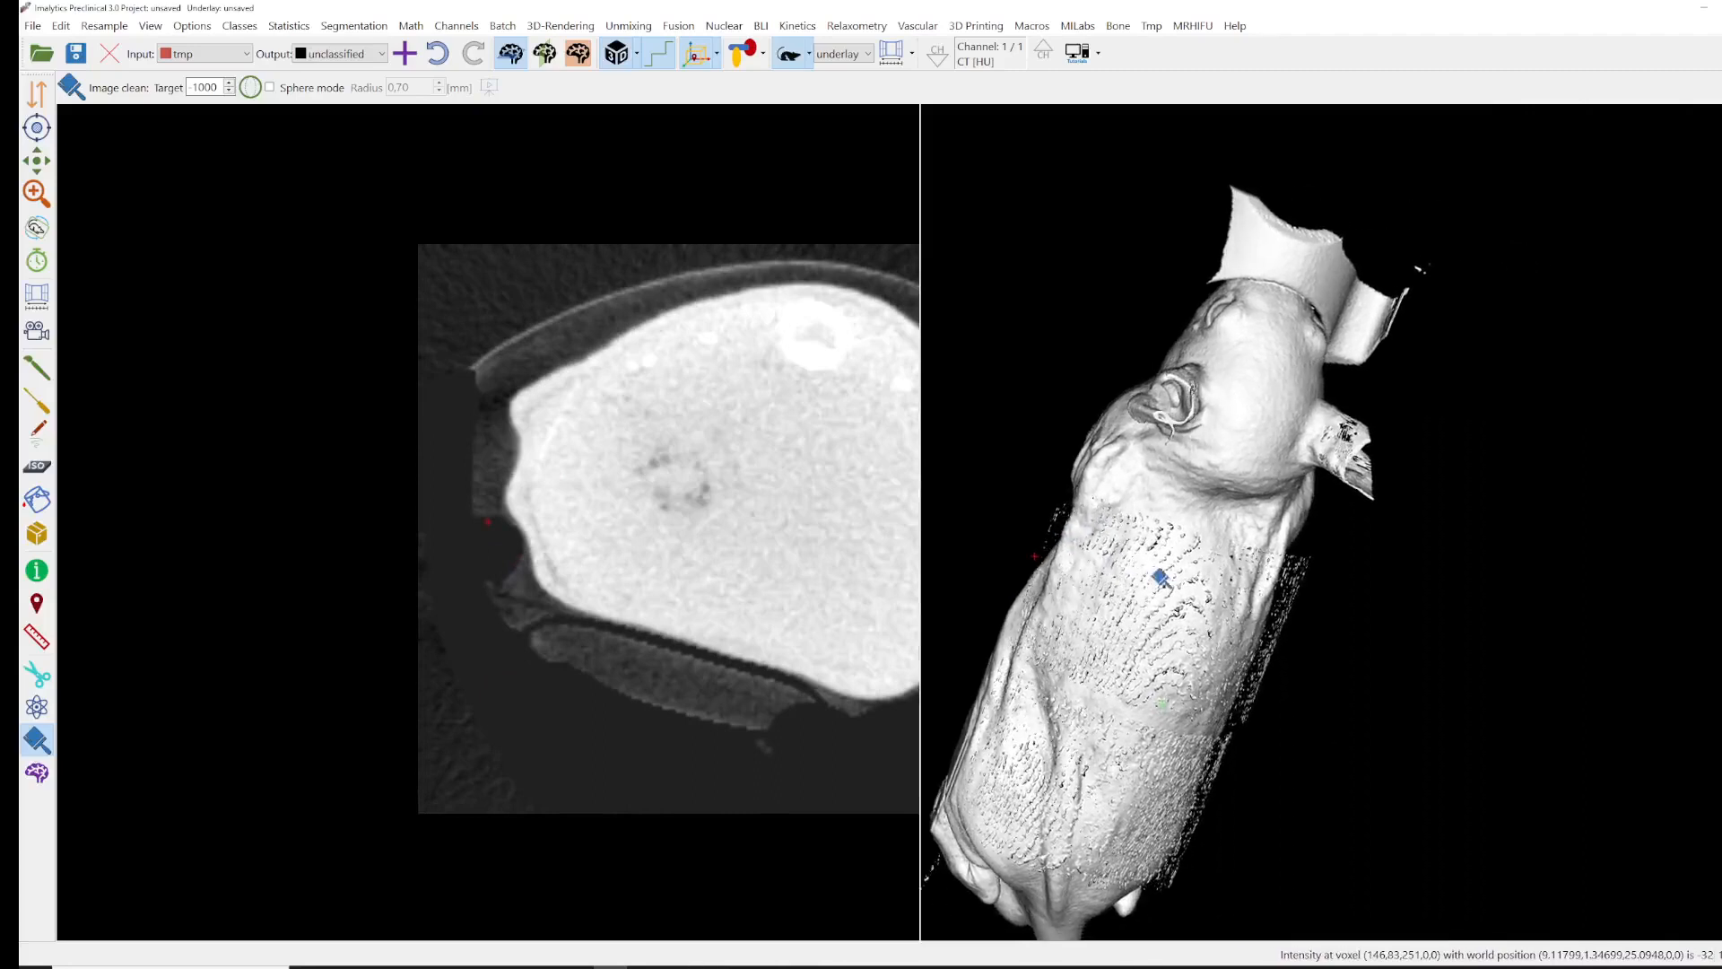
- Enable sphere mode with a 0.70 mm radius for Image clean and erase the front of the nose cone above the snout
{"action": "left_click_drag", "start_coordinate": [1261, 389], "coordinate": [1115, 434]}
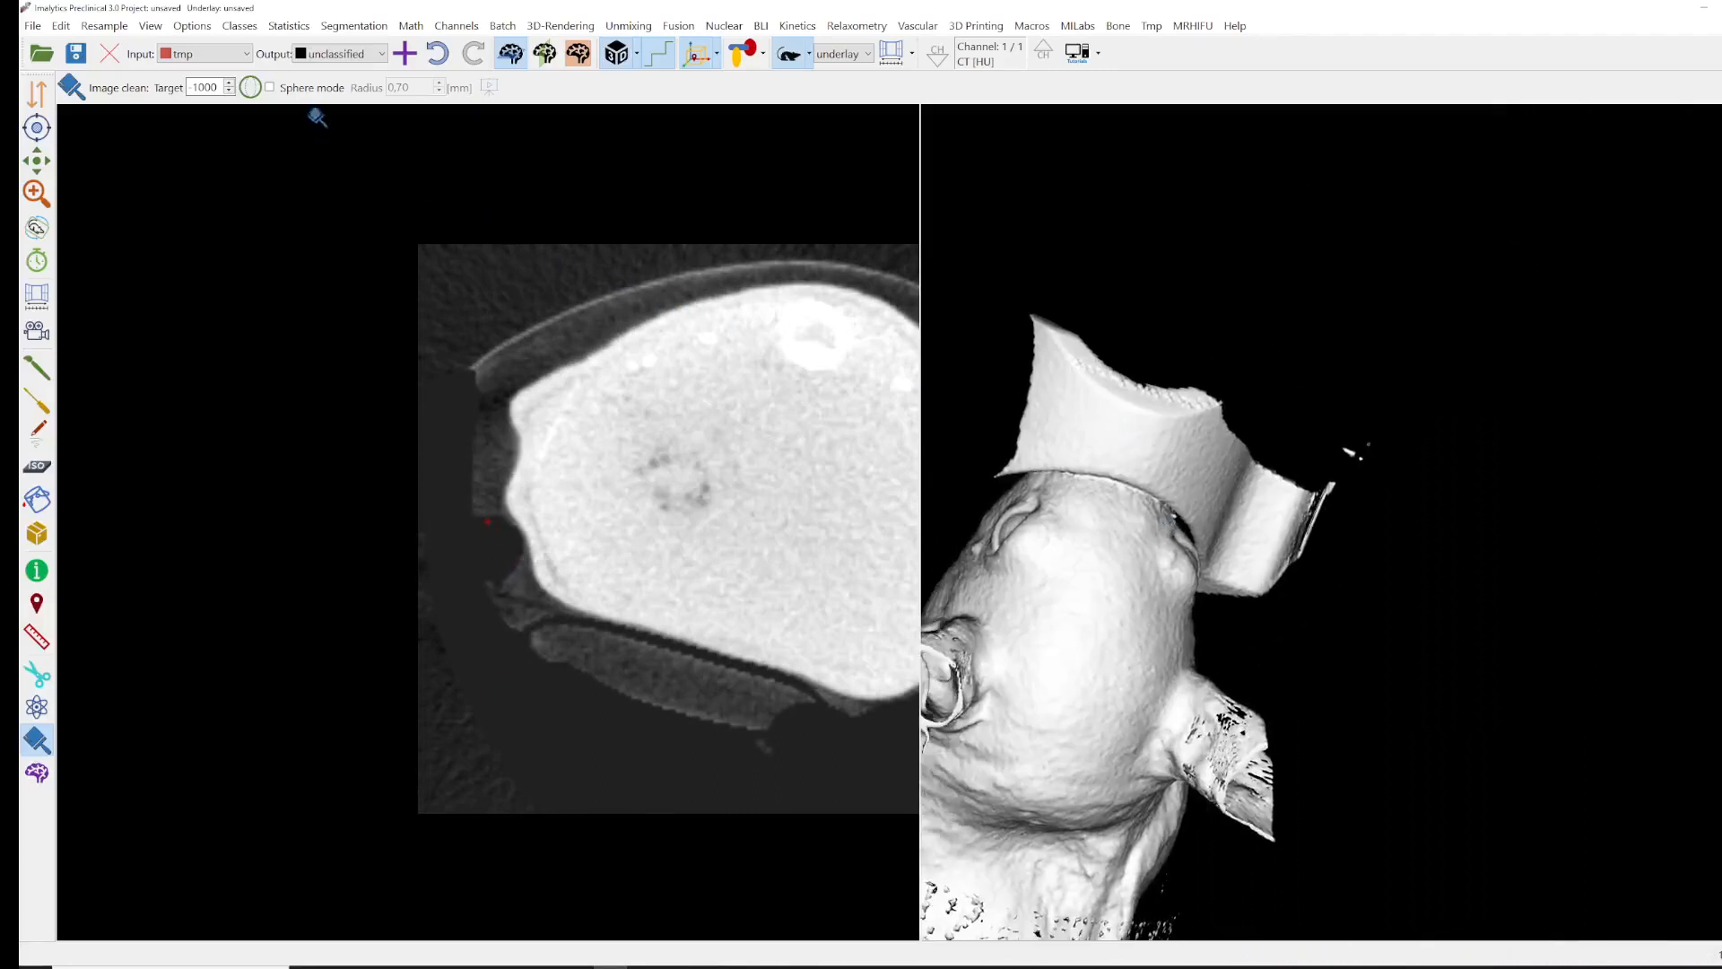
{"action": "left_click", "coordinate": [296, 93]}
{"action": "left_click_drag", "start_coordinate": [1188, 365], "coordinate": [1105, 400]}
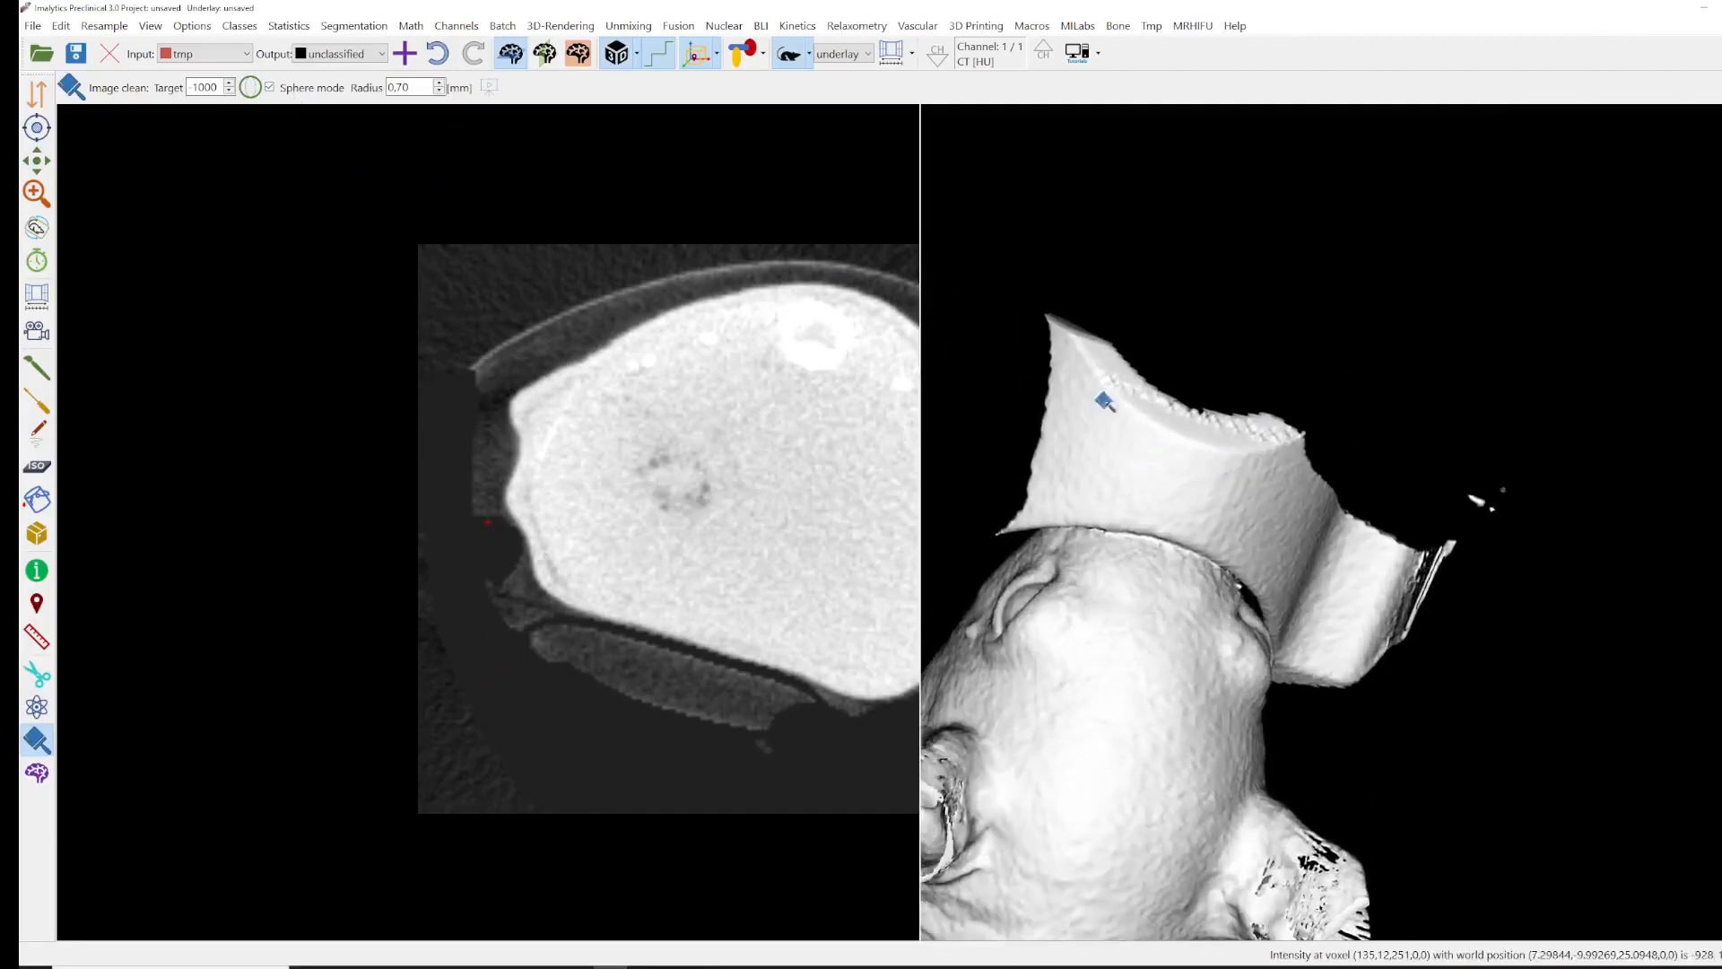
{"action": "left_click_drag", "start_coordinate": [1147, 321], "coordinate": [1006, 406]}
{"action": "mouse_move", "coordinate": [1058, 337]}
{"action": "left_mouse_down"}
{"action": "mouse_move", "coordinate": [1027, 394]}
{"action": "mouse_move", "coordinate": [1042, 458]}
{"action": "left_mouse_up"}
{"action": "mouse_move", "coordinate": [1244, 400]}
{"action": "left_mouse_down"}
{"action": "mouse_move", "coordinate": [1311, 471]}
{"action": "mouse_move", "coordinate": [1267, 494]}
{"action": "left_mouse_up"}
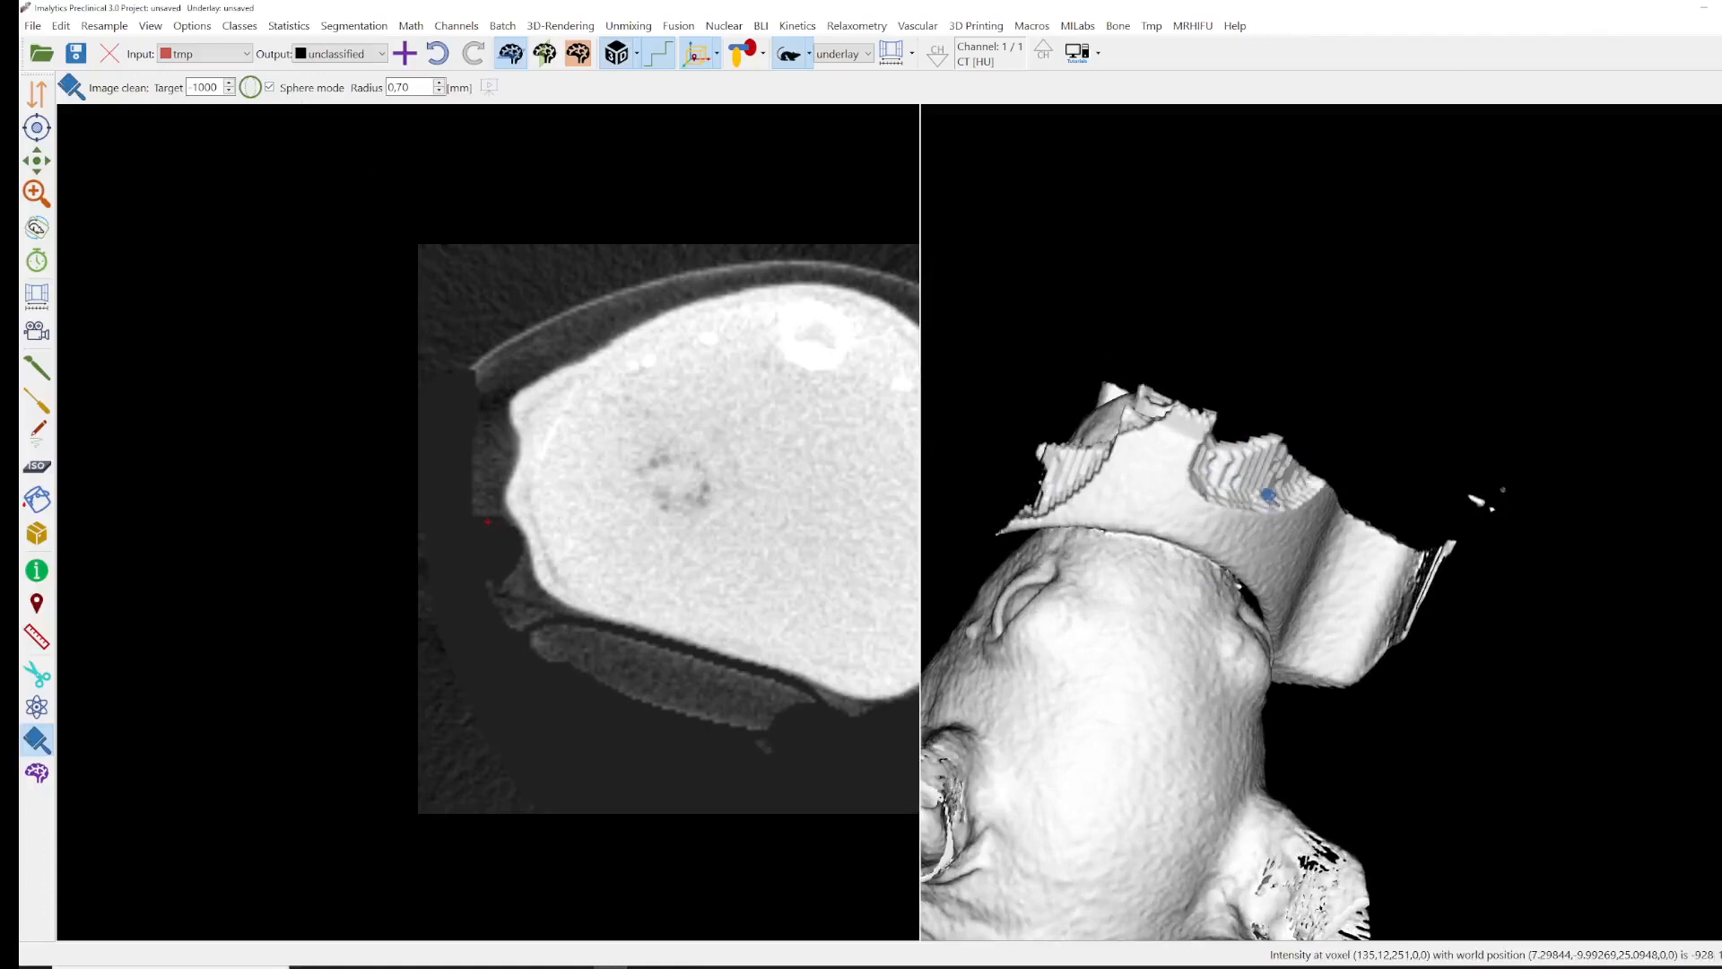
{"action": "left_click_drag", "start_coordinate": [1166, 453], "coordinate": [1118, 504]}
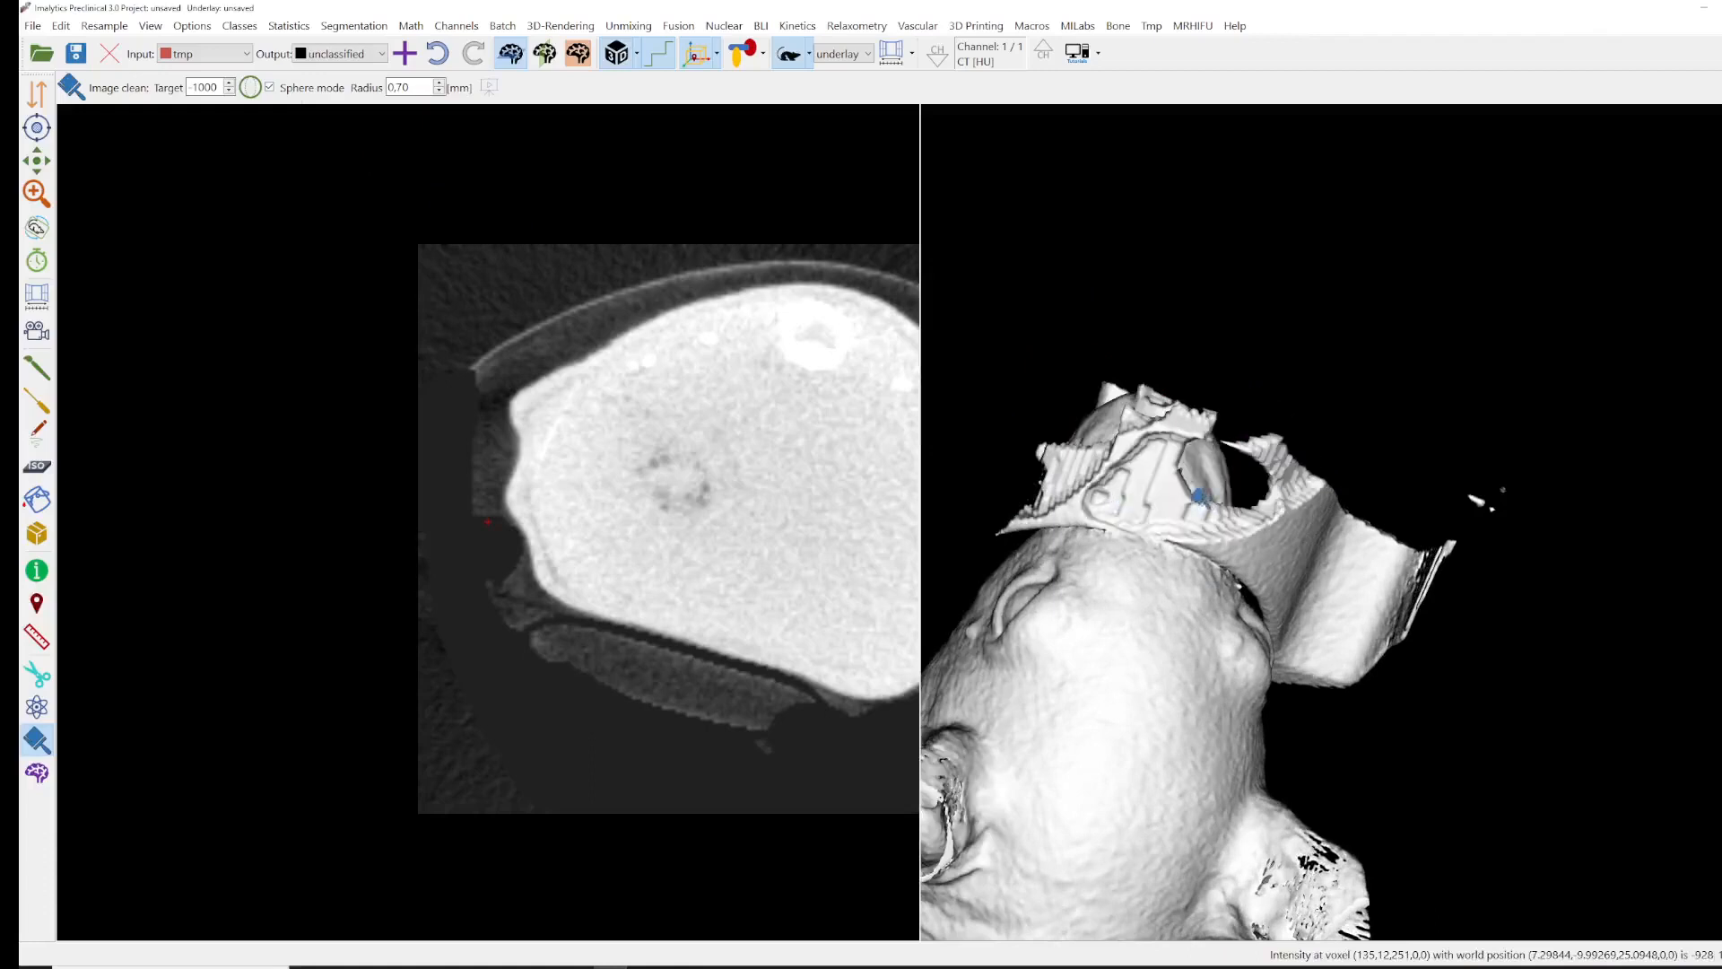
- Reduce the sphere radius to 0.30 mm and erase the thin nose cone pieces left around the snout
{"action": "left_click_drag", "start_coordinate": [1212, 435], "coordinate": [1202, 439]}
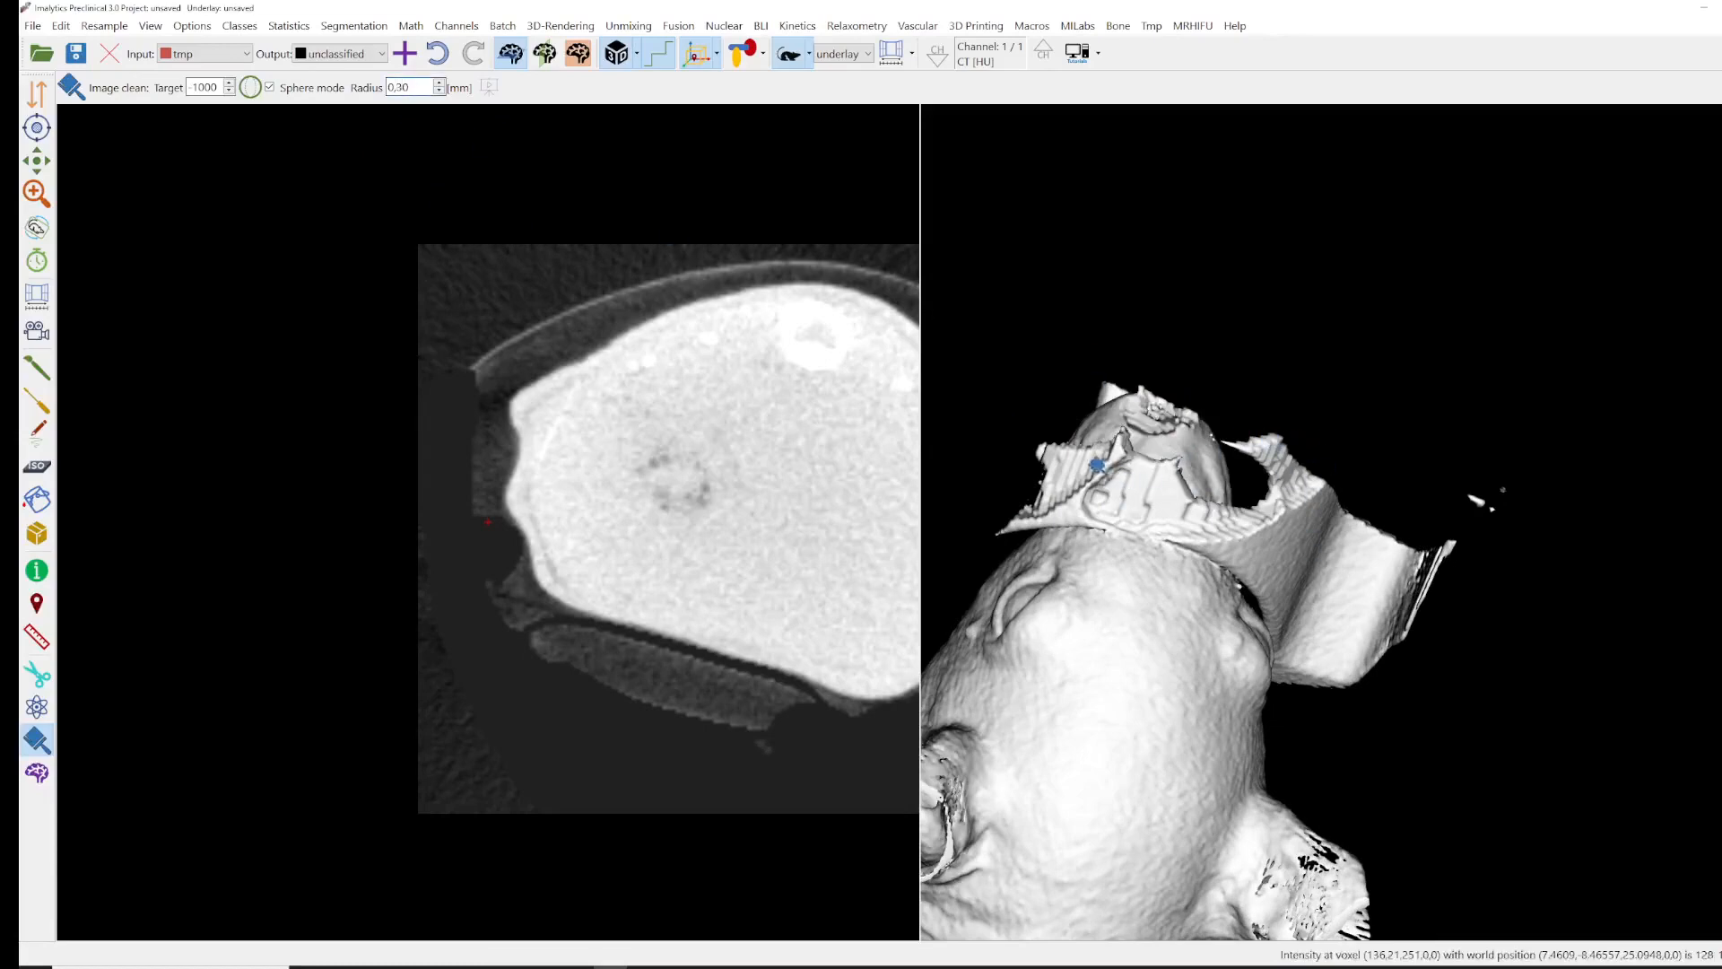
{"action": "mouse_move", "coordinate": [1097, 465]}
{"action": "left_mouse_down"}
{"action": "mouse_move", "coordinate": [1081, 475]}
{"action": "mouse_move", "coordinate": [1047, 445]}
{"action": "mouse_move", "coordinate": [1119, 464]}
{"action": "mouse_move", "coordinate": [1197, 536]}
{"action": "mouse_move", "coordinate": [999, 513]}
{"action": "left_mouse_up"}
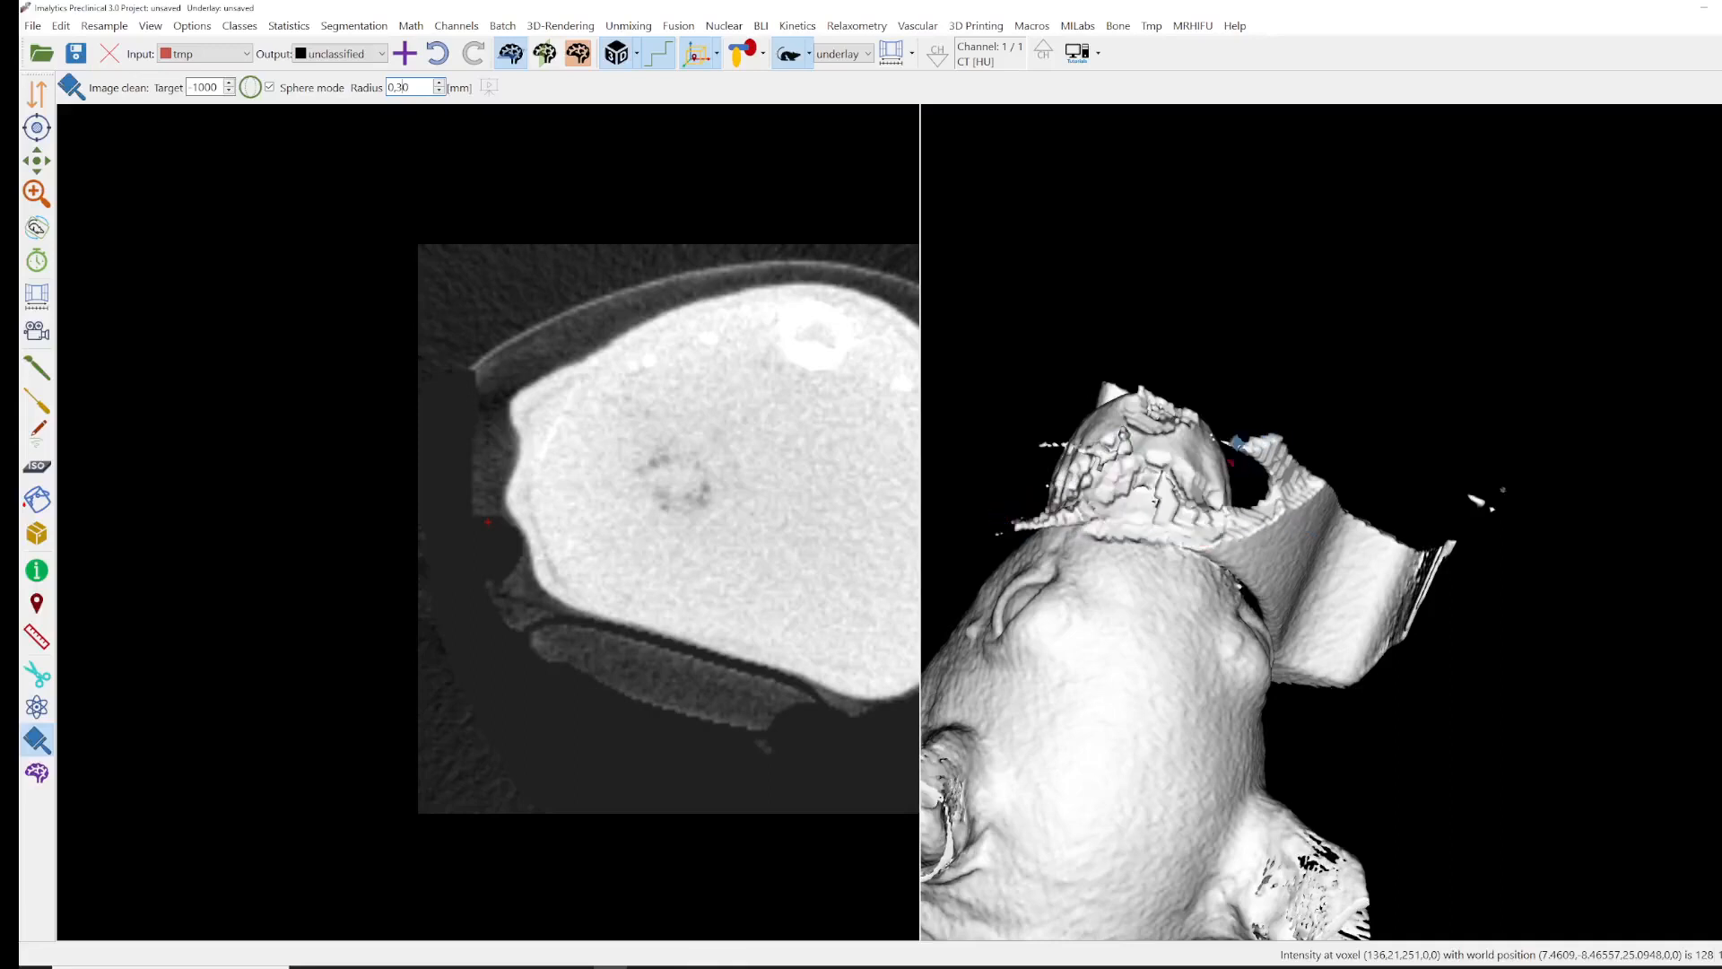
{"action": "mouse_move", "coordinate": [1238, 442]}
{"action": "left_mouse_down"}
{"action": "mouse_move", "coordinate": [1249, 469]}
{"action": "mouse_move", "coordinate": [1264, 449]}
{"action": "left_mouse_up"}
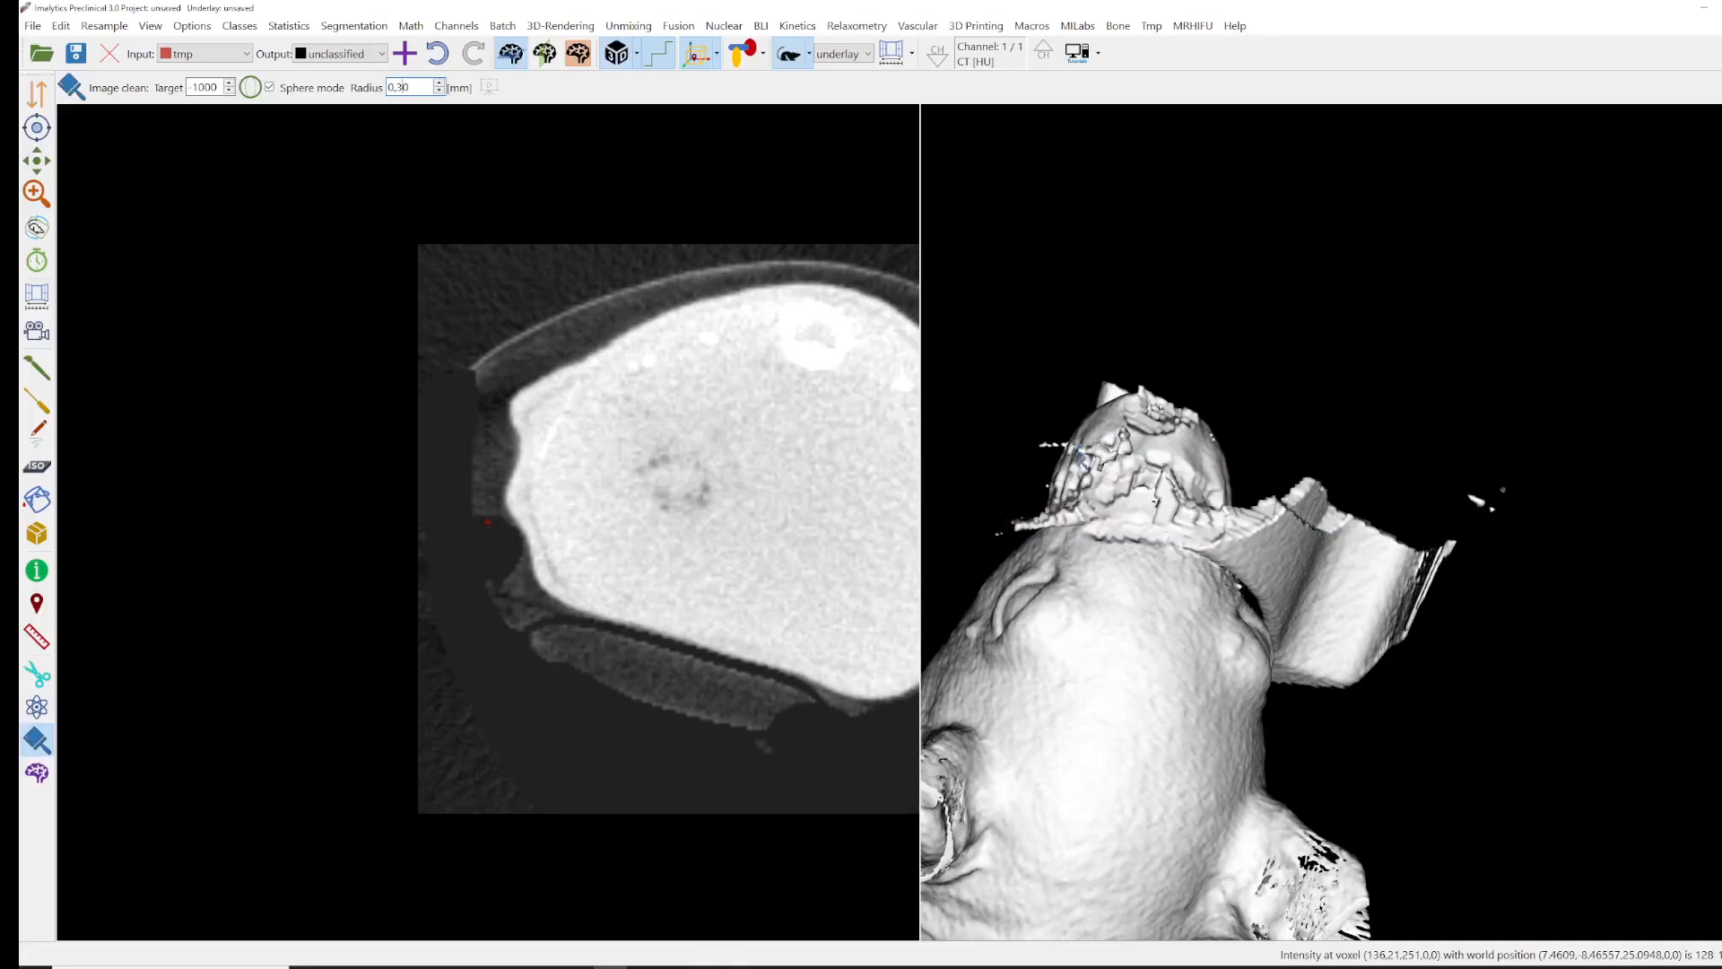
- Turn off sphere mode and erase the nose cone's remaining side section and the loose fragments beside the head
{"action": "left_click", "coordinate": [269, 87]}
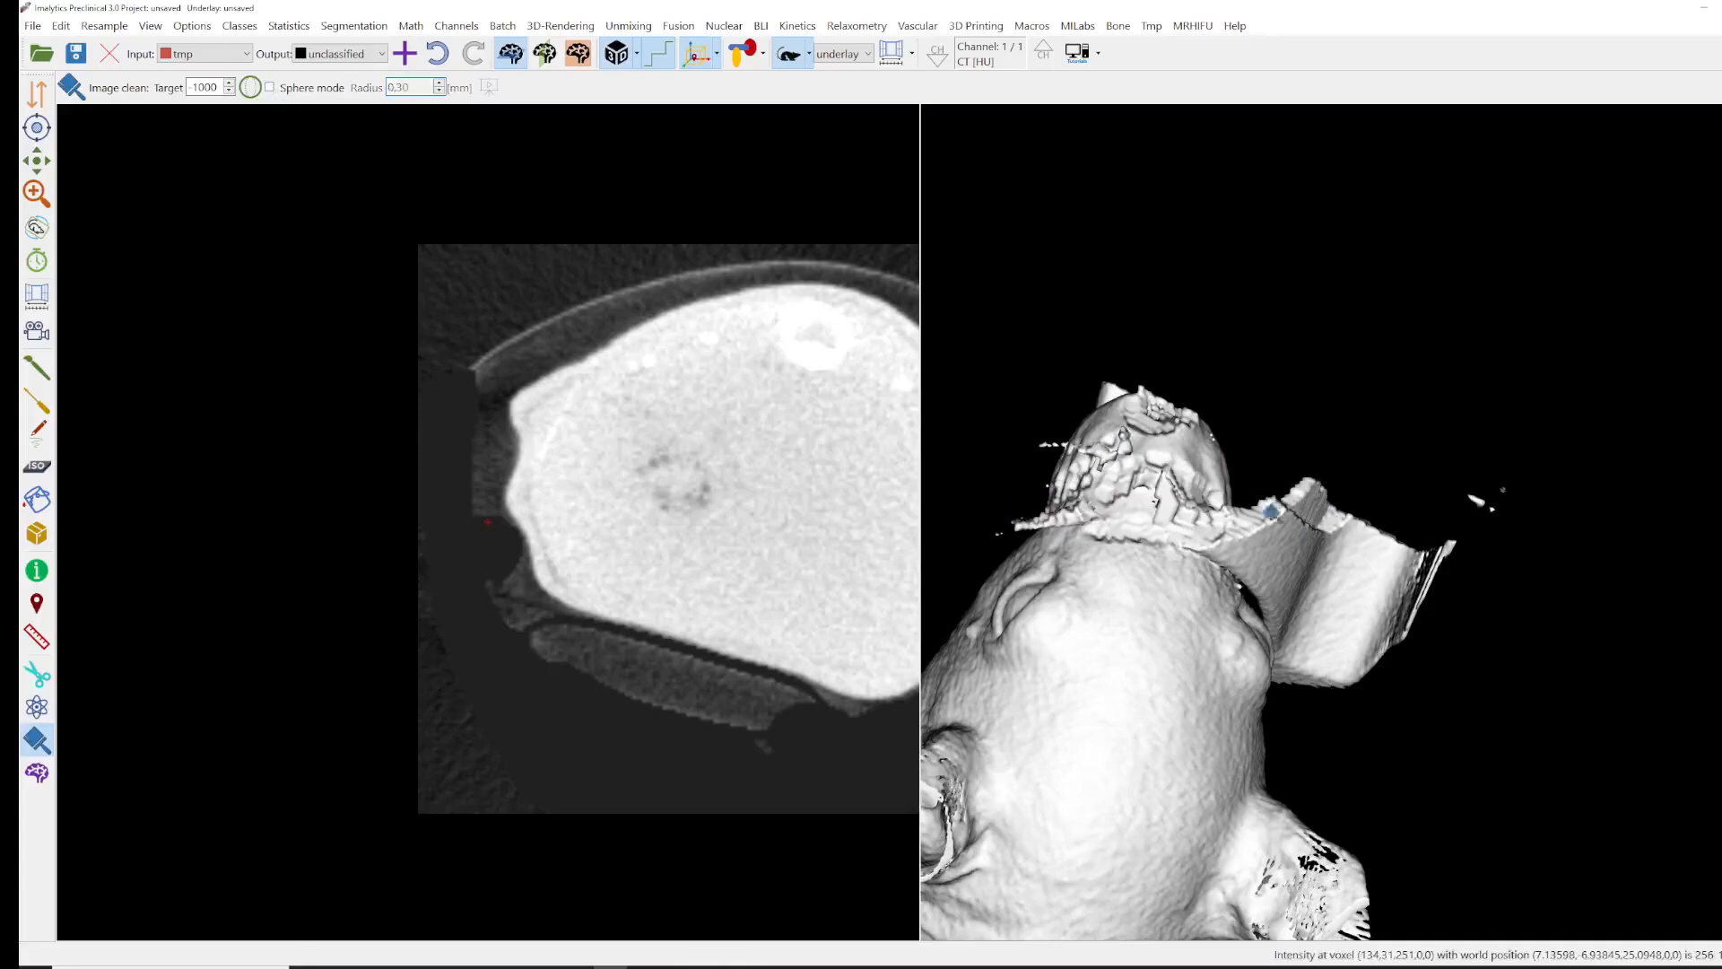
{"action": "mouse_move", "coordinate": [1251, 535]}
{"action": "left_mouse_down"}
{"action": "mouse_move", "coordinate": [1354, 470]}
{"action": "mouse_move", "coordinate": [1560, 603]}
{"action": "mouse_move", "coordinate": [1579, 676]}
{"action": "mouse_move", "coordinate": [1449, 714]}
{"action": "left_mouse_up"}
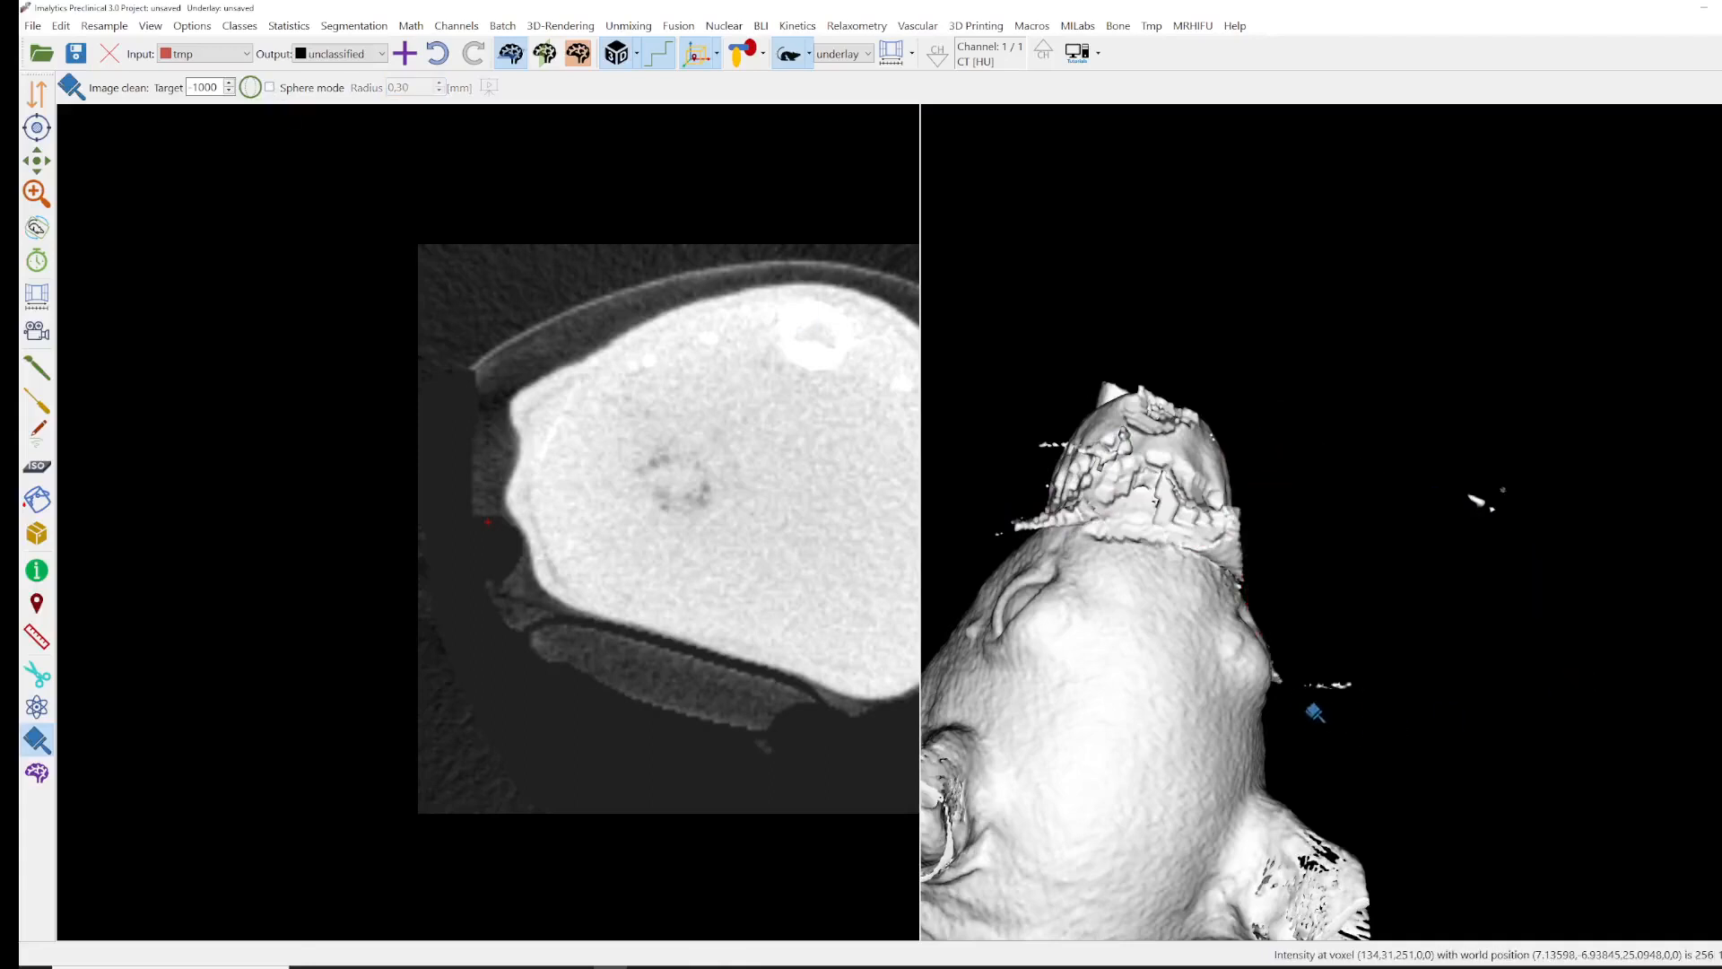
{"action": "left_click_drag", "start_coordinate": [1294, 663], "coordinate": [1404, 668]}
{"action": "mouse_move", "coordinate": [1415, 529]}
{"action": "left_mouse_down"}
{"action": "mouse_move", "coordinate": [1480, 480]}
{"action": "mouse_move", "coordinate": [1526, 554]}
{"action": "left_mouse_up"}
- Rotate the 3D model to a side profile of the head and erase the holder pieces standing off the snout and jaw
{"action": "left_click", "coordinate": [37, 228]}
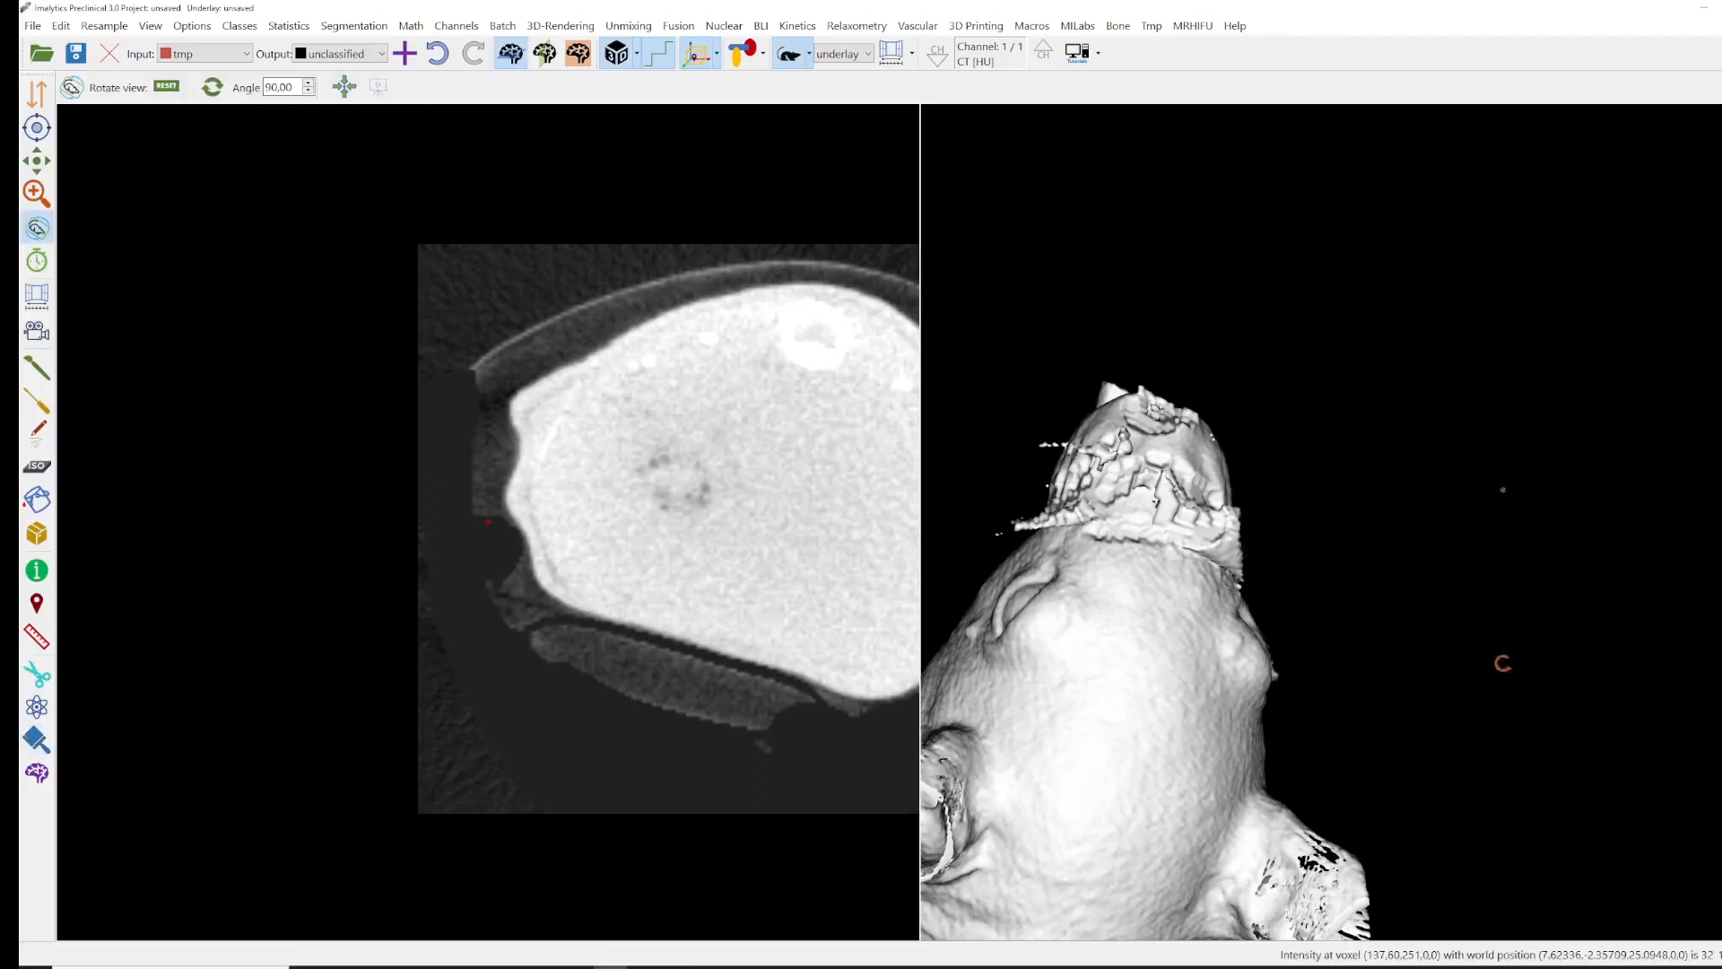
{"action": "left_click_drag", "start_coordinate": [1499, 661], "coordinate": [1136, 500]}
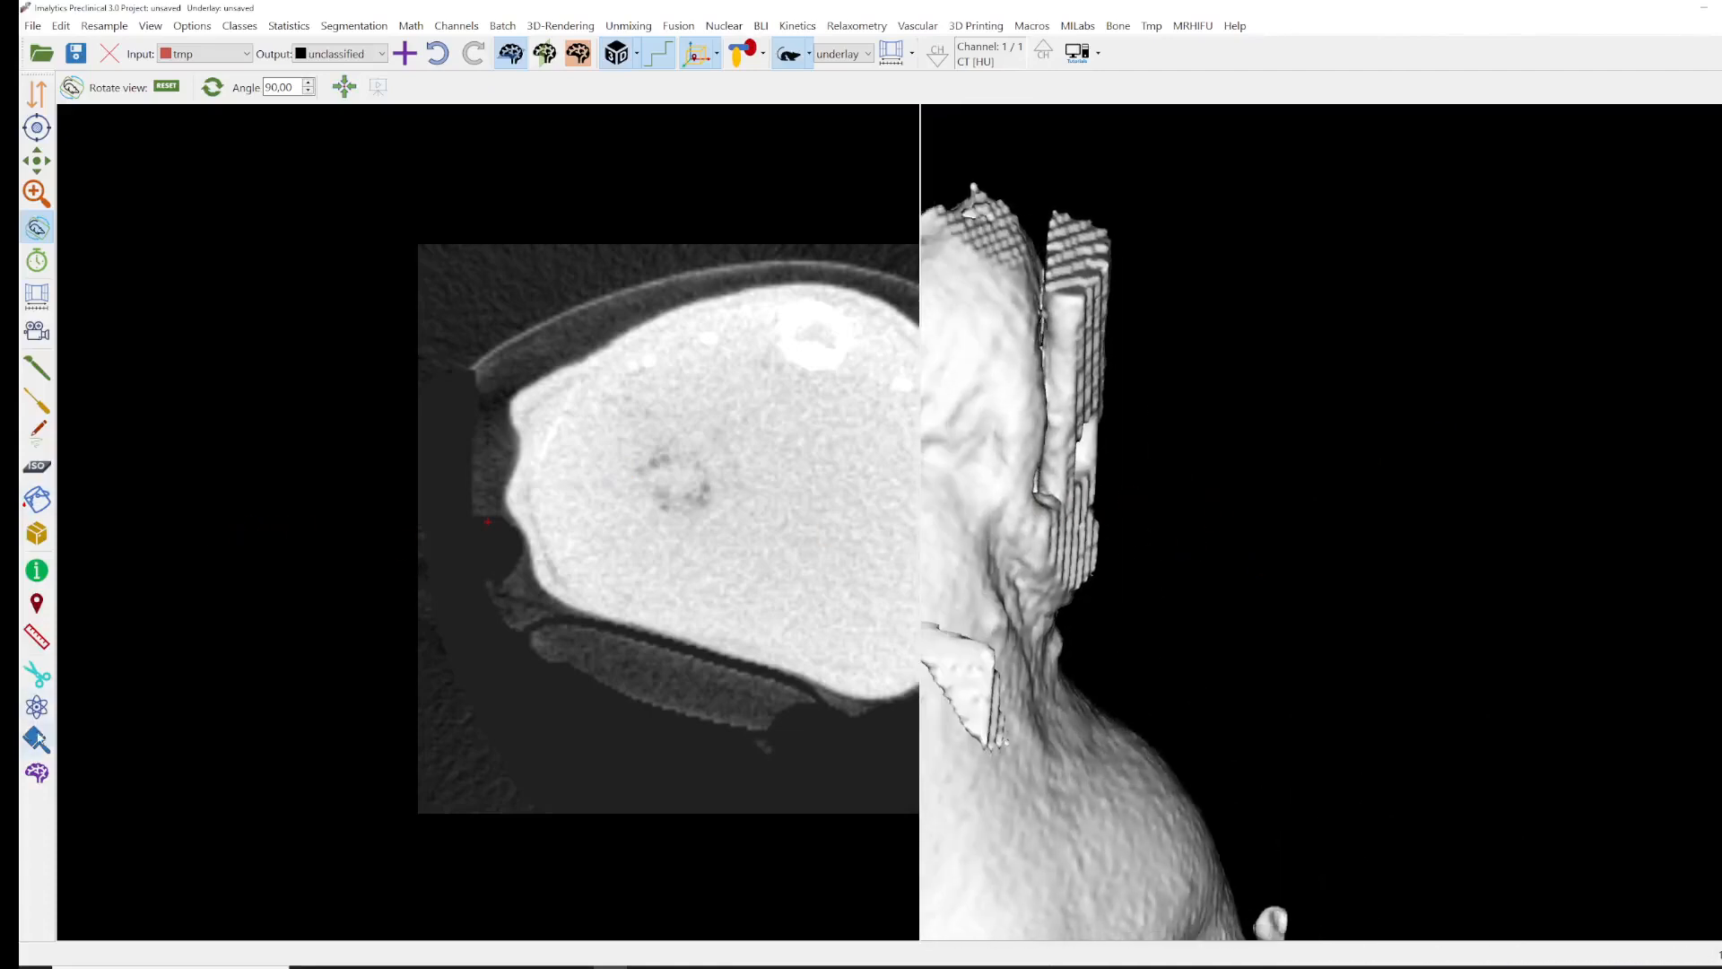
{"action": "left_click", "coordinate": [37, 740]}
{"action": "mouse_move", "coordinate": [1104, 588]}
{"action": "left_mouse_down"}
{"action": "mouse_move", "coordinate": [1068, 359]}
{"action": "mouse_move", "coordinate": [1088, 192]}
{"action": "mouse_move", "coordinate": [1192, 242]}
{"action": "mouse_move", "coordinate": [1067, 574]}
{"action": "mouse_move", "coordinate": [1072, 529]}
{"action": "left_mouse_up"}
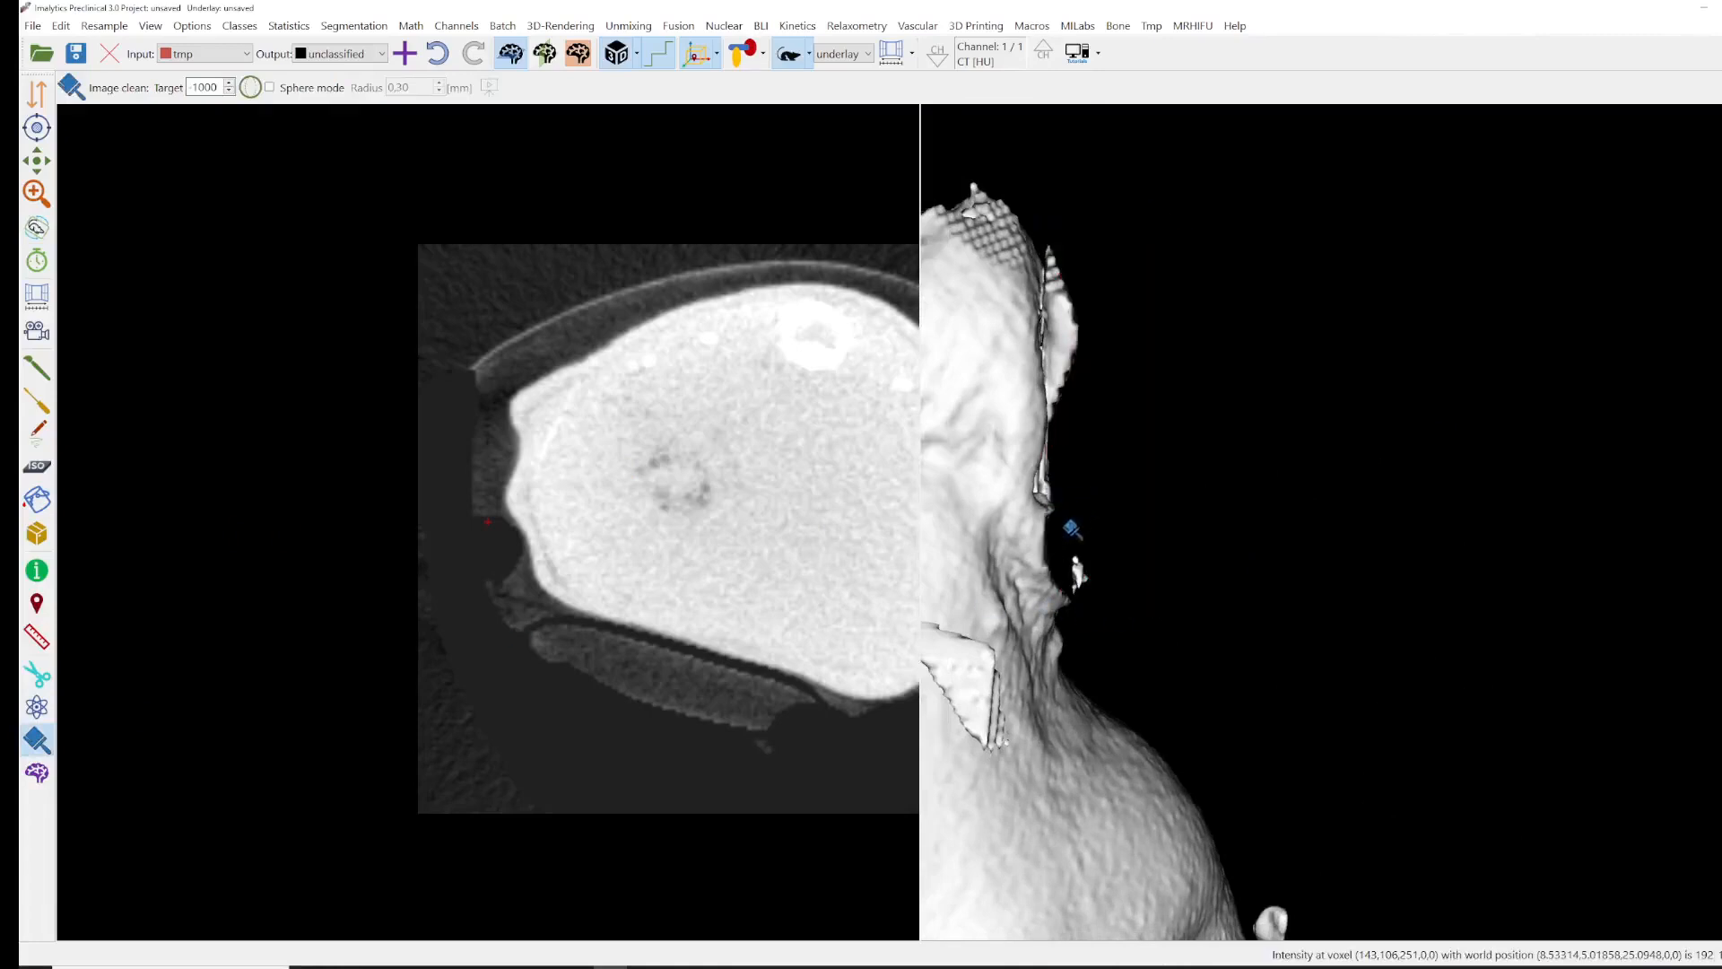
{"action": "mouse_move", "coordinate": [1047, 283]}
{"action": "left_mouse_down"}
{"action": "mouse_move", "coordinate": [1172, 277]}
{"action": "mouse_move", "coordinate": [1108, 247]}
{"action": "left_mouse_up"}
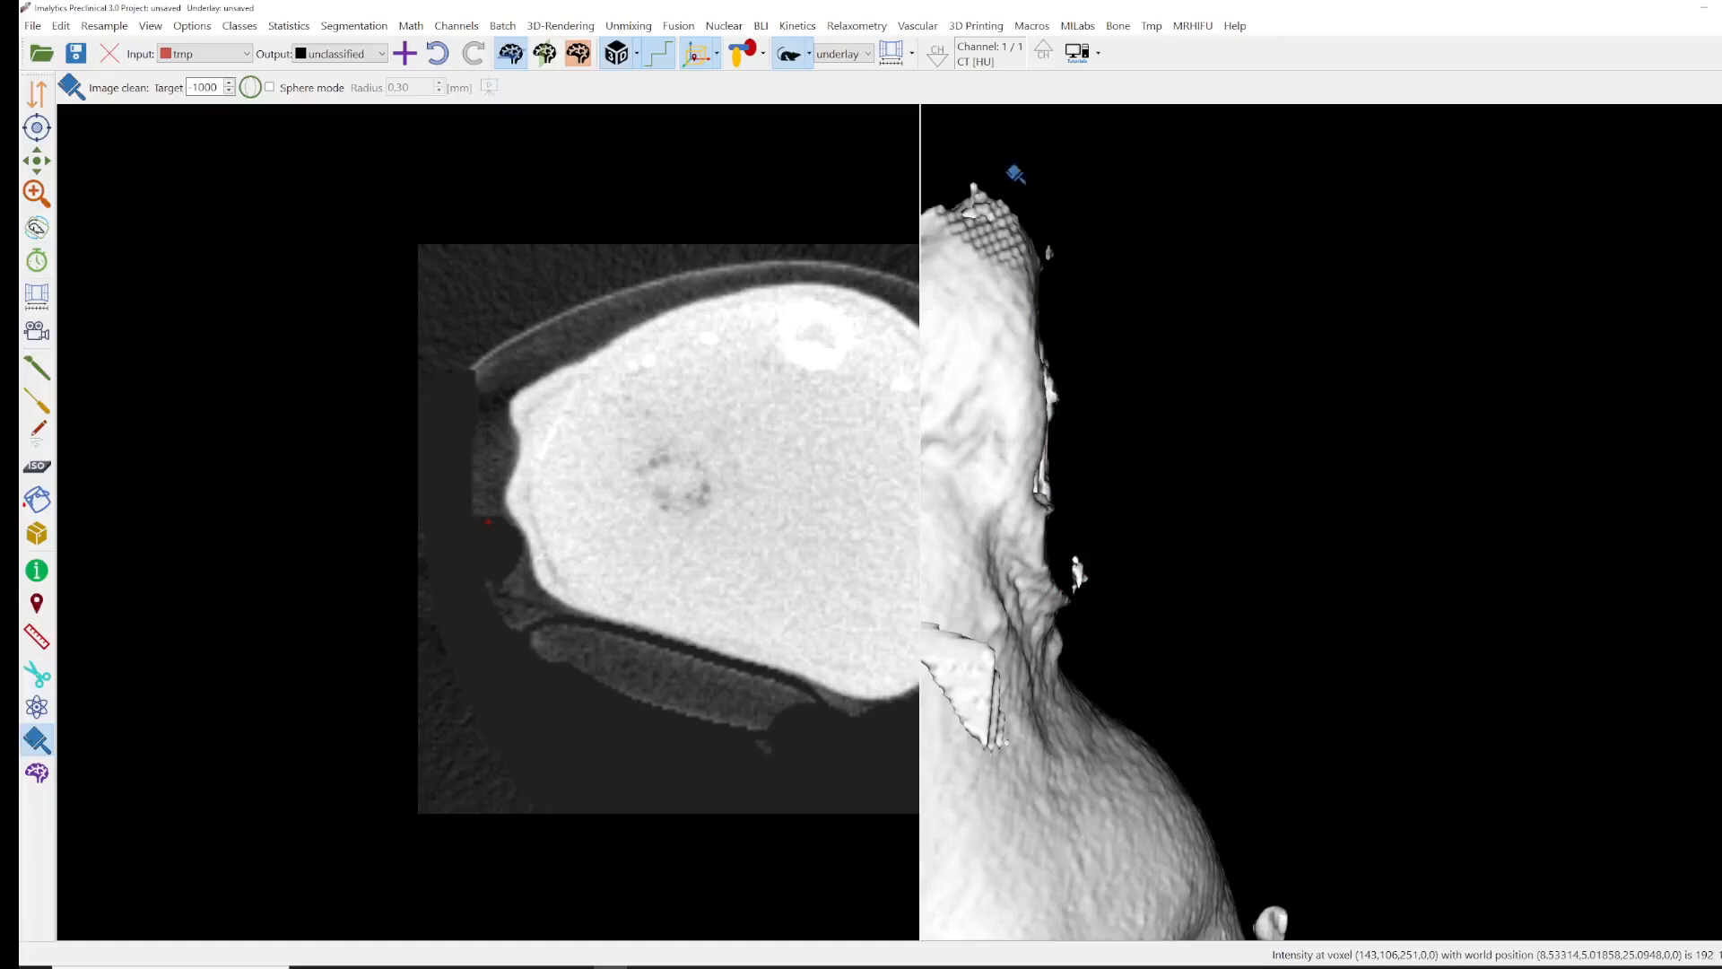
{"action": "left_click_drag", "start_coordinate": [978, 191], "coordinate": [1056, 235]}
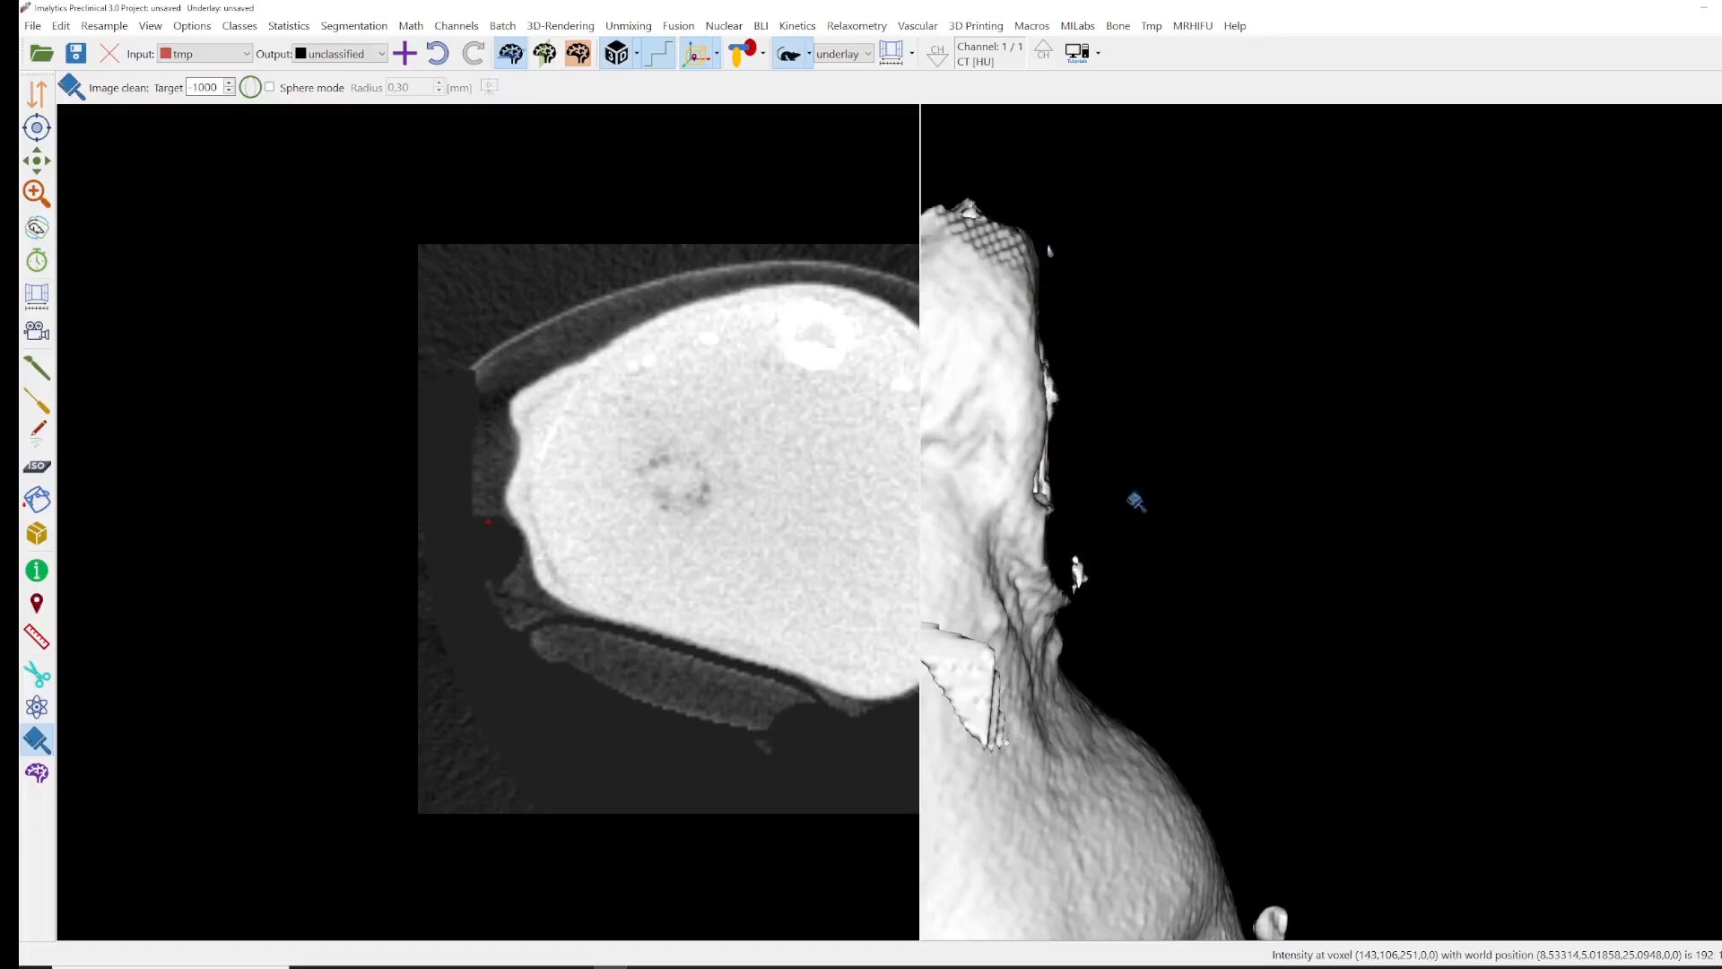
- Rotate the 3D model until the flat holder fragment stands clear of the throat and erase it with Image clean
{"action": "mouse_move", "coordinate": [1154, 568]}
{"action": "middle_mouse_down"}
{"action": "mouse_move", "coordinate": [1308, 735]}
{"action": "mouse_move", "coordinate": [1325, 726]}
{"action": "middle_mouse_up"}
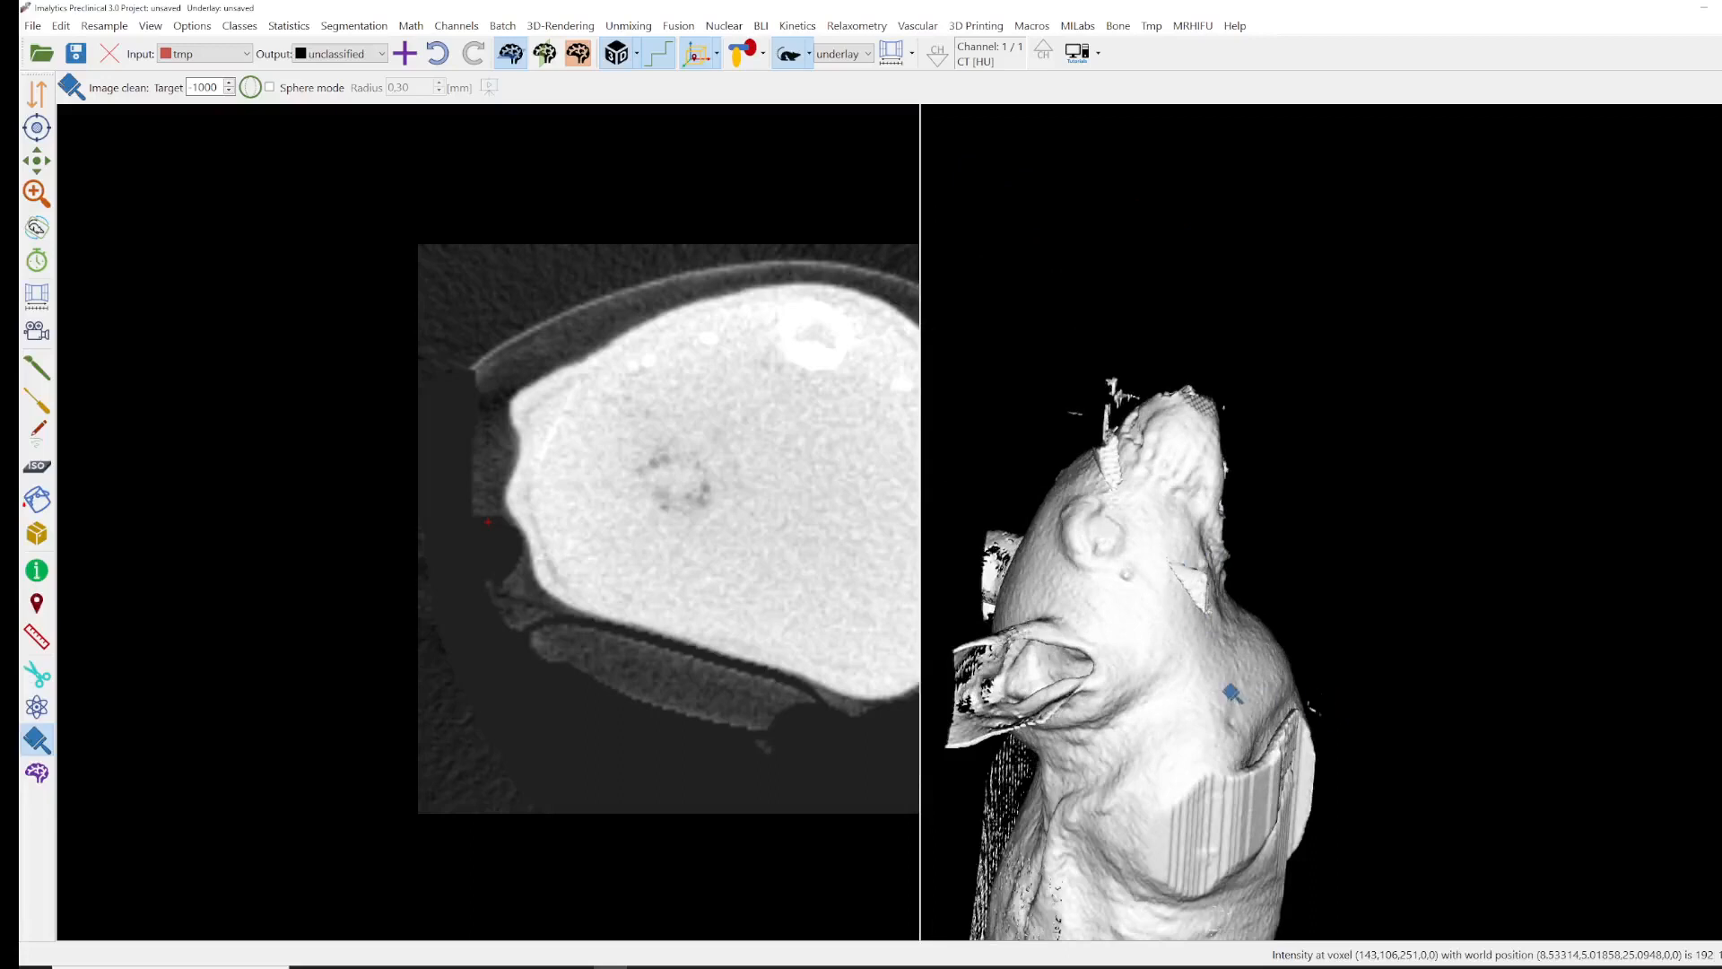
{"action": "middle_click_drag", "start_coordinate": [1231, 693], "coordinate": [1223, 691]}
{"action": "left_click", "coordinate": [36, 227]}
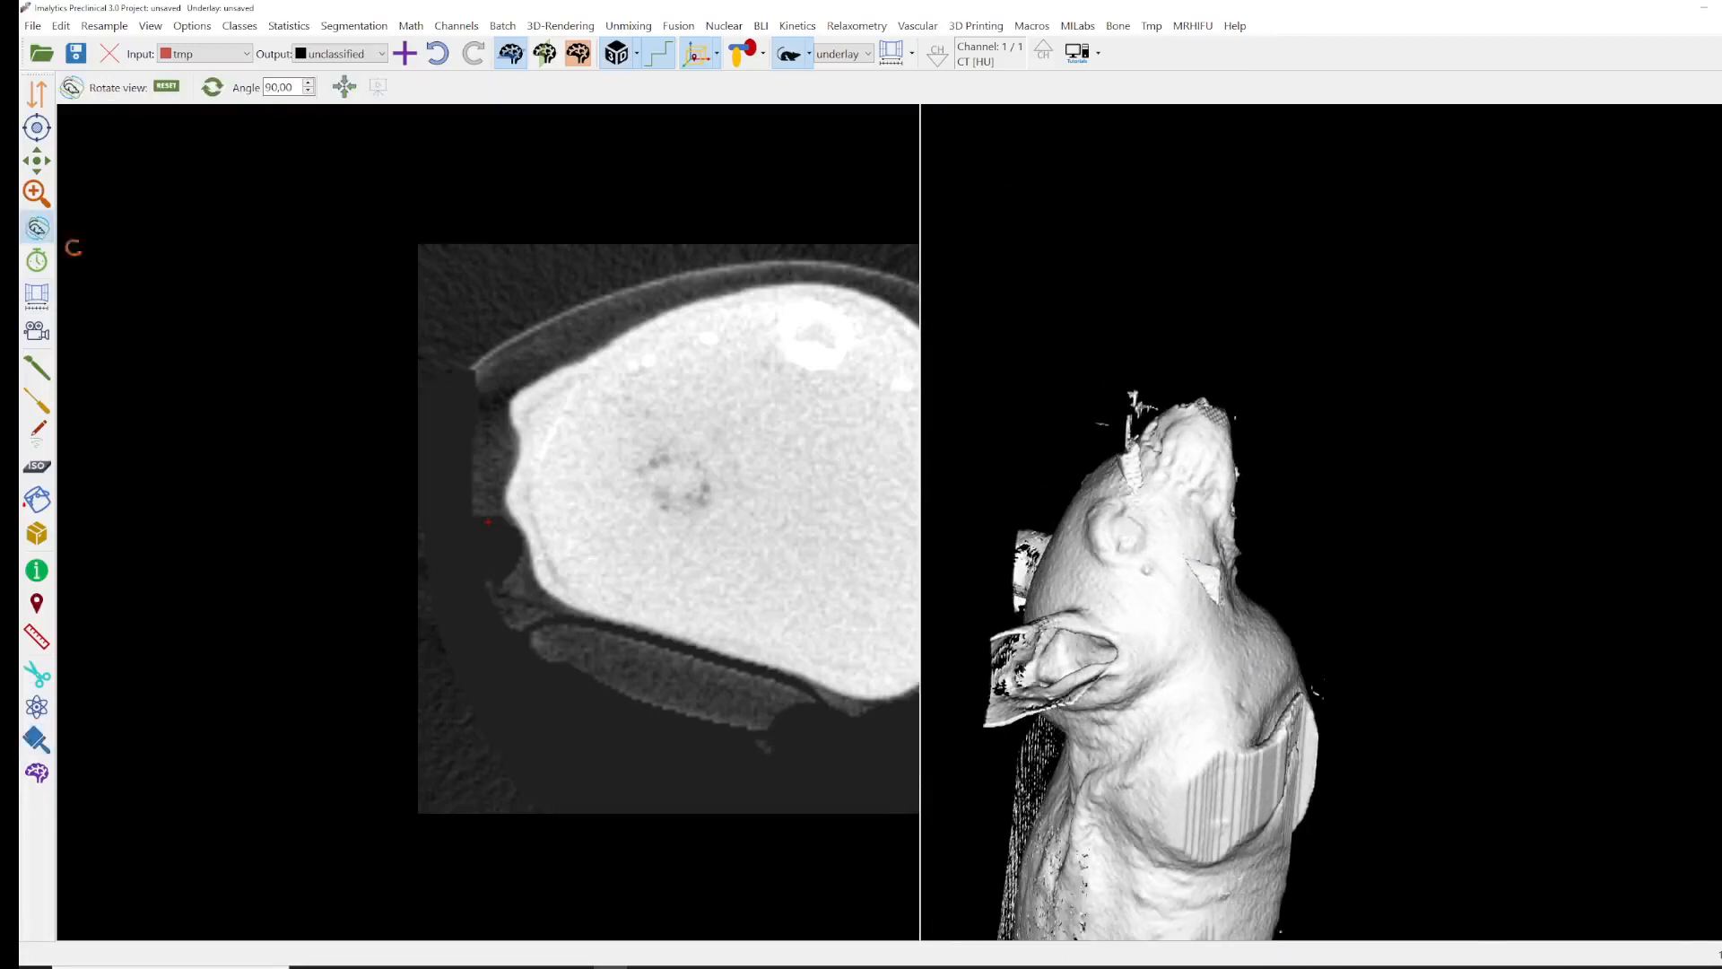
{"action": "left_click_drag", "start_coordinate": [1157, 825], "coordinate": [1148, 744]}
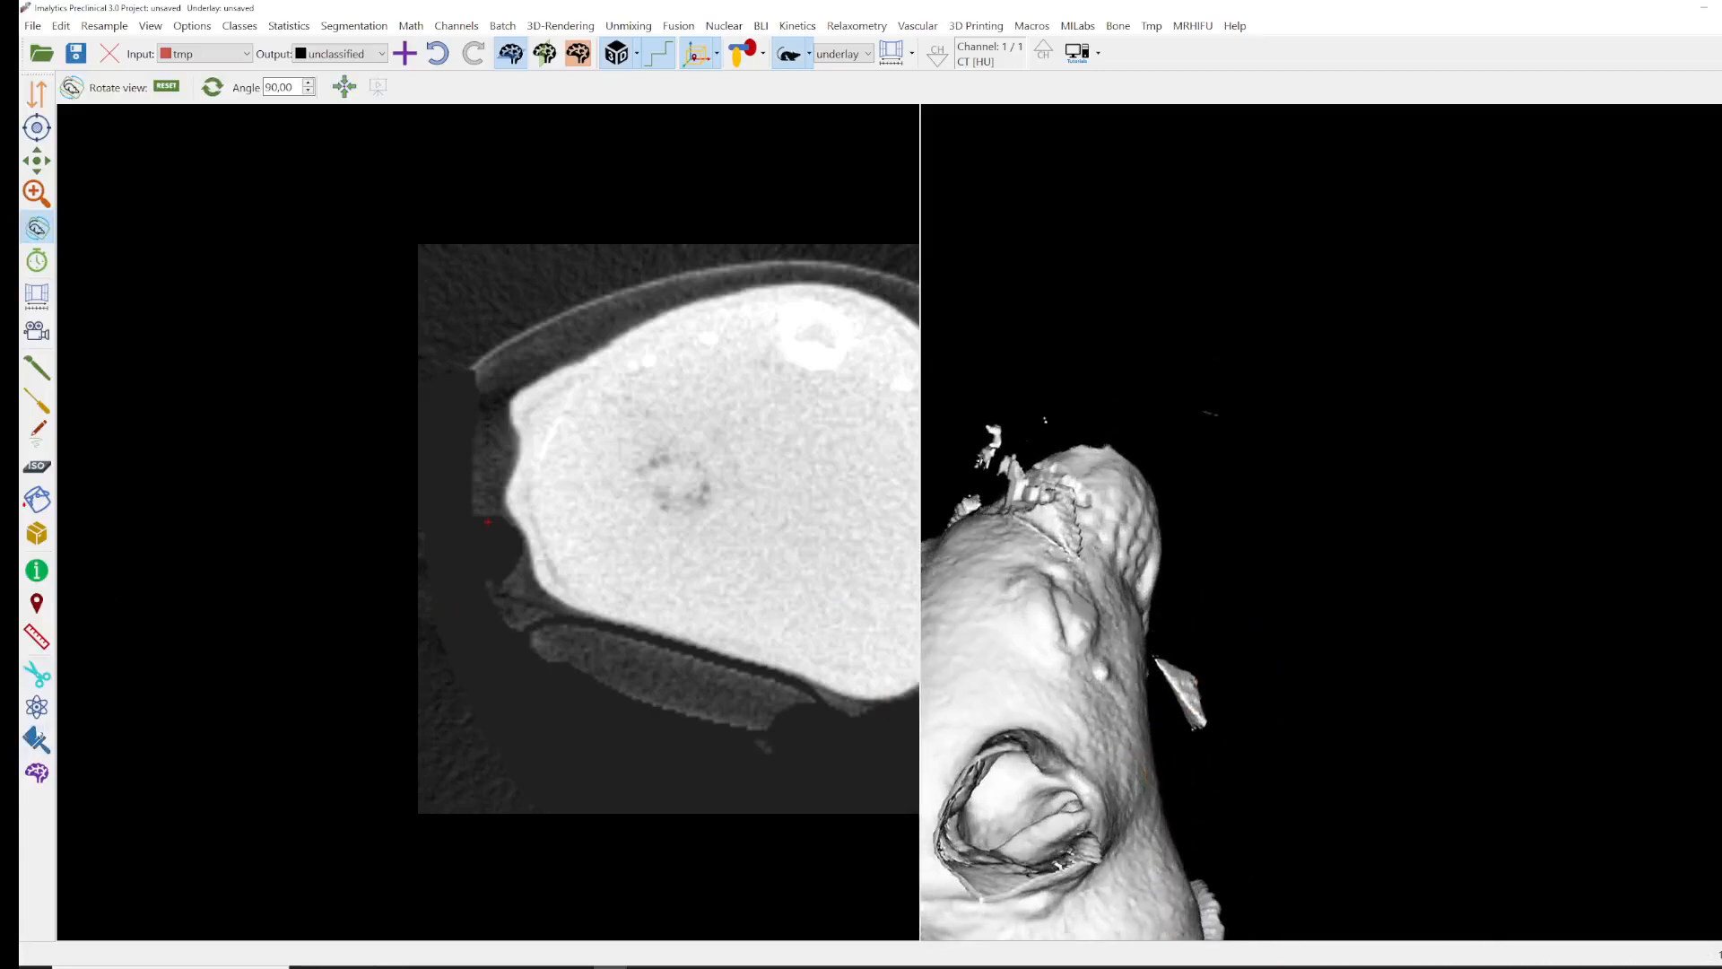
{"action": "left_click", "coordinate": [37, 740]}
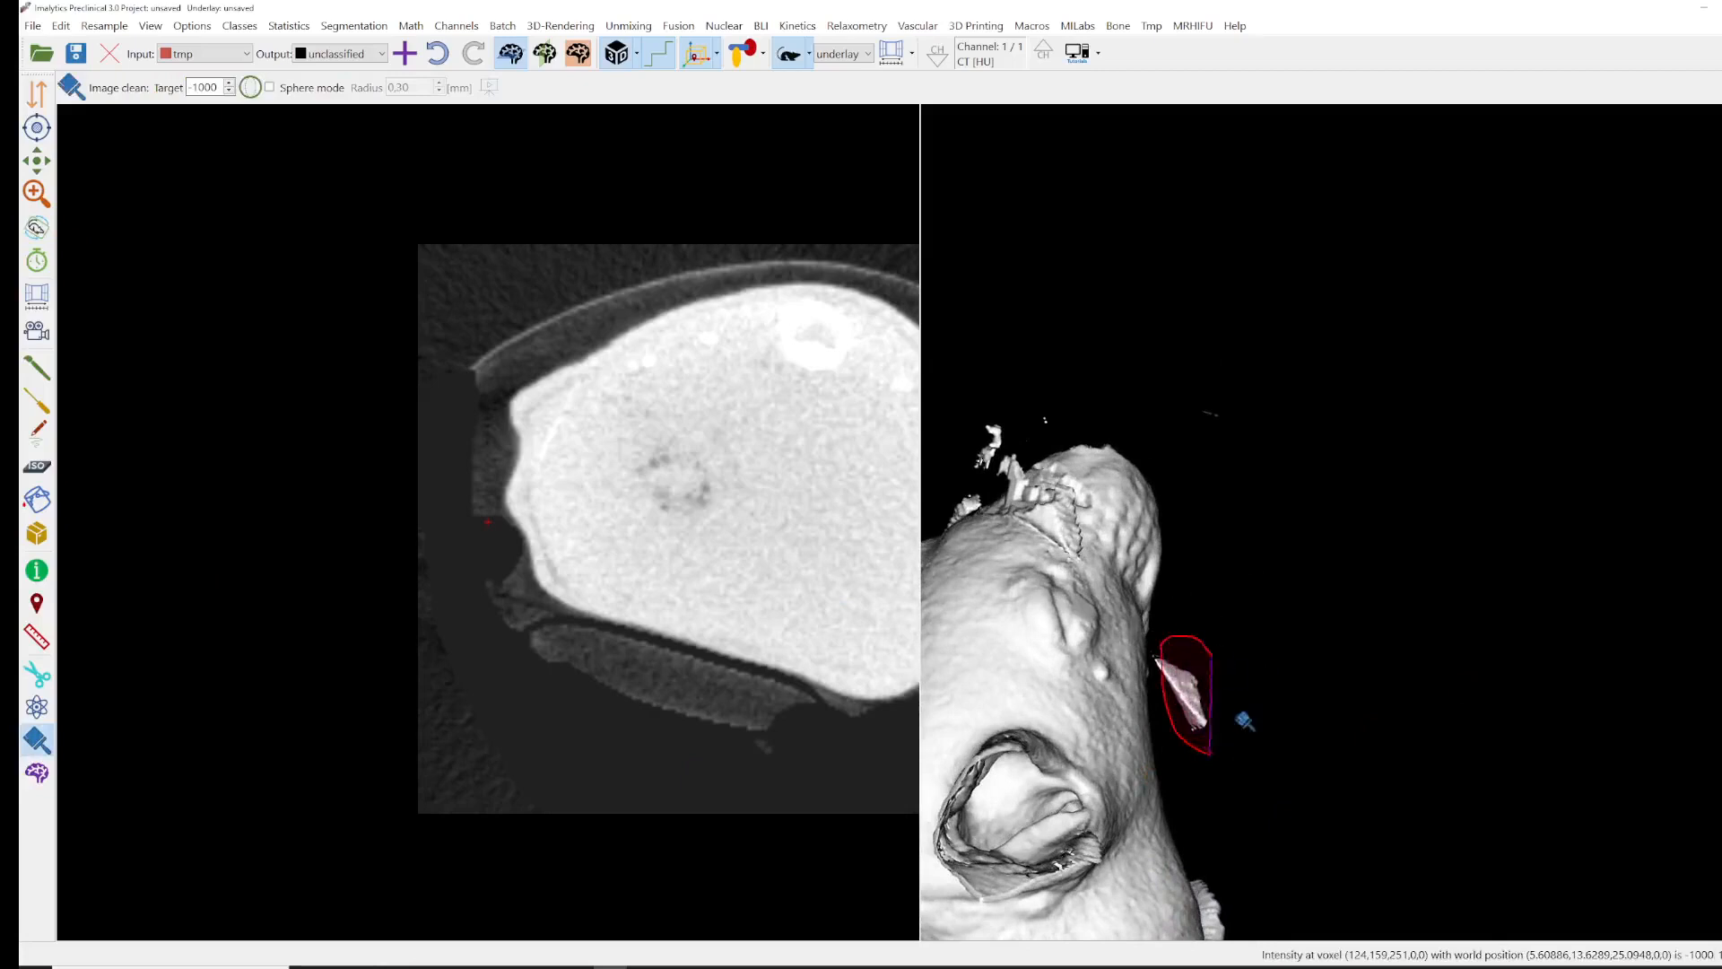
{"action": "left_click", "coordinate": [1187, 725]}
{"action": "left_click", "coordinate": [1162, 655]}
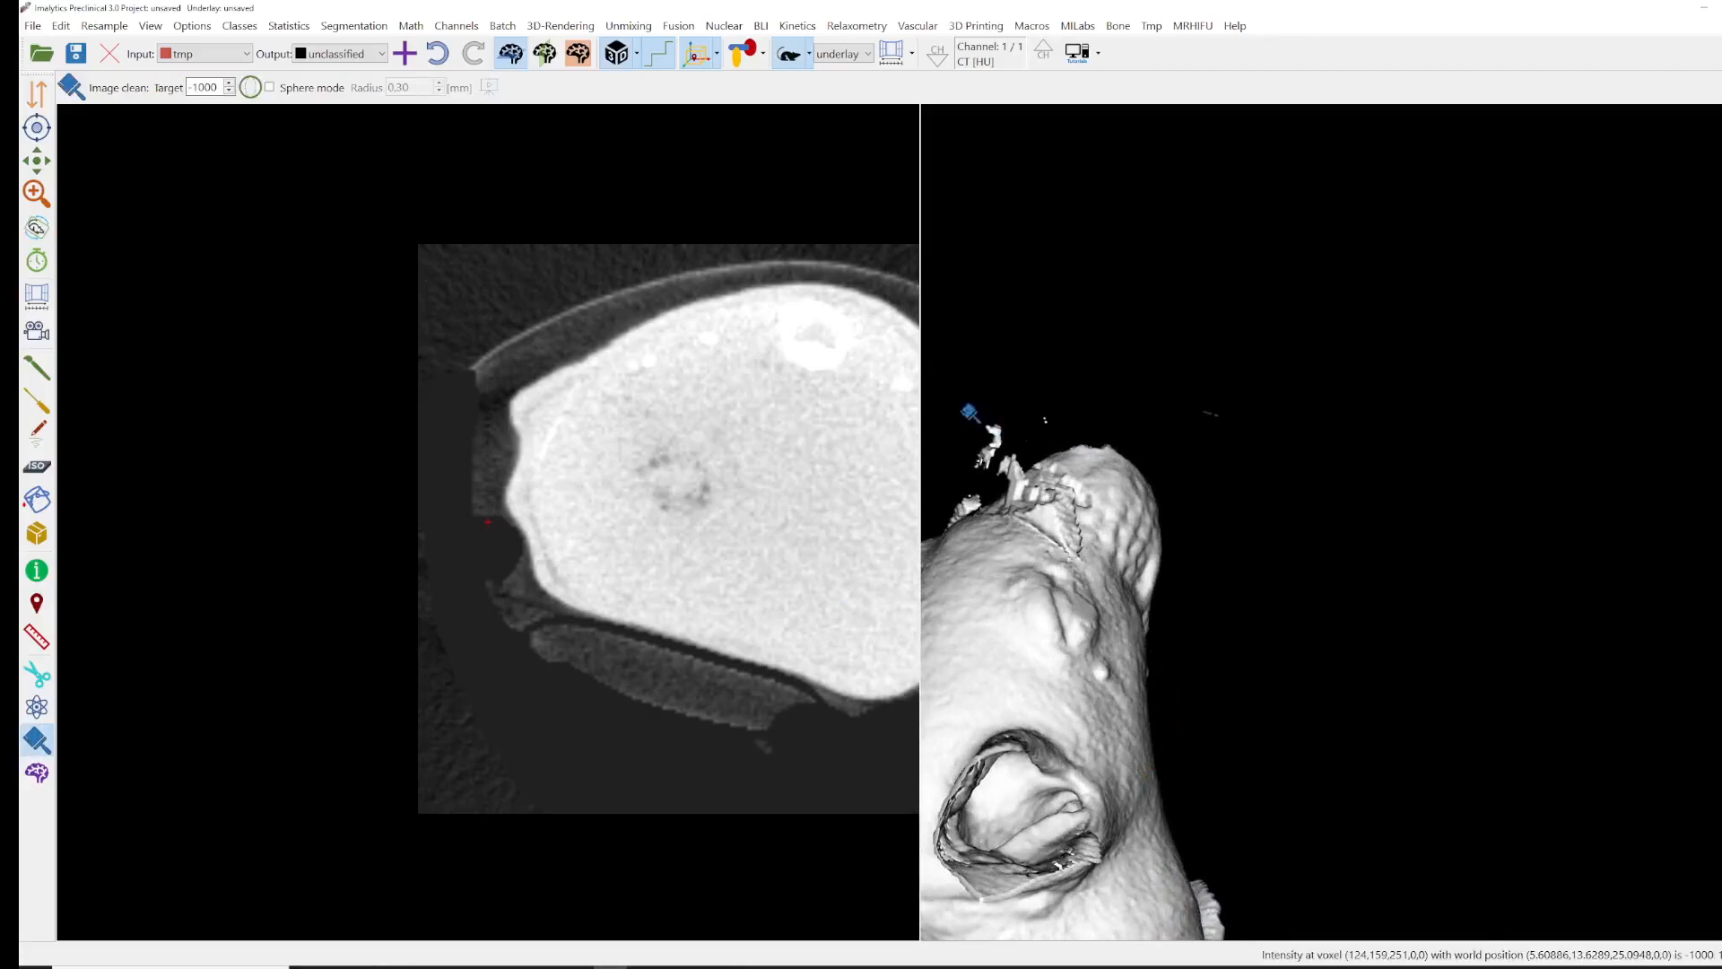
- Erase the loose fragments standing off the snout and turn the 3D model to show the mouse's whole back
{"action": "left_click", "coordinate": [968, 465]}
{"action": "left_click_drag", "start_coordinate": [1037, 499], "coordinate": [1025, 647]}
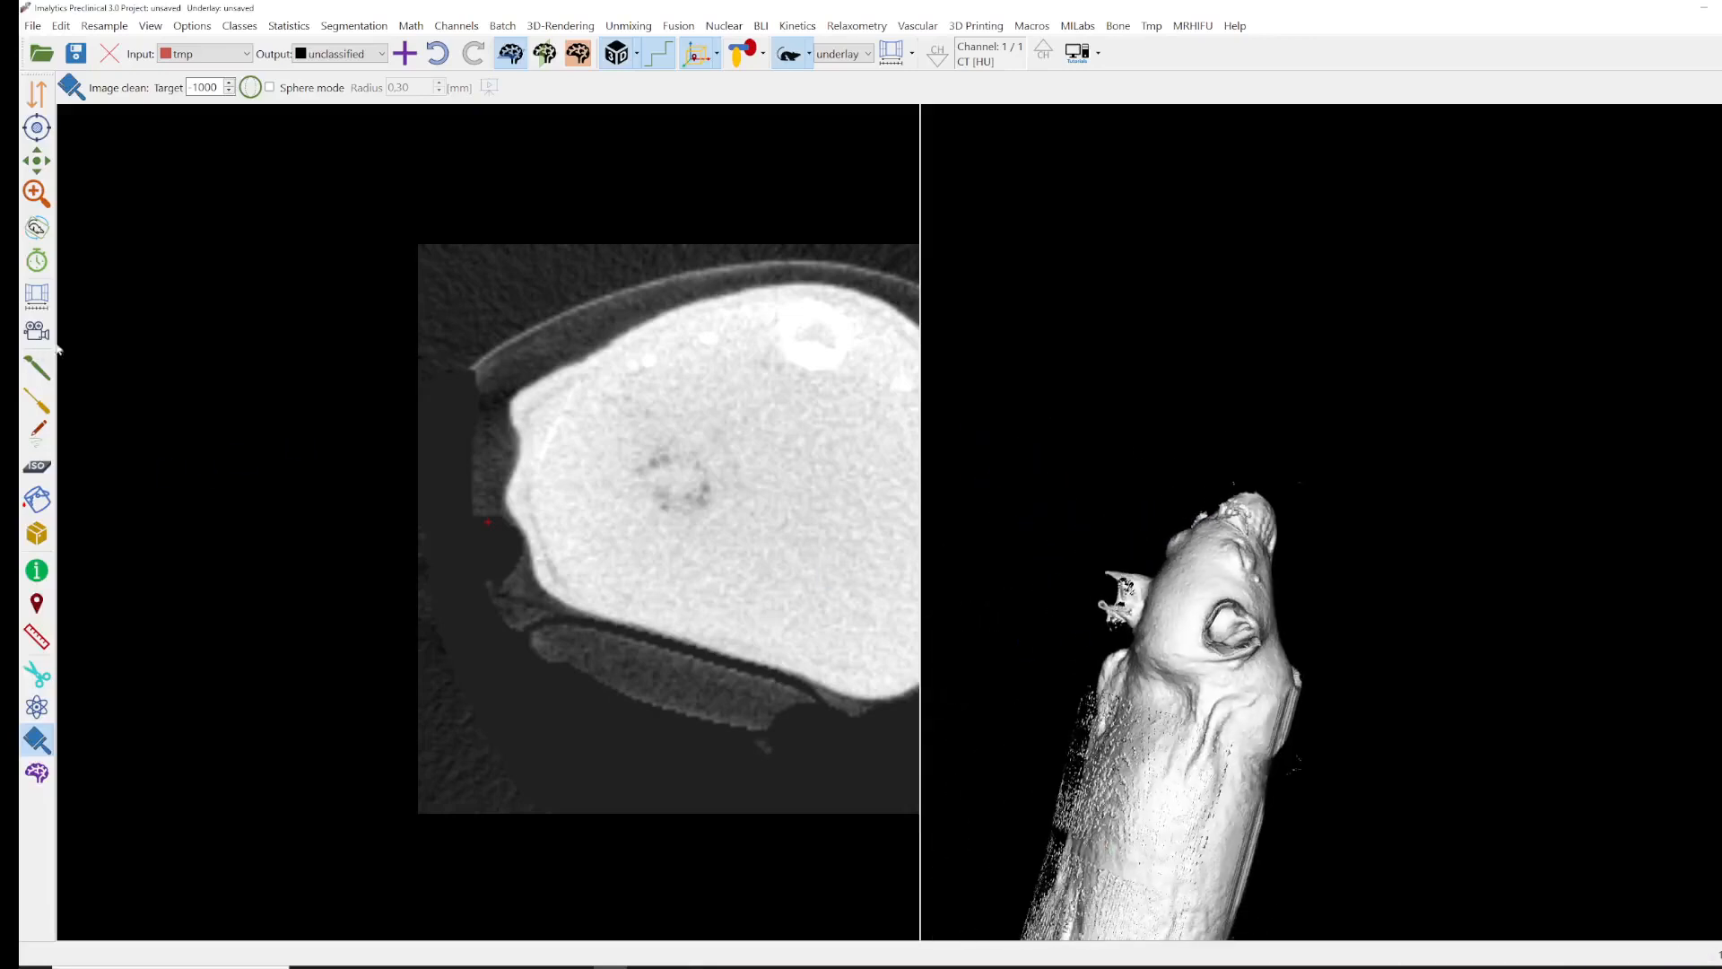
{"action": "left_click", "coordinate": [36, 226]}
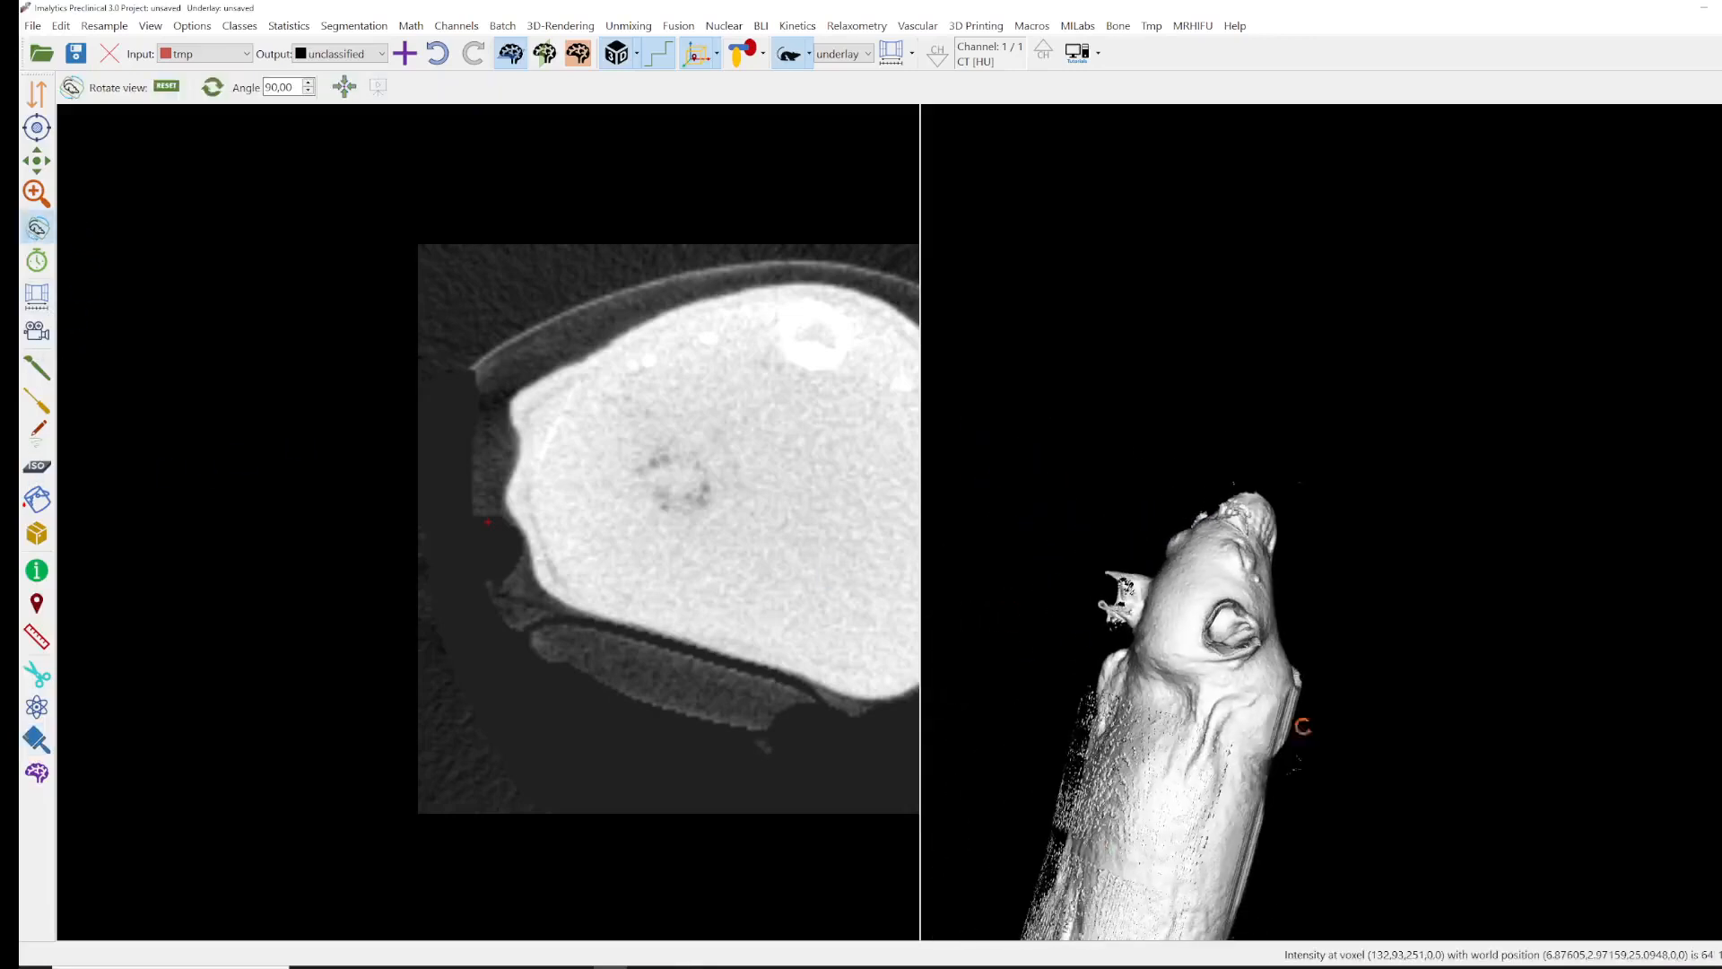
{"action": "left_click_drag", "start_coordinate": [1306, 711], "coordinate": [1011, 477]}
- Show the class overlay and compare the existing tmp segmentation with the cleaned mouse in the 3D view
{"action": "left_click", "coordinate": [762, 54]}
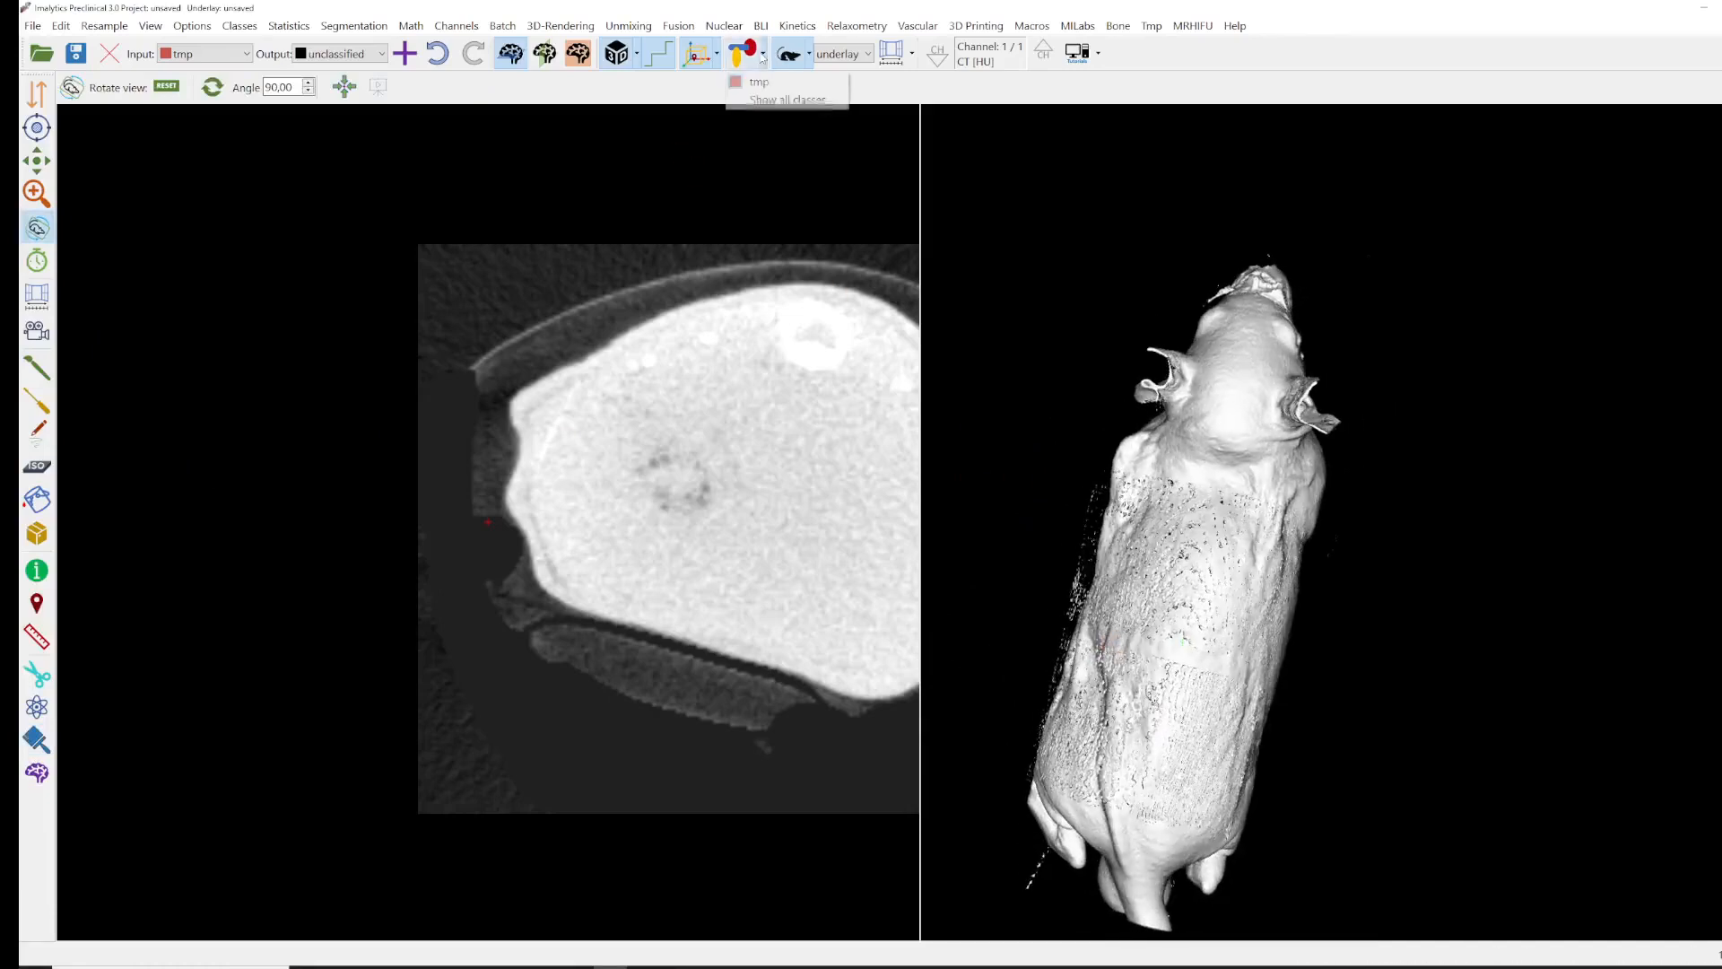
{"action": "left_click", "coordinate": [748, 56]}
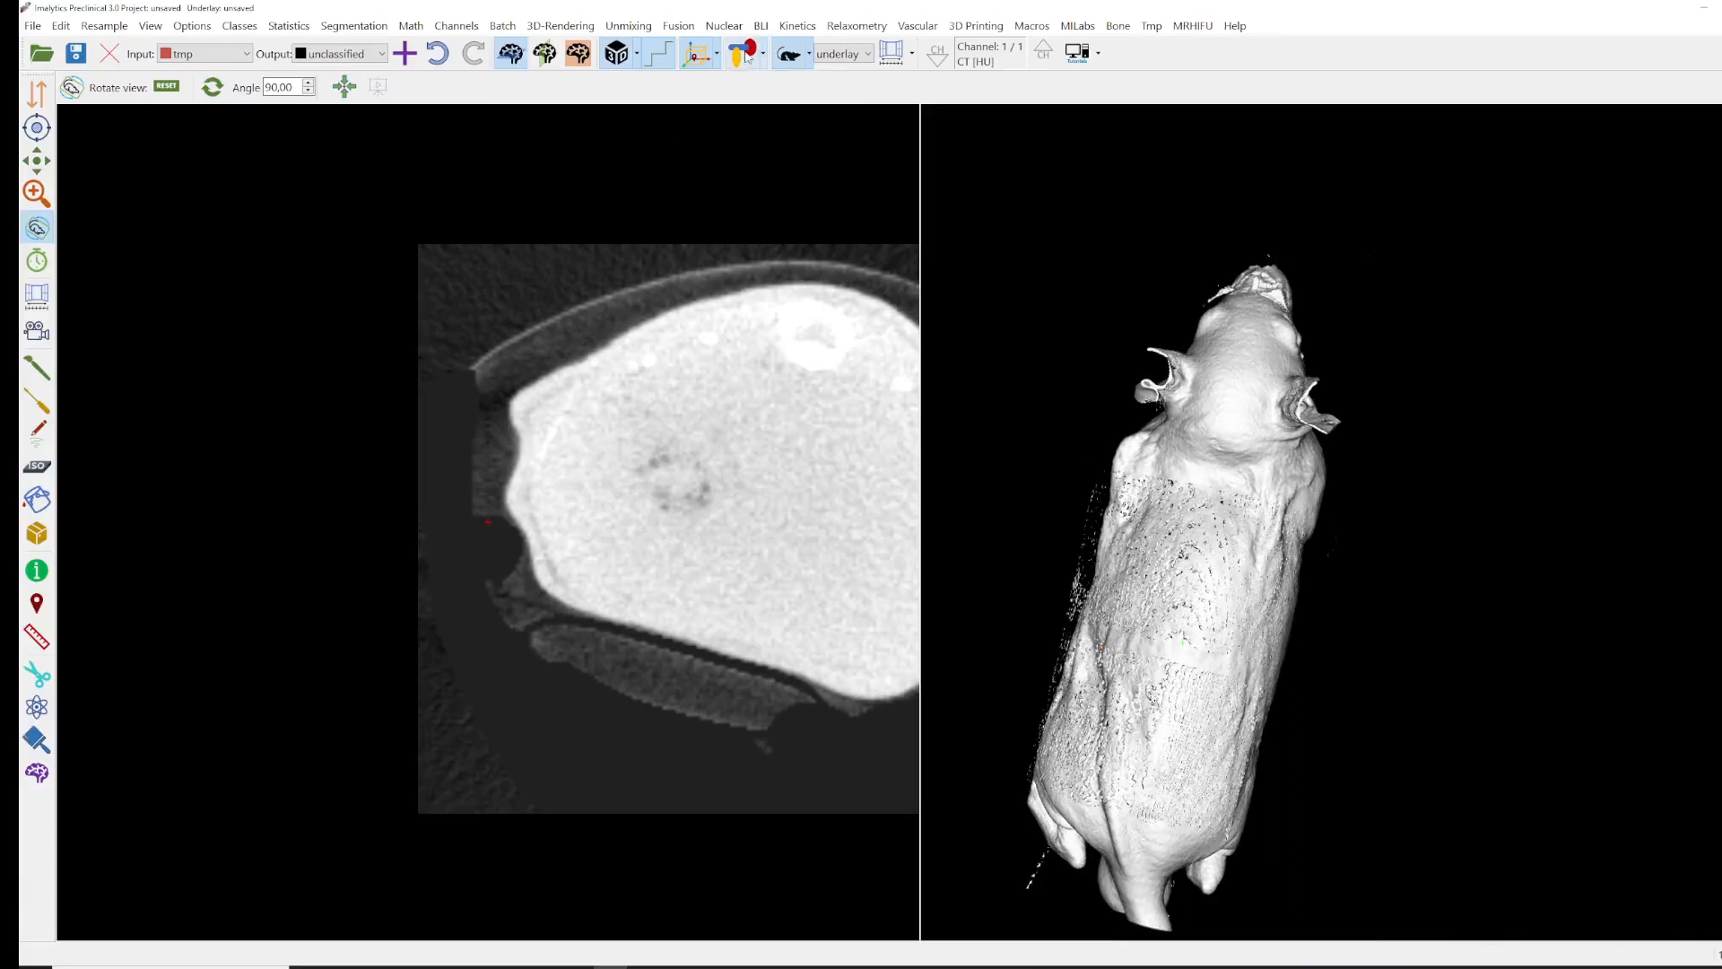
{"action": "left_click", "coordinate": [724, 70]}
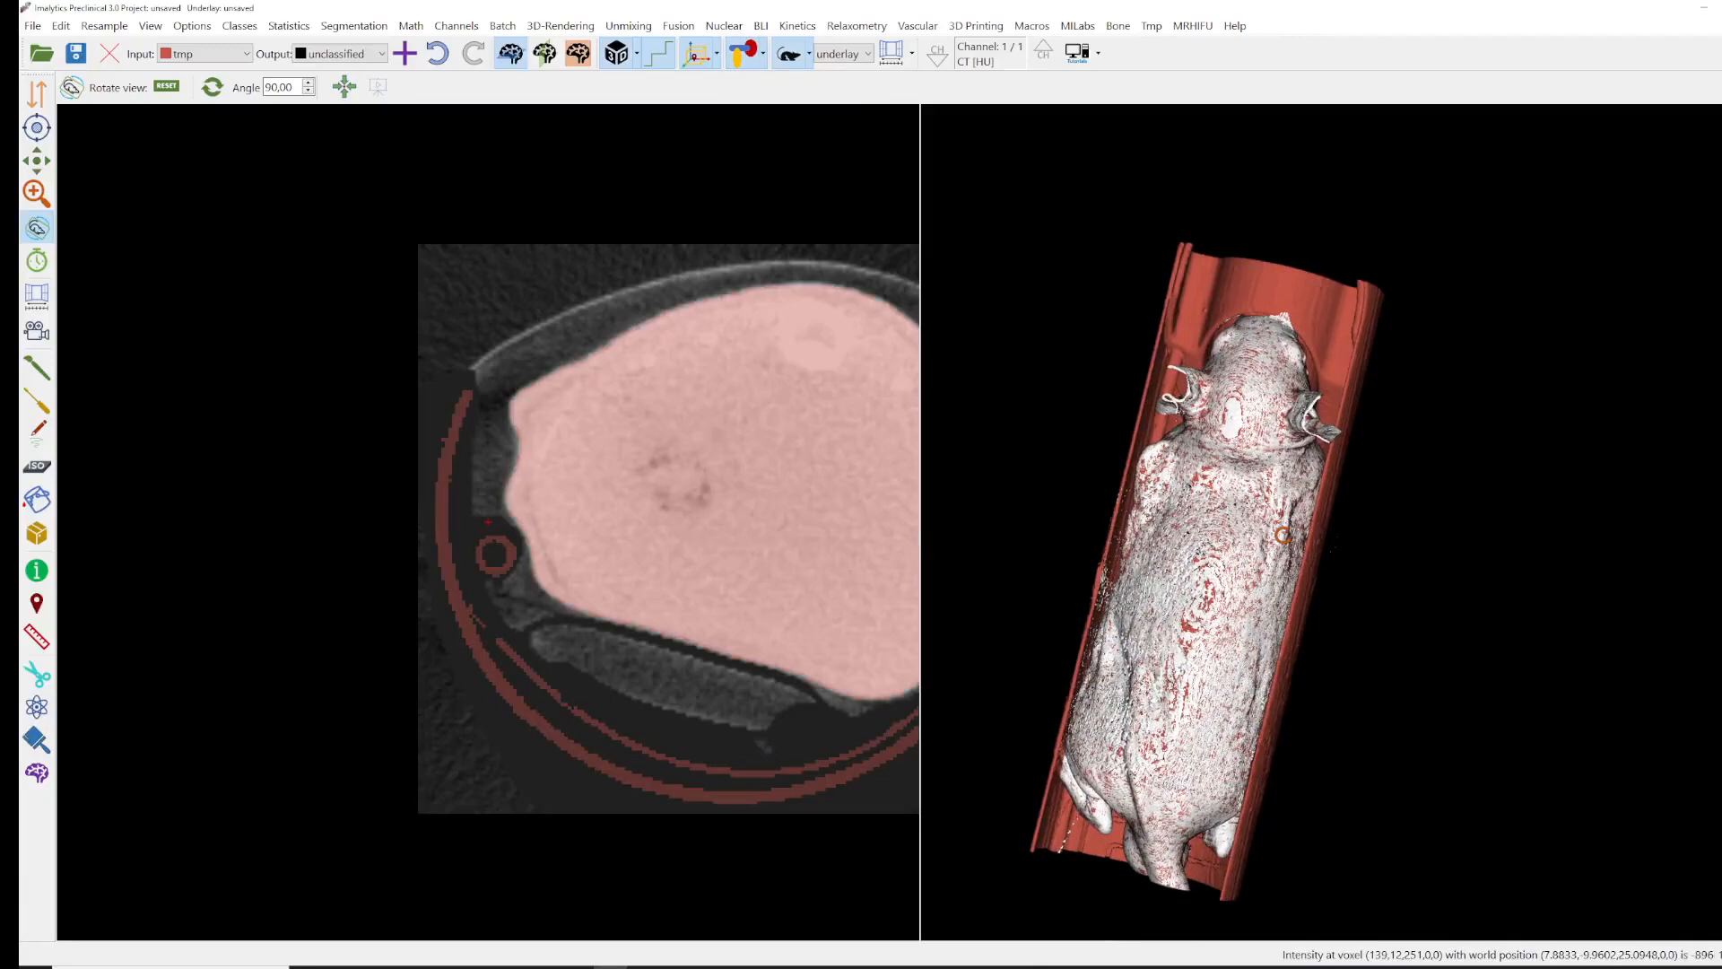
{"action": "scroll", "coordinate": [1245, 559], "scroll_direction": "up", "scroll_amount": 3}
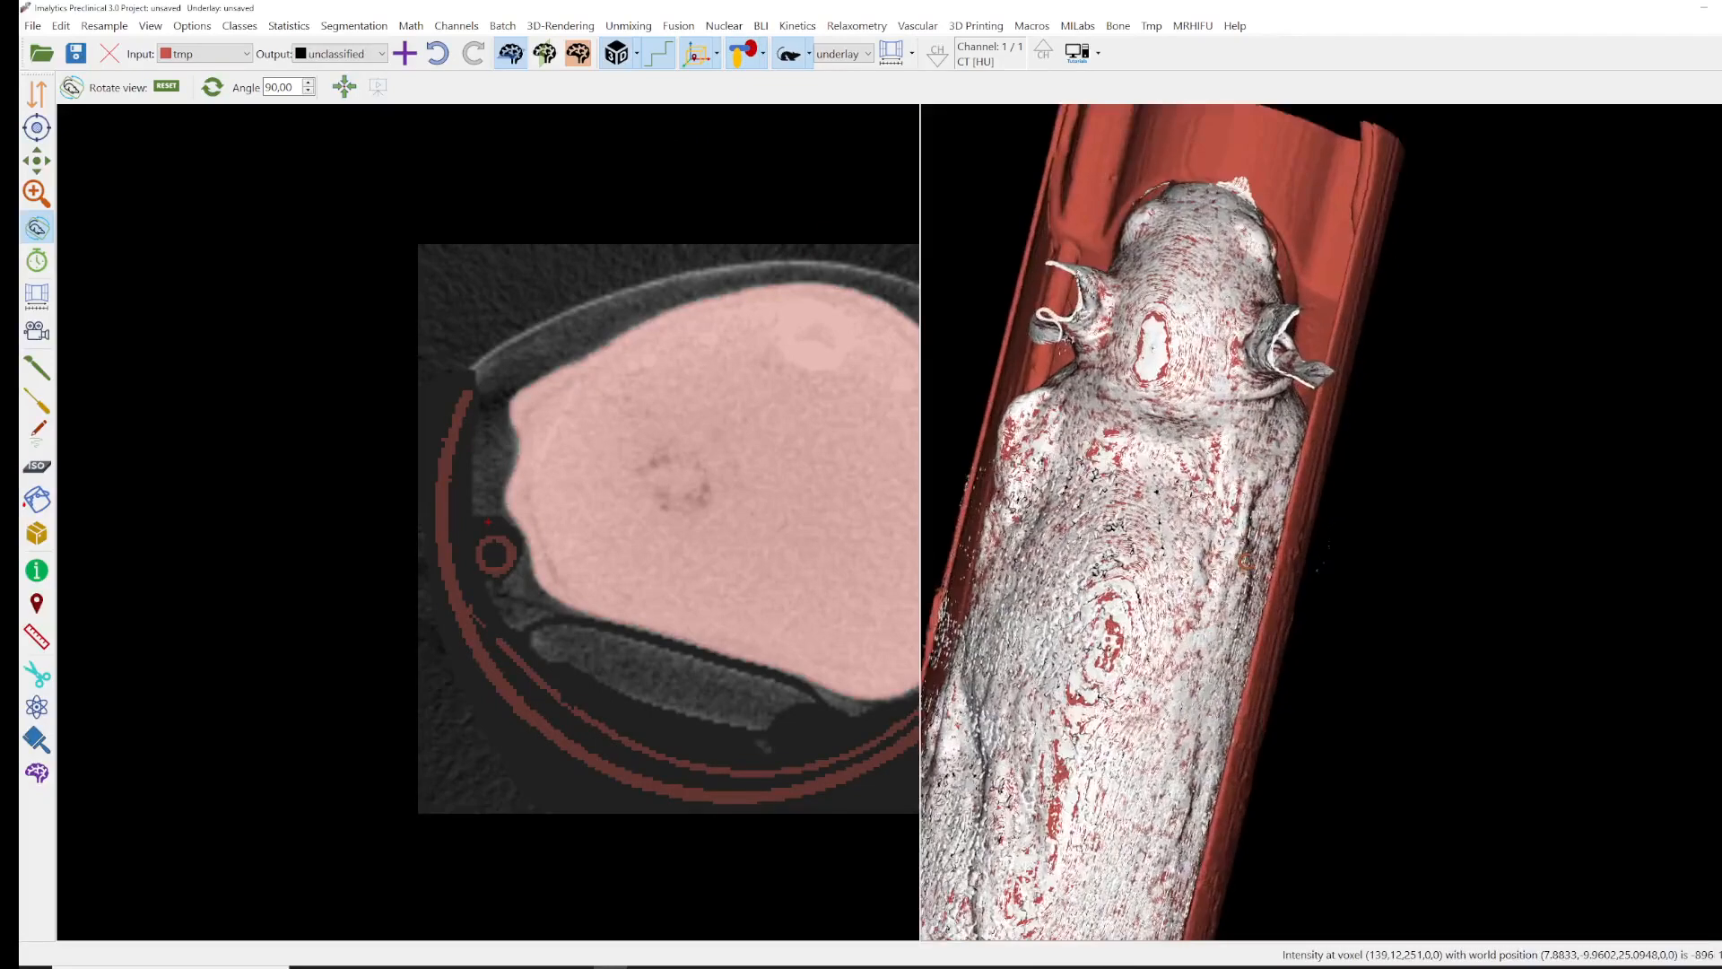
{"action": "scroll", "coordinate": [1231, 511], "scroll_direction": "down", "scroll_amount": 3}
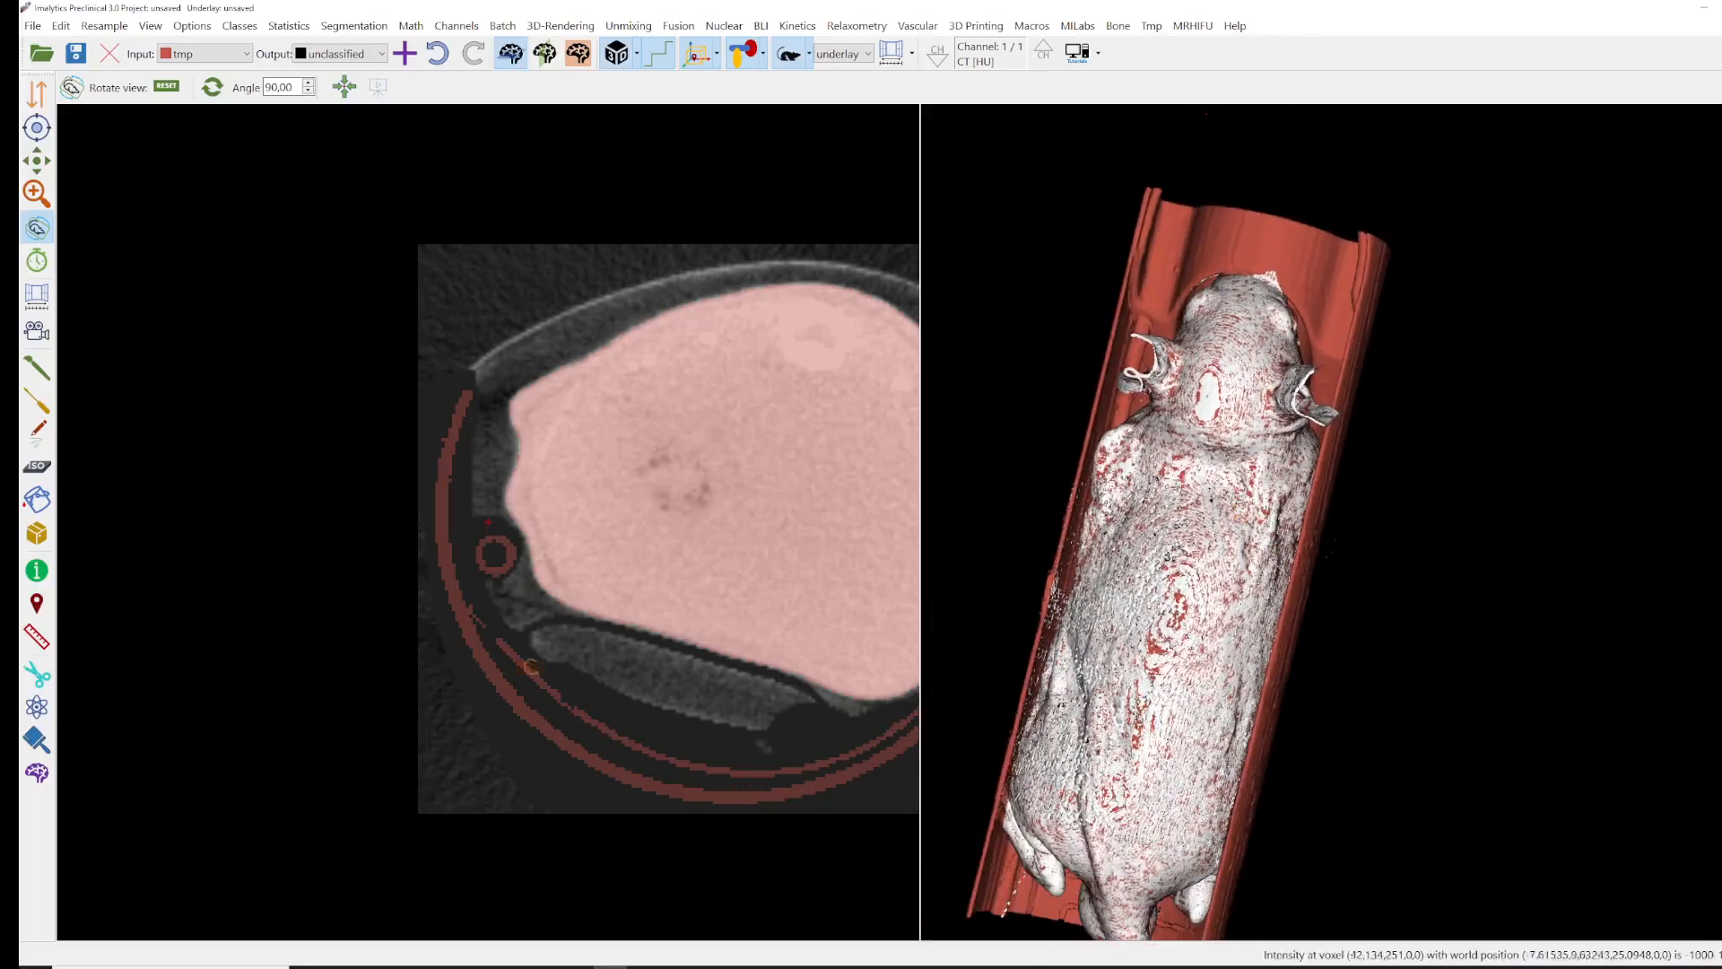
- Remove the outdated tmp class and add a new class named tmp
{"action": "left_click", "coordinate": [240, 27]}
{"action": "left_click", "coordinate": [268, 66]}
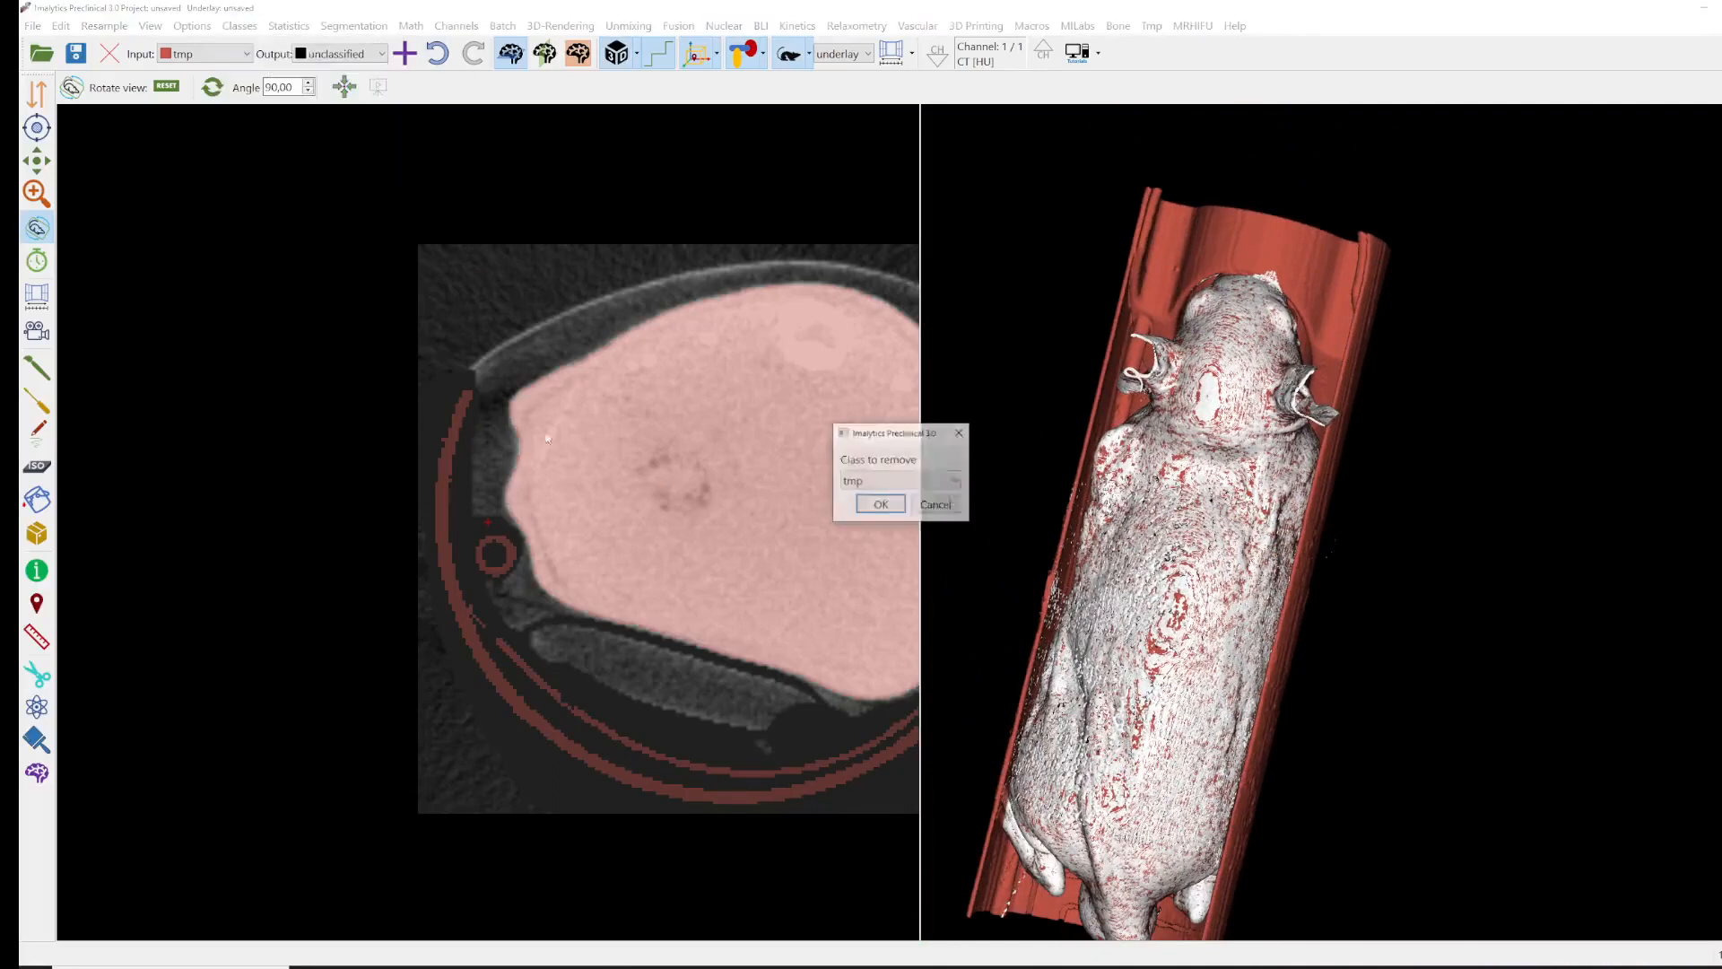
{"action": "left_click", "coordinate": [877, 507]}
{"action": "right_click", "coordinate": [654, 465]}
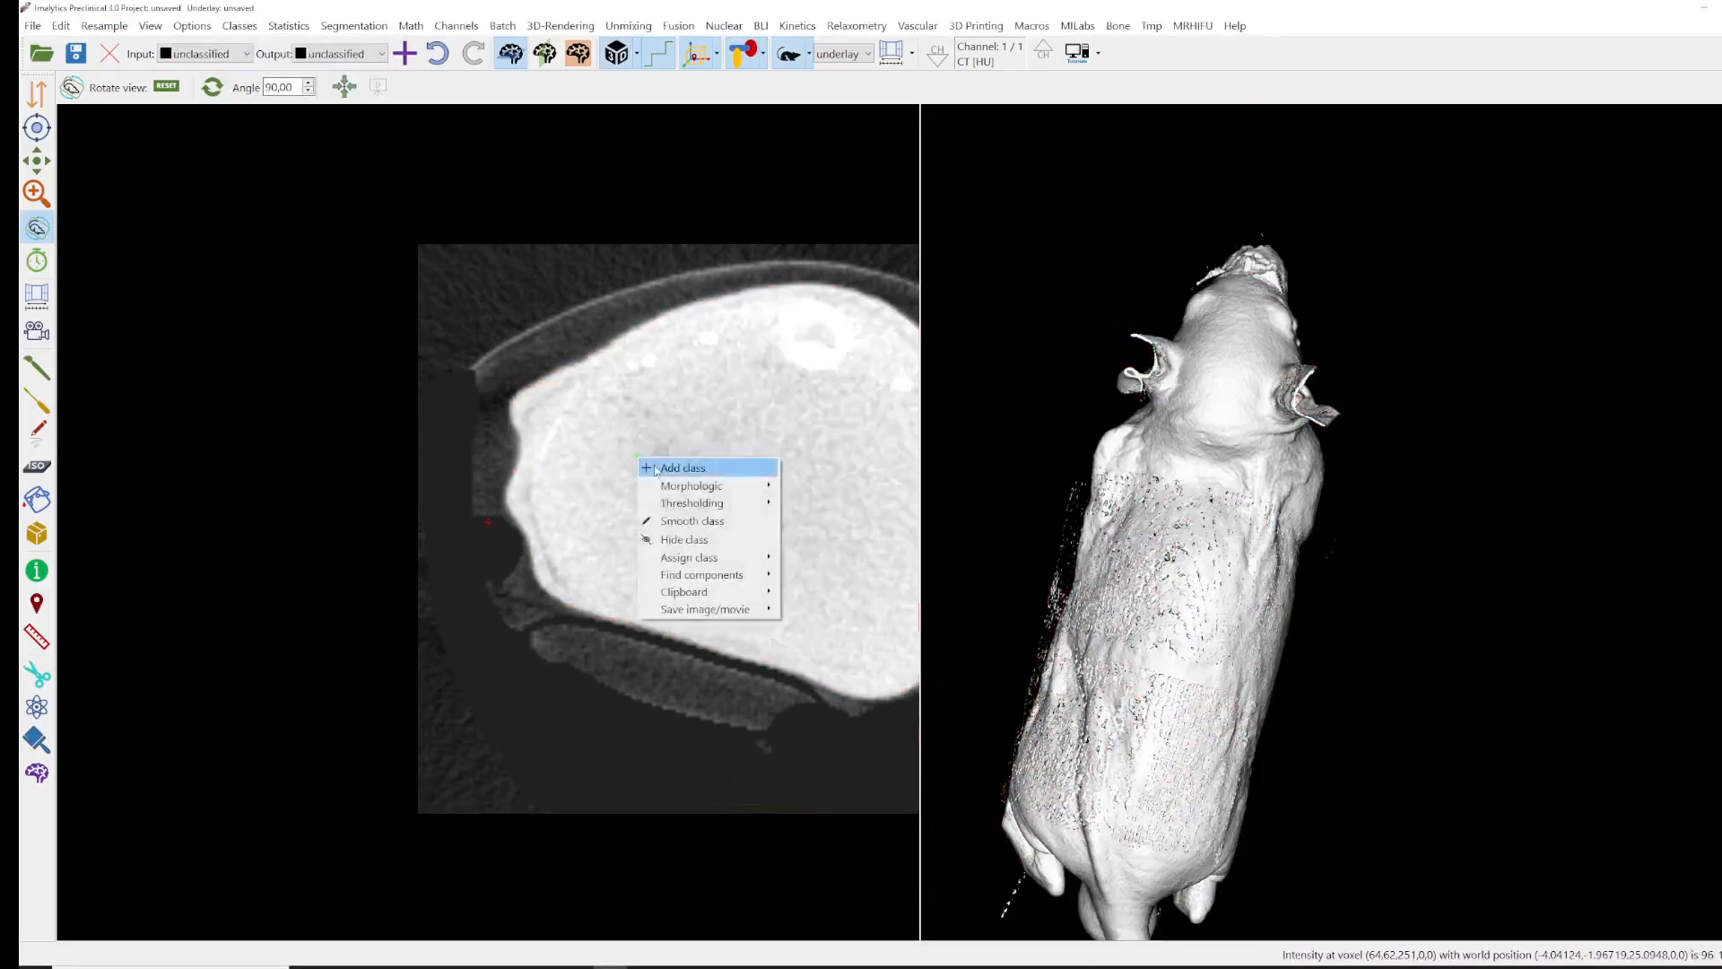
{"action": "left_click", "coordinate": [659, 466]}
{"action": "type", "text": "tmp"}
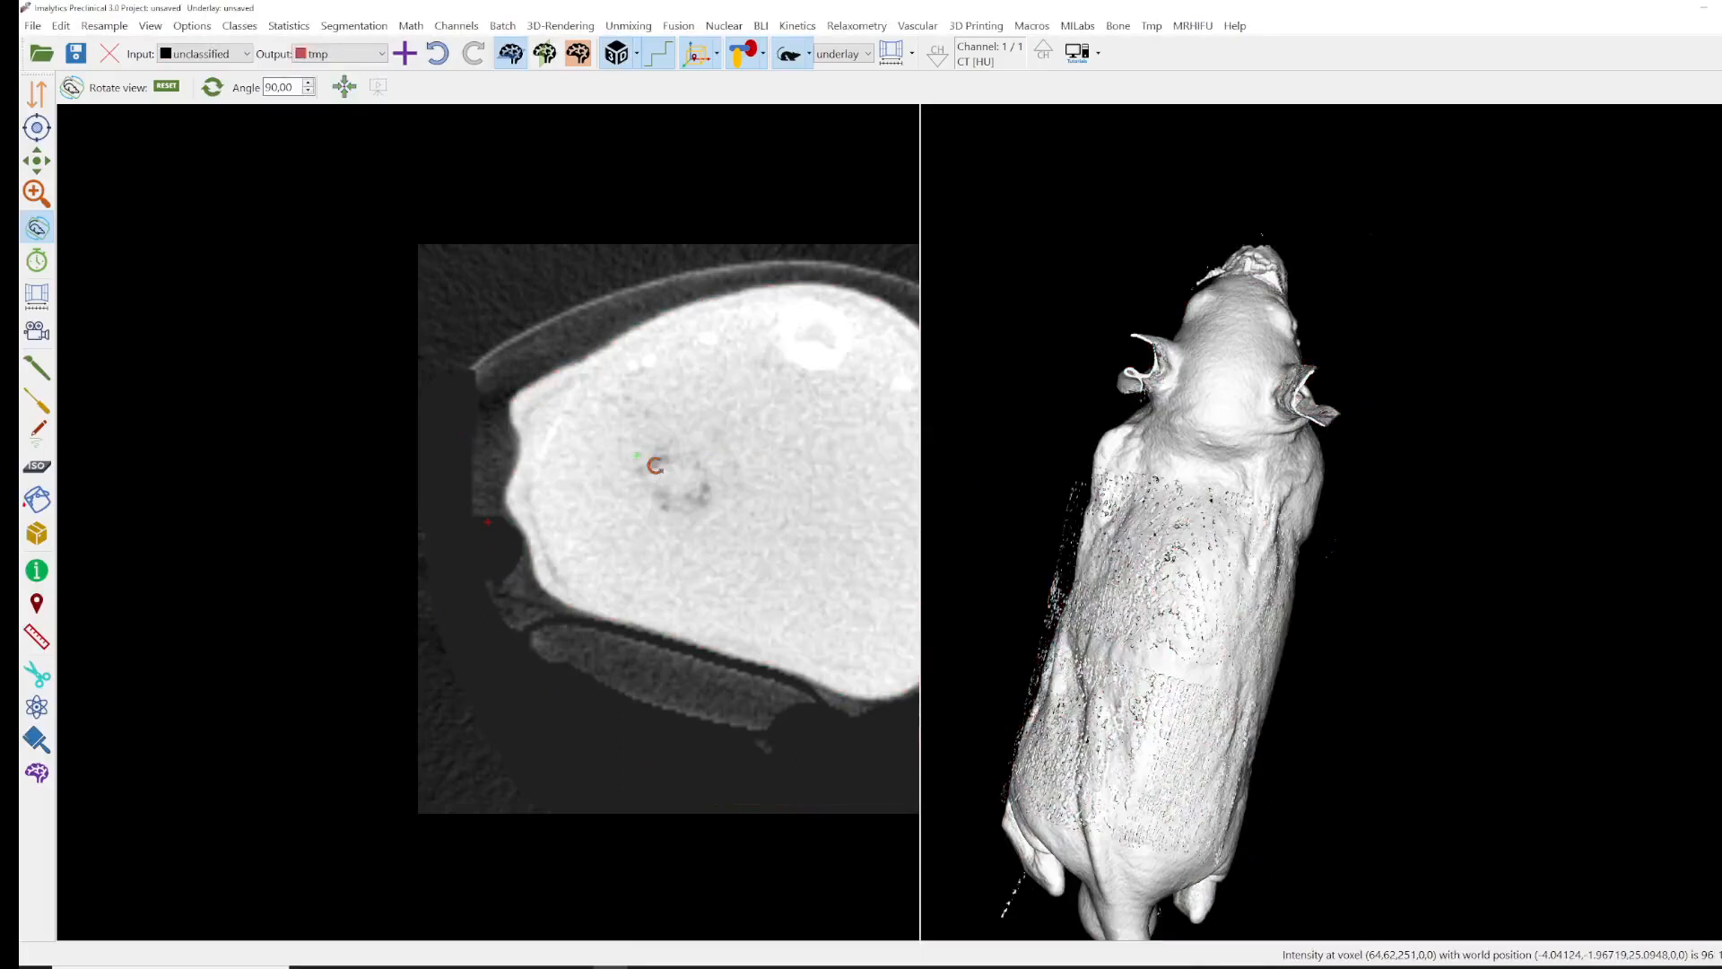
- Threshold the cleaned CT underlay above -400 into the tmp class
{"action": "right_click", "coordinate": [654, 471]}
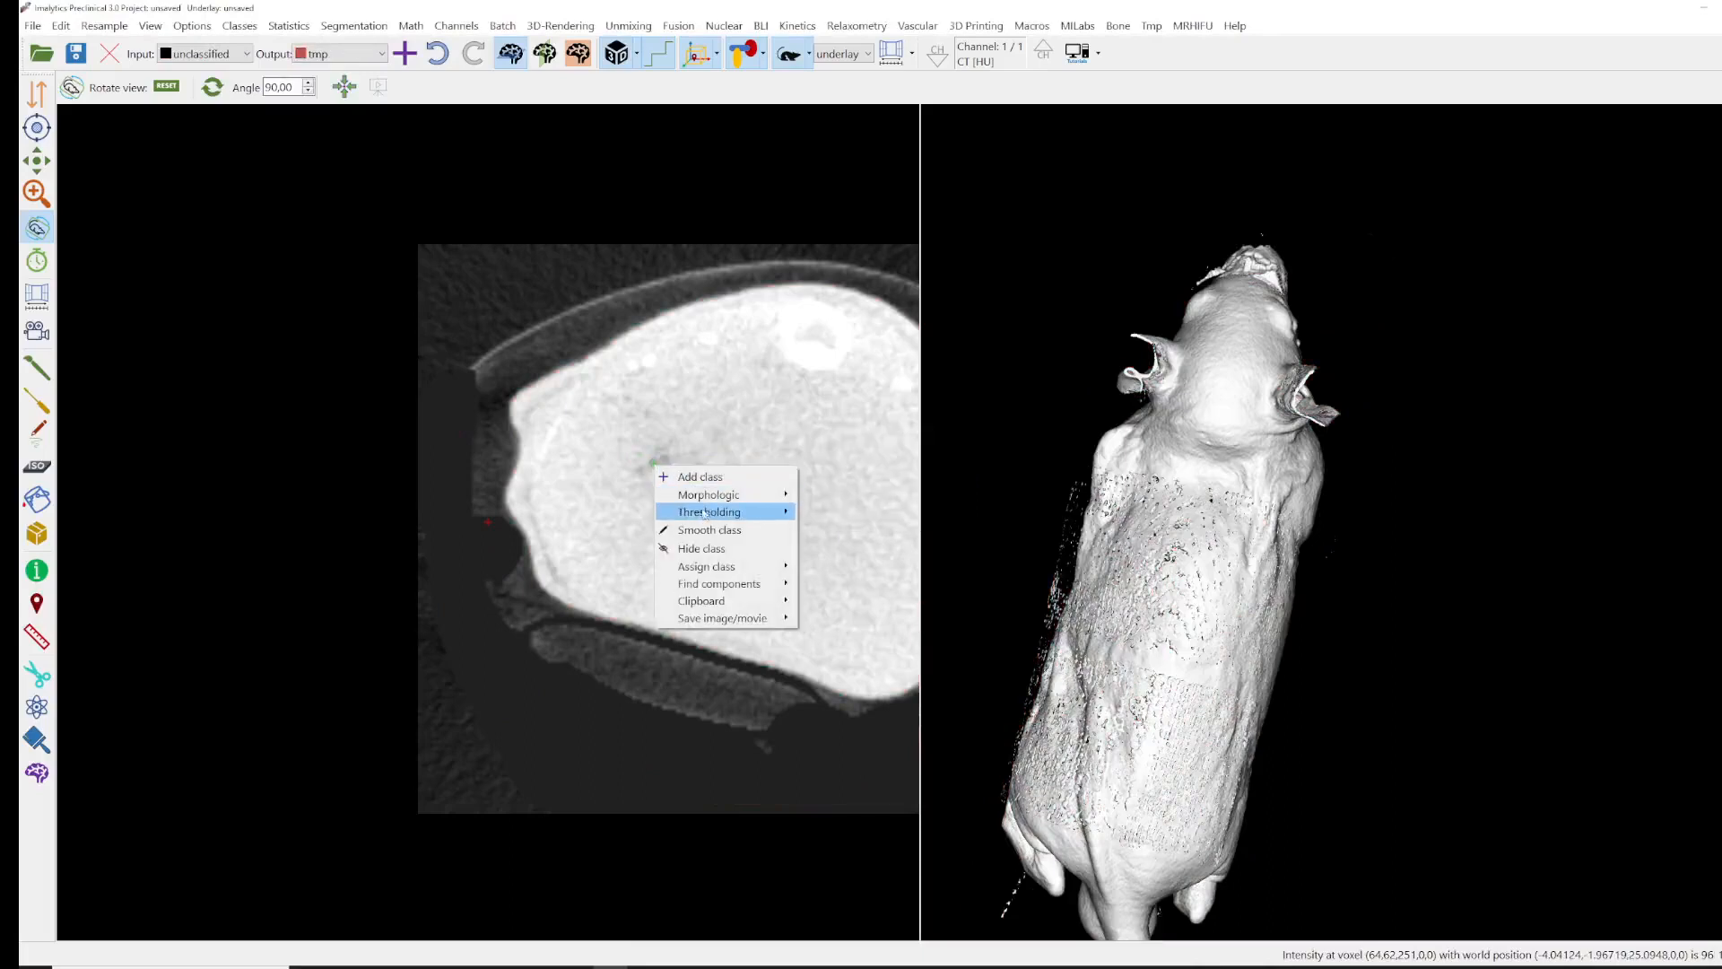
{"action": "mouse_move", "coordinate": [718, 511]}
{"action": "left_click", "coordinate": [829, 510]}
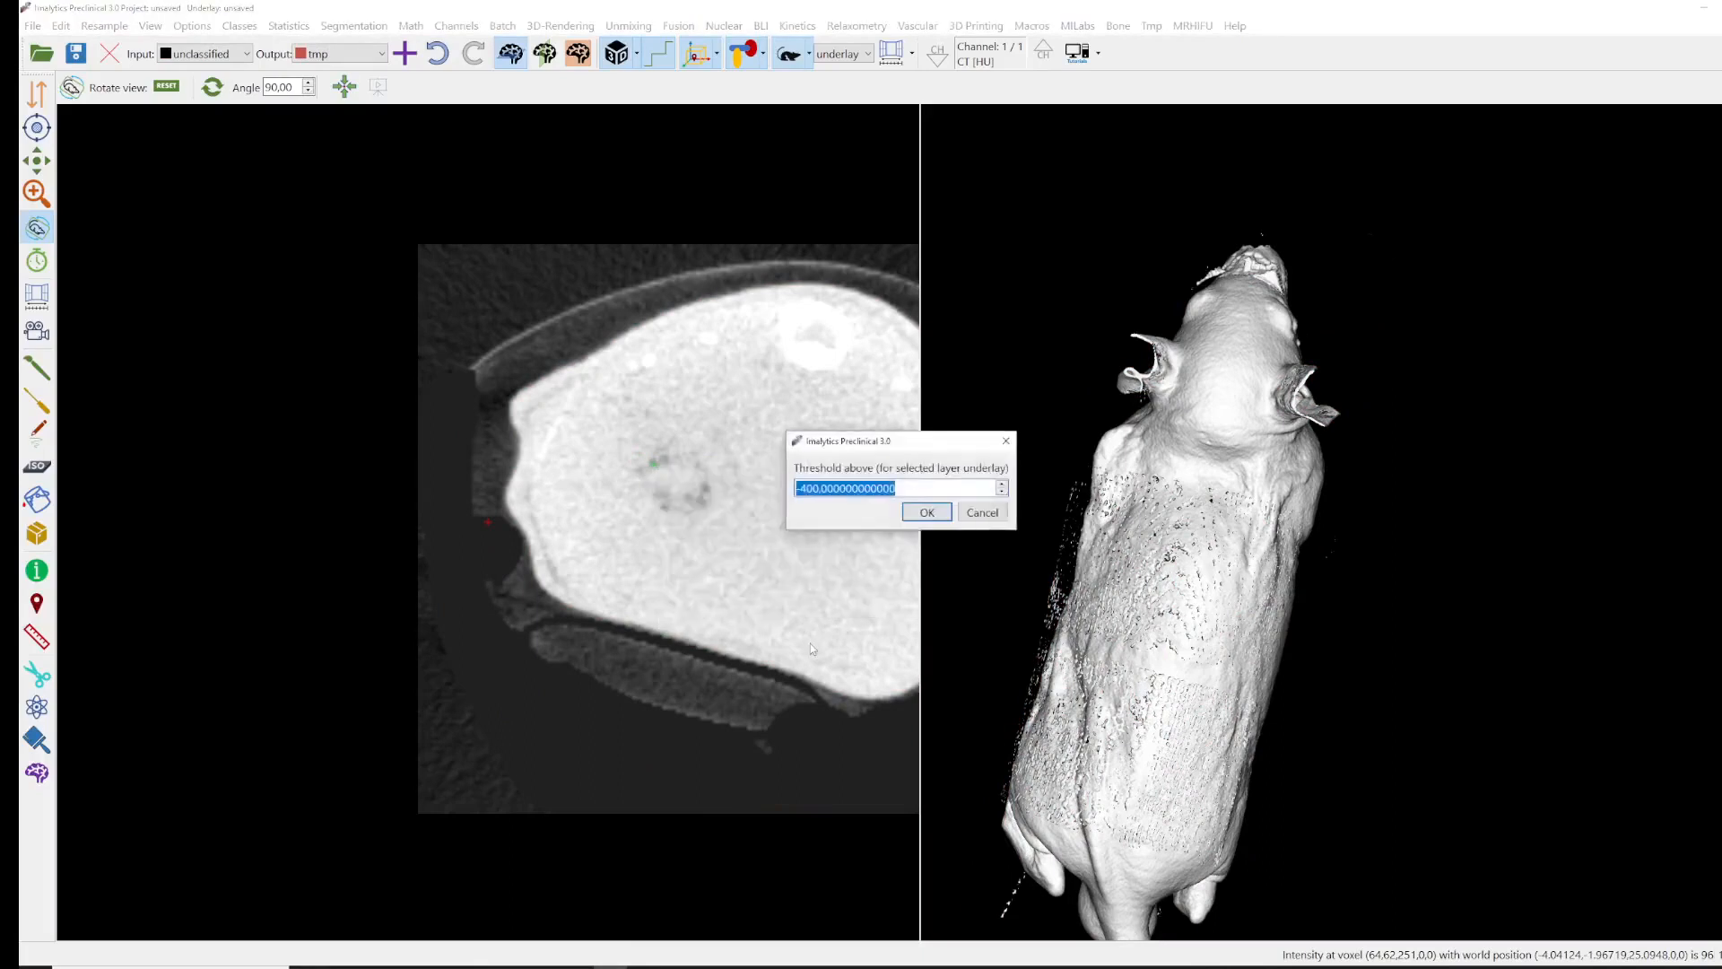
{"action": "key", "text": "Return"}
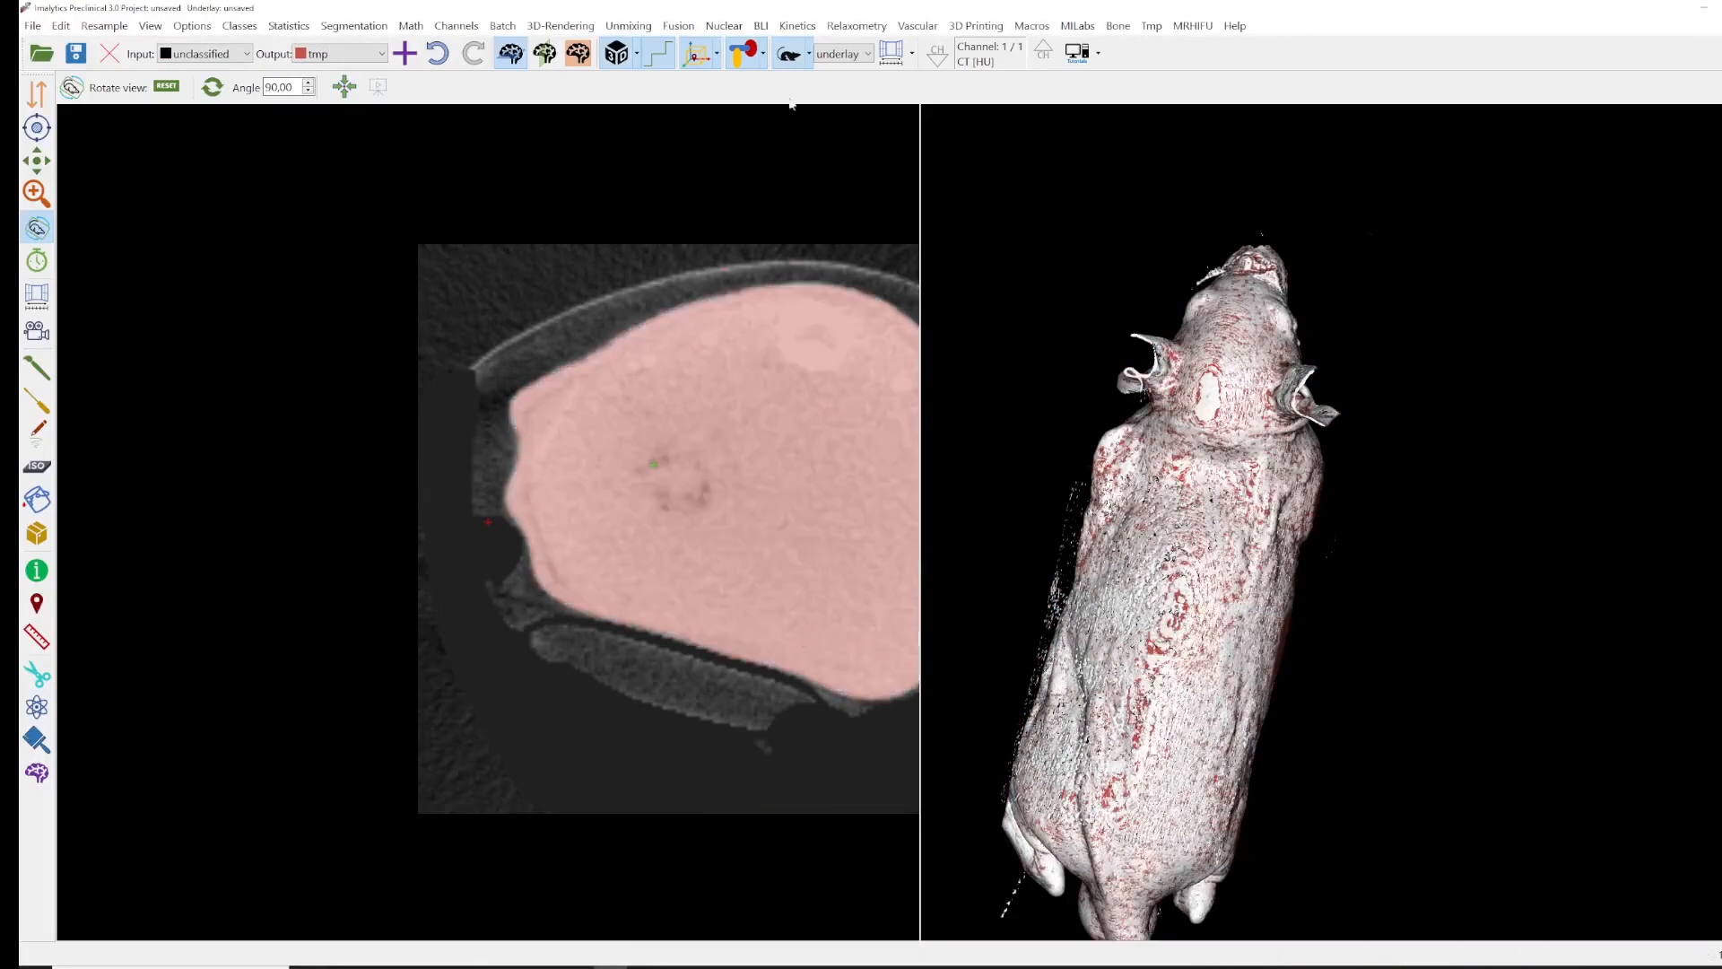
- Hide the underlay and move the small components of the tmp class to unclassified
{"action": "right_click", "coordinate": [709, 485]}
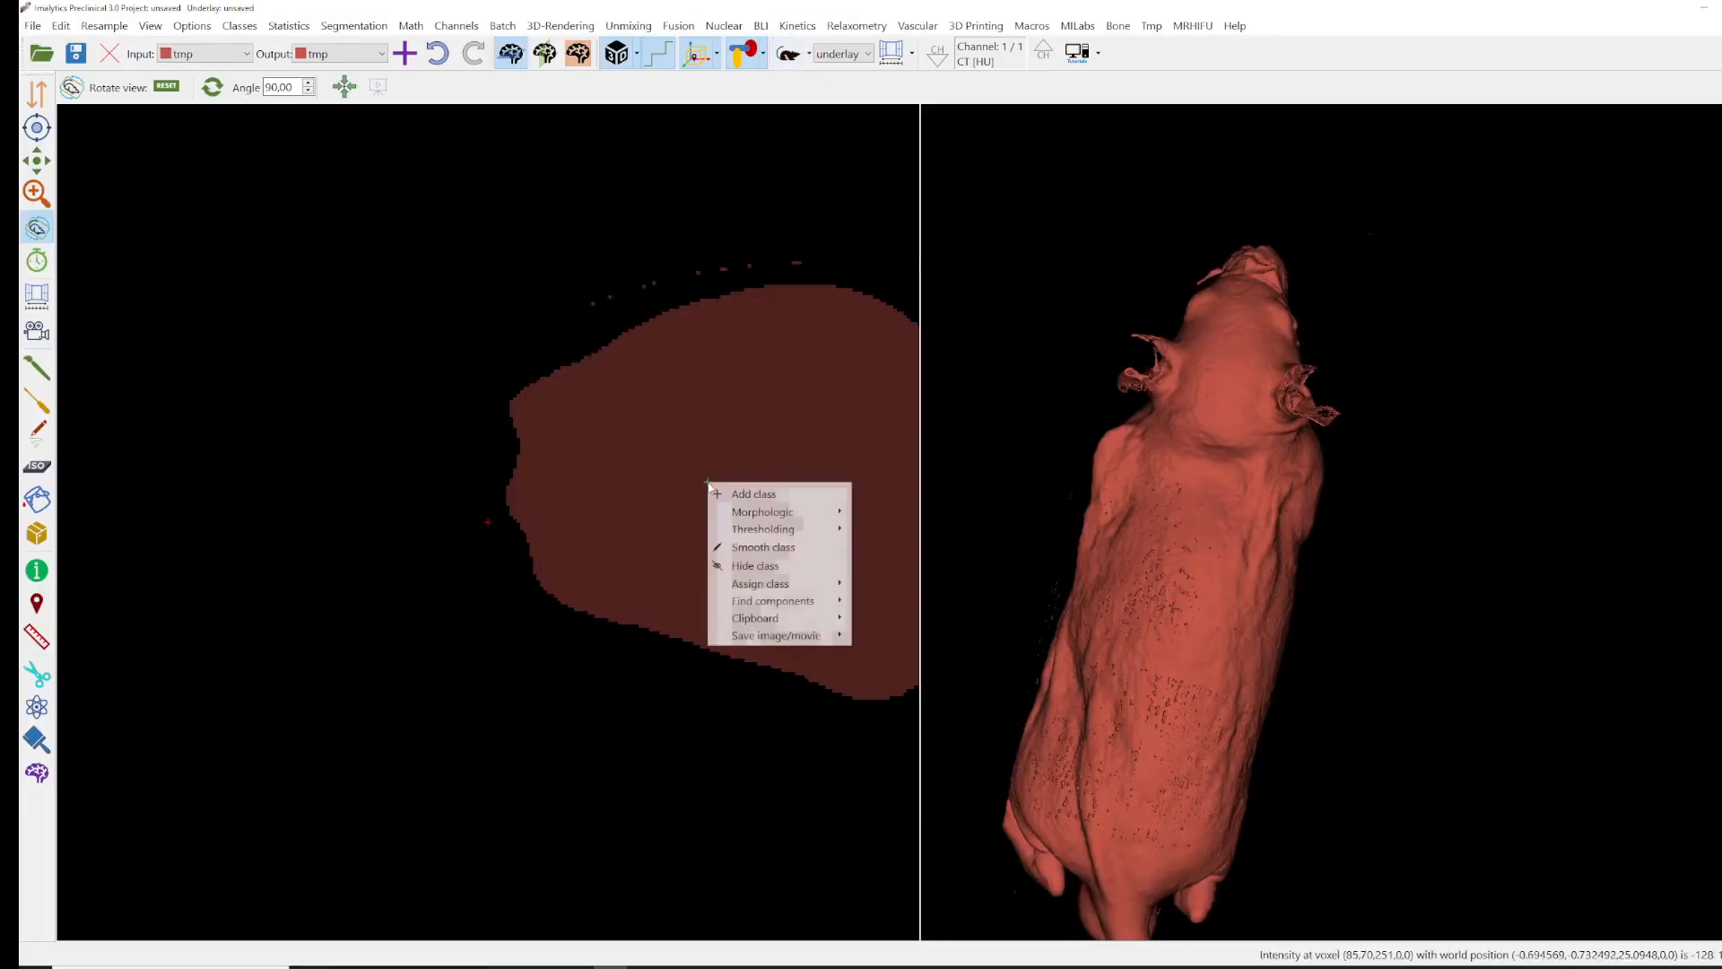
{"action": "left_click", "coordinate": [339, 54]}
{"action": "left_click", "coordinate": [332, 73]}
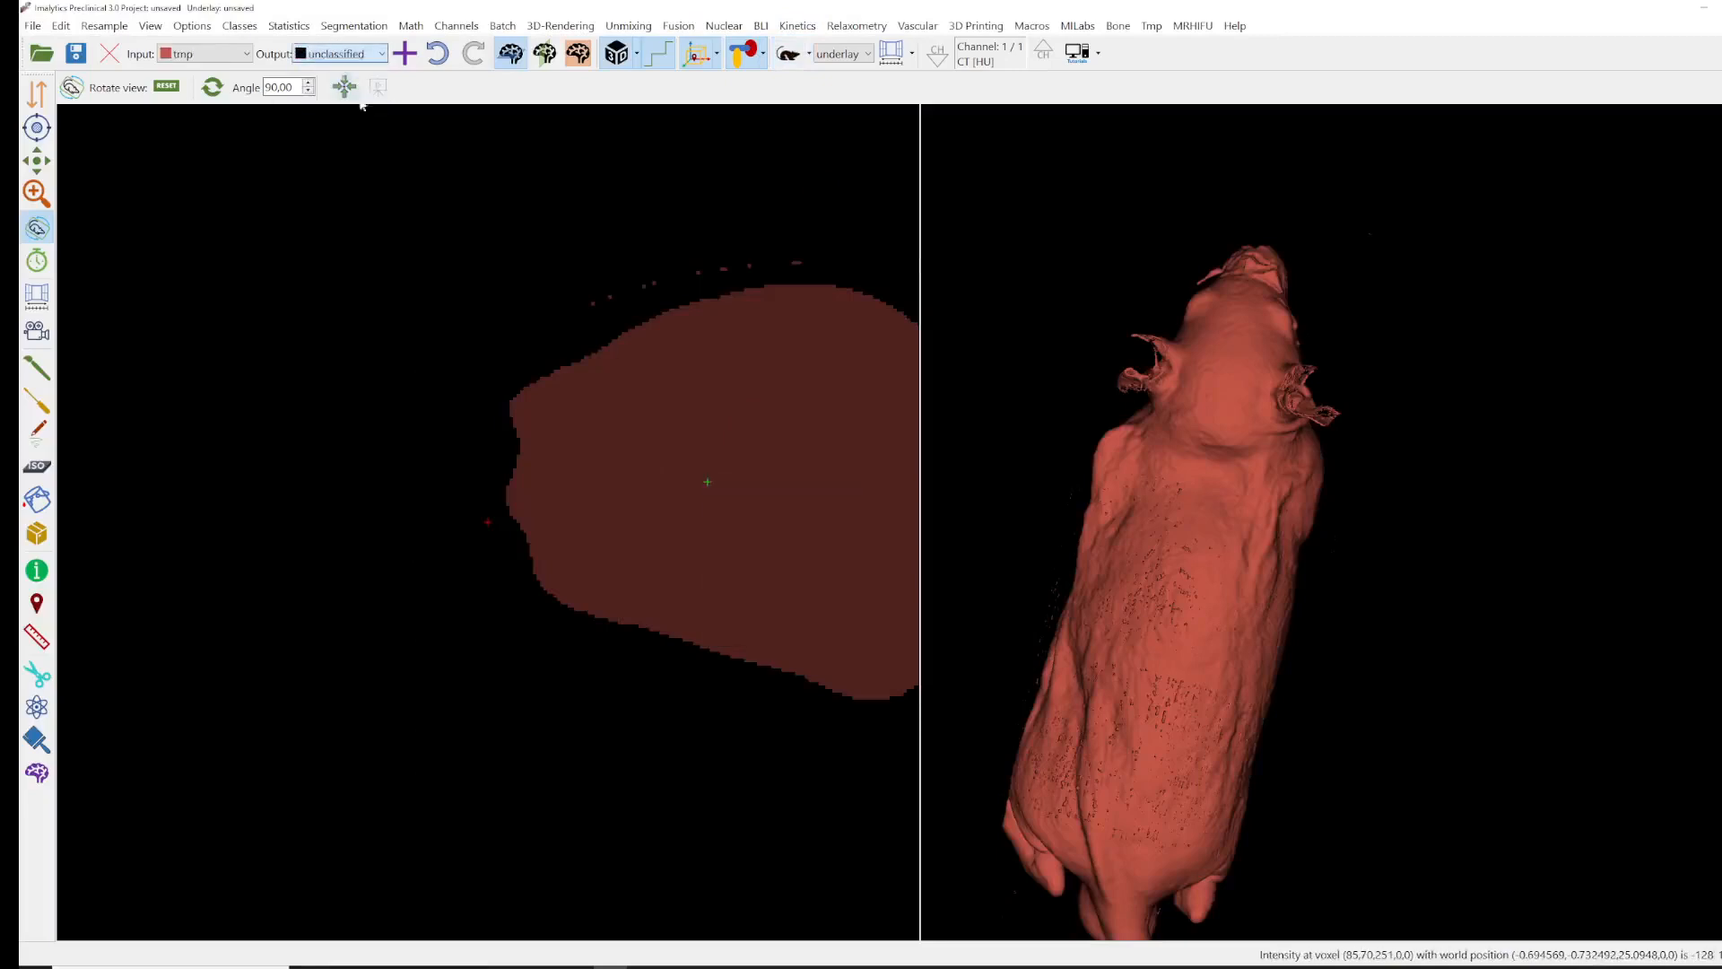
{"action": "right_click", "coordinate": [676, 502]}
{"action": "mouse_move", "coordinate": [740, 620]}
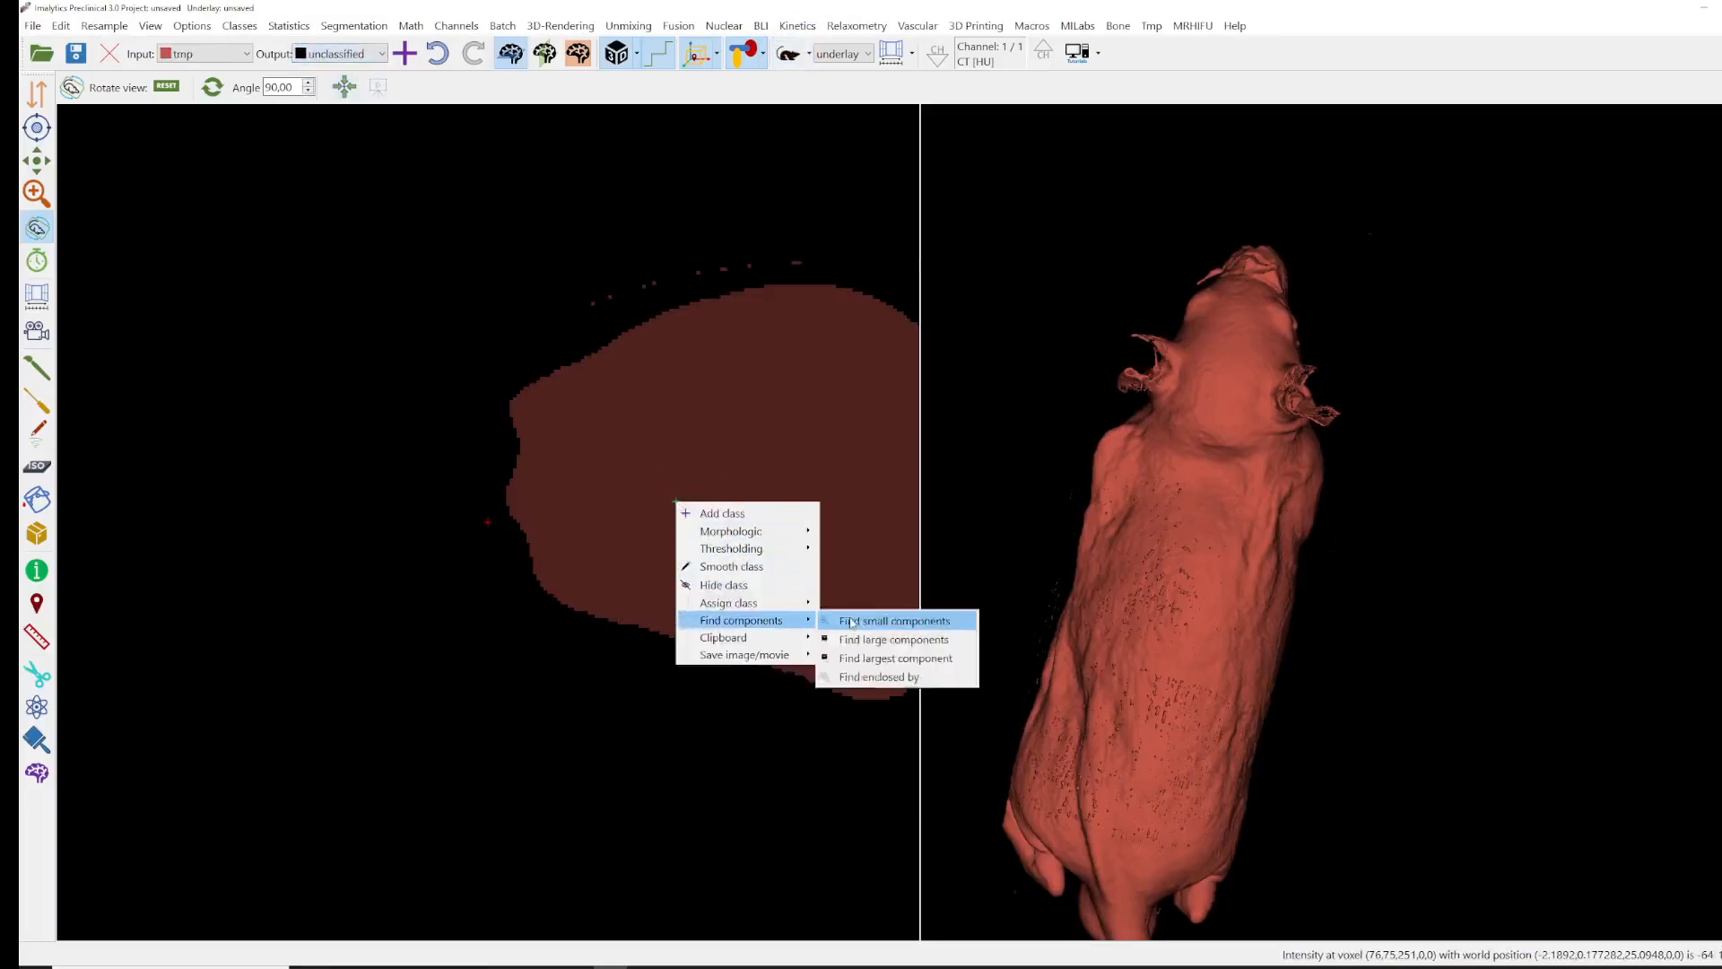
{"action": "left_click", "coordinate": [884, 616]}
{"action": "left_click", "coordinate": [872, 514]}
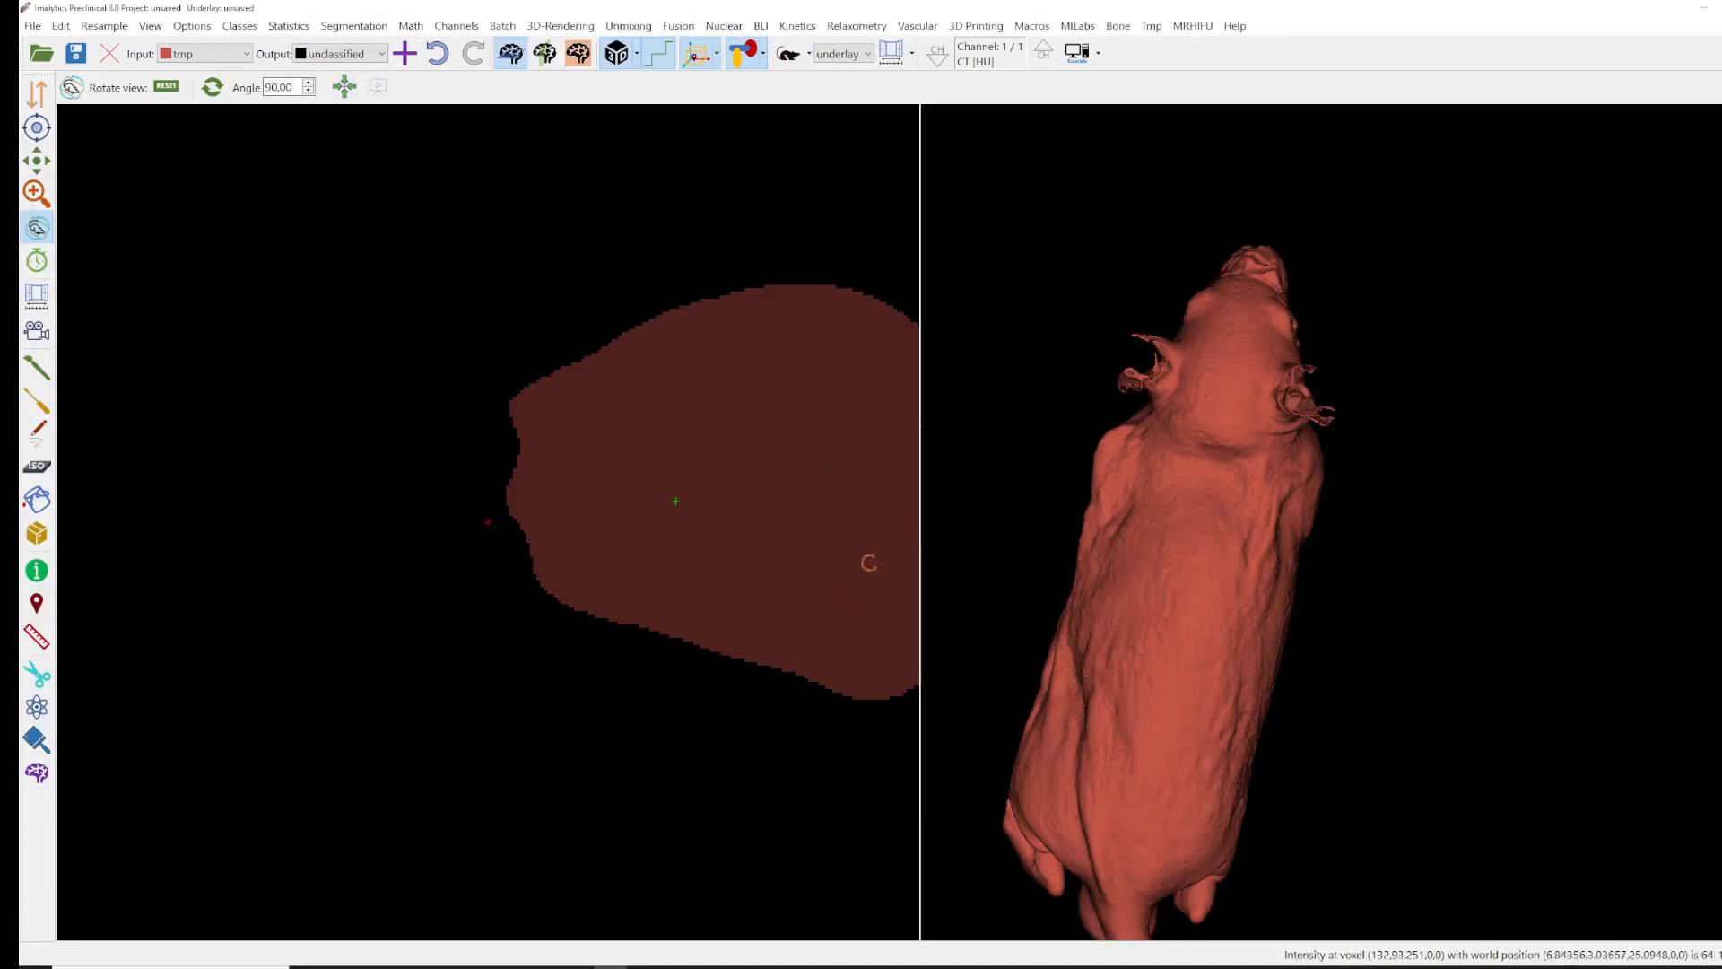
- Add a class named Mouse and fill the connected tmp body region with it in Unlimited mode
{"action": "right_click", "coordinate": [651, 522]}
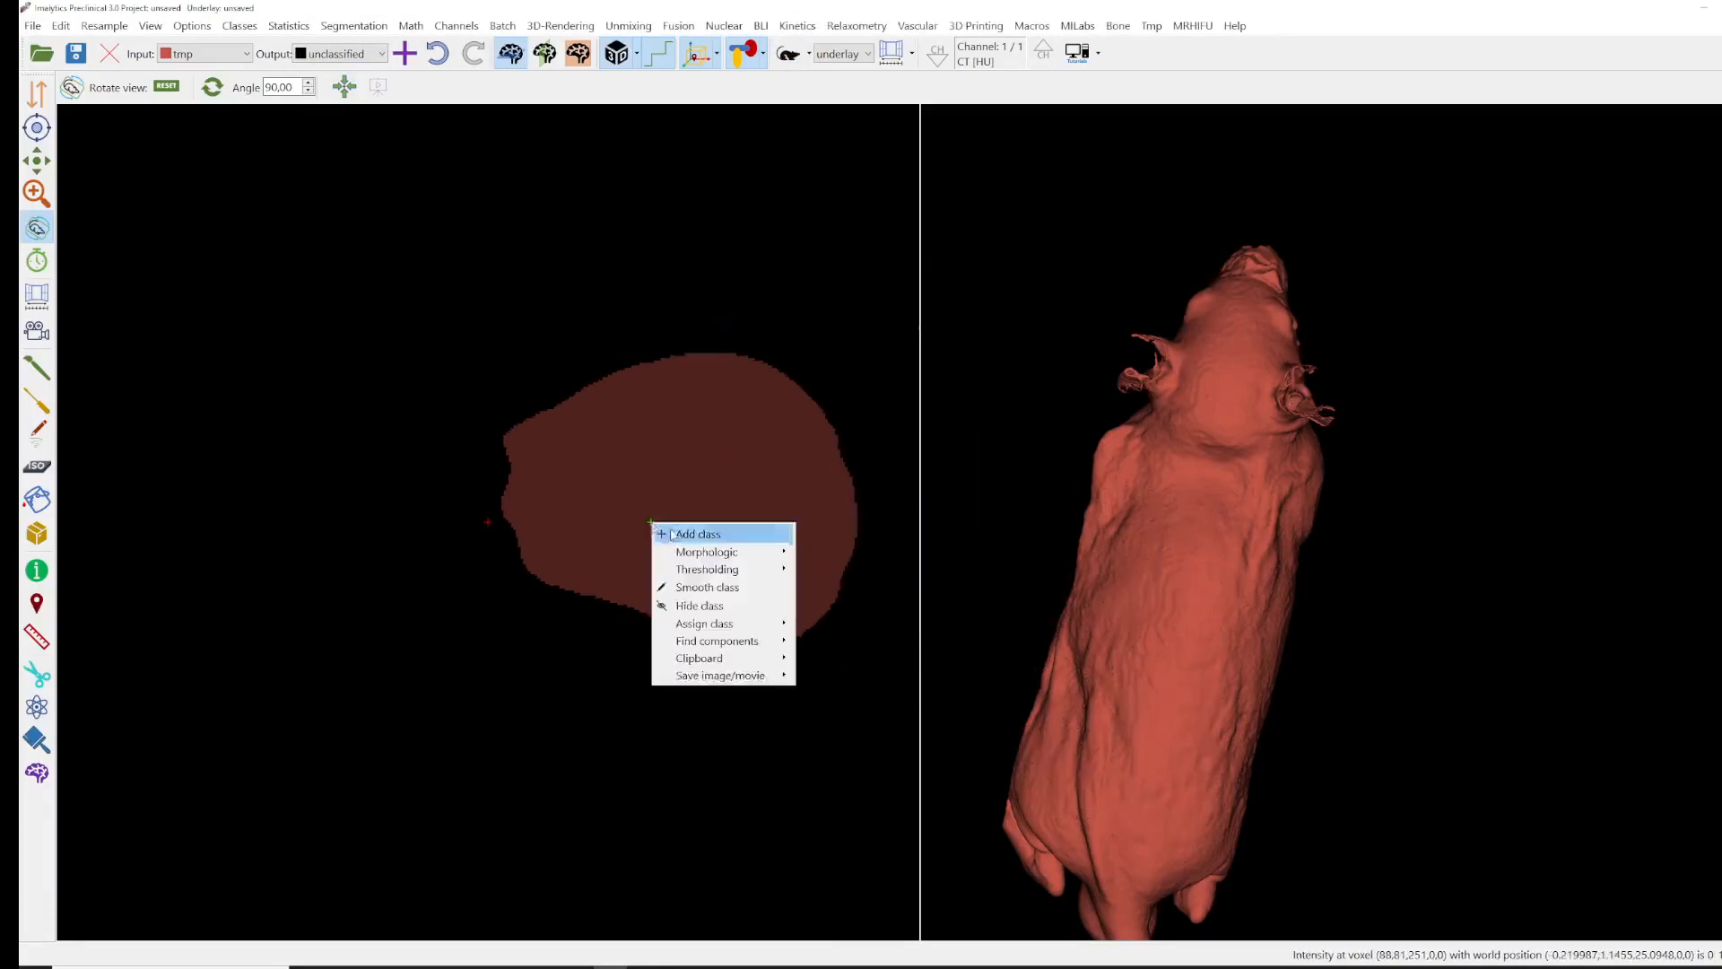
{"action": "left_click", "coordinate": [670, 529]}
{"action": "type", "text": "Mouse"}
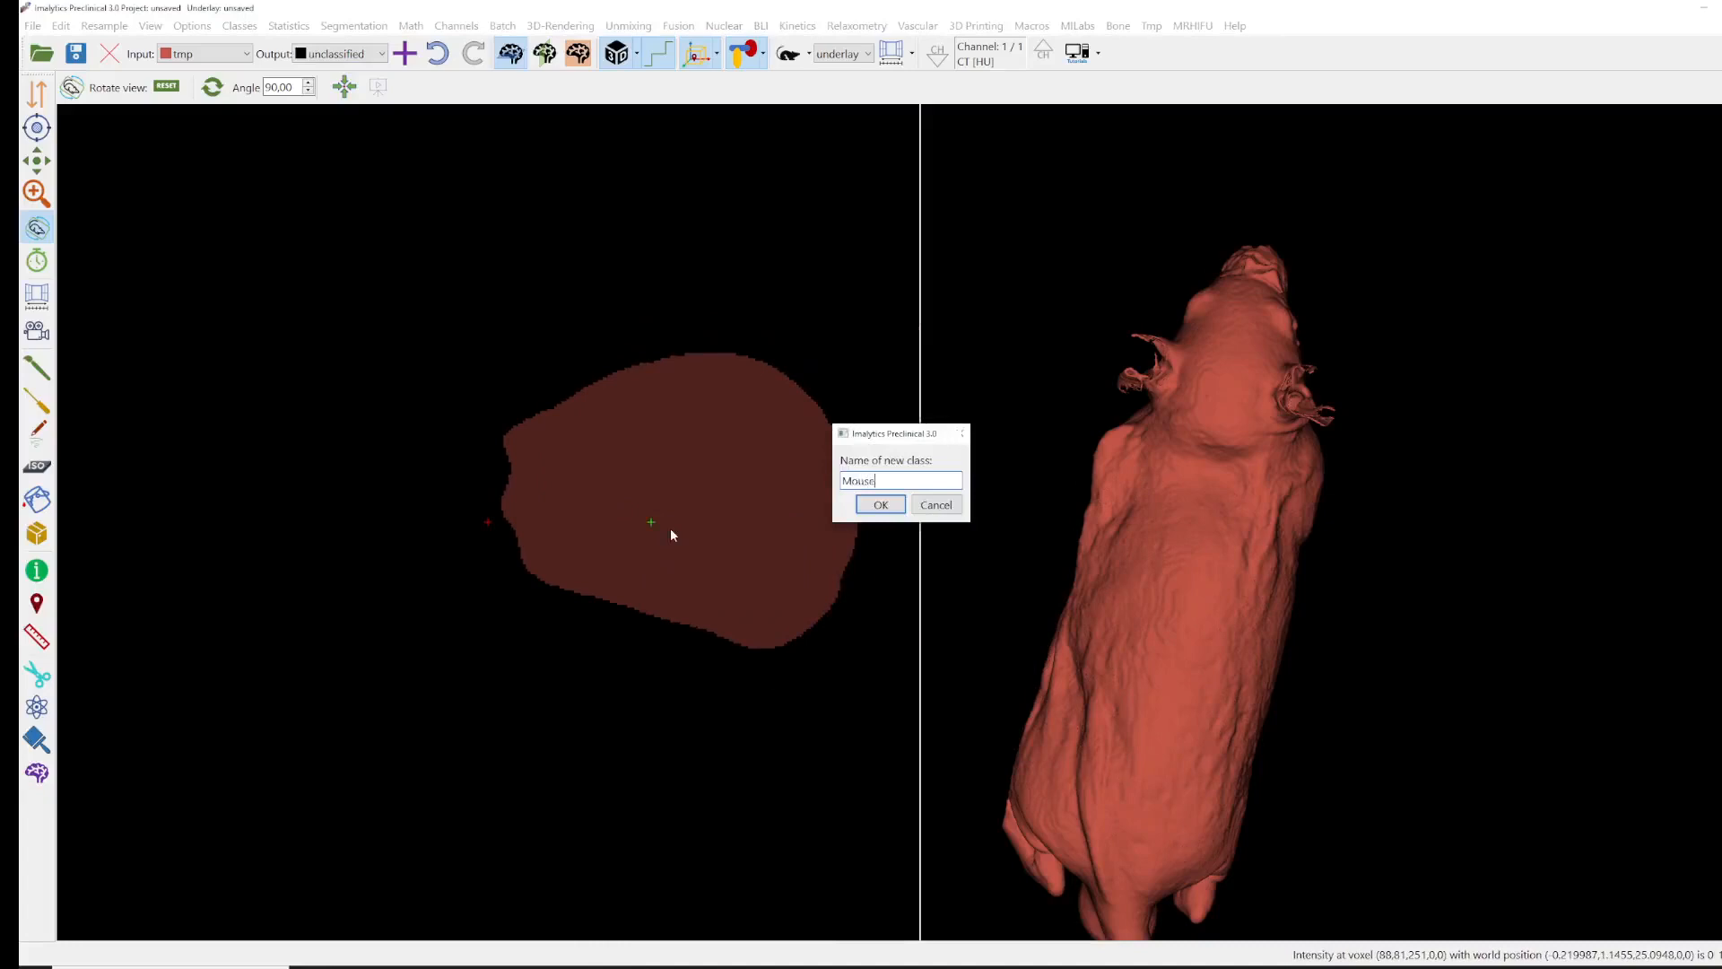
{"action": "key", "text": "Return"}
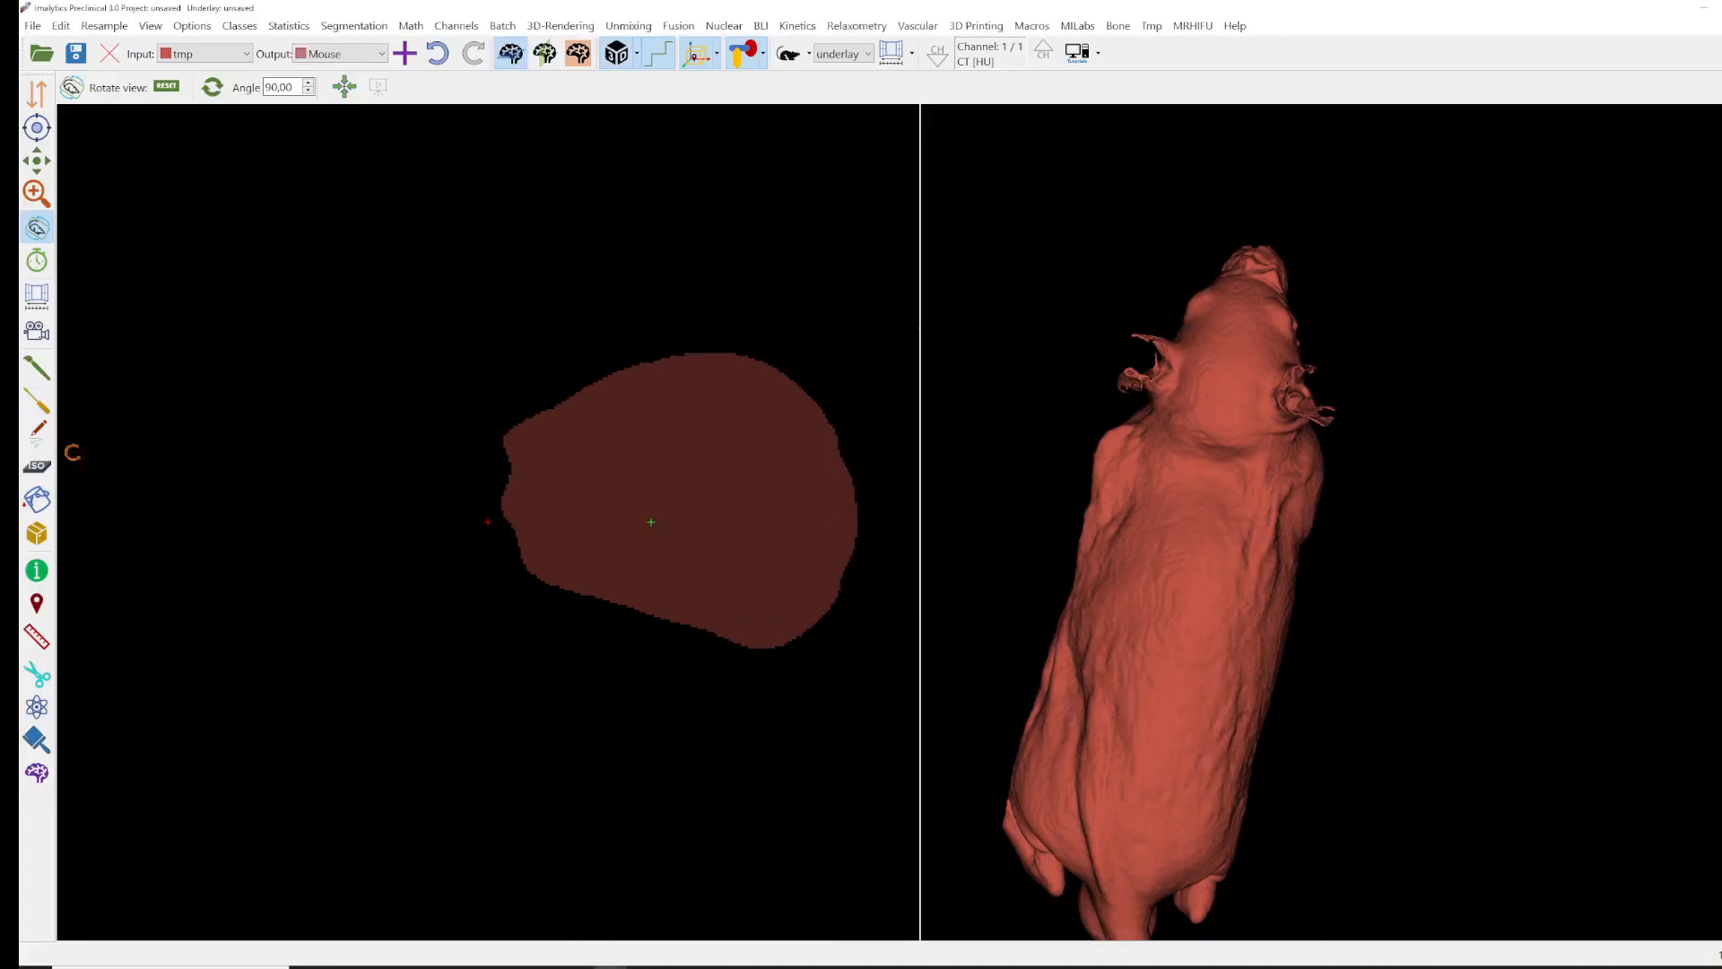
{"action": "left_click", "coordinate": [37, 499]}
{"action": "left_click", "coordinate": [714, 498]}
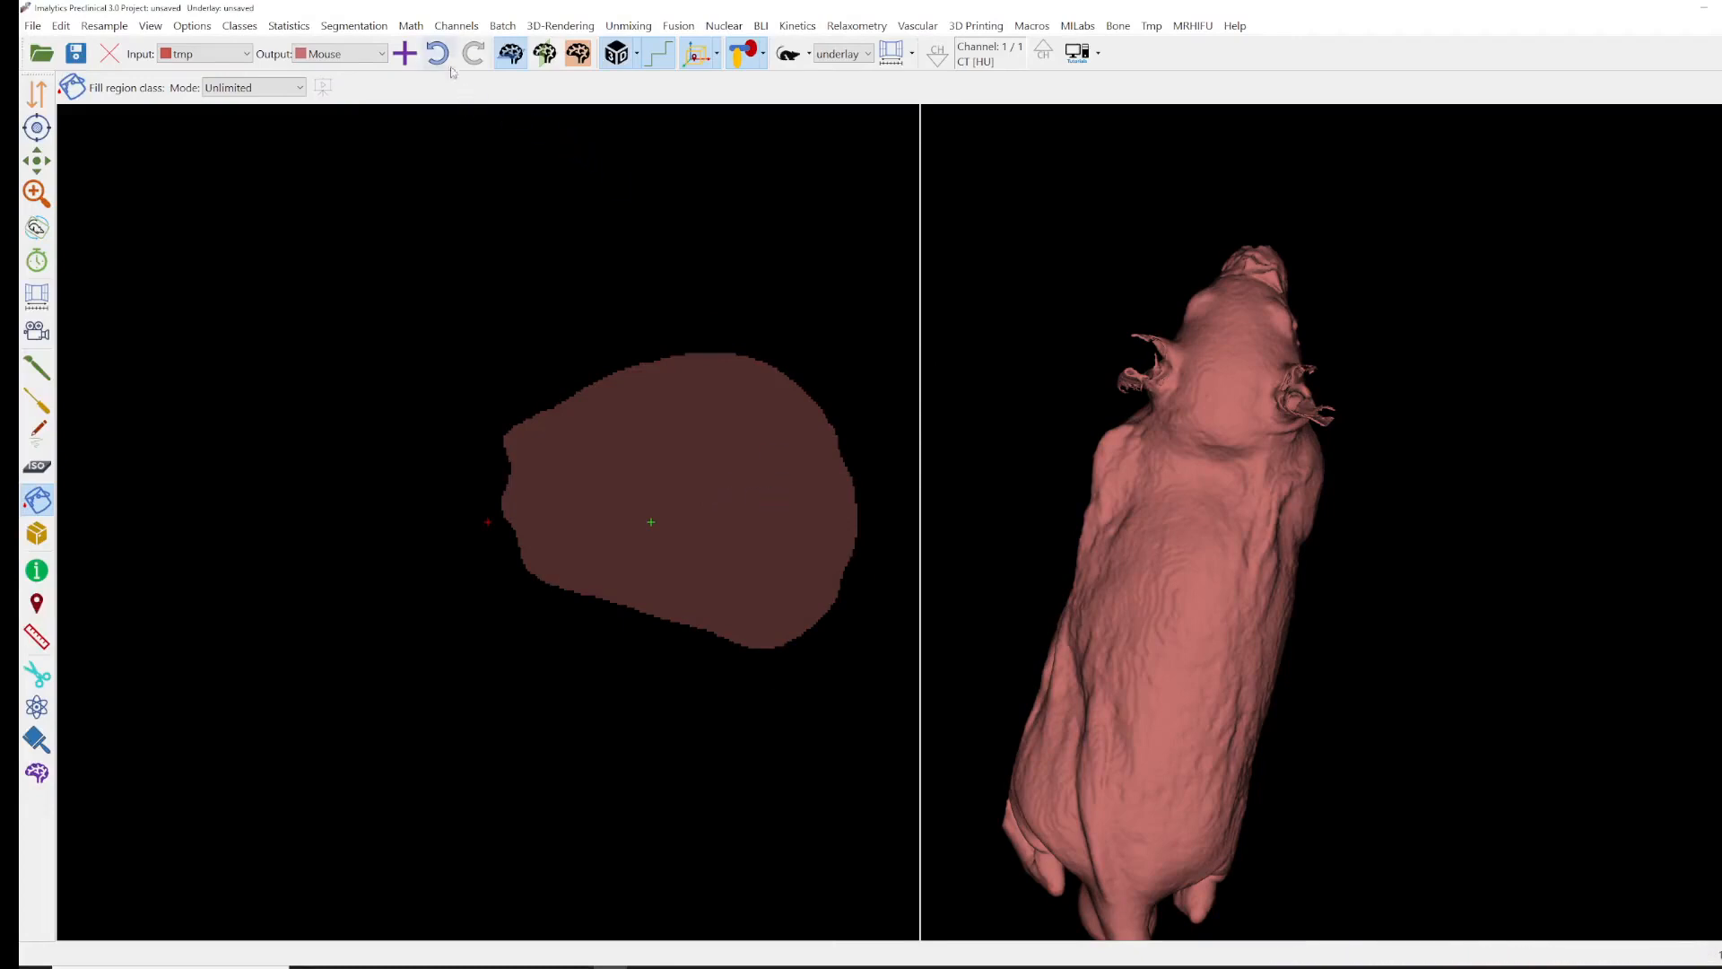
- Show the CT underlay at a lung slice and set unclassified as input class and Mouse as output class
{"action": "left_click", "coordinate": [789, 54]}
{"action": "scroll", "coordinate": [696, 489], "scroll_direction": "down", "scroll_amount": 10}
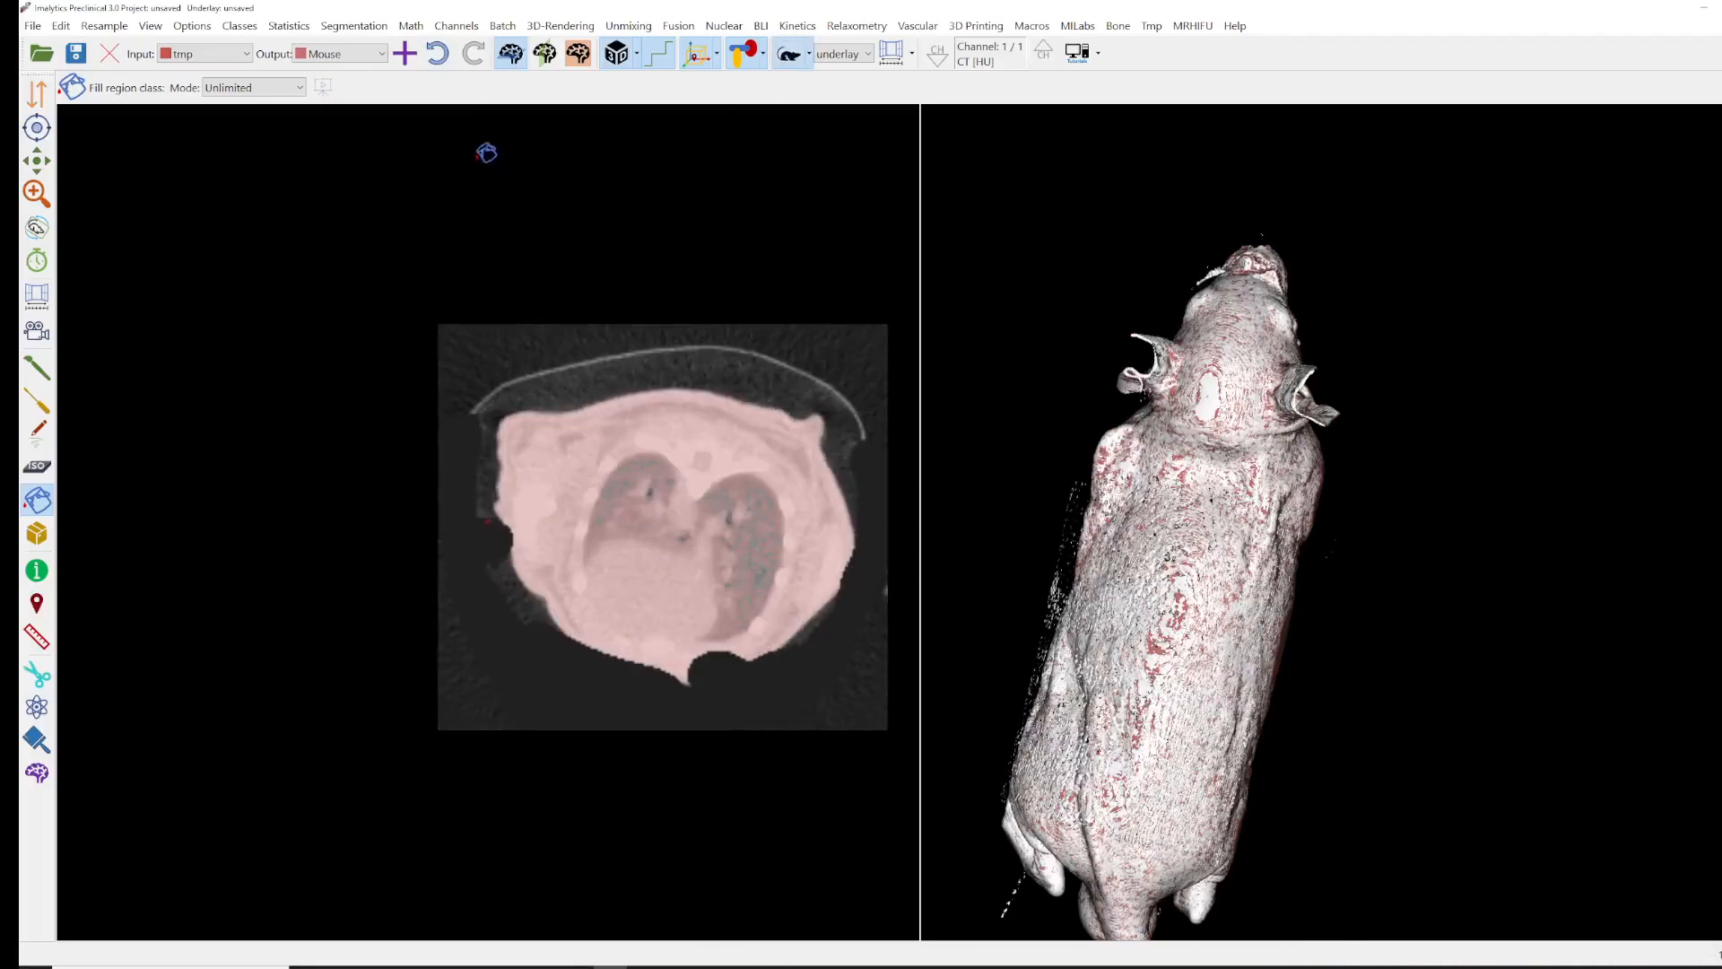
{"action": "left_click", "coordinate": [187, 55]}
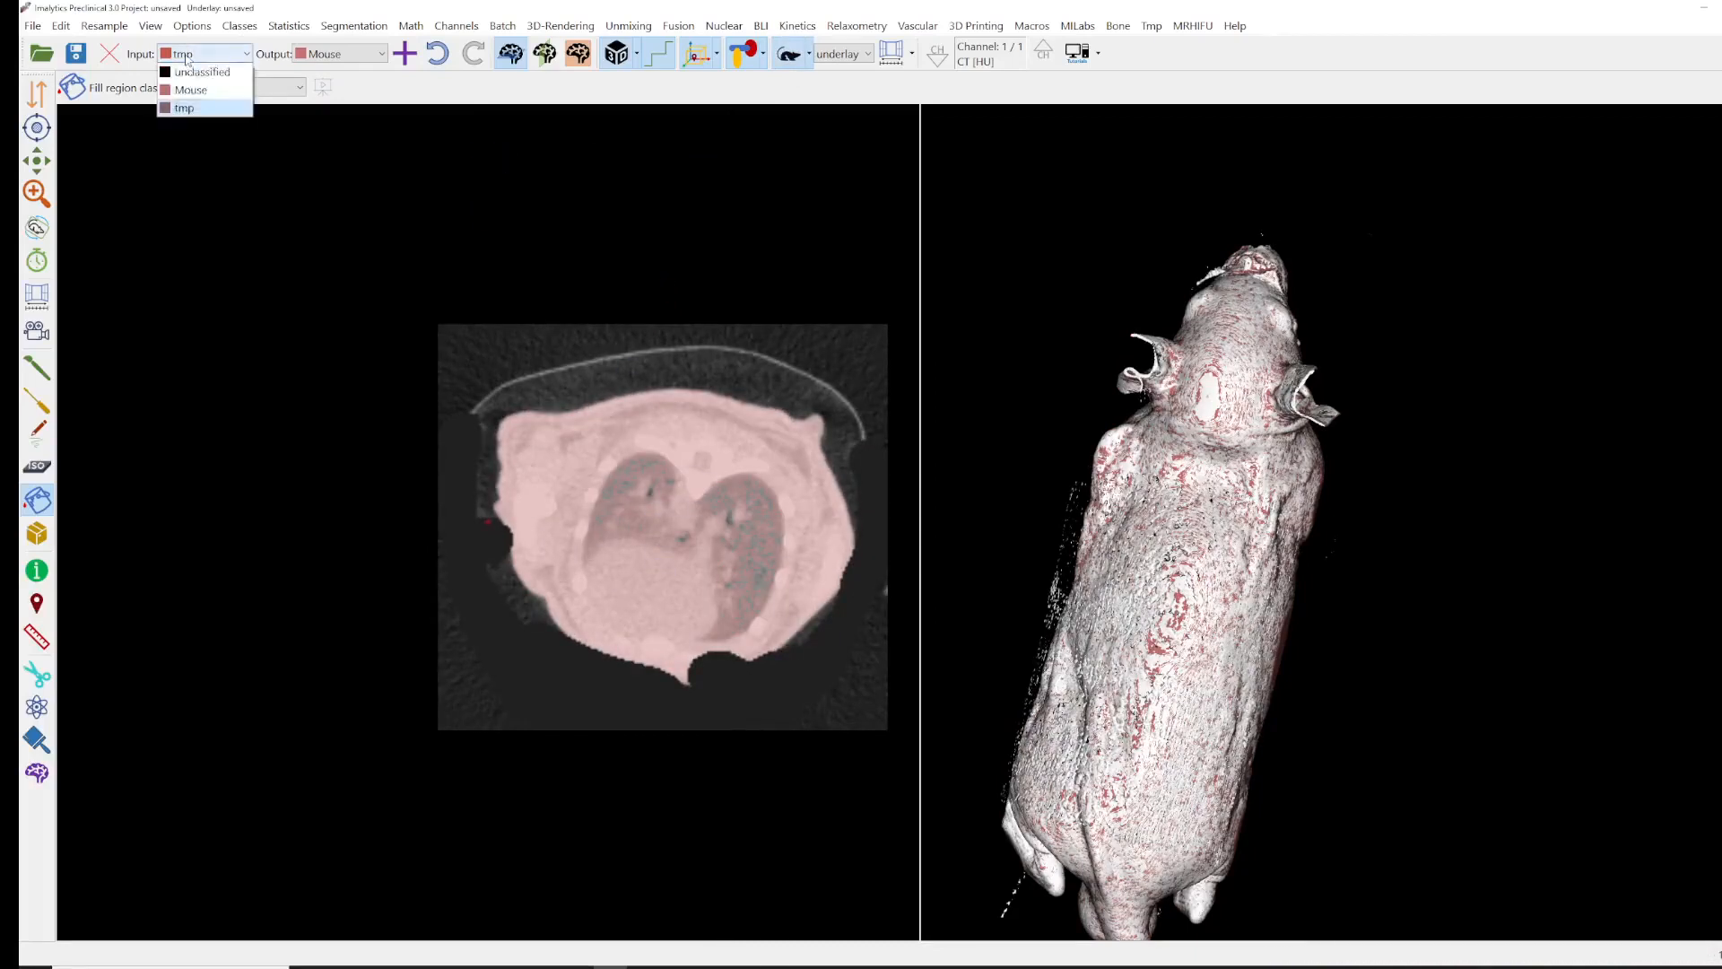
{"action": "left_click", "coordinate": [192, 90]}
{"action": "left_click", "coordinate": [205, 54]}
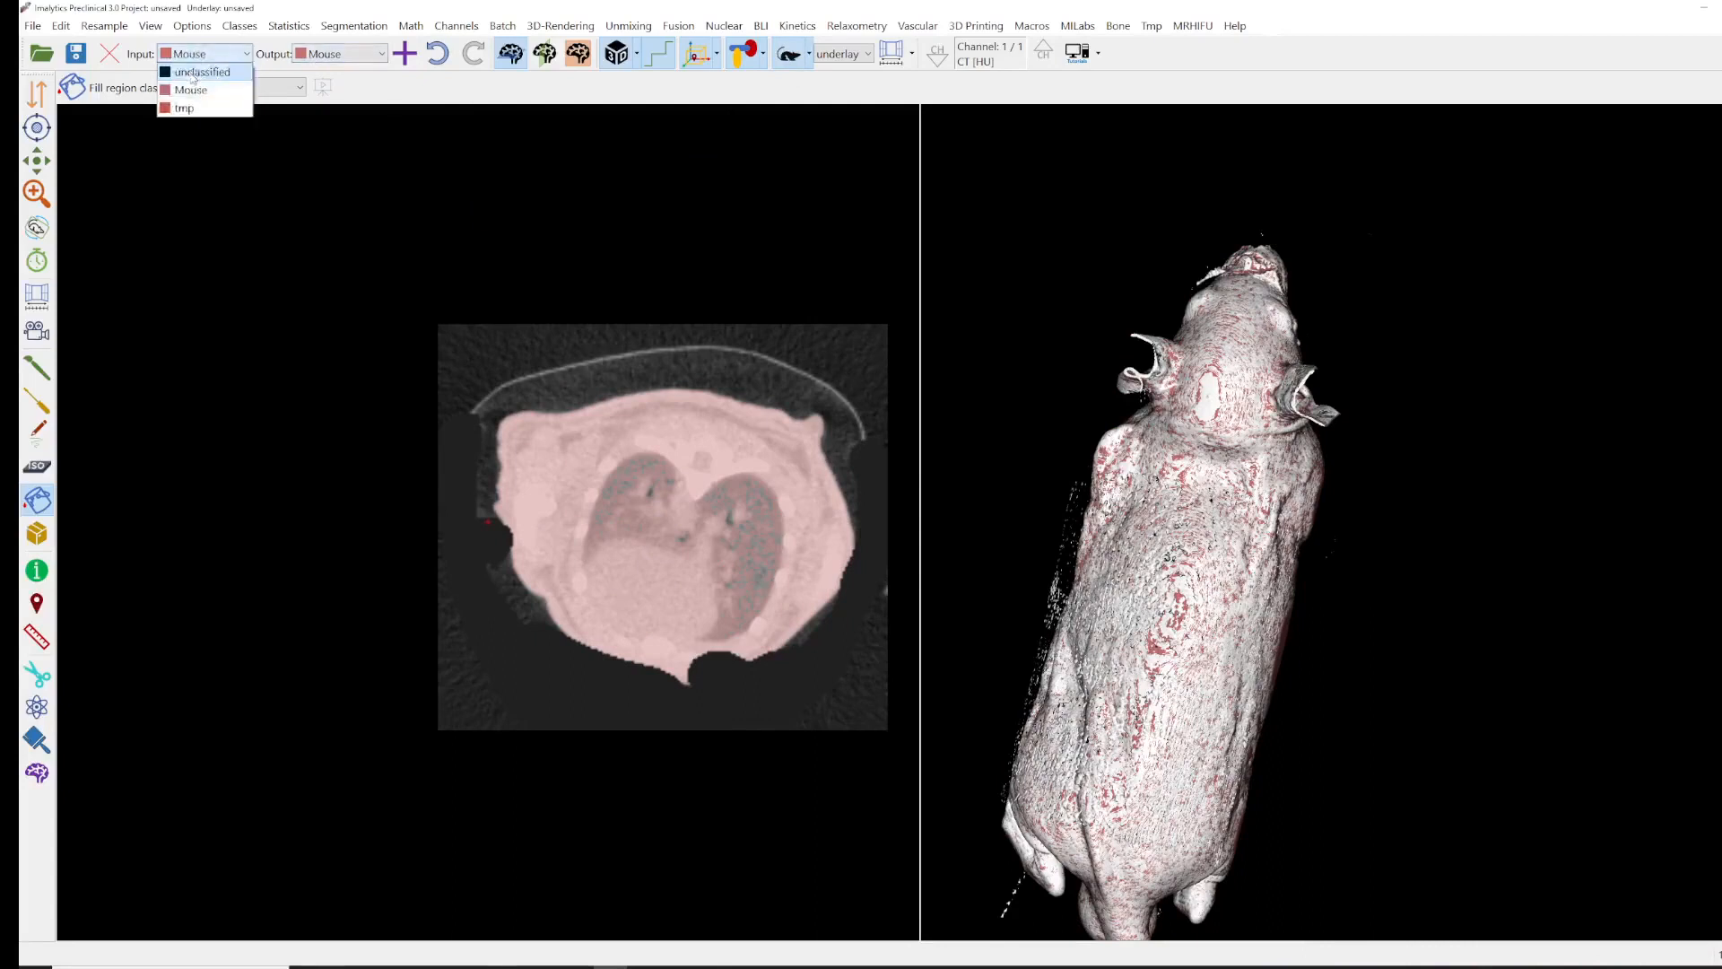
{"action": "left_click", "coordinate": [193, 72]}
{"action": "left_click", "coordinate": [330, 56]}
{"action": "left_click", "coordinate": [326, 89]}
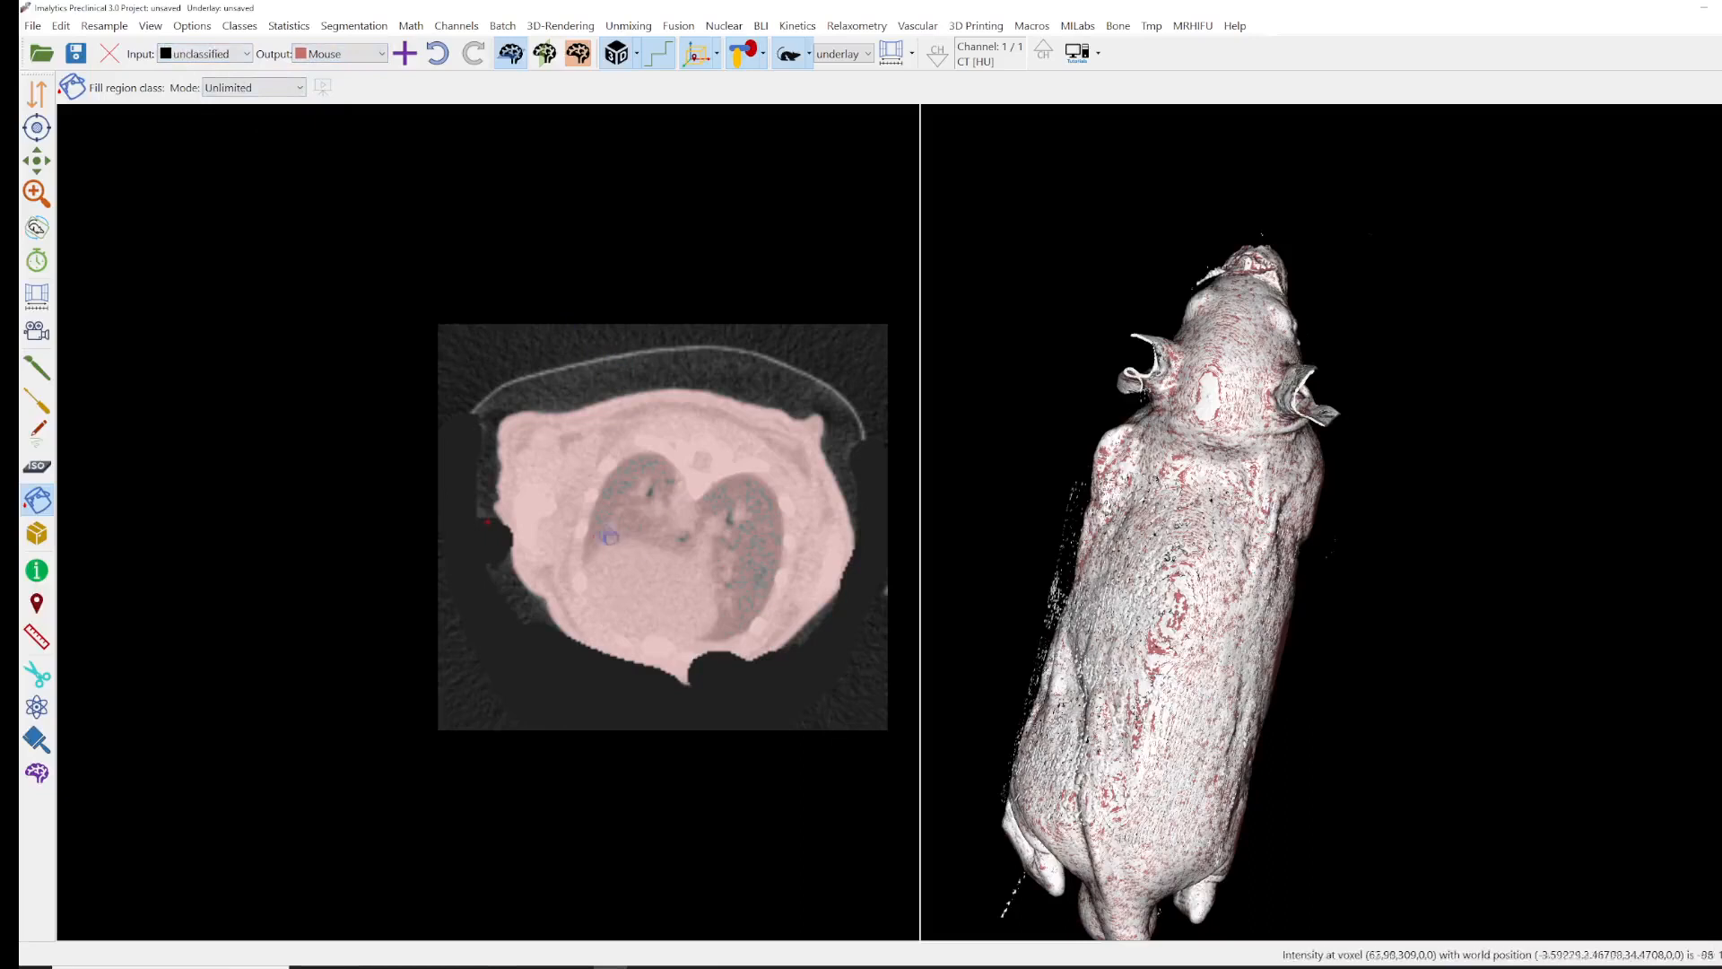
- Apply a morphologic closing with a distance of 1 voxel to the unclassified class
{"action": "scroll", "coordinate": [646, 521], "scroll_direction": "up", "scroll_amount": 1}
{"action": "scroll", "coordinate": [646, 521], "scroll_direction": "up", "scroll_amount": 1}
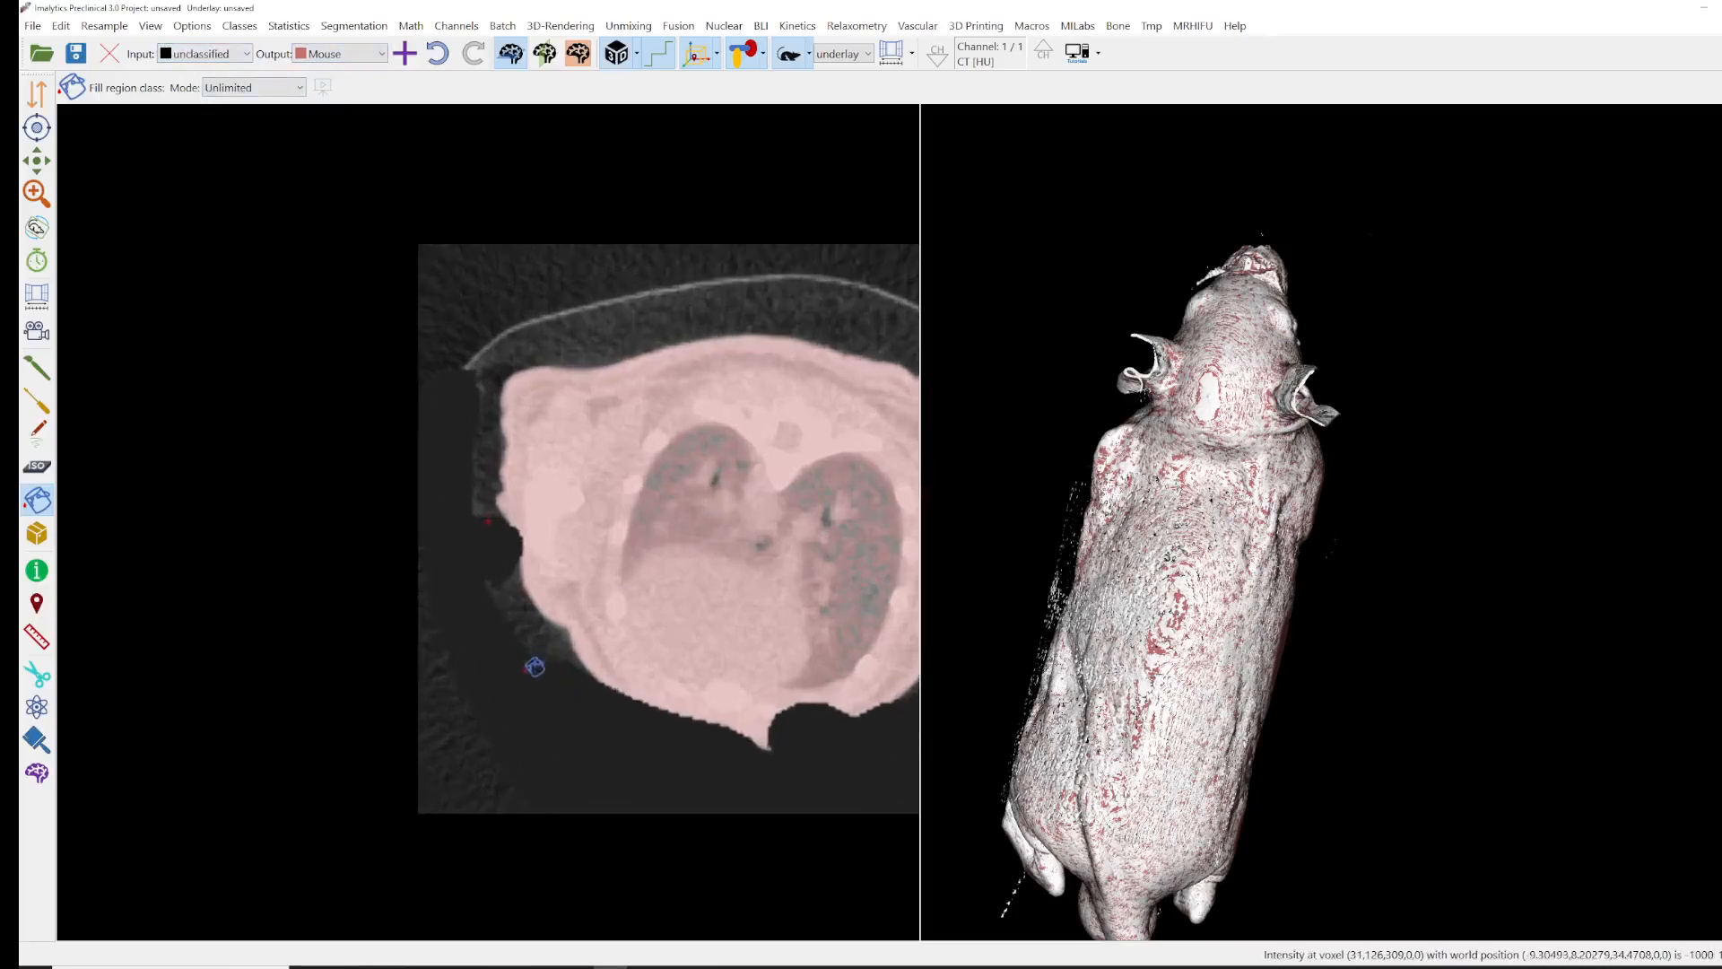
{"action": "right_click", "coordinate": [526, 673]}
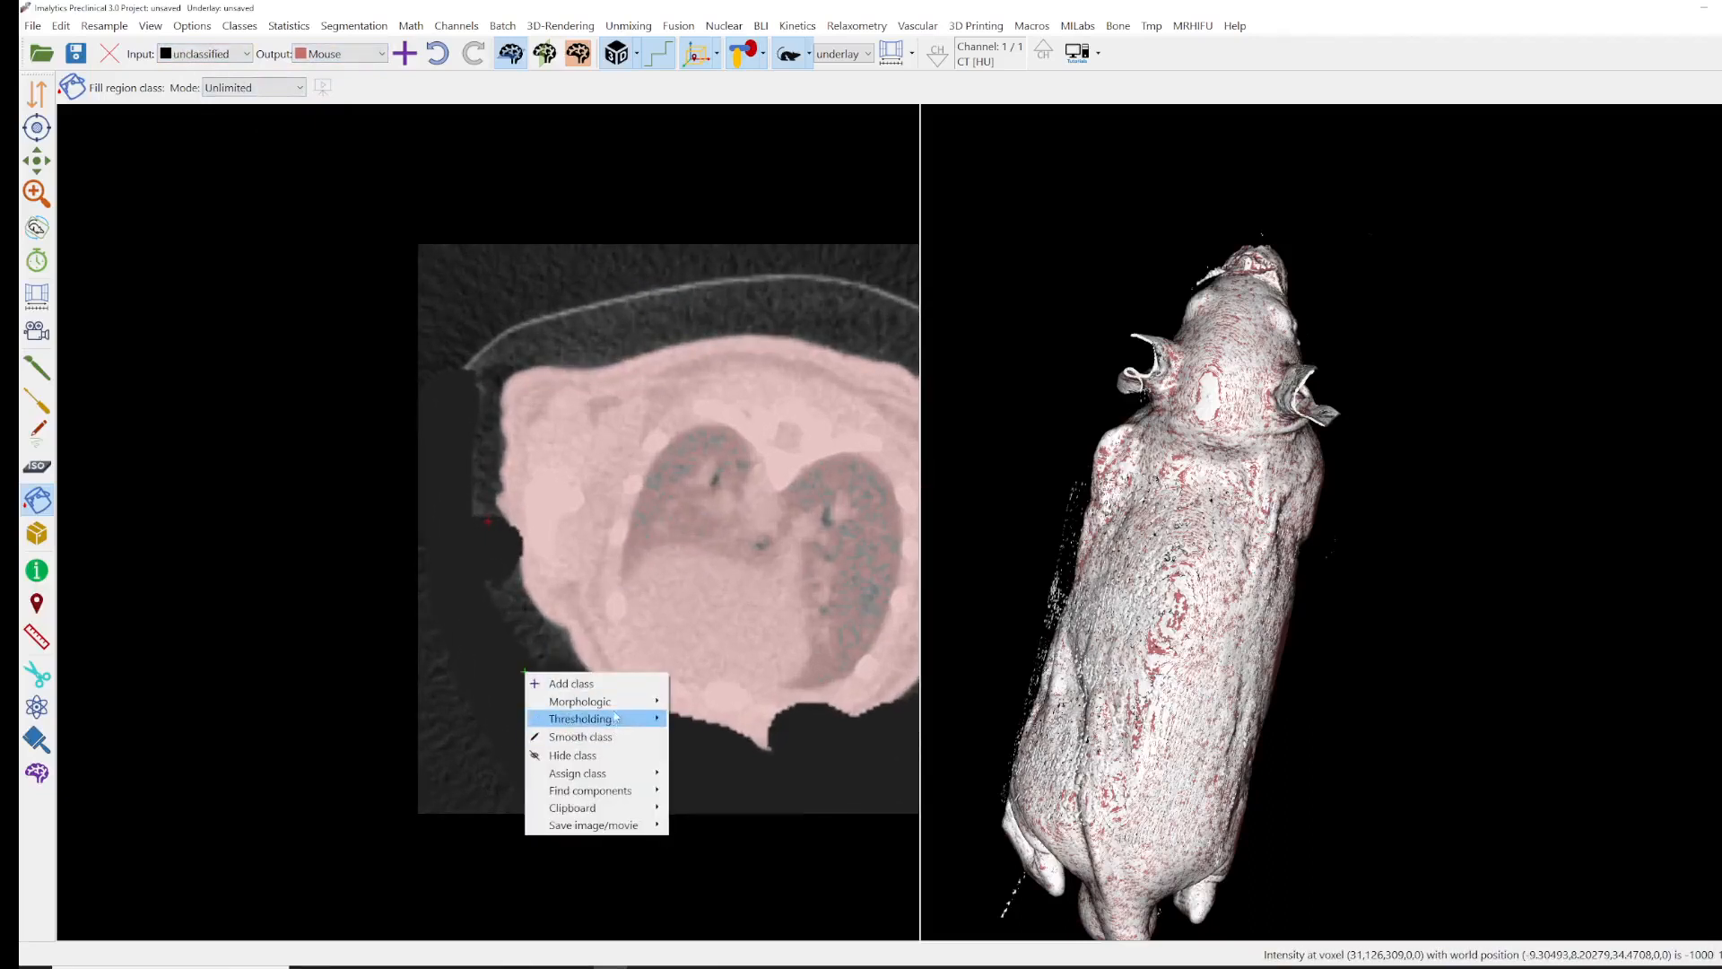
{"action": "mouse_move", "coordinate": [618, 707]}
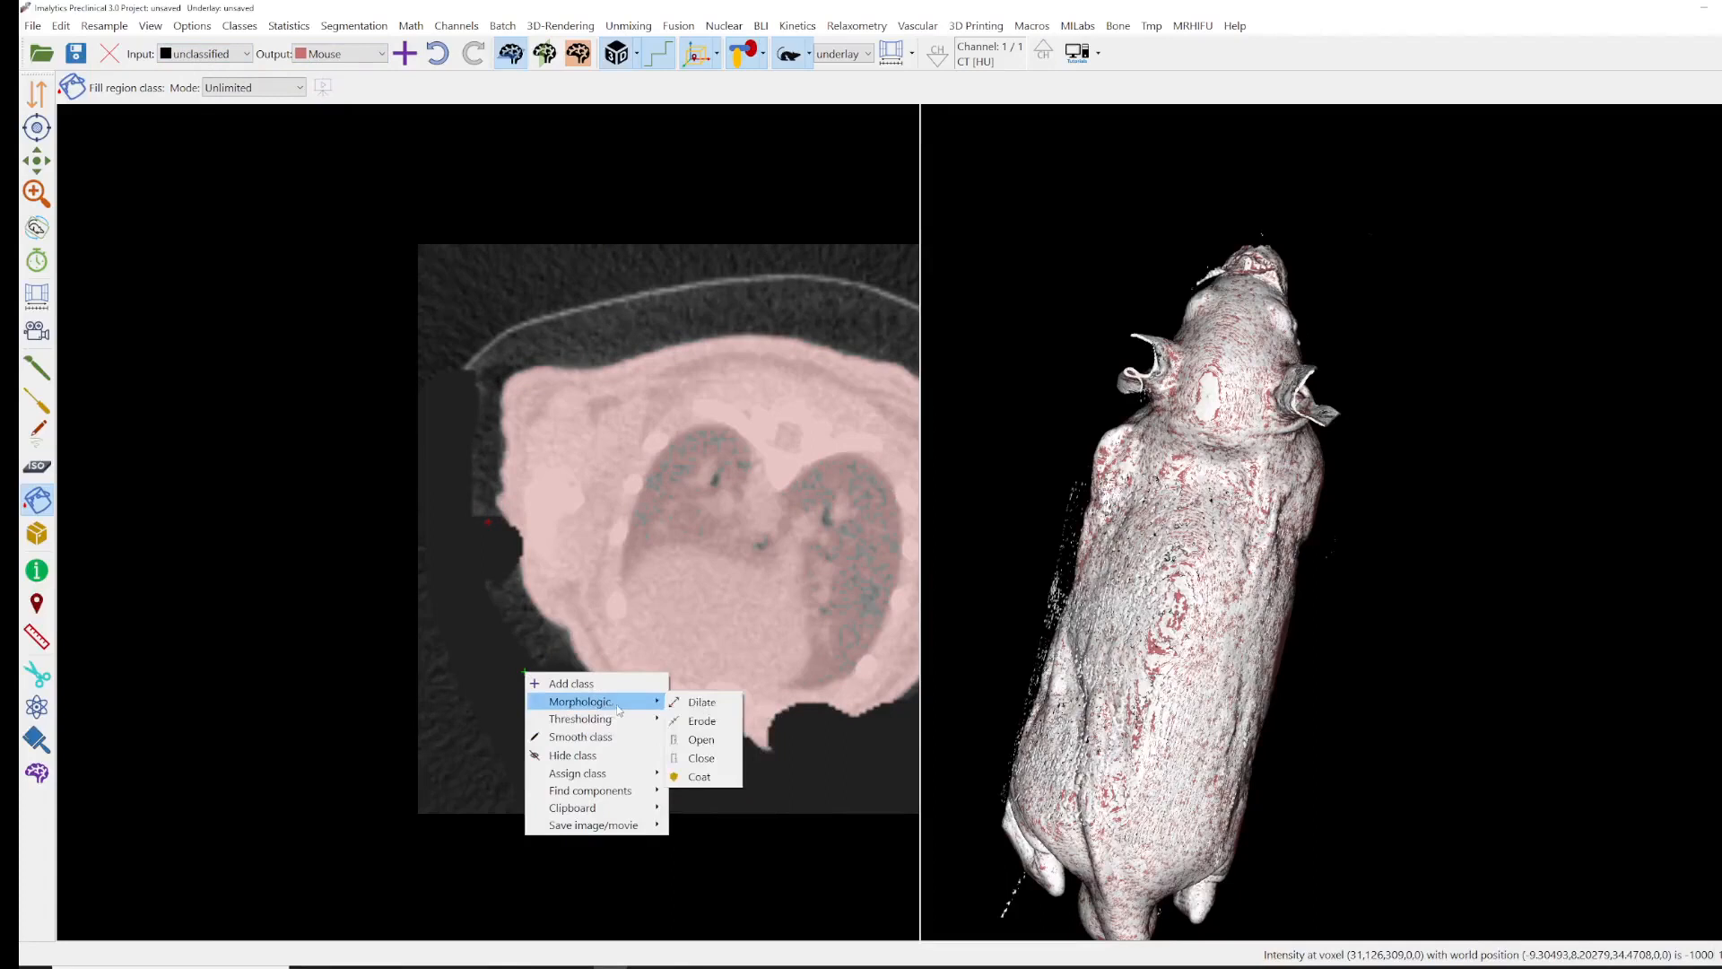
{"action": "left_click", "coordinate": [702, 723]}
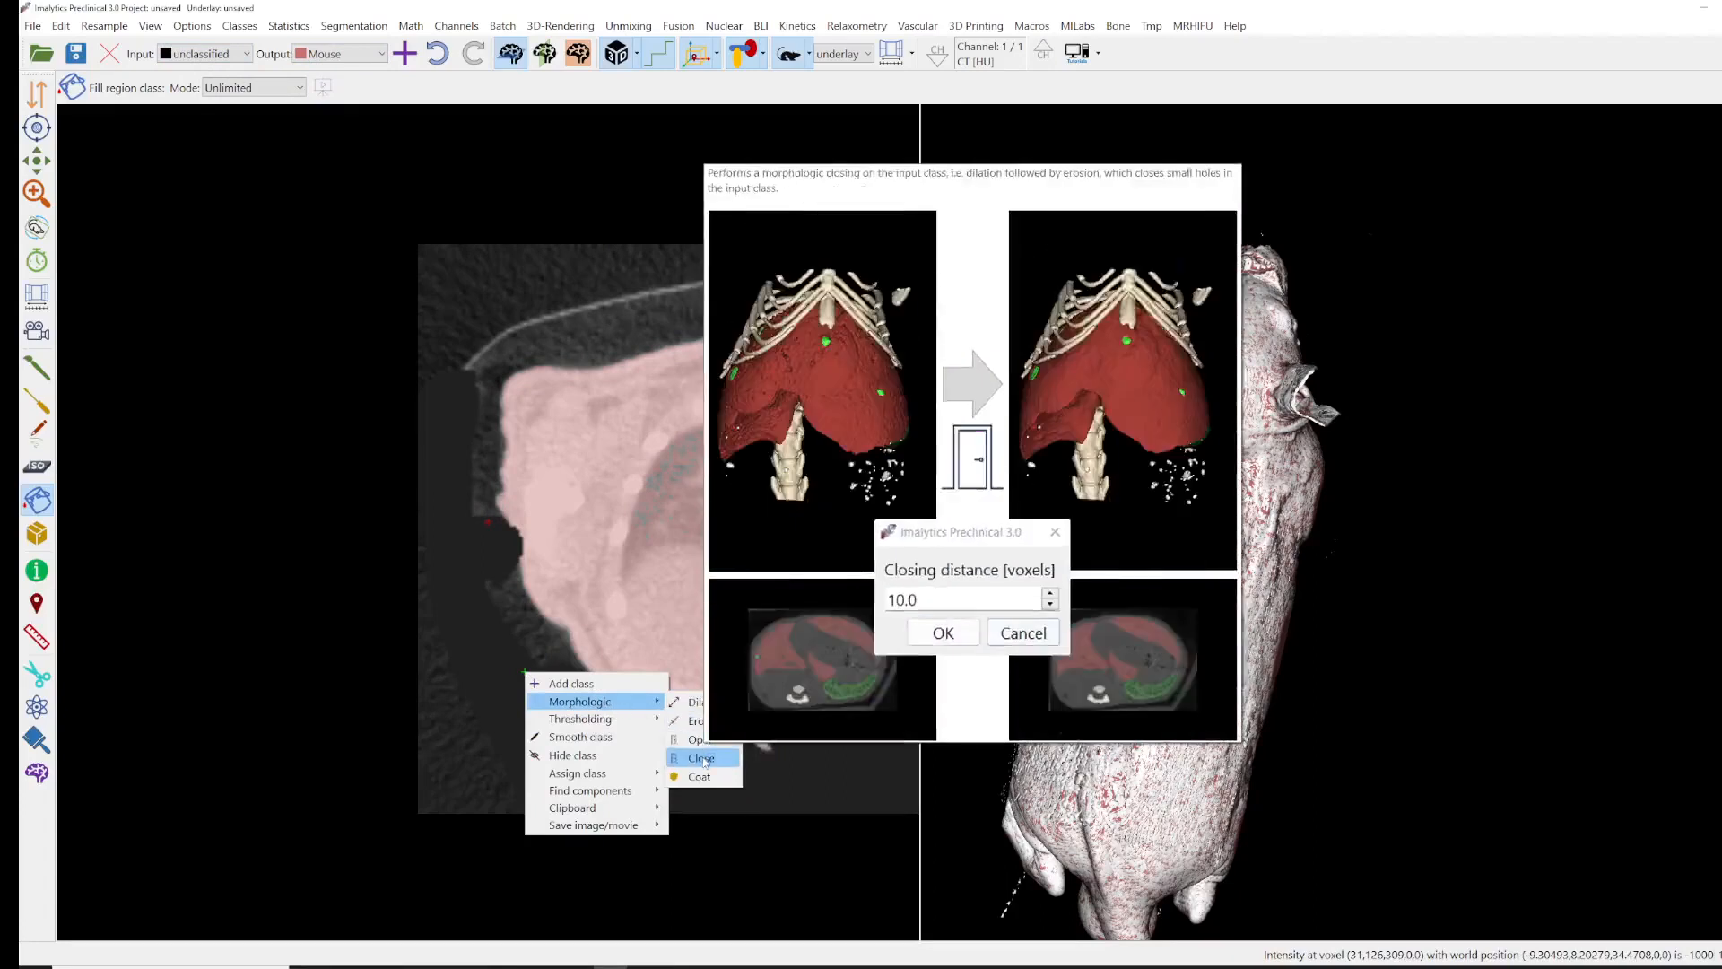
{"action": "left_click", "coordinate": [703, 759]}
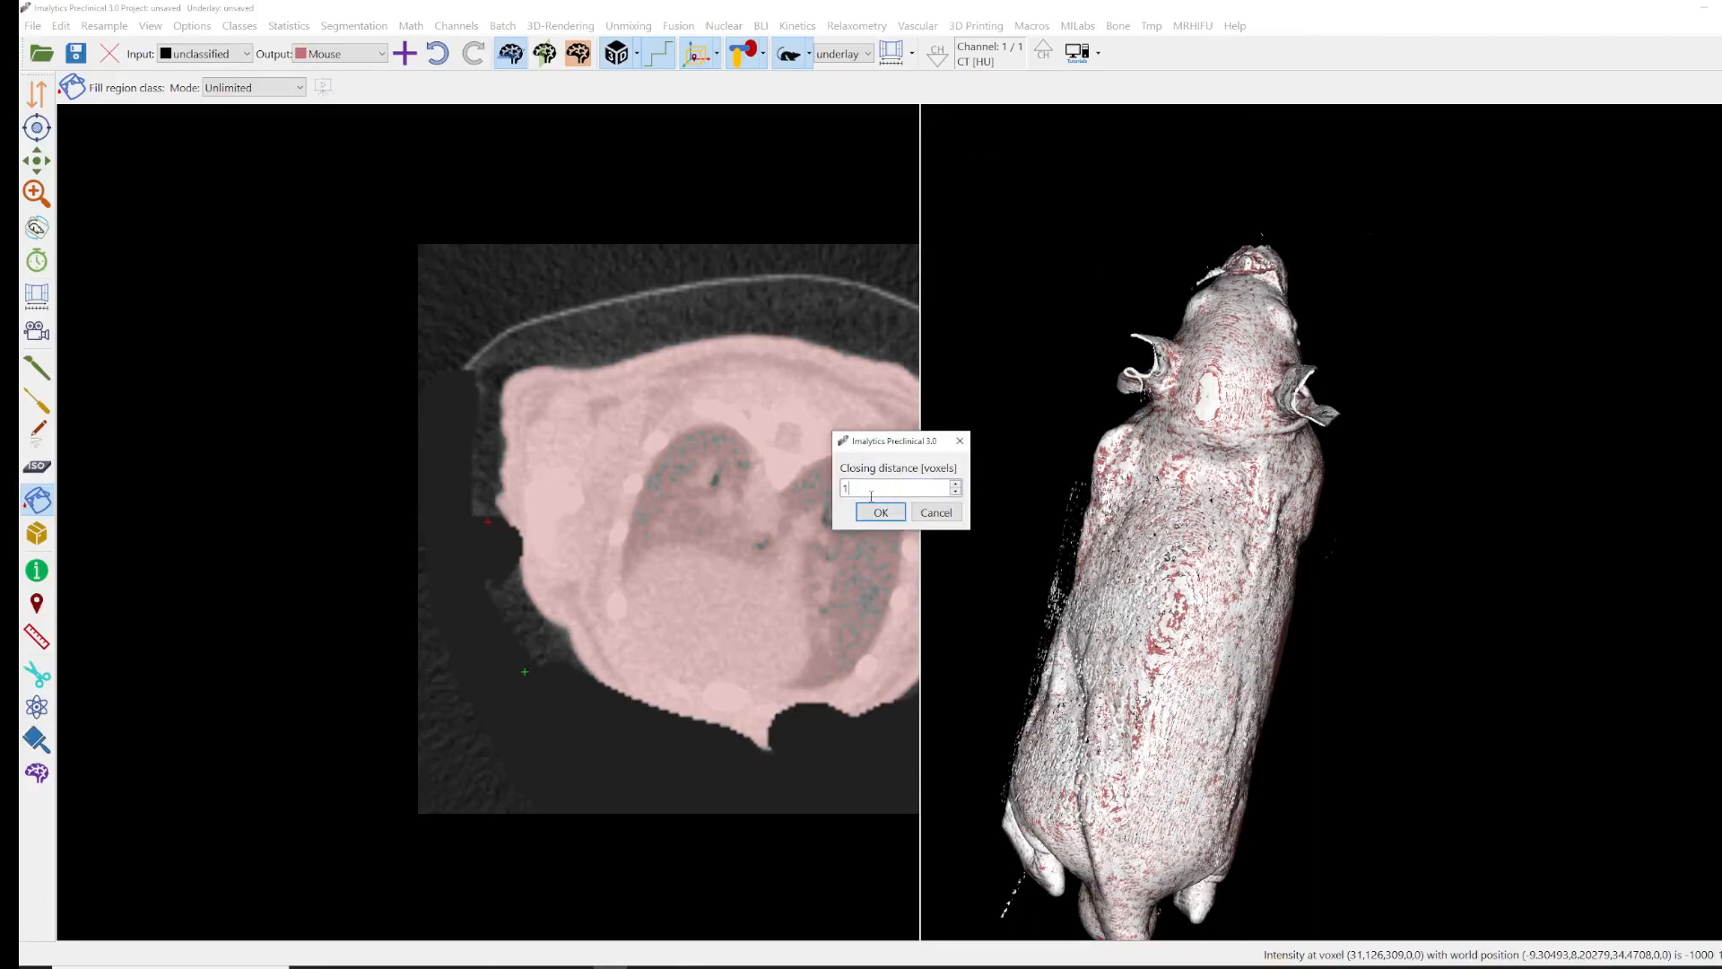
{"action": "key", "text": "Return"}
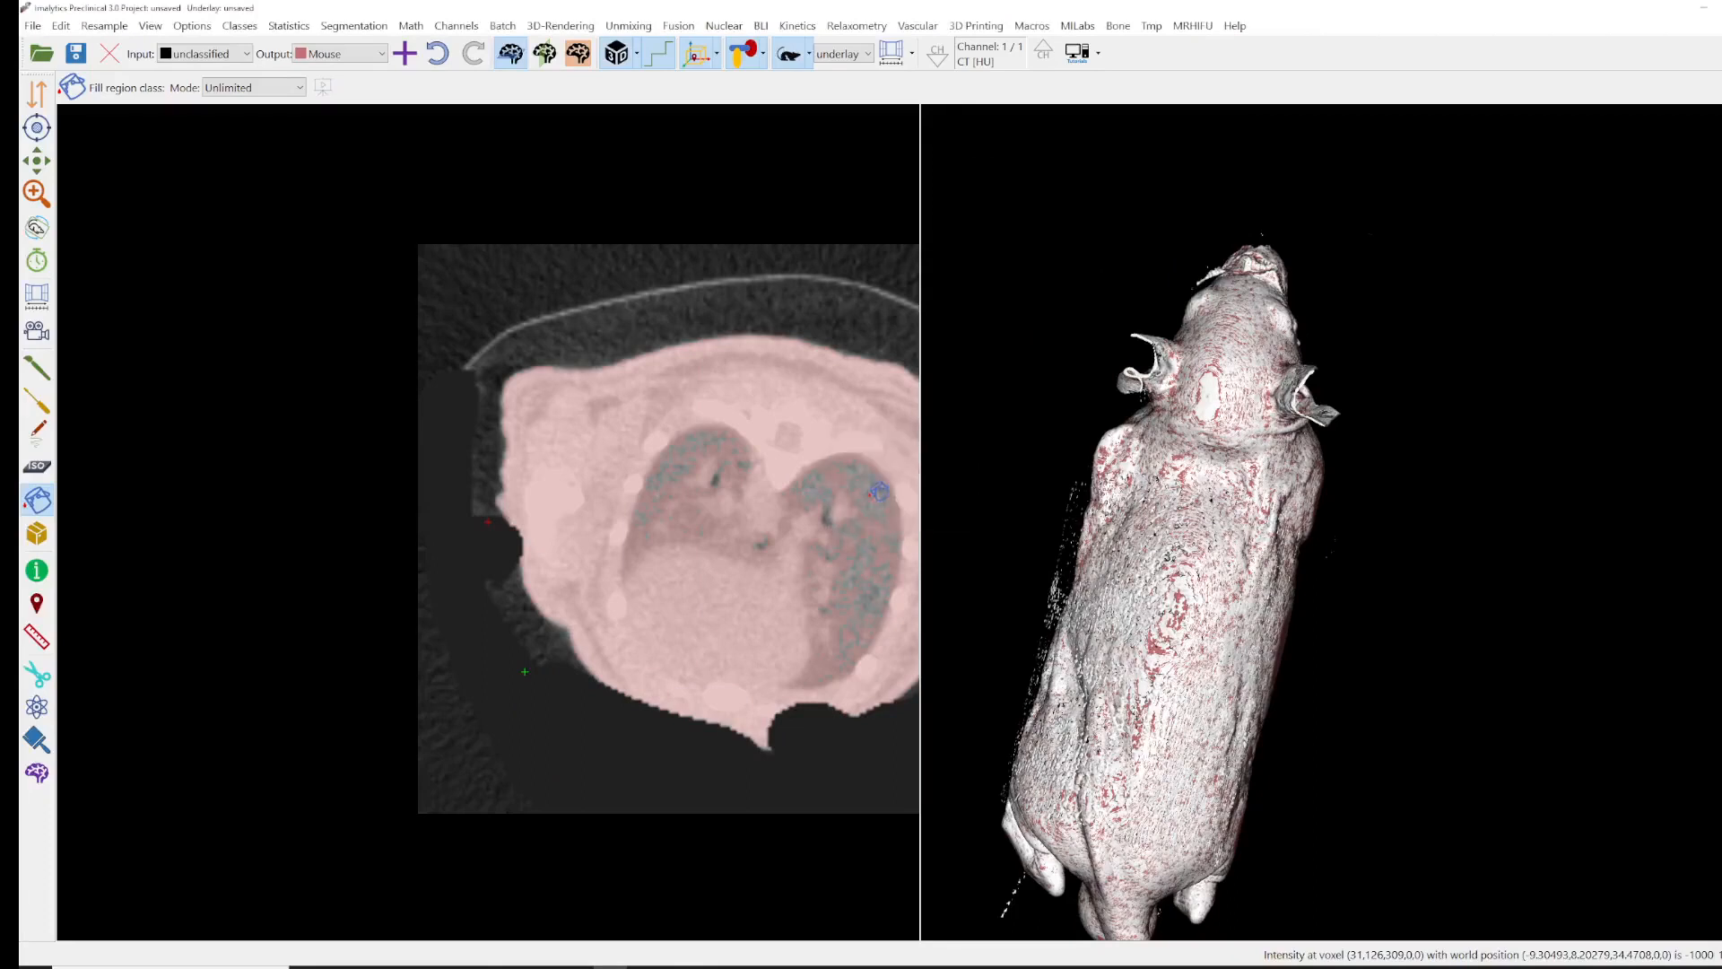
- Try to find enclosed components with Mouse as both input and output class
{"action": "right_click", "coordinate": [674, 577]}
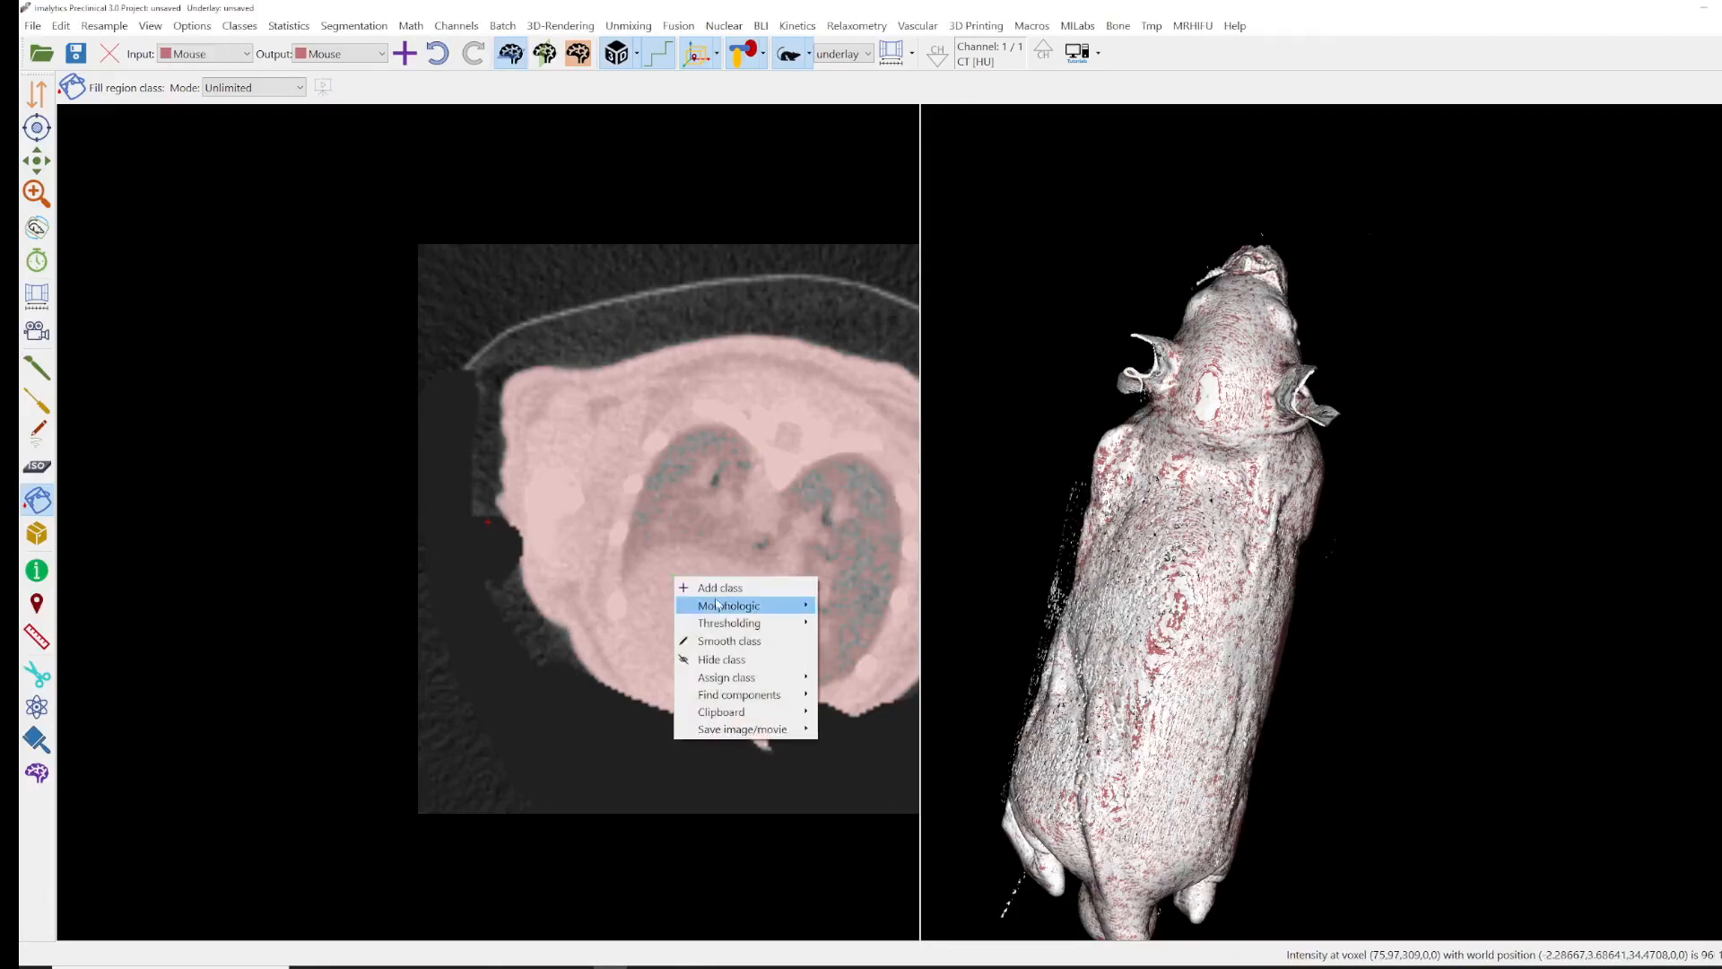
{"action": "mouse_move", "coordinate": [718, 607]}
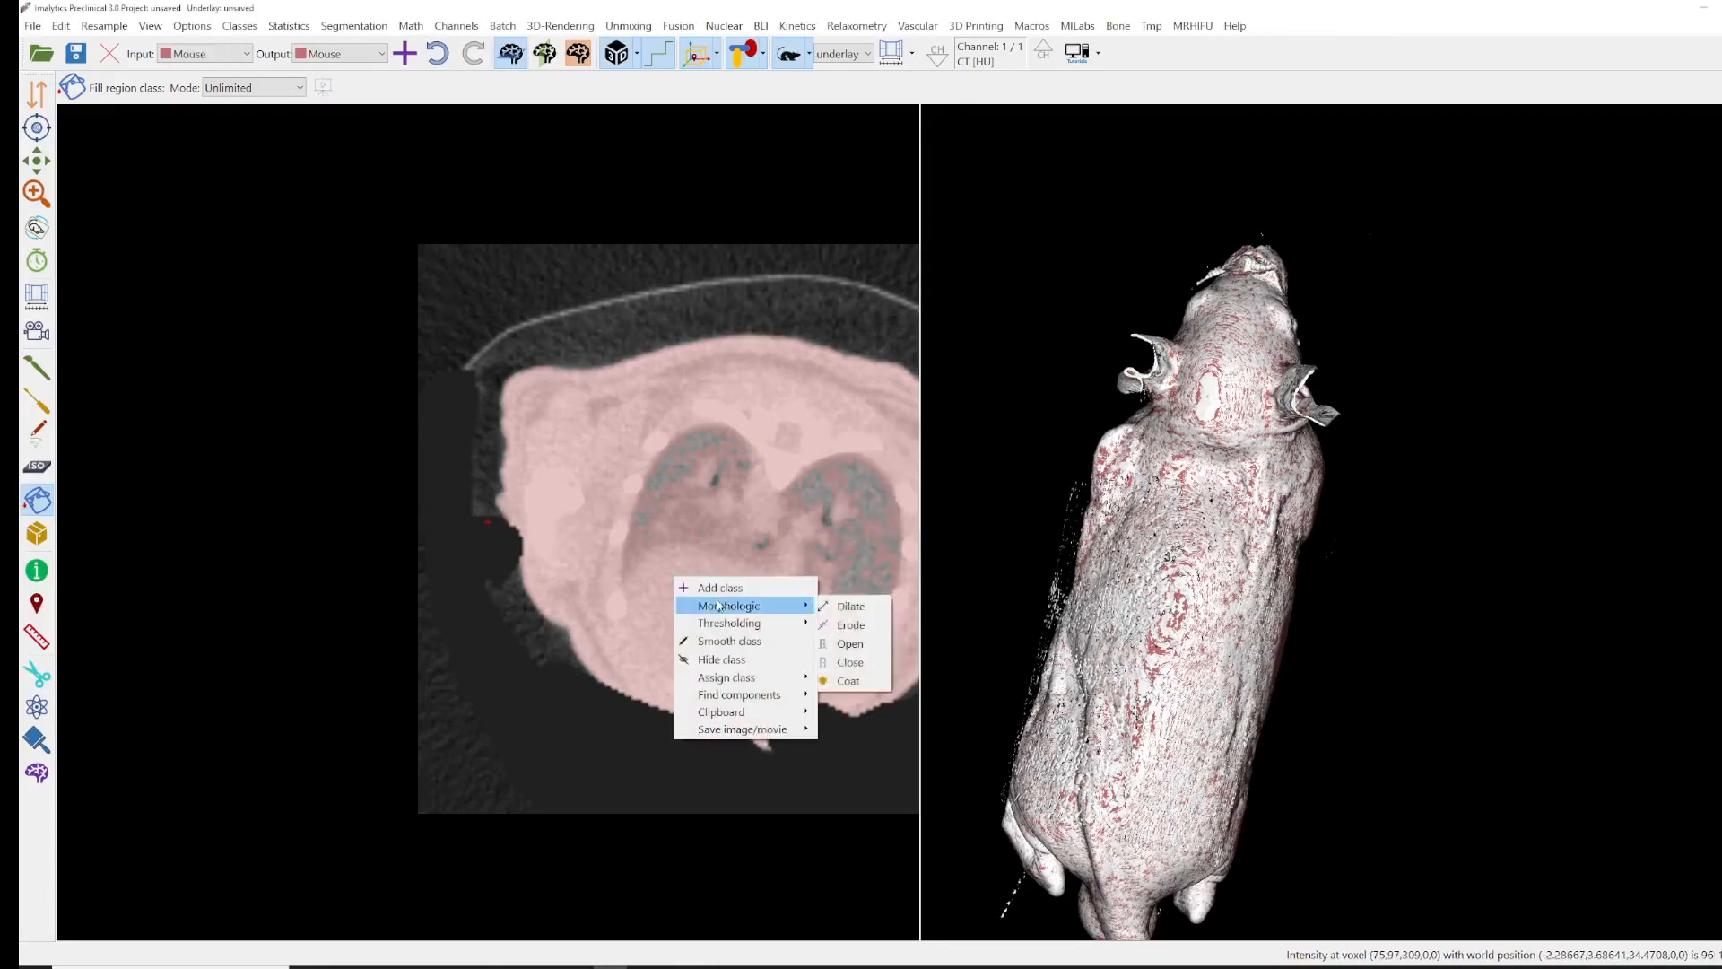
{"action": "left_click", "coordinate": [848, 607]}
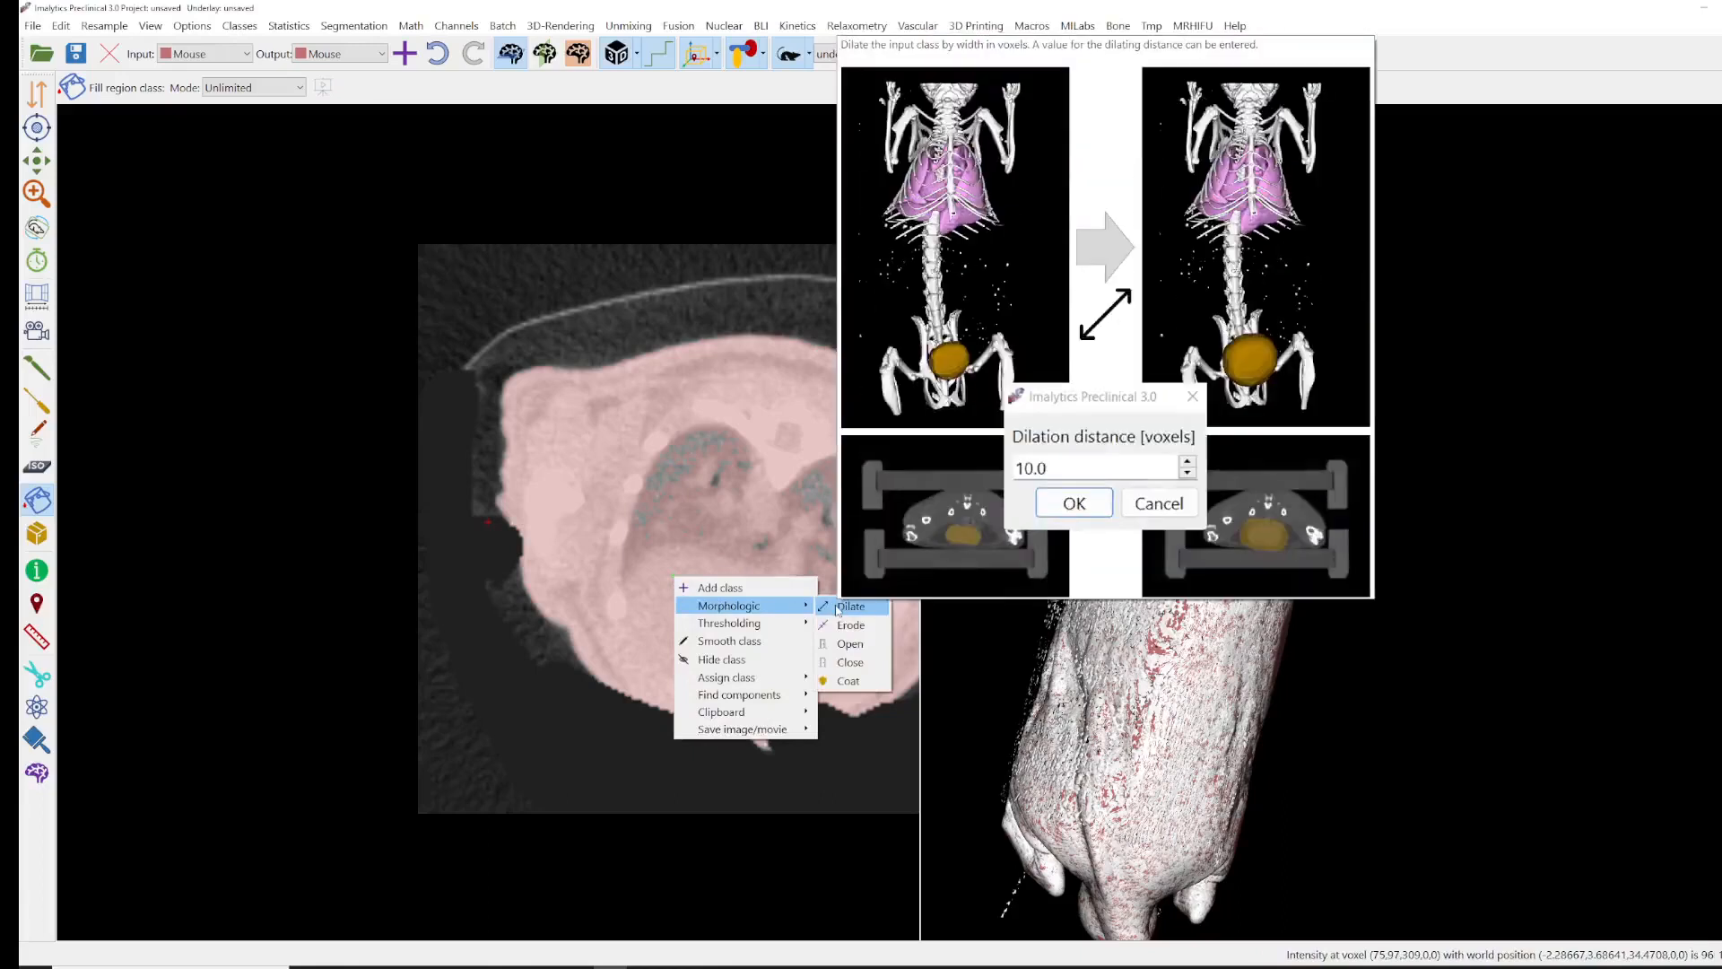
{"action": "mouse_move", "coordinate": [762, 695]}
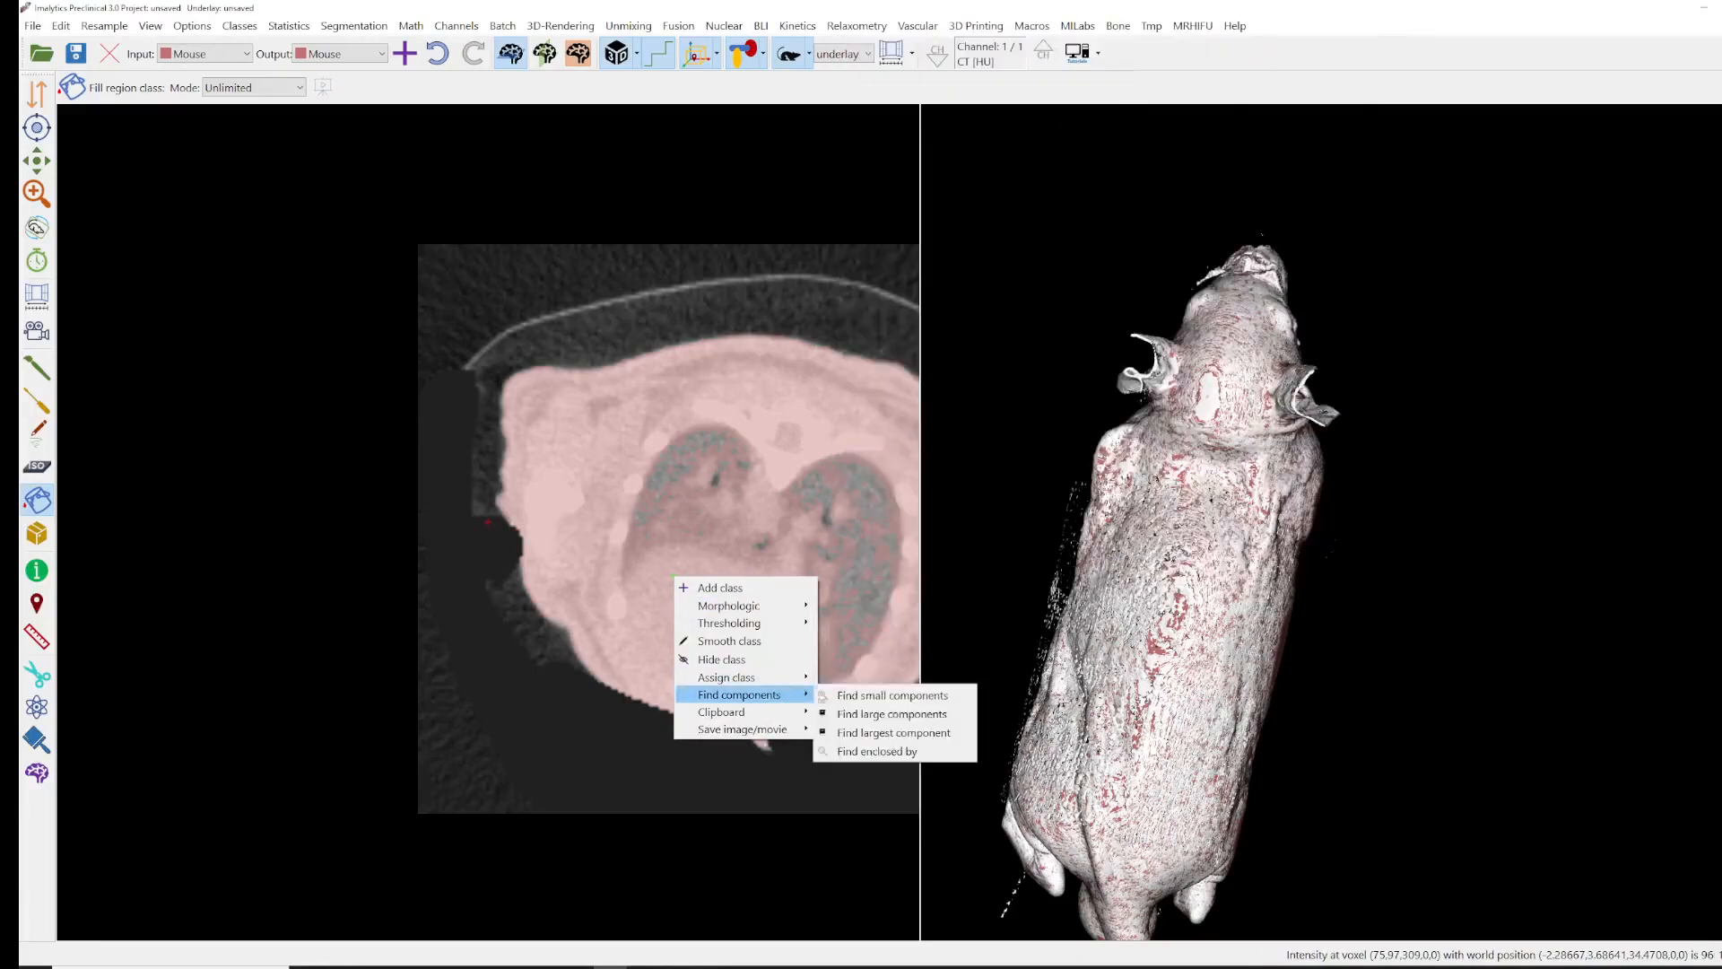
{"action": "left_click", "coordinate": [881, 751]}
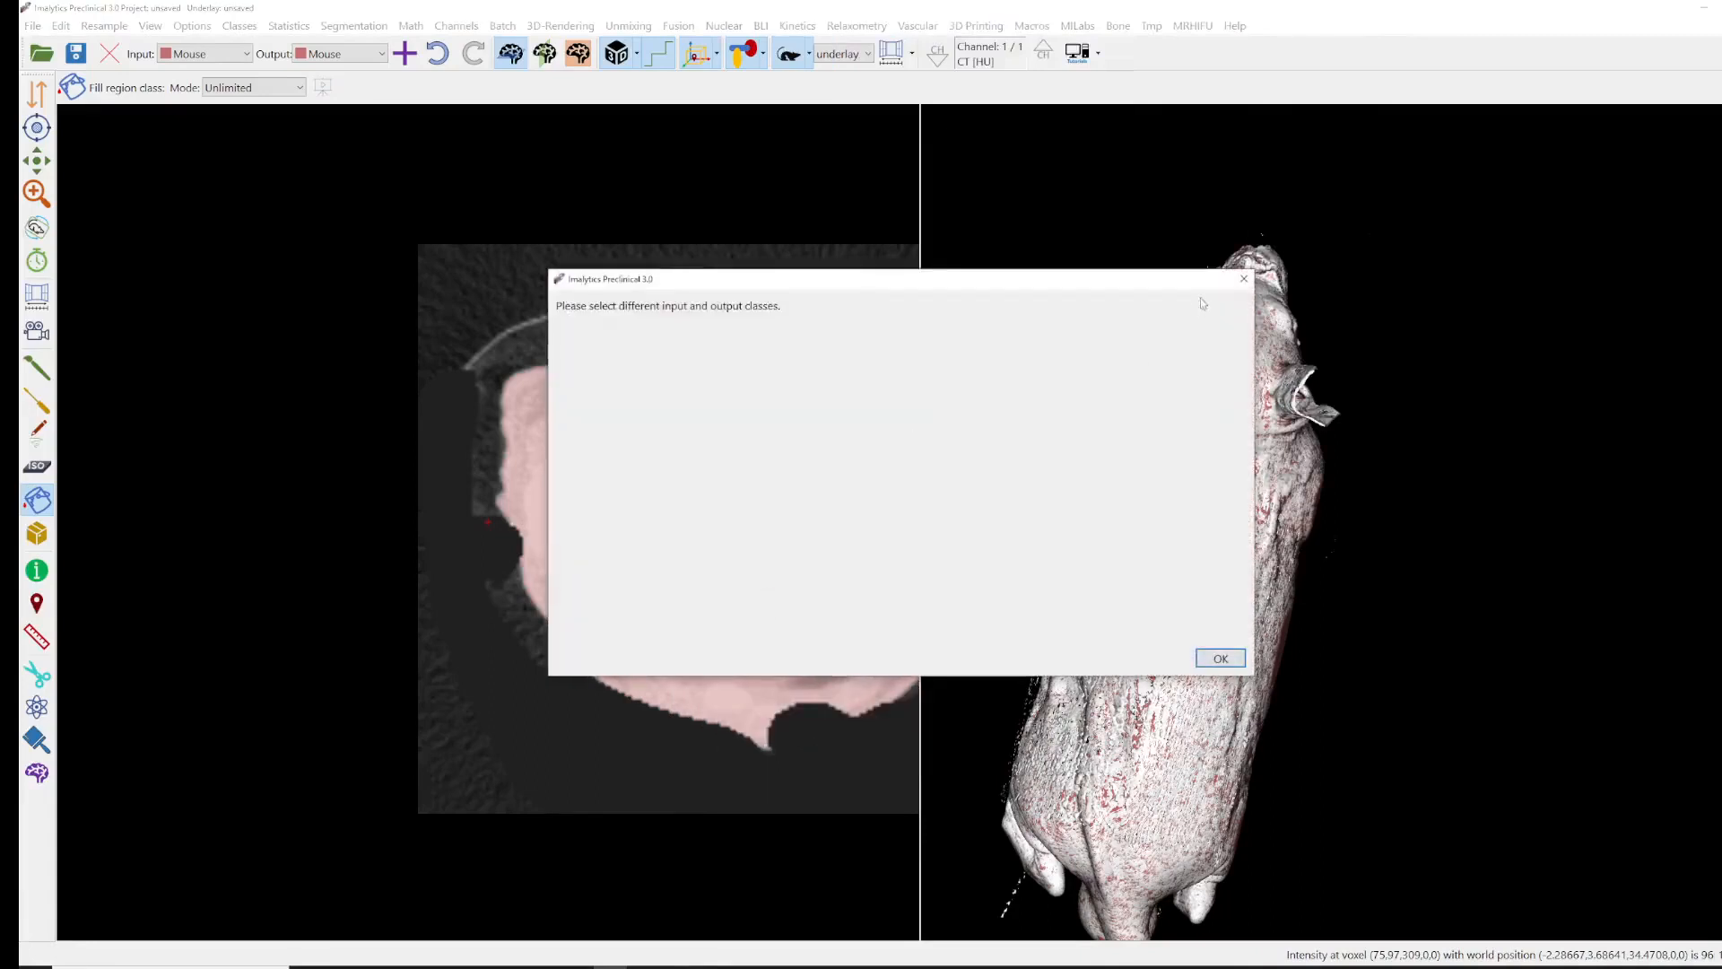
{"action": "left_click", "coordinate": [1244, 279]}
- Find the unclassified components enclosed by the Mouse class and assign them to Mouse
{"action": "right_click", "coordinate": [527, 680]}
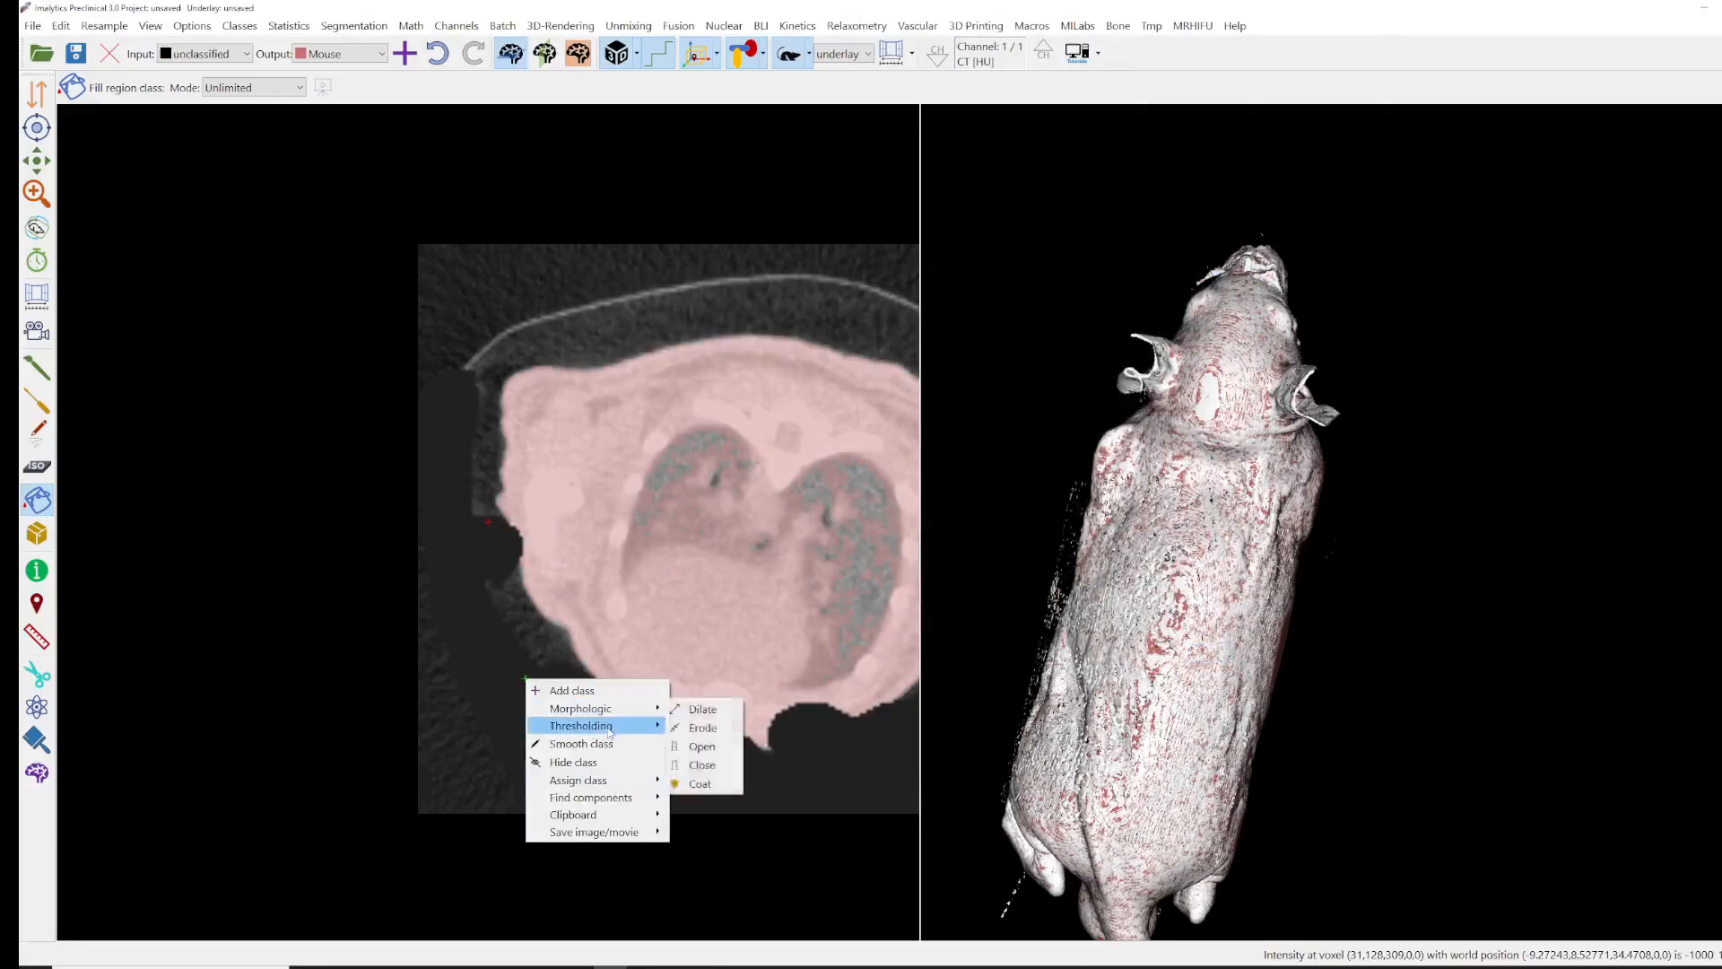
{"action": "mouse_move", "coordinate": [610, 798]}
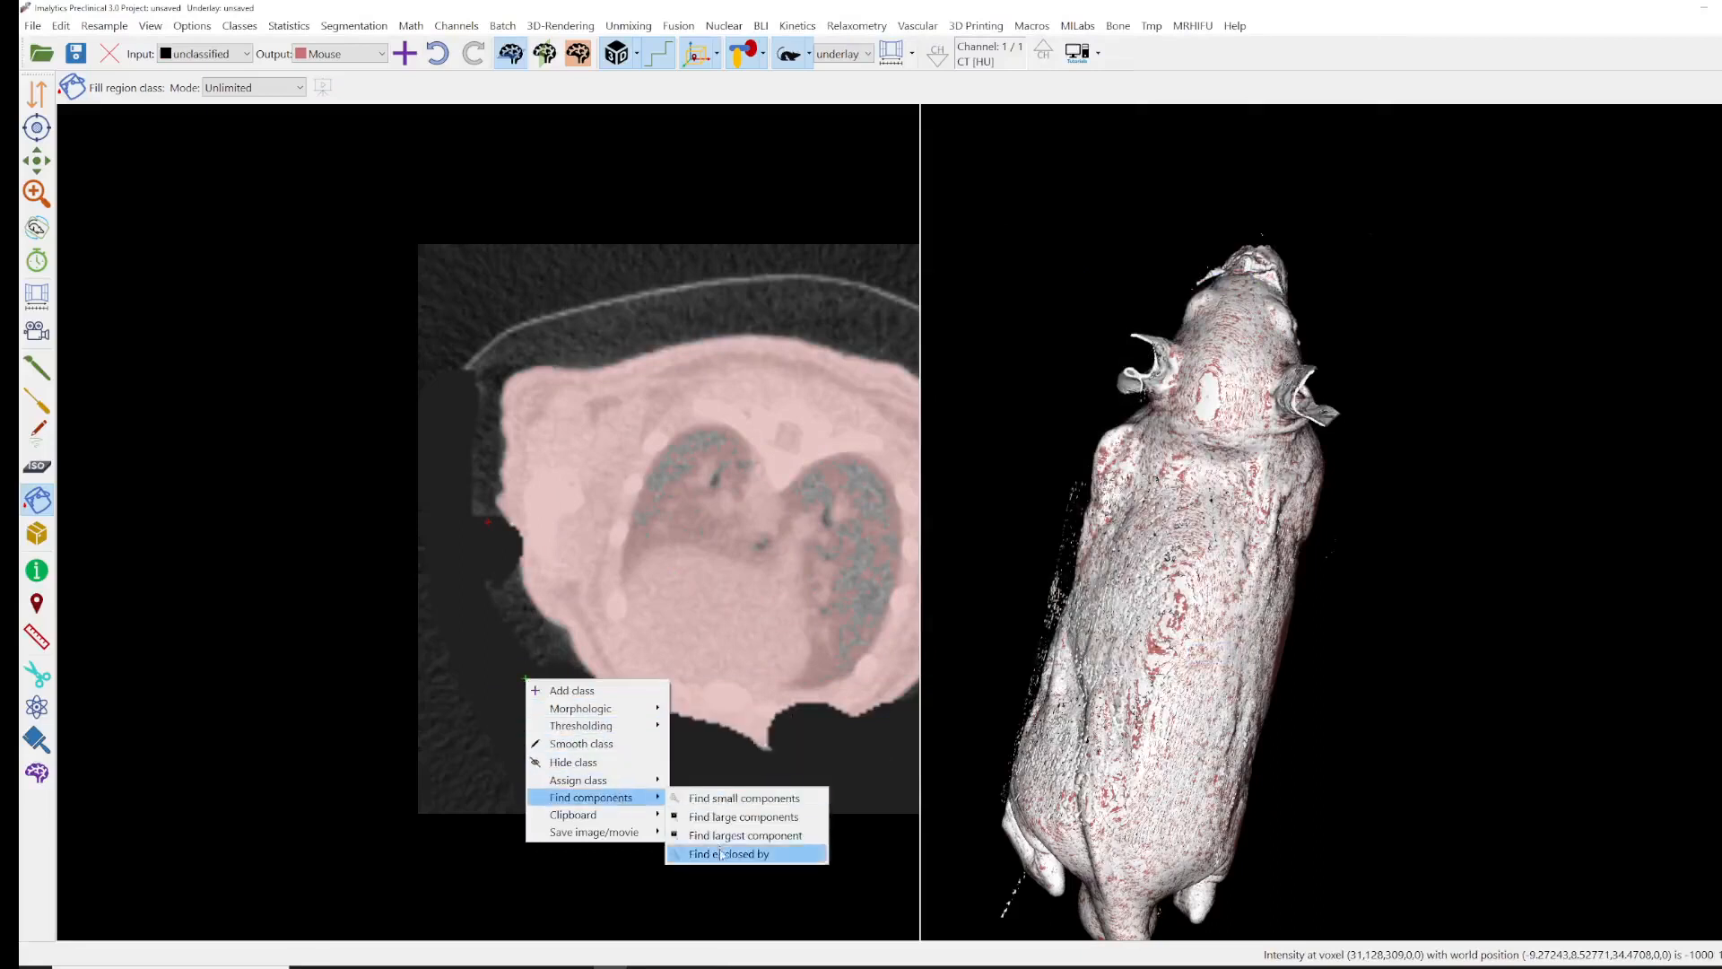
{"action": "left_click", "coordinate": [726, 853]}
{"action": "left_click", "coordinate": [894, 481]}
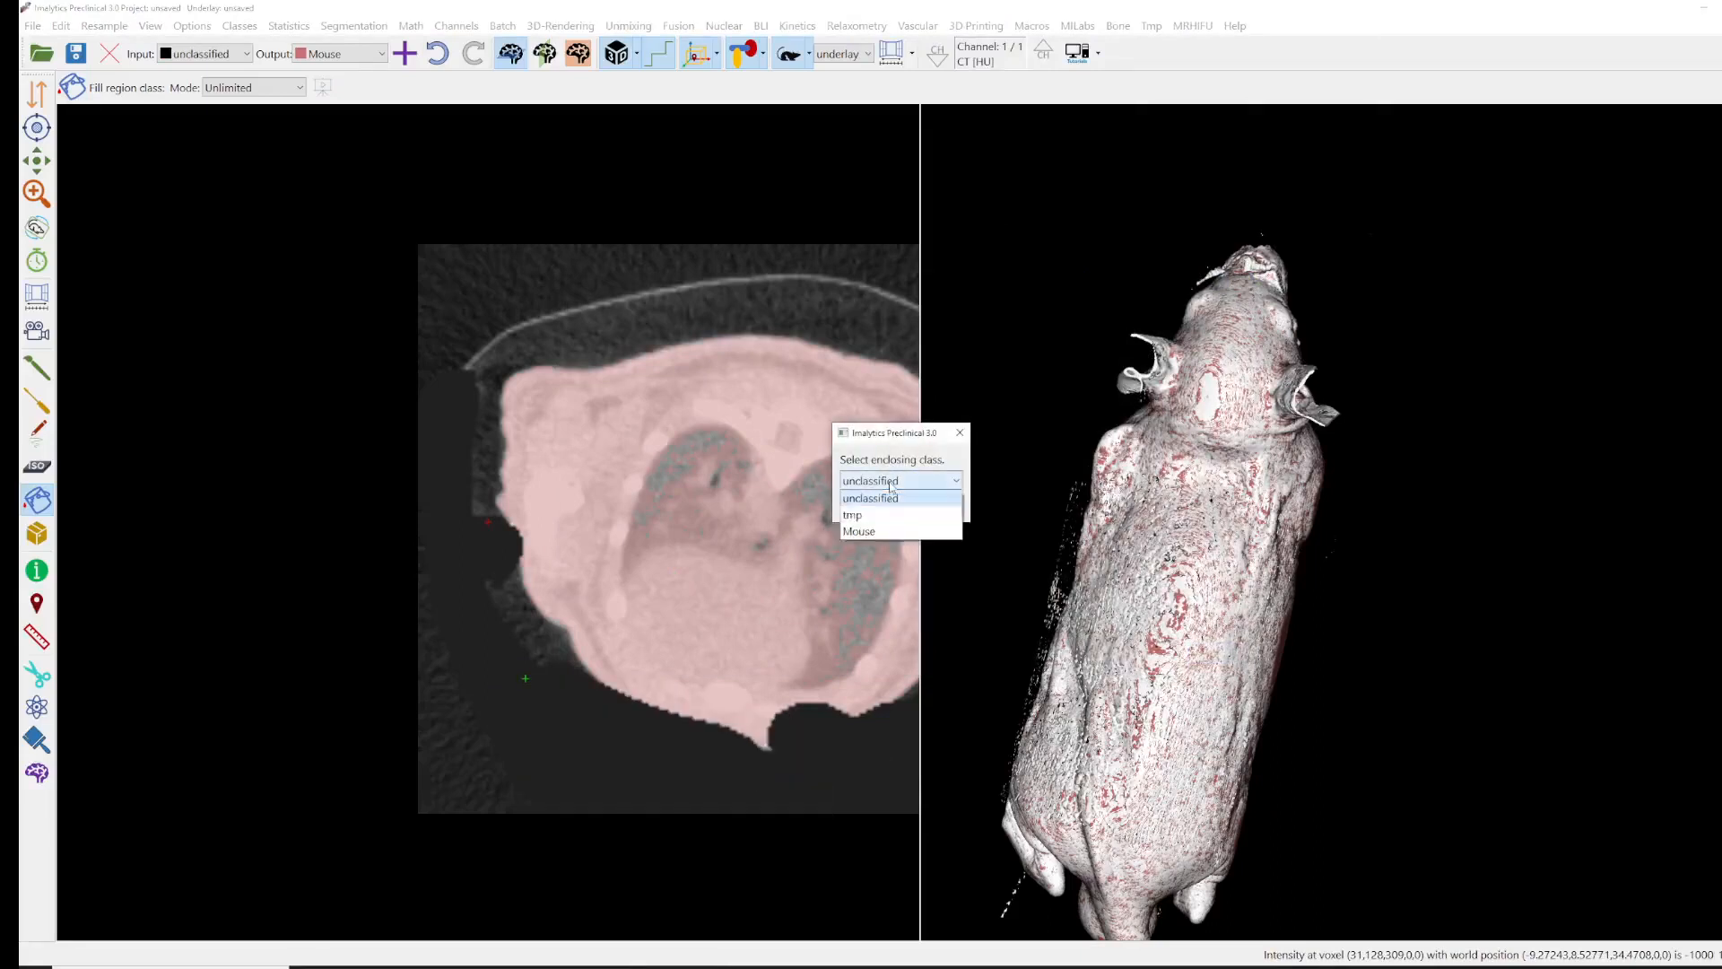
{"action": "left_click", "coordinate": [867, 536]}
{"action": "left_click", "coordinate": [874, 506]}
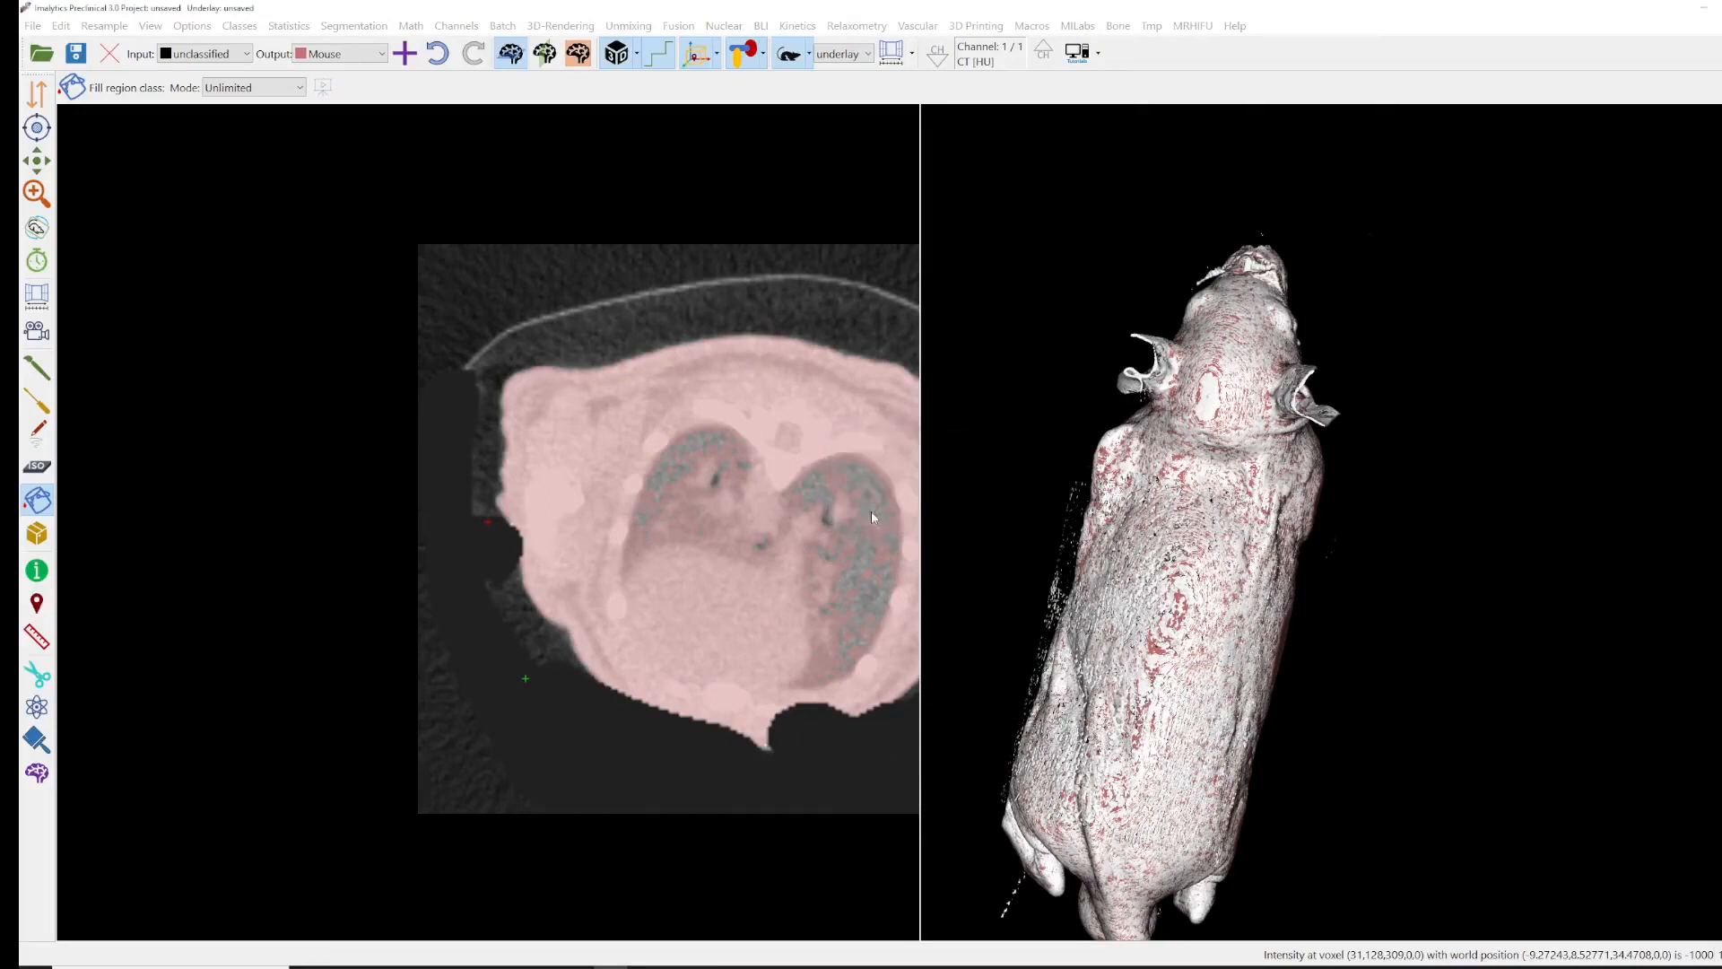
- Check the filled lung region across neighbouring slices and hide the CT underlay to show the Mouse class alone
{"action": "middle_click_drag", "start_coordinate": [757, 550], "coordinate": [569, 468]}
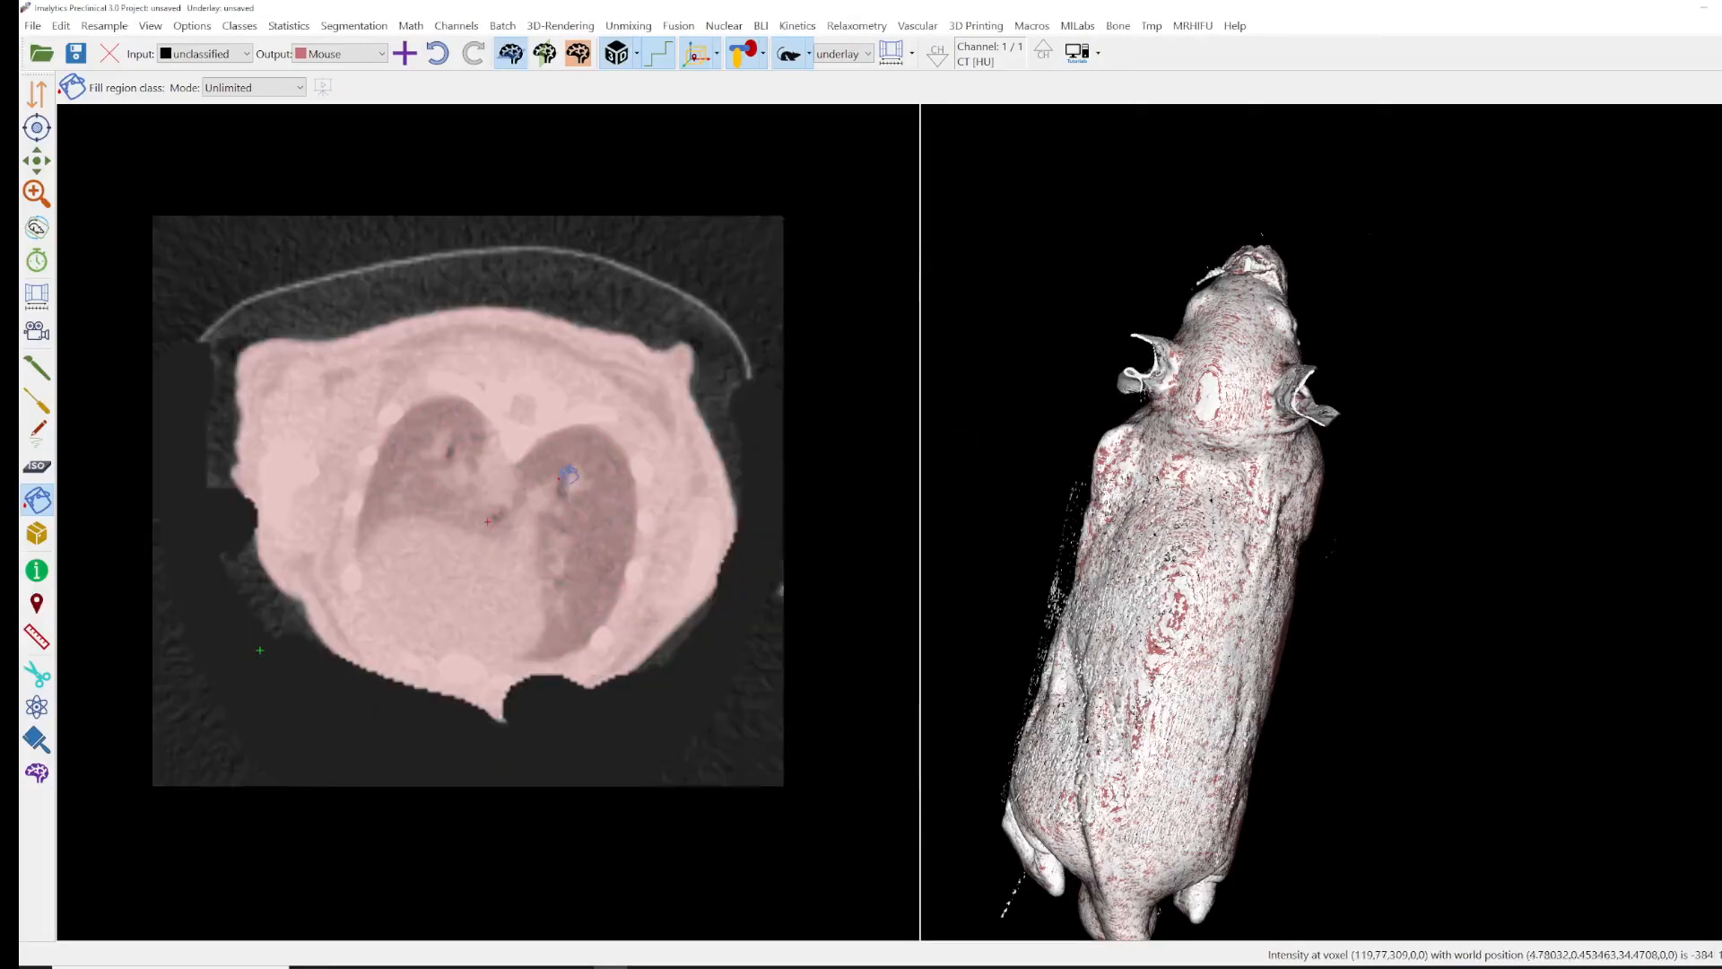
{"action": "scroll", "coordinate": [556, 484], "scroll_direction": "down", "scroll_amount": 2}
{"action": "scroll", "coordinate": [288, 633], "scroll_direction": "down", "scroll_amount": 3}
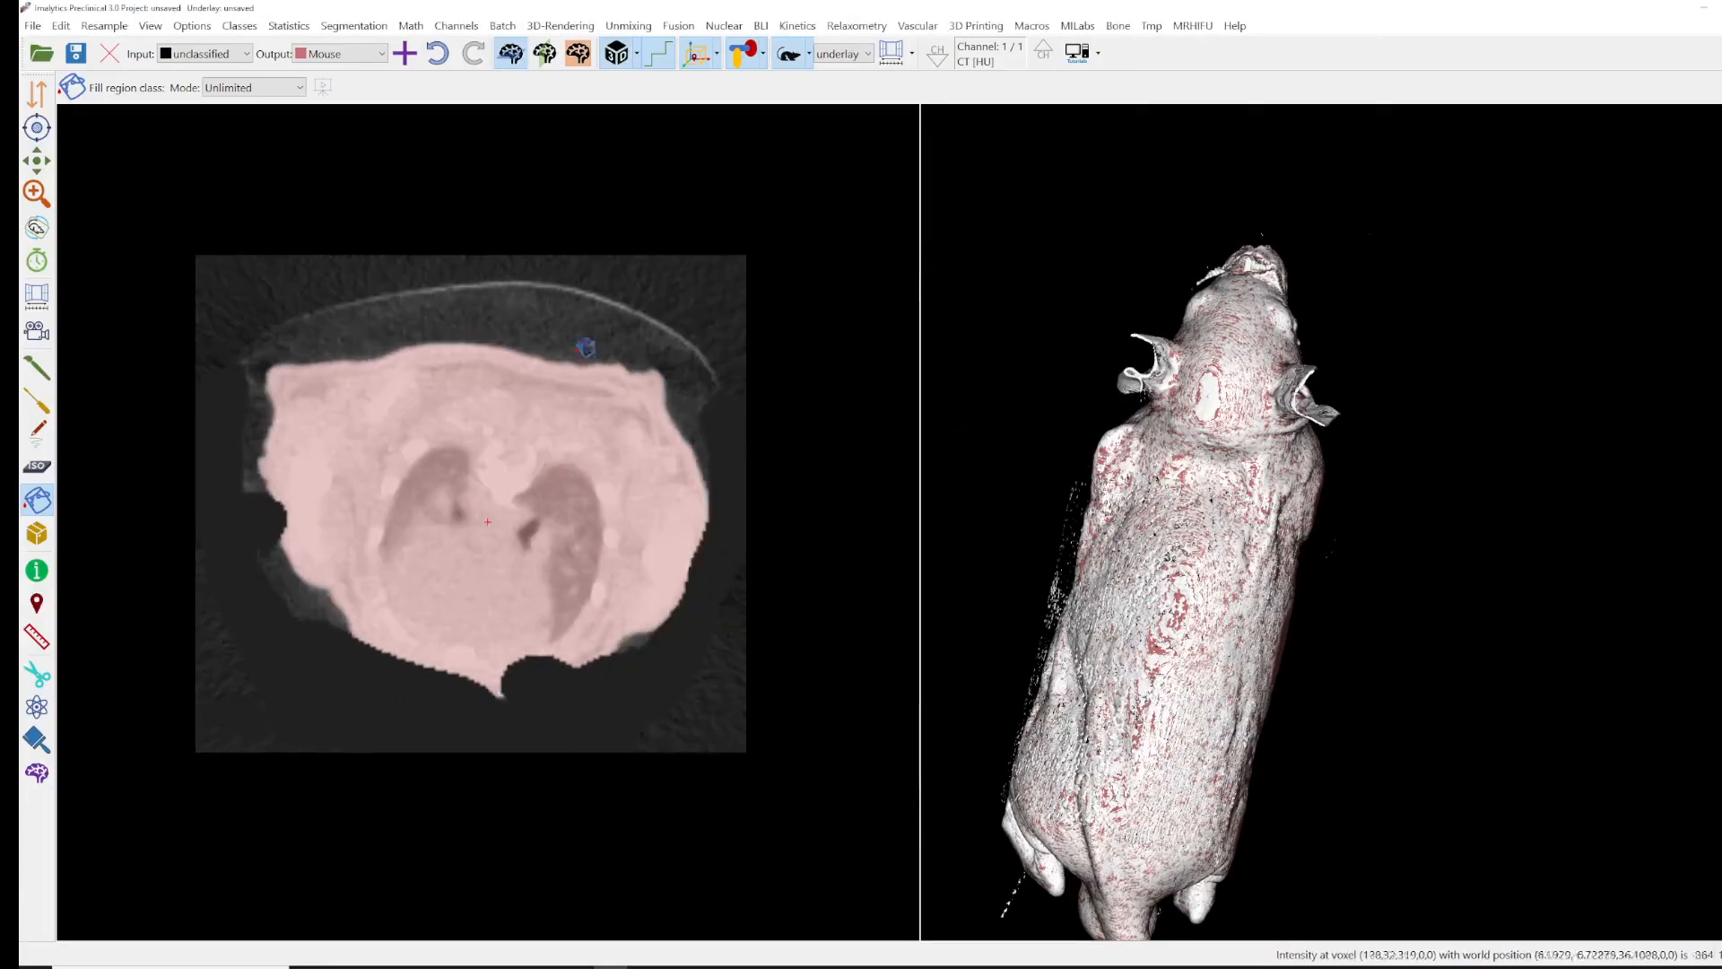
{"action": "left_click", "coordinate": [788, 54]}
{"action": "scroll", "coordinate": [1062, 592], "scroll_direction": "down", "scroll_amount": 2}
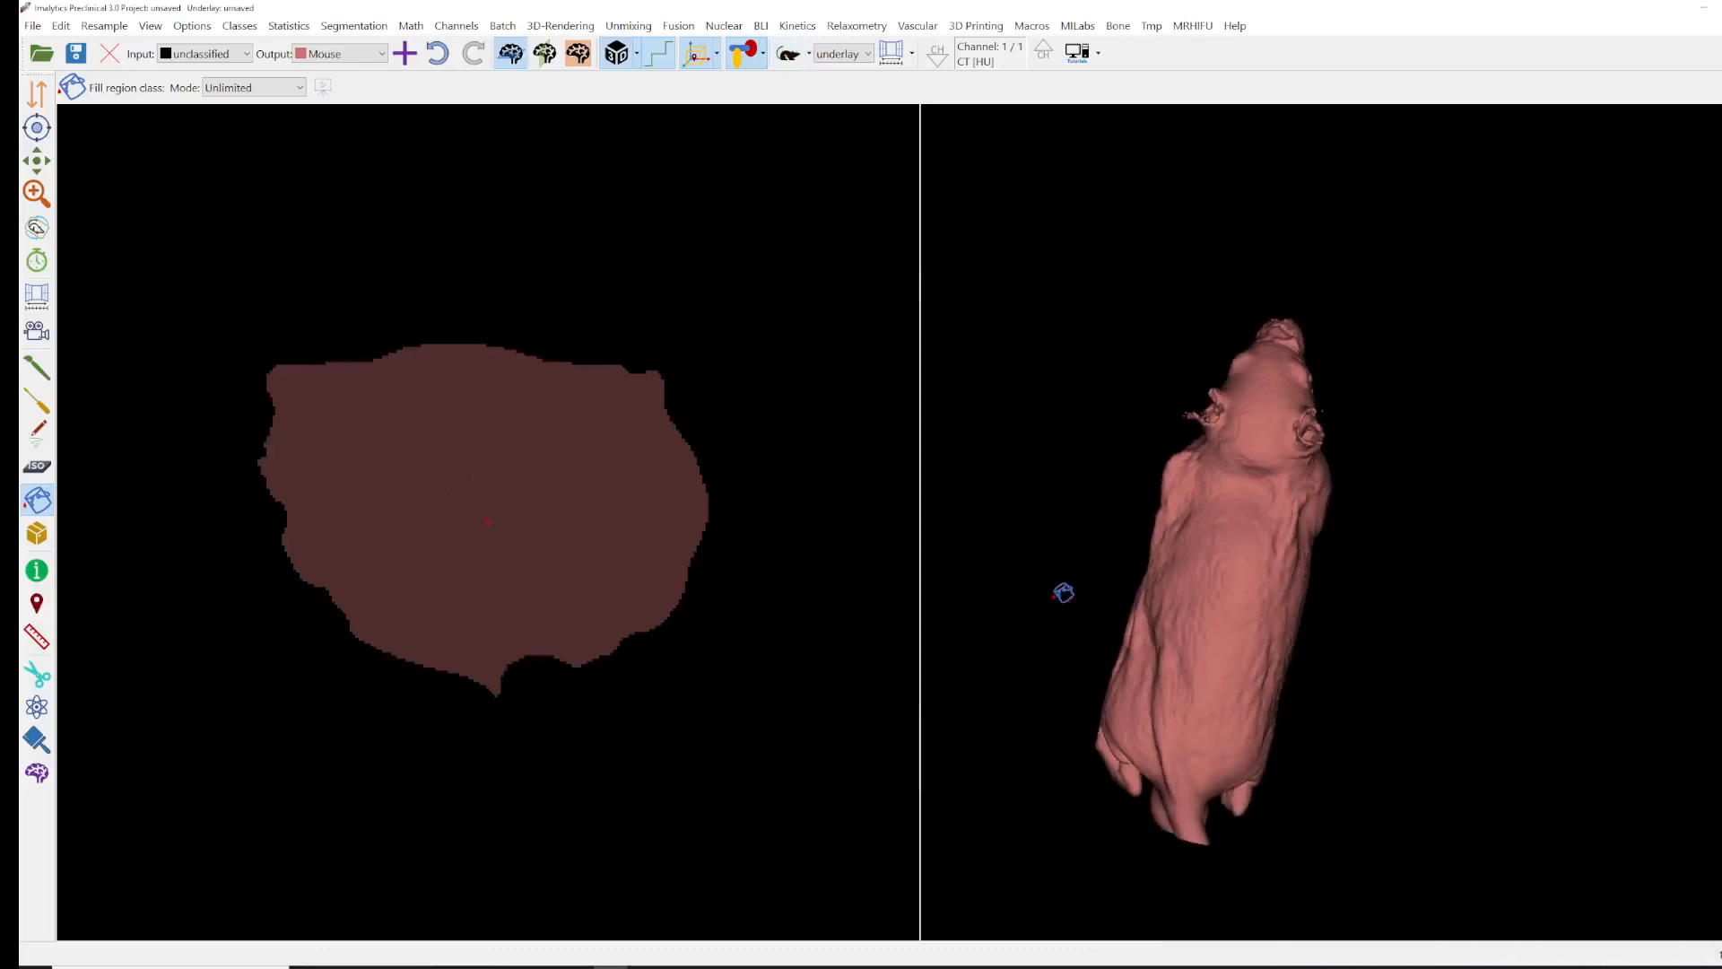